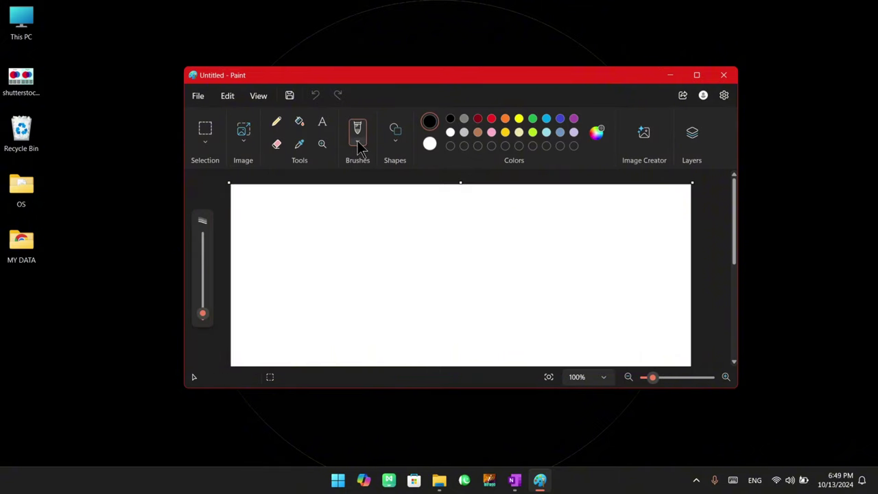
Choose the first brush with a slightly larger stroke size, and zoom the canvas in to 229%
click(357, 141)
click(337, 166)
mouse_move(208, 319)
mouse_down()
mouse_move(213, 237)
mouse_move(204, 317)
mouse_up()
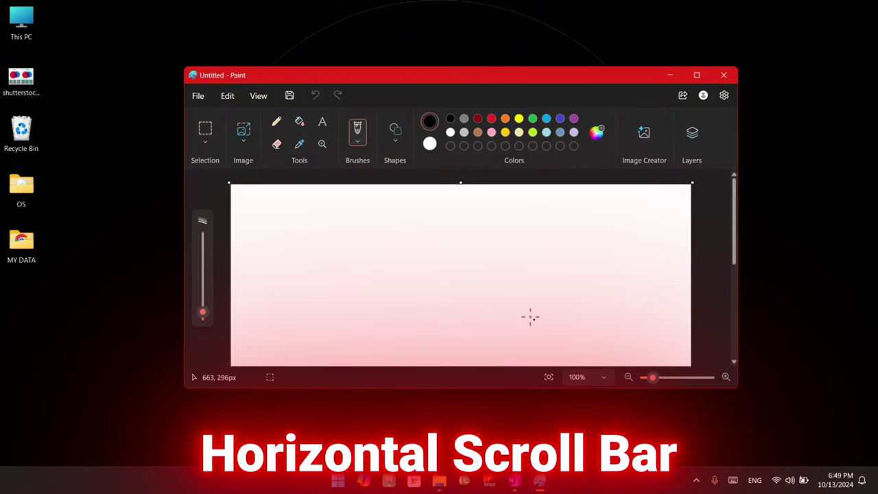
scroll(530, 317, up, 5)
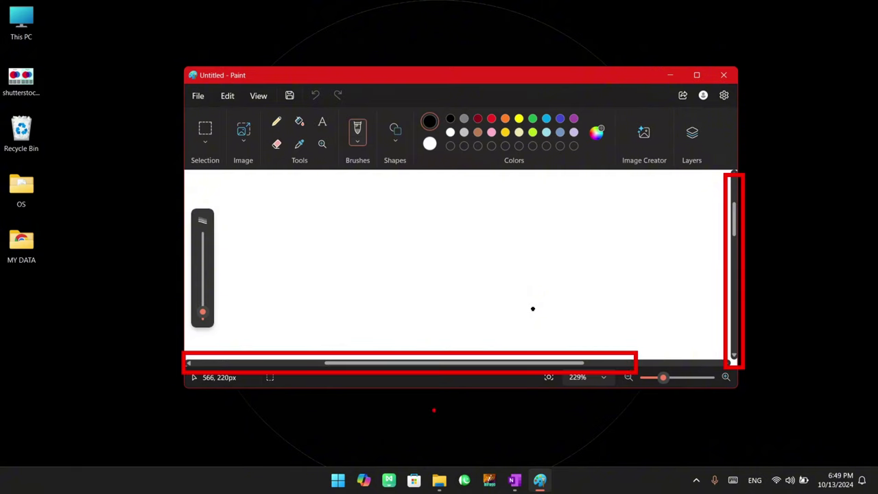
mouse_move(433, 410)
mouse_down()
mouse_move(315, 415)
mouse_move(343, 439)
mouse_up()
mouse_move(463, 421)
mouse_down()
mouse_move(683, 425)
mouse_move(701, 439)
mouse_up()
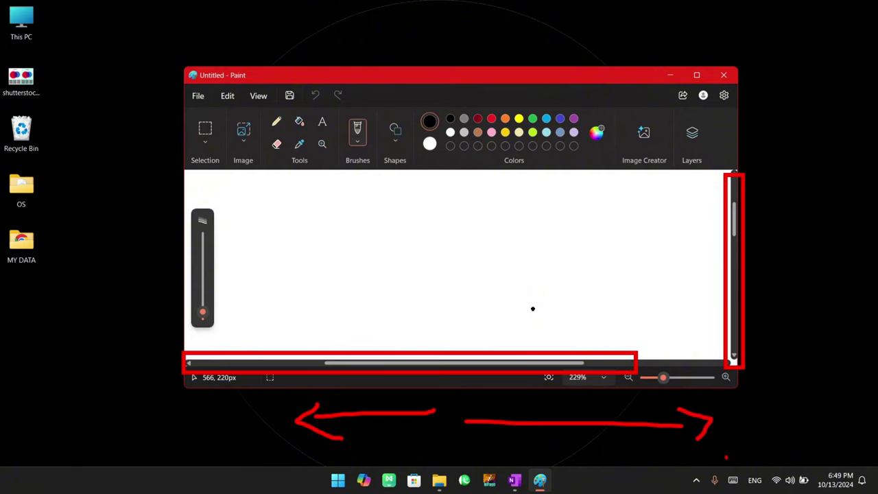
mouse_move(785, 320)
mouse_down()
mouse_move(786, 212)
mouse_move(804, 233)
mouse_up()
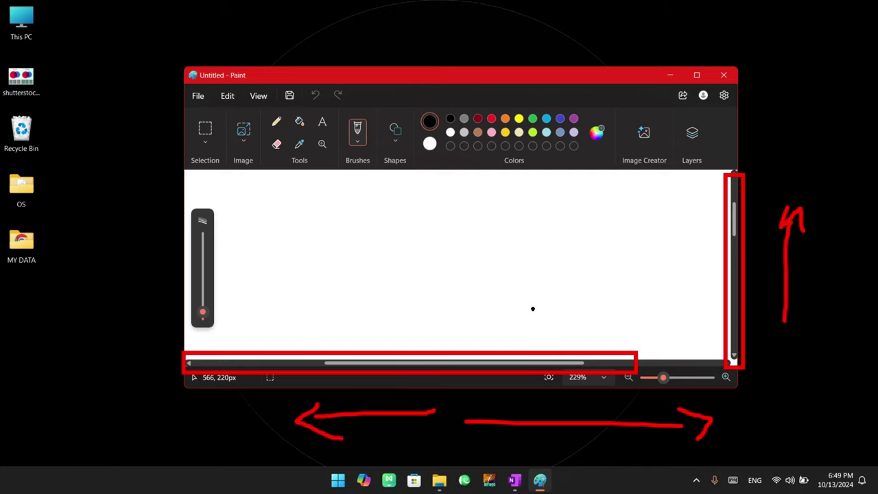
mouse_move(828, 201)
mouse_down()
mouse_move(833, 336)
mouse_move(853, 330)
mouse_up()
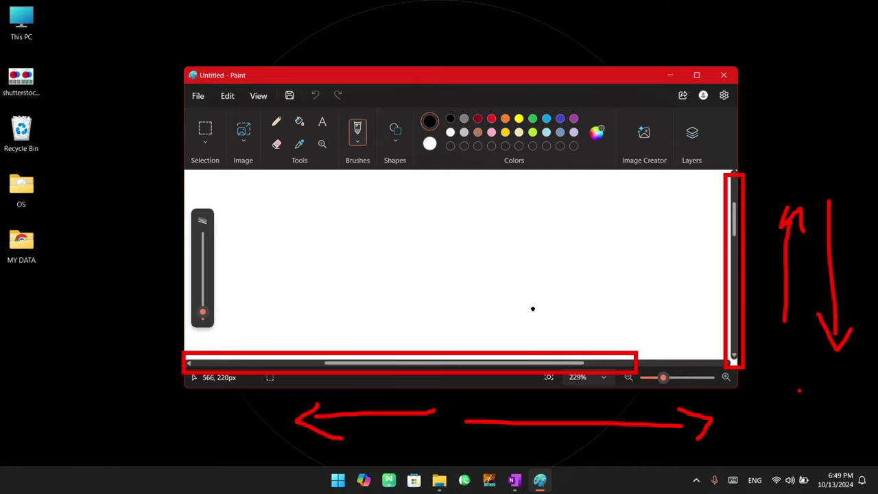
mouse_move(781, 266)
mouse_down()
mouse_move(763, 195)
mouse_move(796, 198)
mouse_move(822, 284)
mouse_move(816, 272)
mouse_move(841, 273)
mouse_up()
click(821, 286)
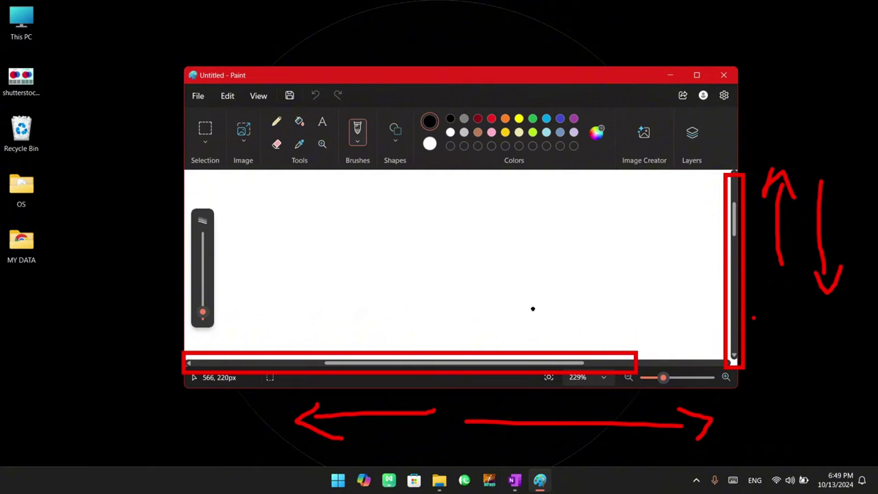
drag(793, 145, 816, 125)
drag(453, 442, 501, 446)
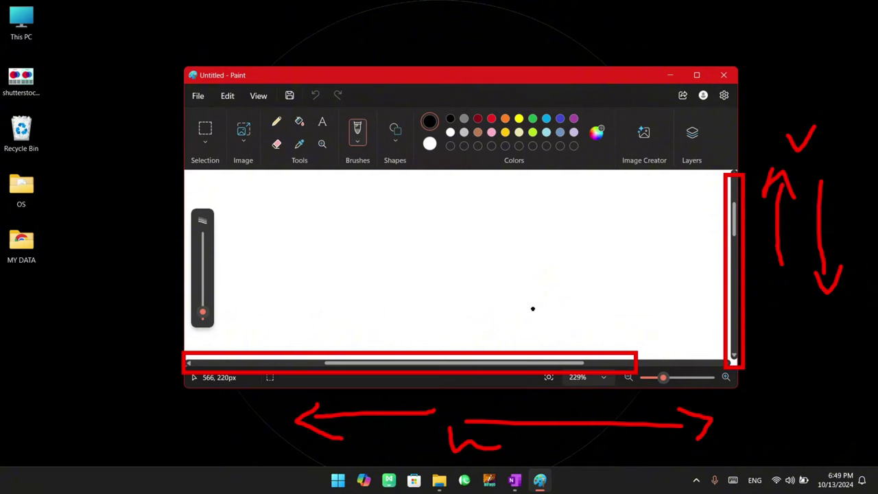
key(Escape)
Scroll the zoomed canvas down and across to its right edge
mouse_move(736, 229)
mouse_down()
mouse_move(732, 353)
mouse_move(738, 203)
mouse_move(734, 290)
mouse_up()
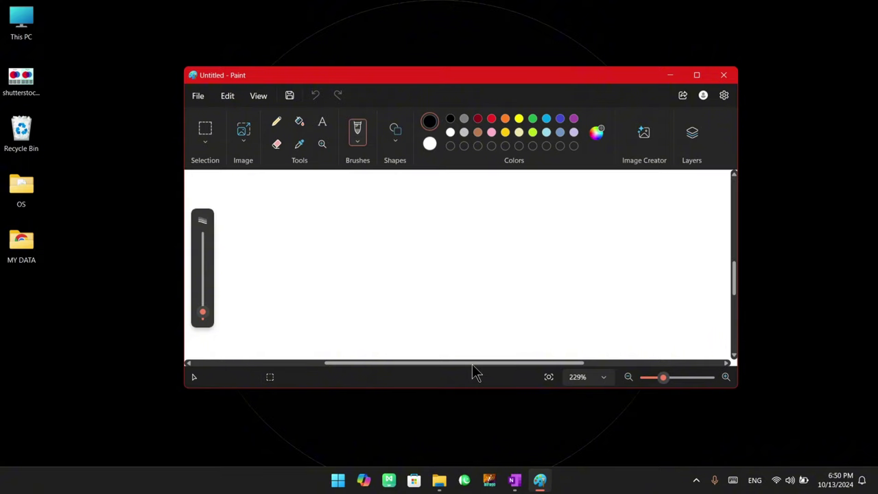
drag(472, 364, 668, 384)
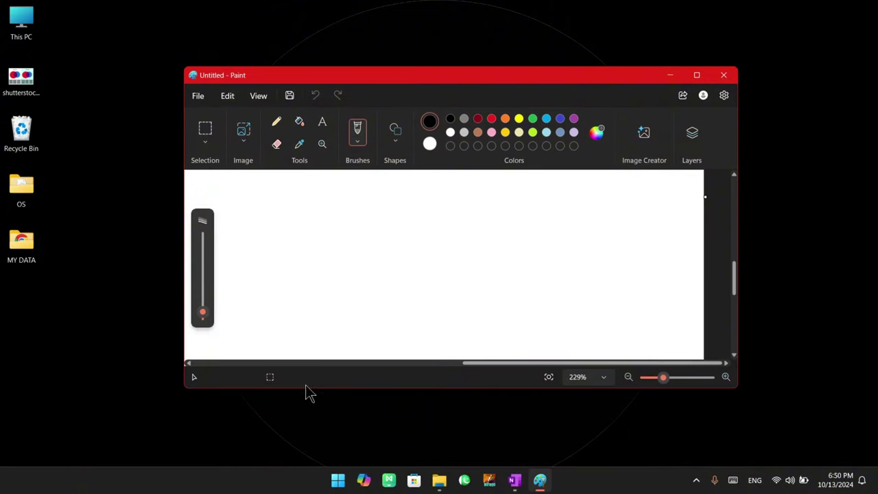
Maximize the window and shrink the canvas to about 413 × 379 px by its lower-right corner handle
click(695, 75)
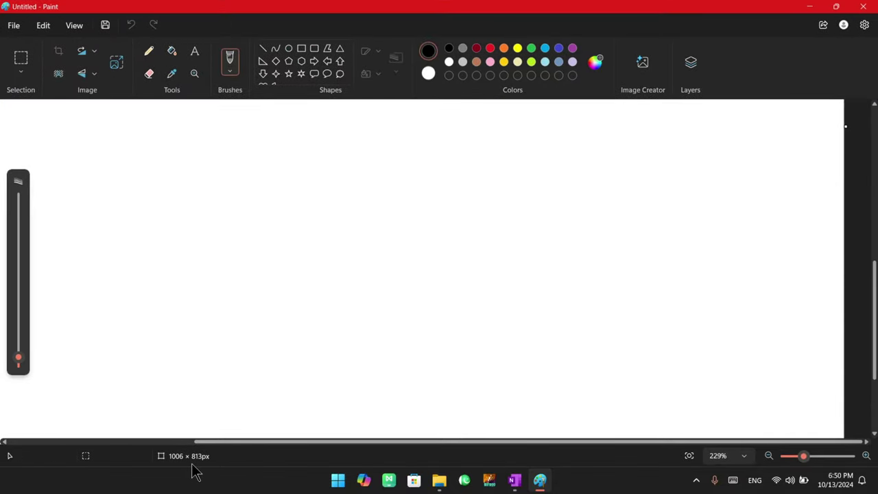
click(236, 226)
scroll(404, 269, down, 5)
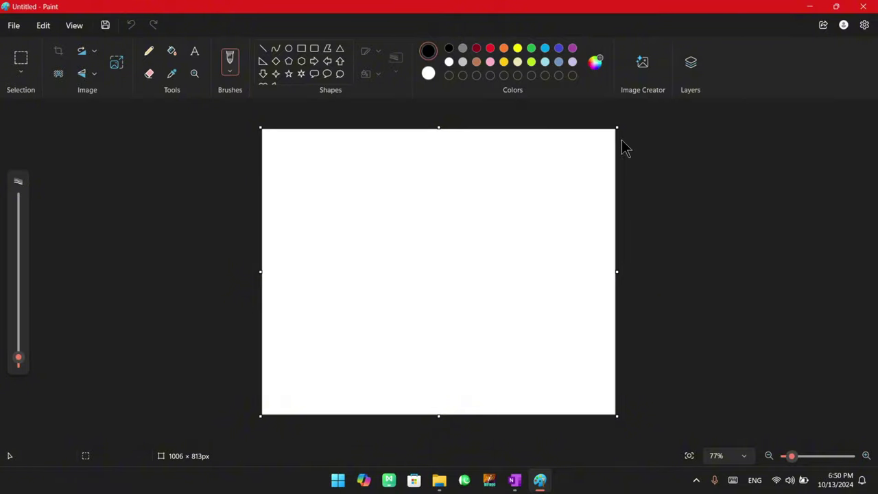
drag(617, 415, 407, 262)
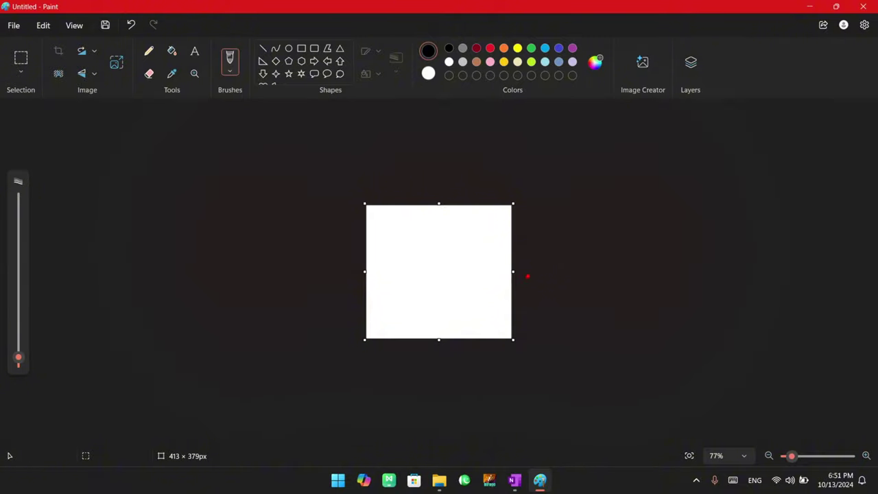
drag(509, 259, 540, 367)
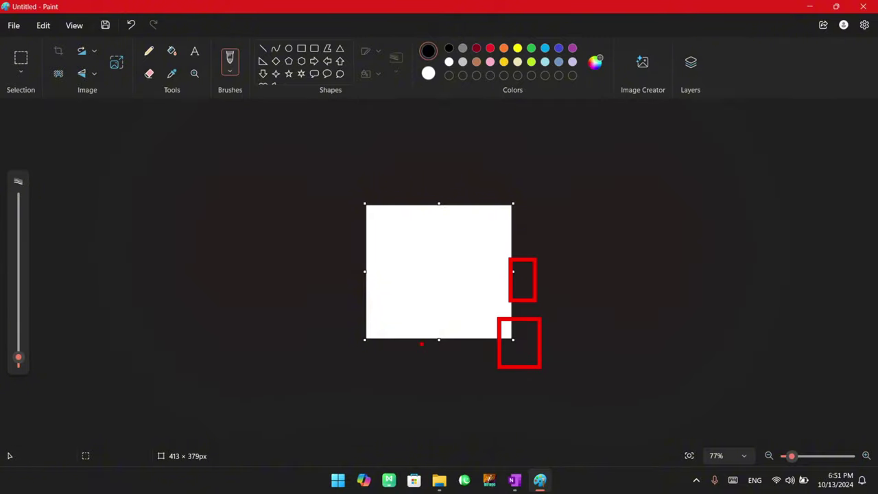
drag(428, 328, 450, 363)
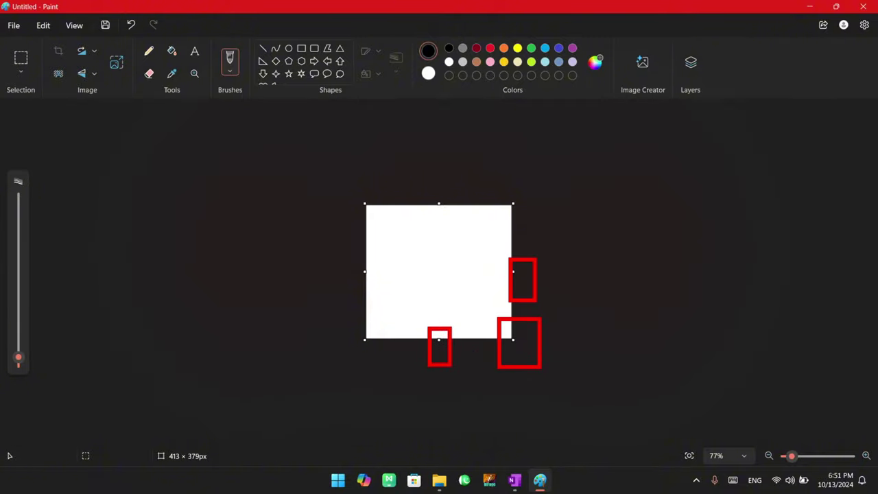
drag(580, 261, 616, 268)
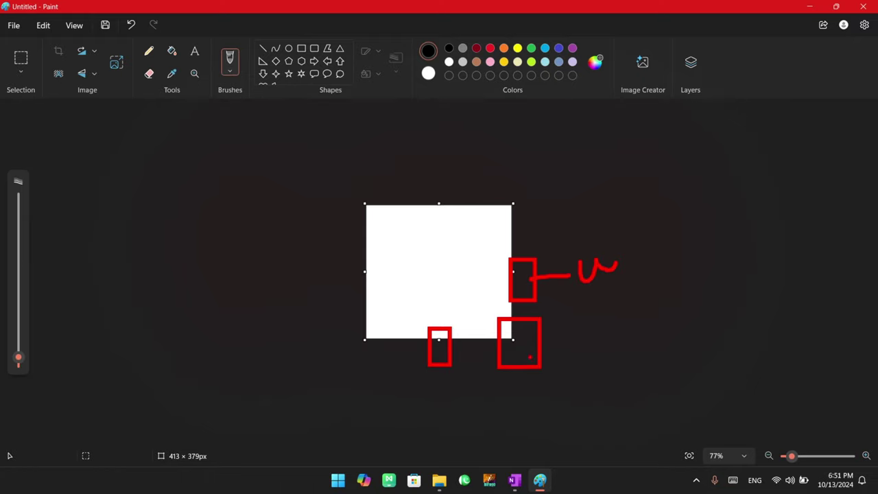
drag(530, 356, 576, 377)
drag(606, 350, 626, 386)
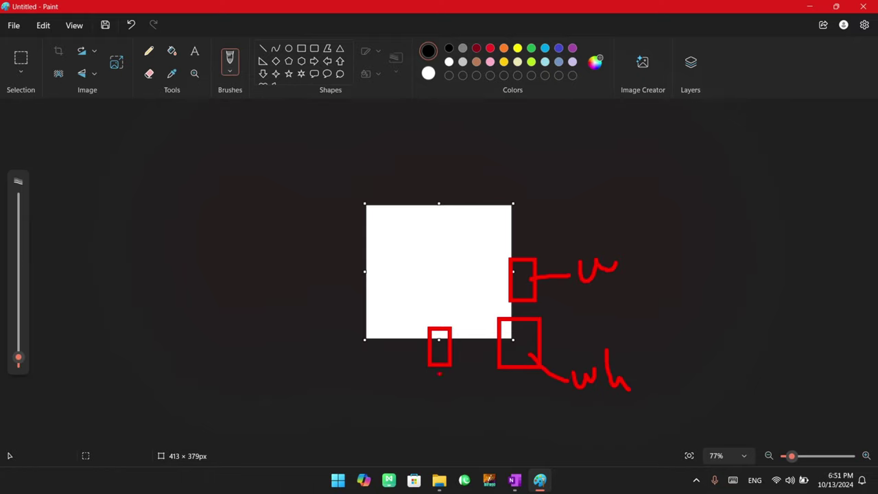
mouse_move(442, 407)
mouse_down()
mouse_move(469, 428)
mouse_move(490, 430)
mouse_up()
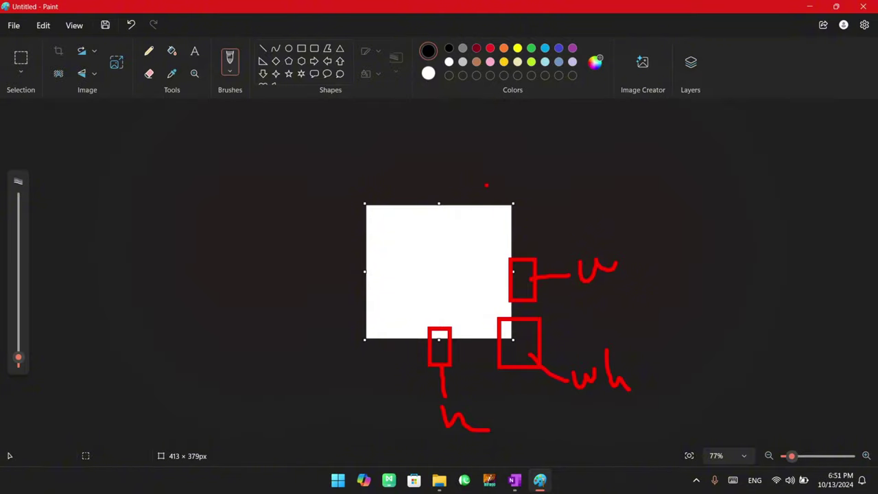
key(Escape)
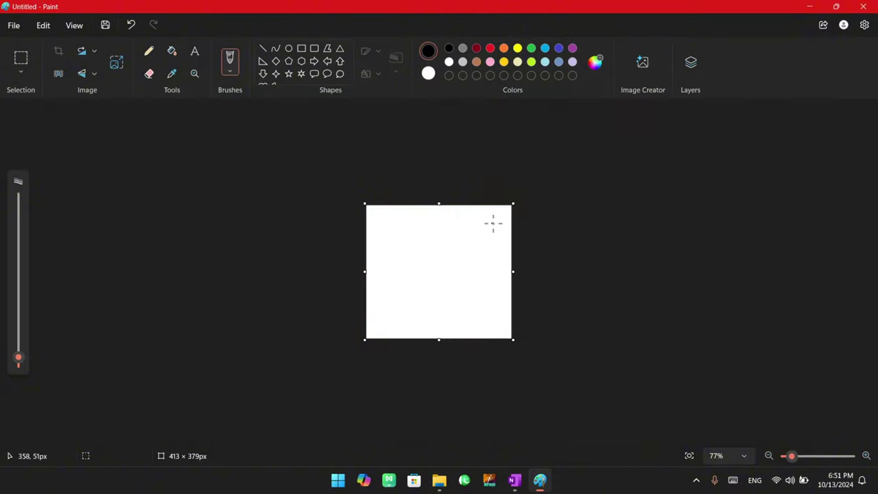
Restore the maximized window to its smaller floating size
key(super+Down)
drag(536, 366, 739, 391)
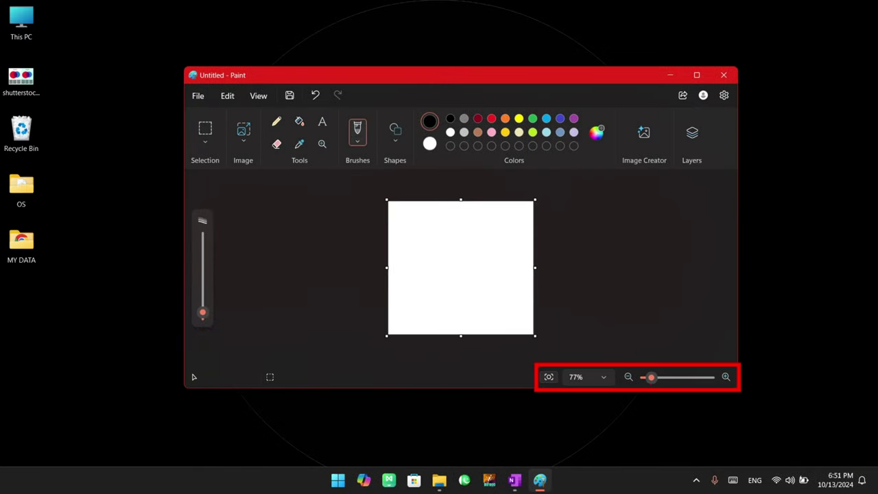
drag(623, 388, 643, 424)
drag(651, 414, 678, 435)
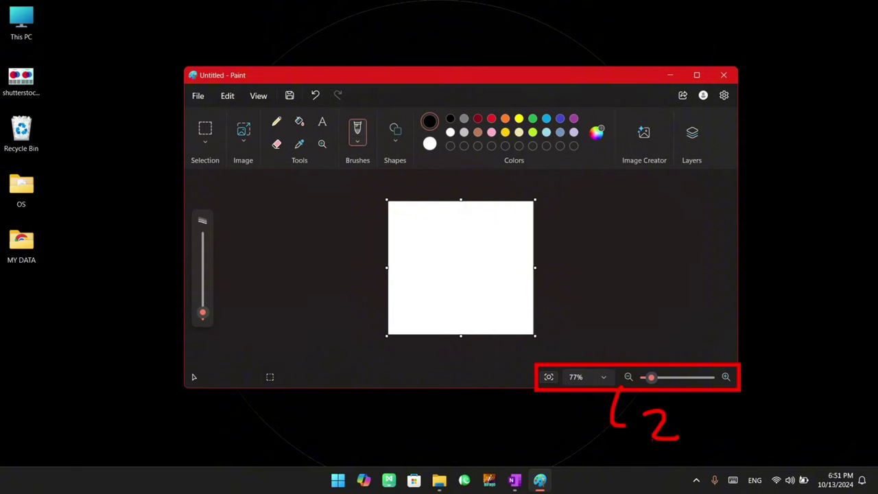
drag(621, 424, 652, 472)
drag(653, 452, 663, 465)
mouse_move(692, 412)
mouse_down()
mouse_move(696, 441)
mouse_move(716, 413)
mouse_up()
drag(690, 461, 750, 466)
key(Escape)
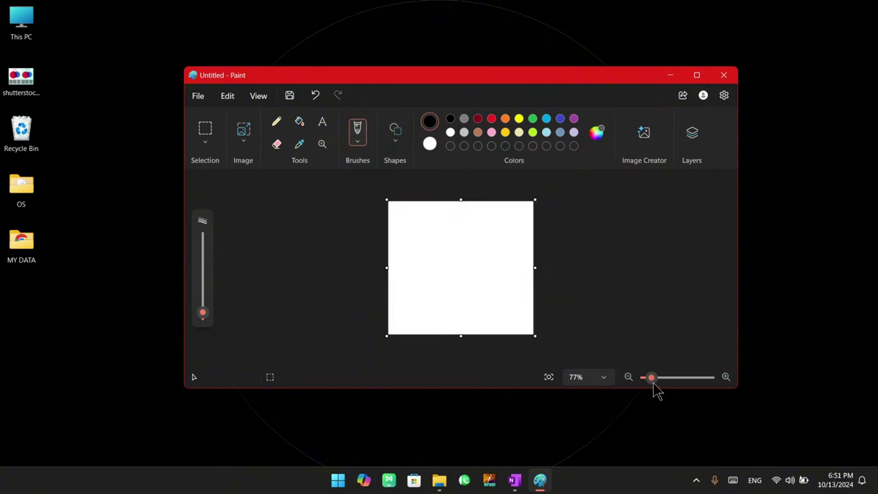
Adjust the canvas magnification and reduce it stepwise to 20%
mouse_move(652, 379)
mouse_down()
mouse_move(717, 379)
mouse_move(645, 382)
mouse_move(719, 387)
mouse_move(653, 391)
mouse_up()
click(628, 379)
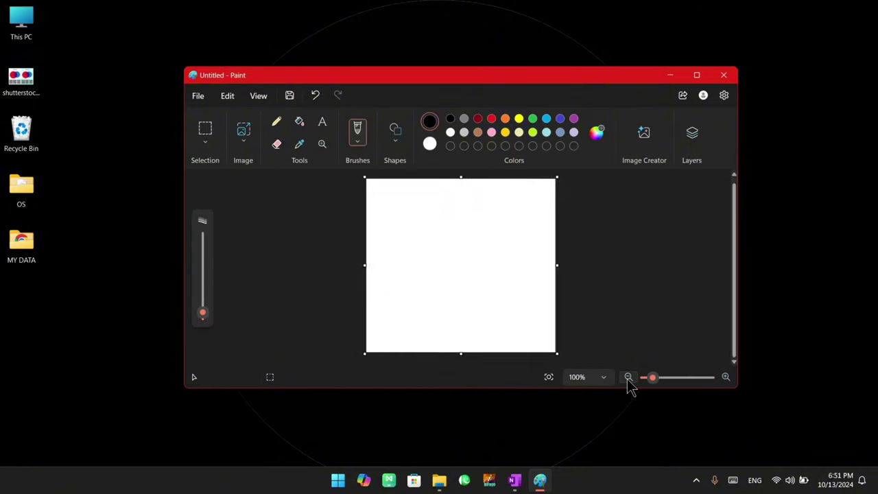
click(627, 379)
click(628, 378)
click(628, 379)
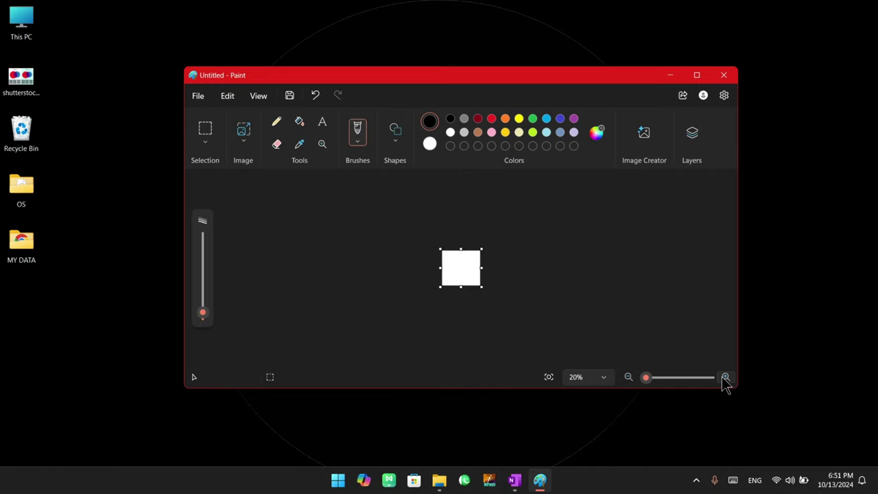
Zoom the canvas in stepwise to 250%, and fit it to the window
click(725, 378)
click(725, 378)
click(725, 378)
click(725, 378)
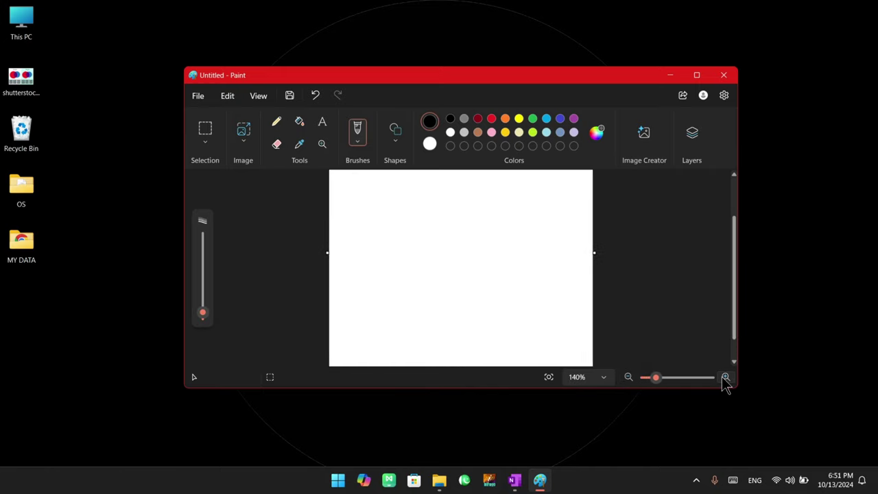
click(725, 378)
click(725, 378)
click(725, 378)
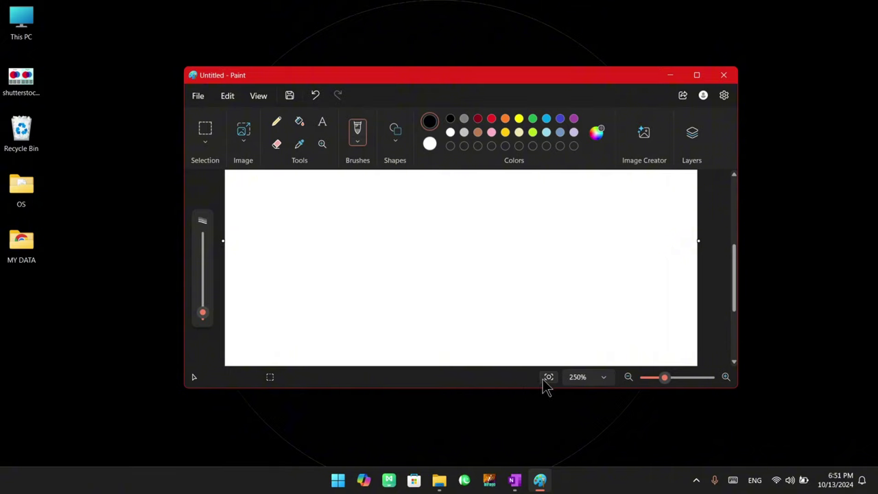
click(545, 379)
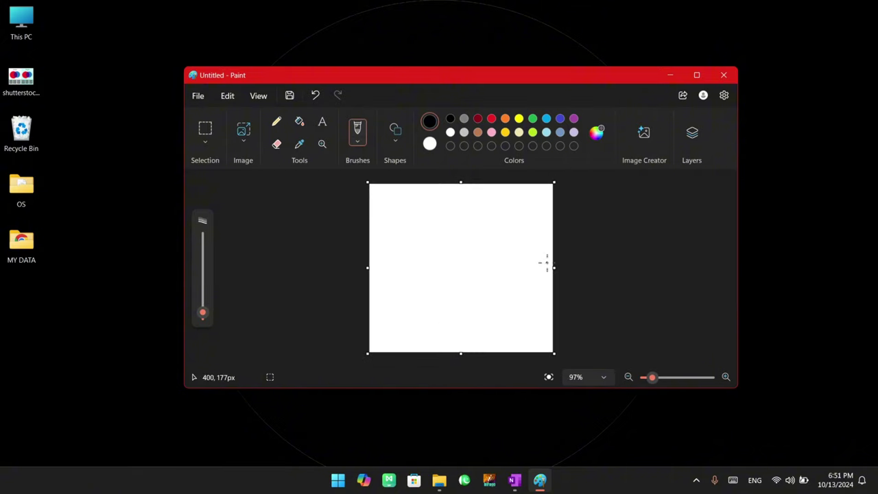
Set the magnification to the 12.5% preset, and switch it to the 800% preset
click(603, 377)
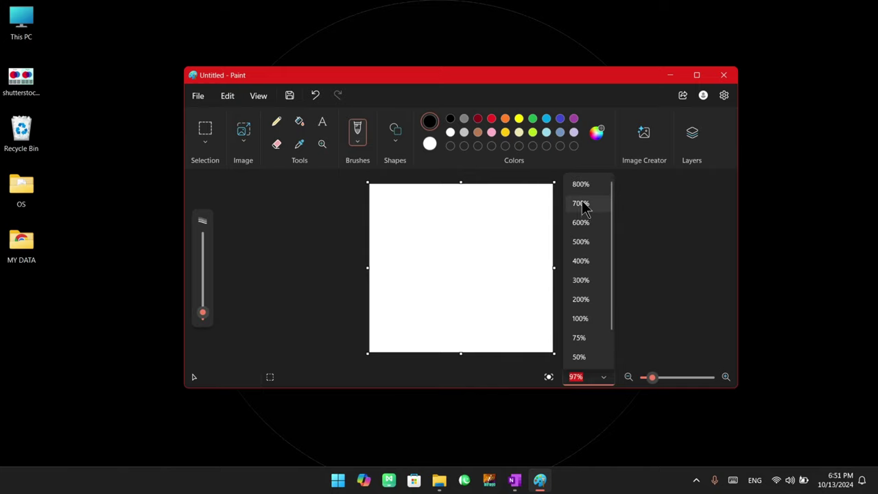
scroll(583, 195, down, 1)
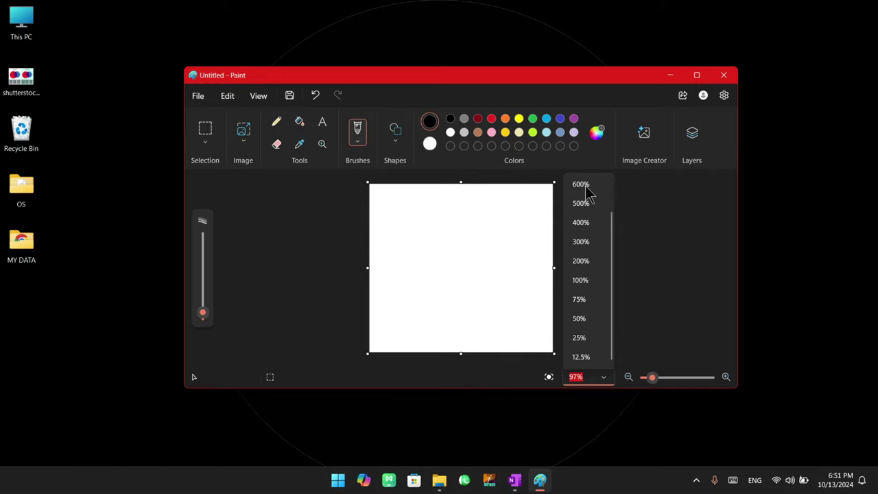
click(580, 356)
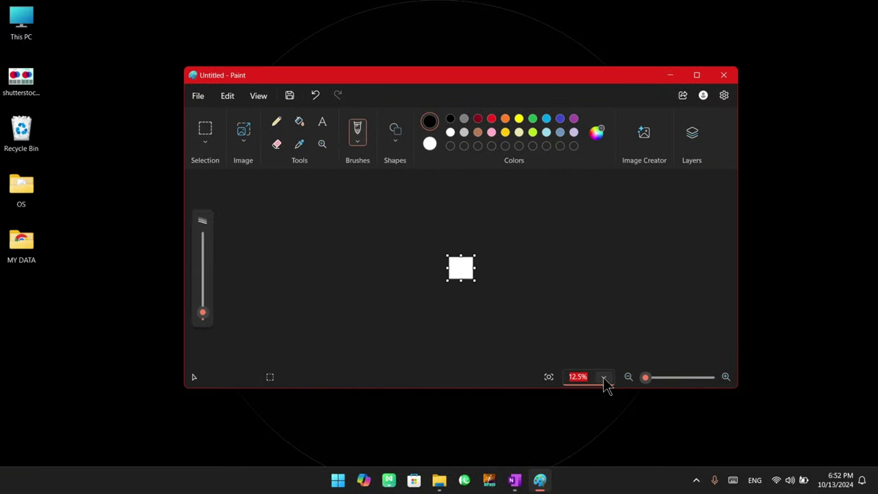
click(603, 377)
scroll(589, 185, up, 1)
click(584, 182)
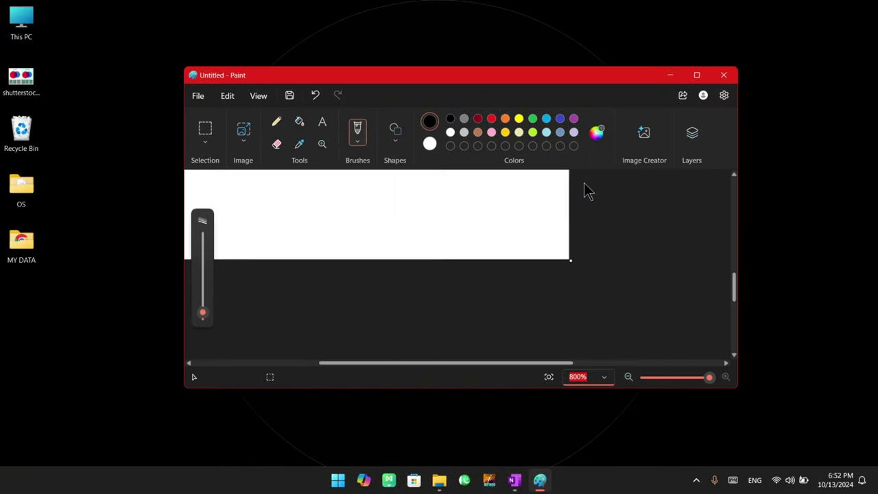
Zoom the canvas out to 173.5% in the maximized window, and restore the window to its smaller size
click(580, 382)
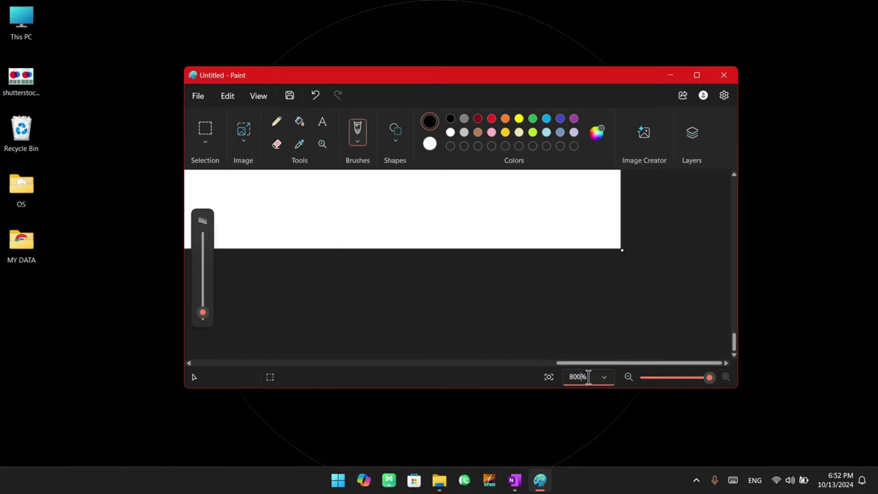
drag(587, 377, 552, 381)
click(693, 78)
scroll(388, 257, down, 5)
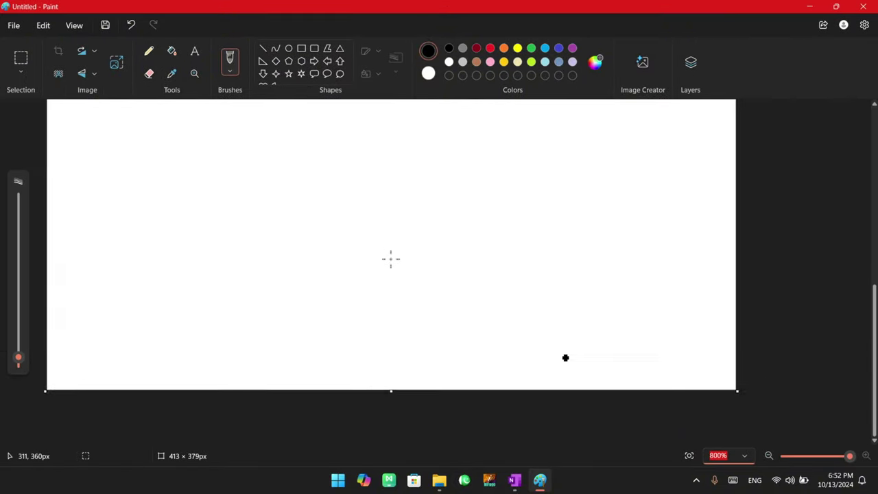
scroll(395, 254, down, 2)
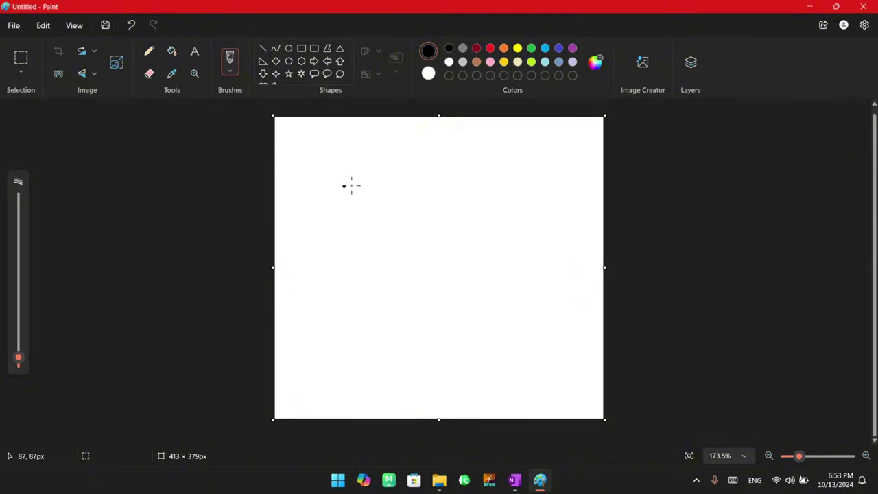
double_click(337, 7)
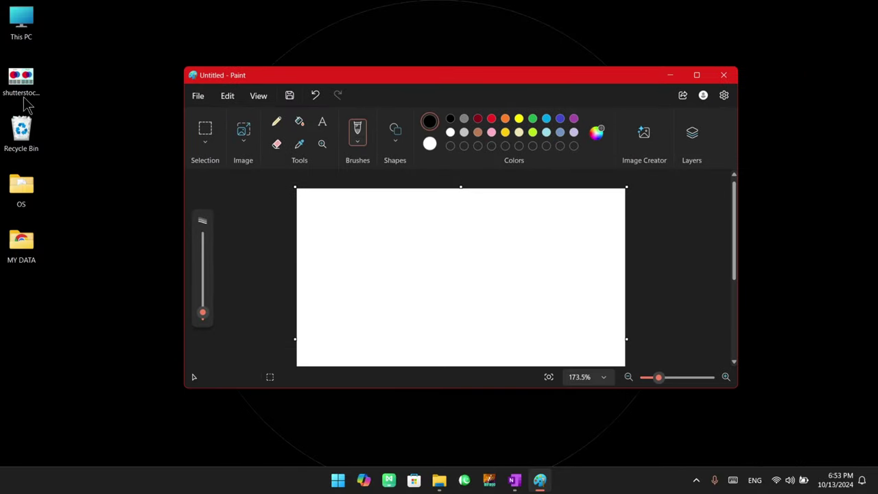
mouse_move(21, 81)
mouse_down()
mouse_move(125, 141)
mouse_move(415, 250)
mouse_move(35, 93)
mouse_move(371, 240)
mouse_move(33, 84)
mouse_move(275, 198)
mouse_move(375, 233)
mouse_move(15, 81)
mouse_up()
click(198, 96)
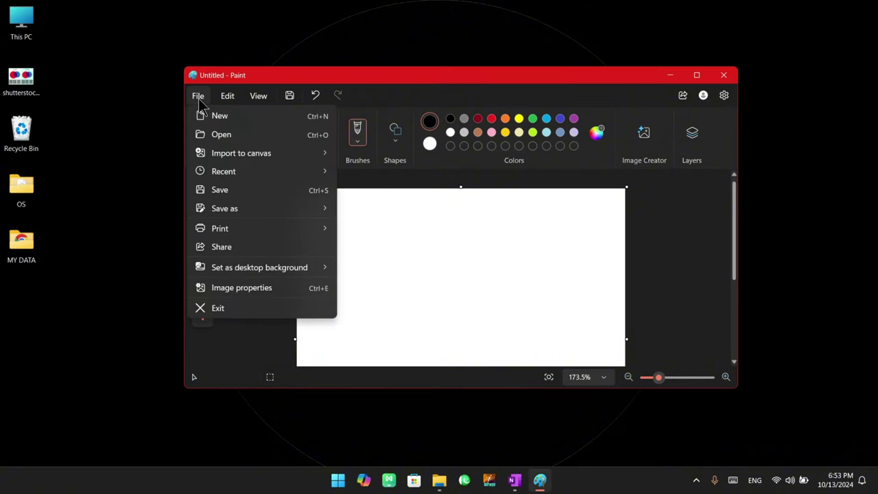
mouse_move(281, 156)
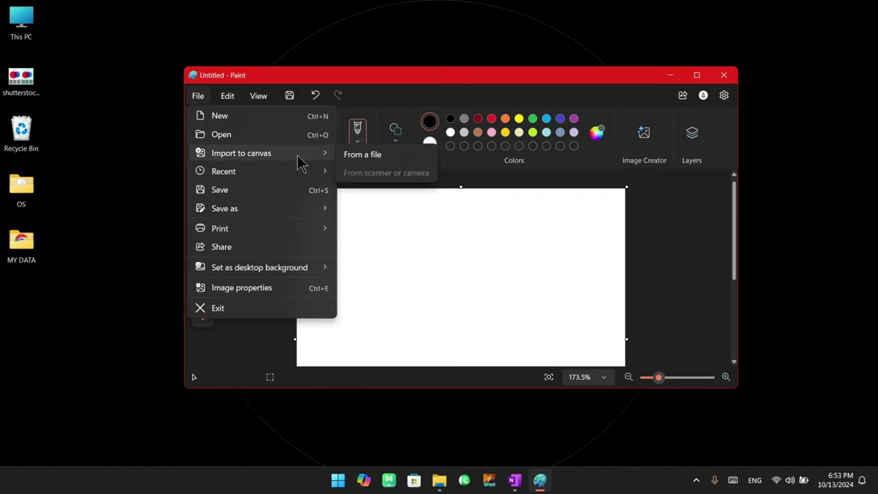
click(375, 156)
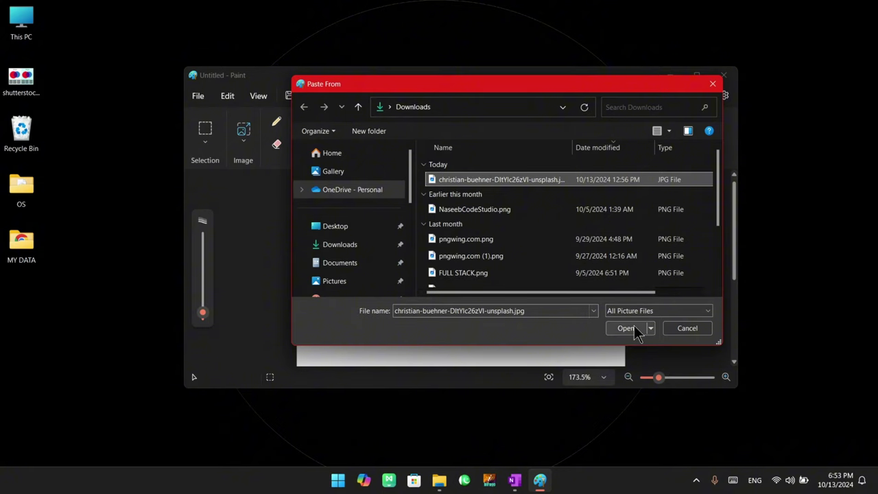
click(688, 333)
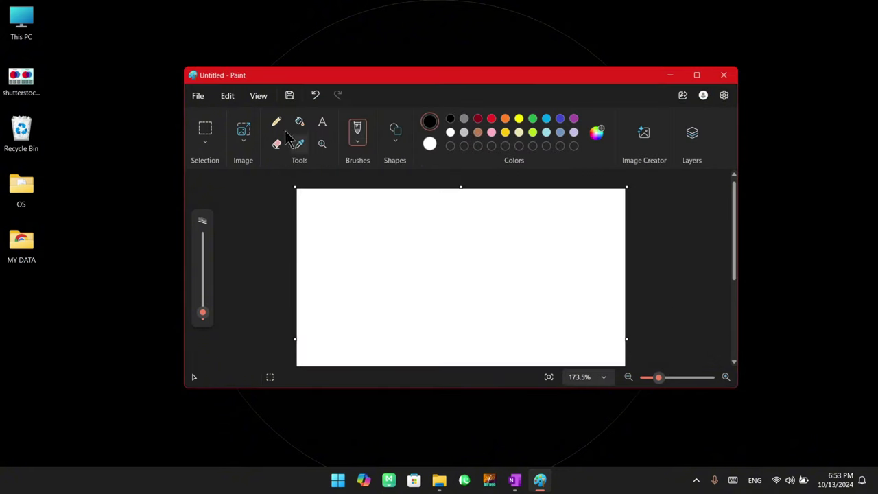
Open today's Unsplash JPG portrait from the Downloads folder, discarding the untitled image's unsaved changes
click(199, 98)
click(222, 135)
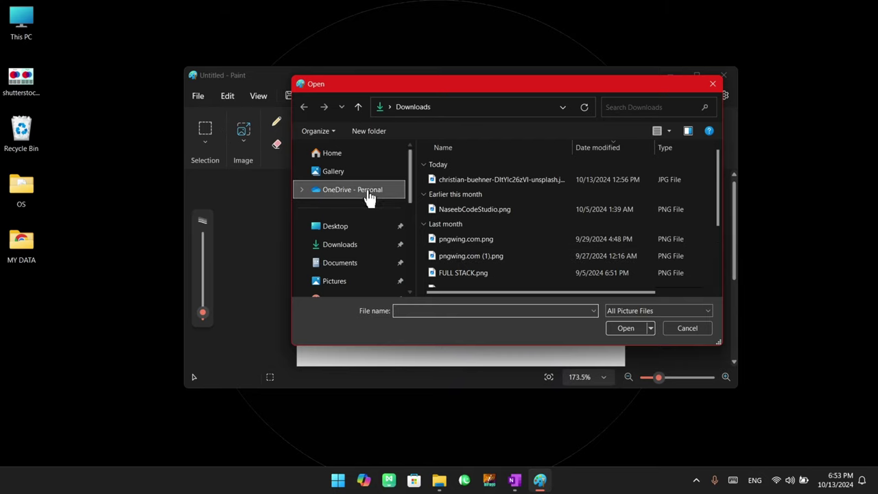
scroll(364, 199, down, 2)
scroll(368, 196, up, 1)
click(333, 190)
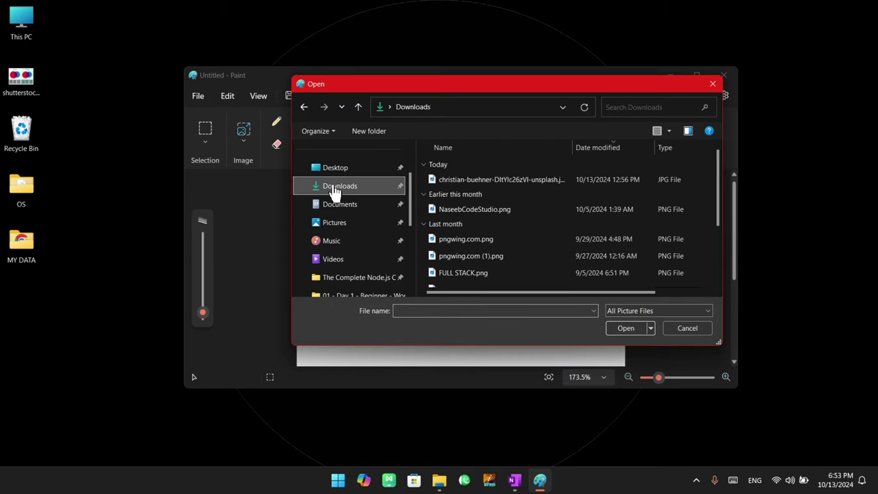
scroll(494, 226, down, 3)
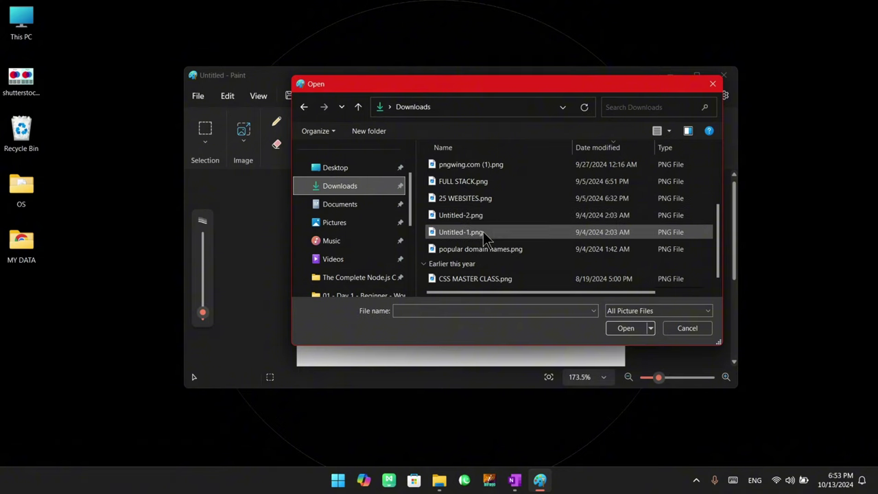
ctrl+scroll(481, 228, up, 3)
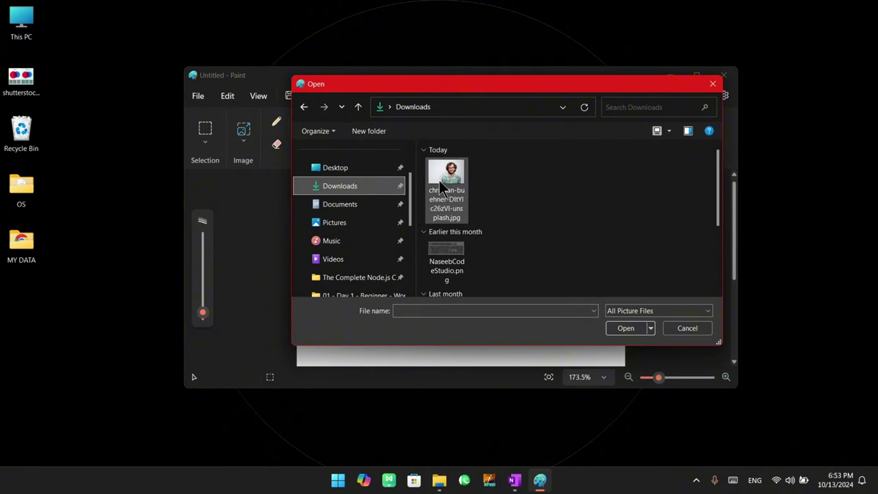
click(445, 178)
click(621, 327)
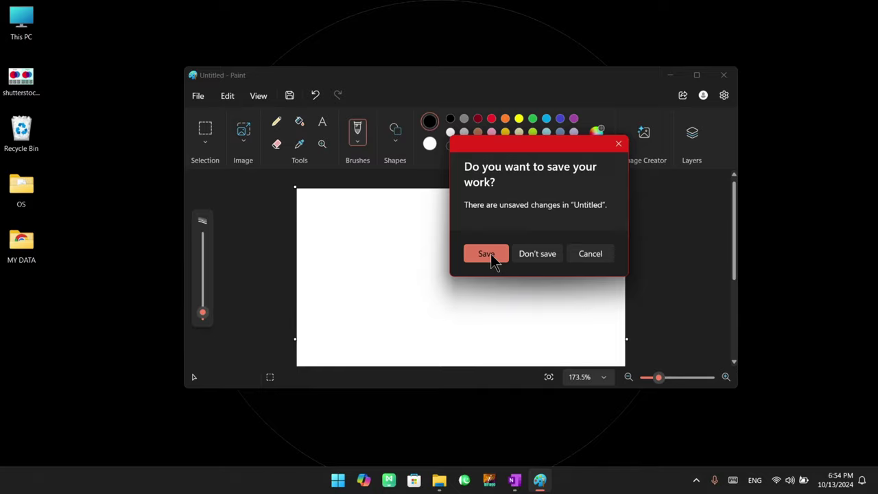
click(538, 255)
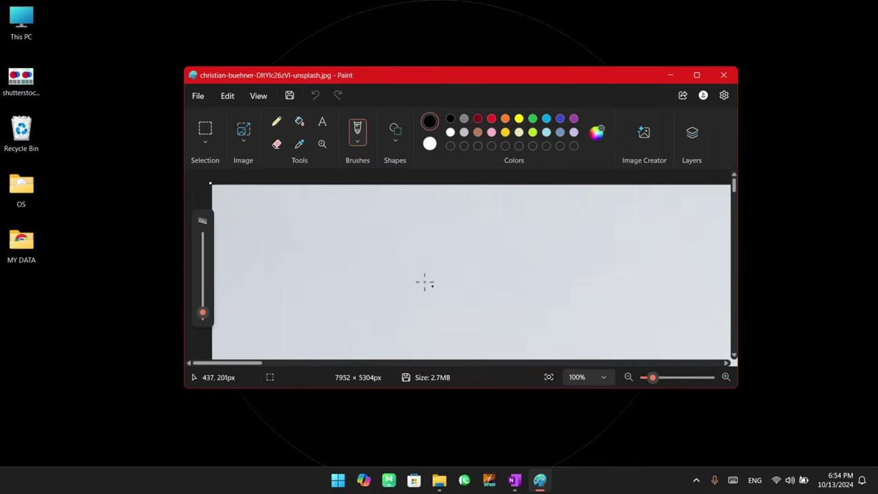
Maximize the window and zoom the photo out to 12.5%
click(696, 75)
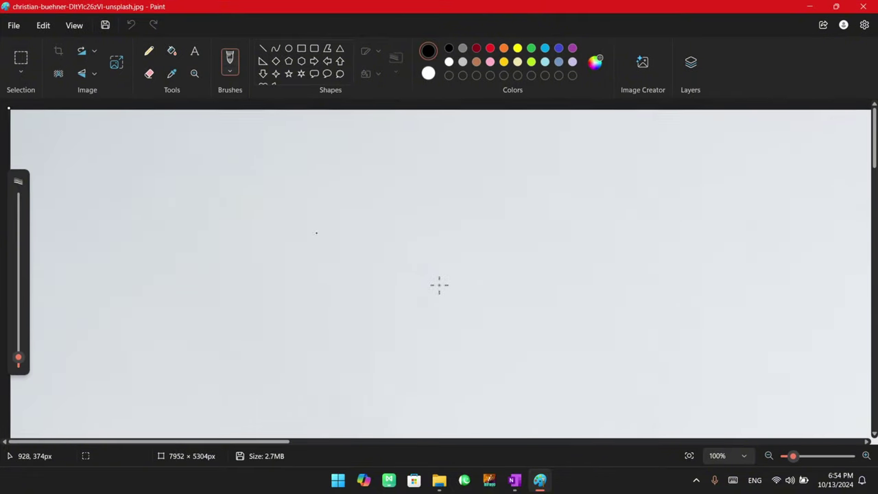
scroll(438, 284, down, 6)
scroll(439, 284, down, 2)
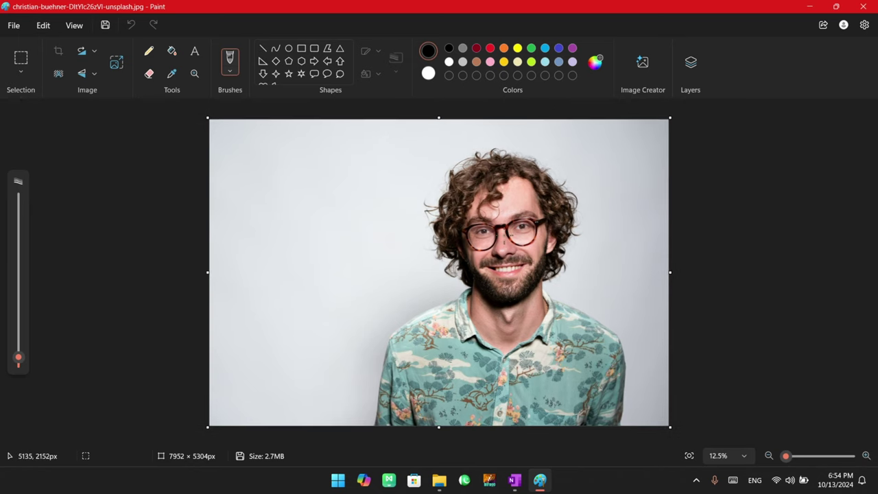
scroll(511, 249, up, 5)
scroll(511, 249, down, 5)
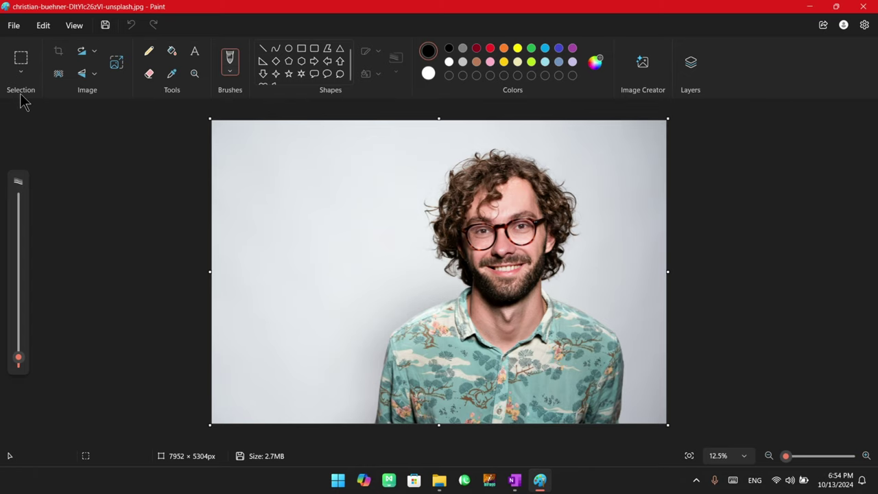
Try moving a rectangular selection of about 720 × 928 px around one eye onto the empty background, and undo the move
click(21, 71)
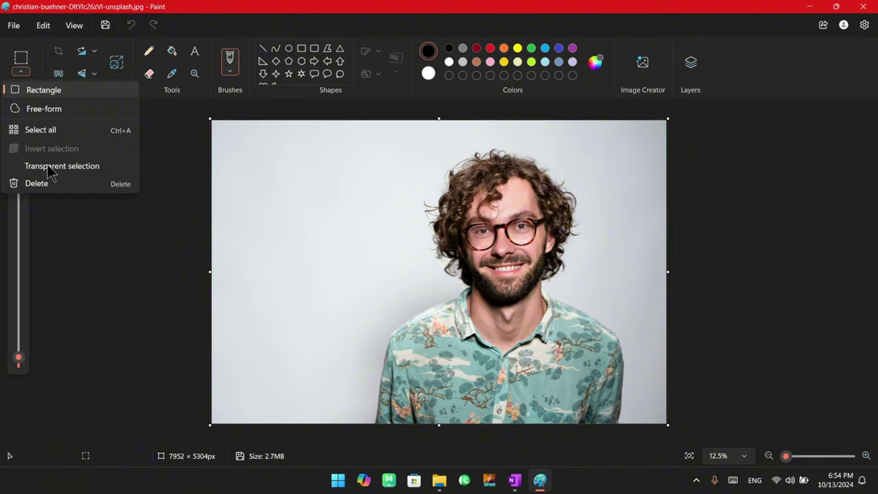
click(44, 89)
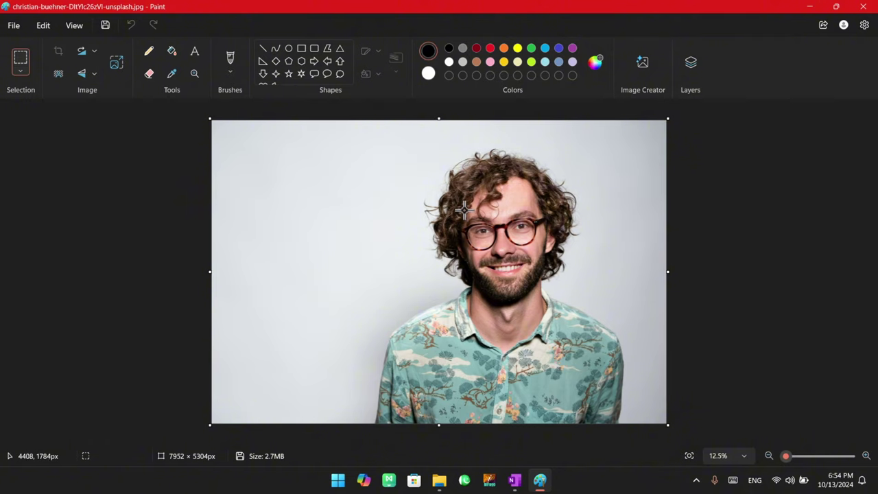
drag(464, 209, 302, 208)
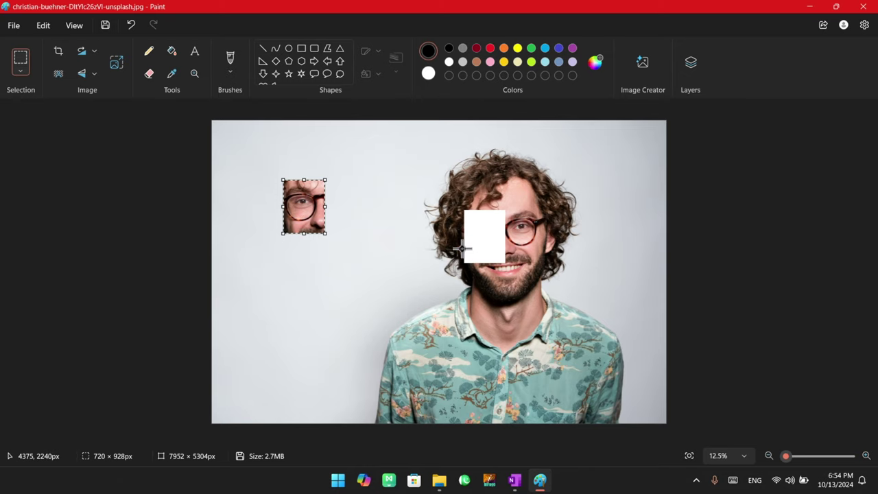
key(ctrl+z)
Outline the eyeglasses with a free-form selection of about 1728 × 752 px, and move the cut-out onto the empty background beside the head
click(21, 71)
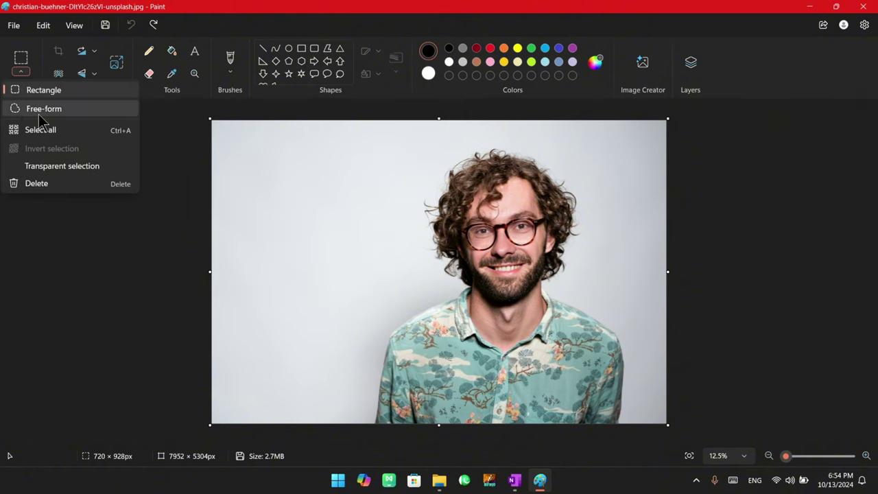
click(40, 110)
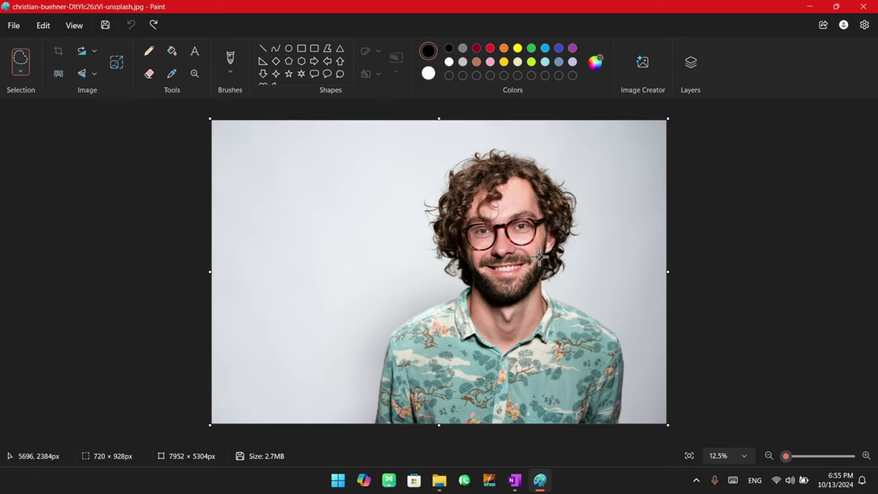
mouse_move(540, 224)
mouse_down()
mouse_move(524, 247)
mouse_move(502, 230)
mouse_move(483, 254)
mouse_move(455, 232)
mouse_move(487, 214)
mouse_move(549, 213)
mouse_move(553, 223)
mouse_move(544, 225)
mouse_move(340, 190)
mouse_up()
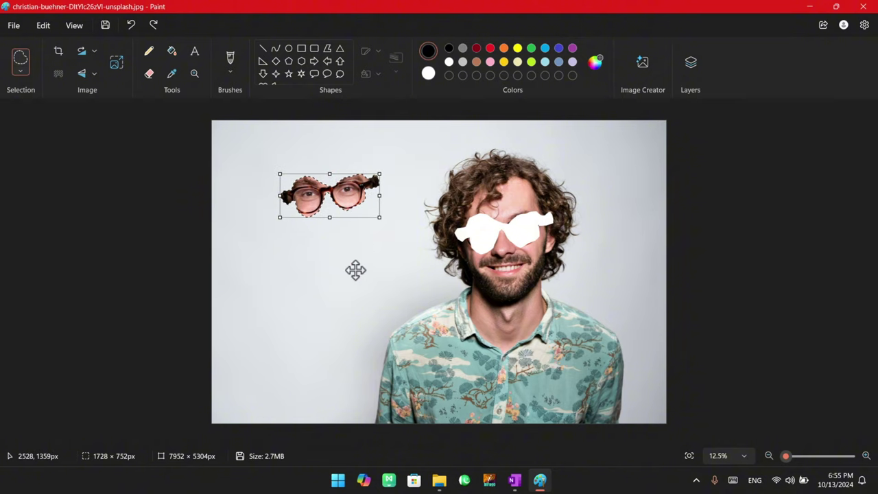
click(356, 282)
click(21, 72)
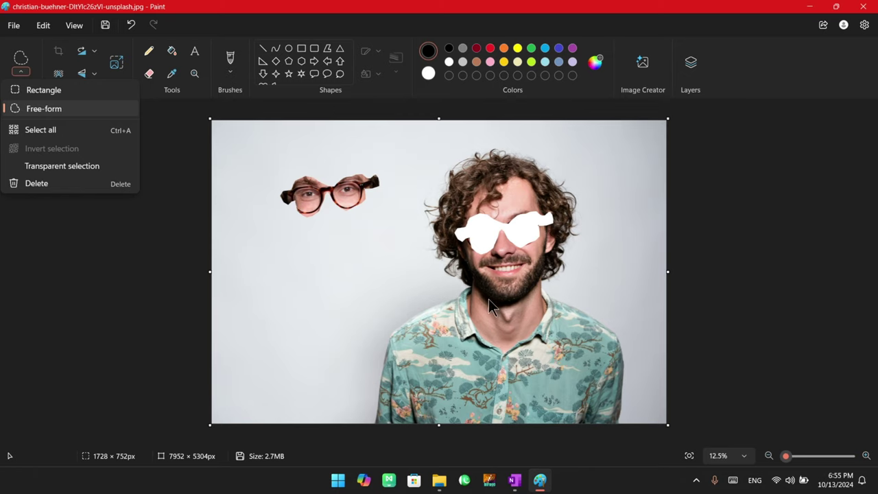
click(291, 220)
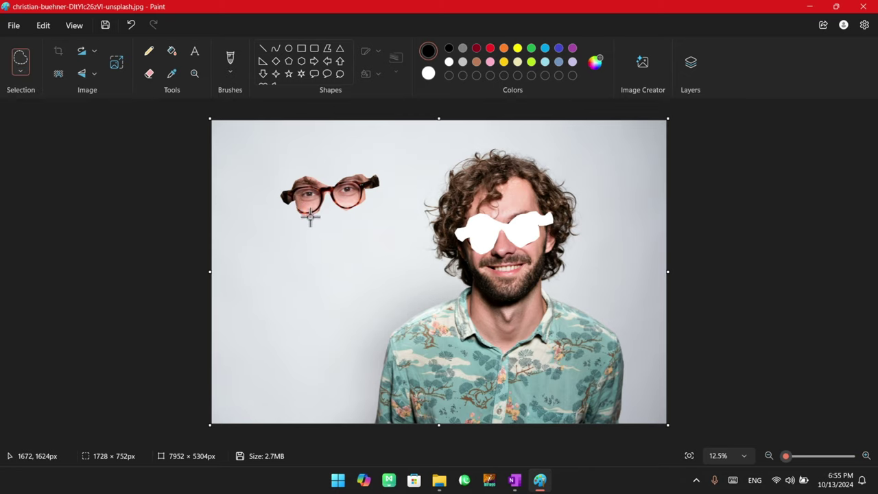
Undo and redo the eyeglasses move repeatedly, finishing with it undone
click(131, 28)
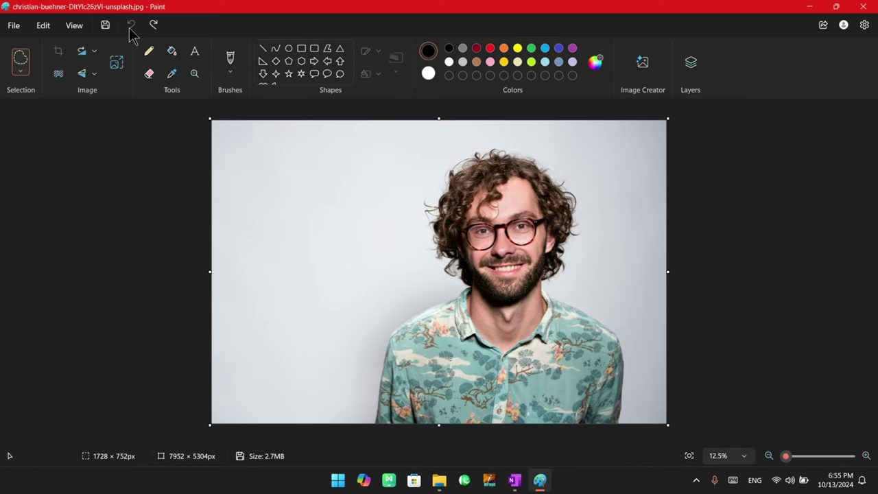
click(154, 25)
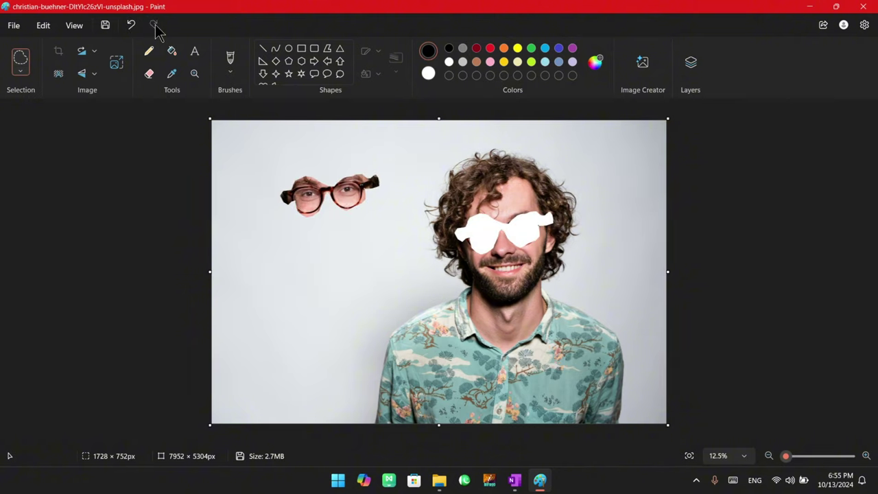
click(131, 25)
click(154, 25)
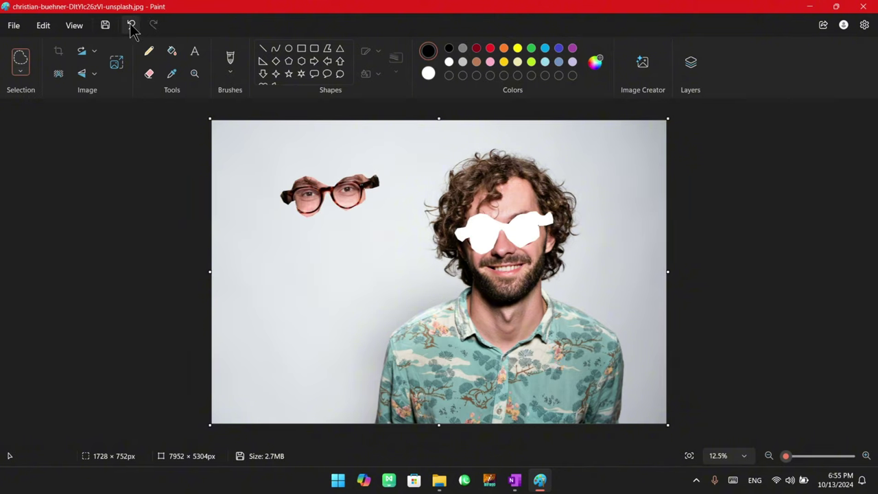
click(131, 26)
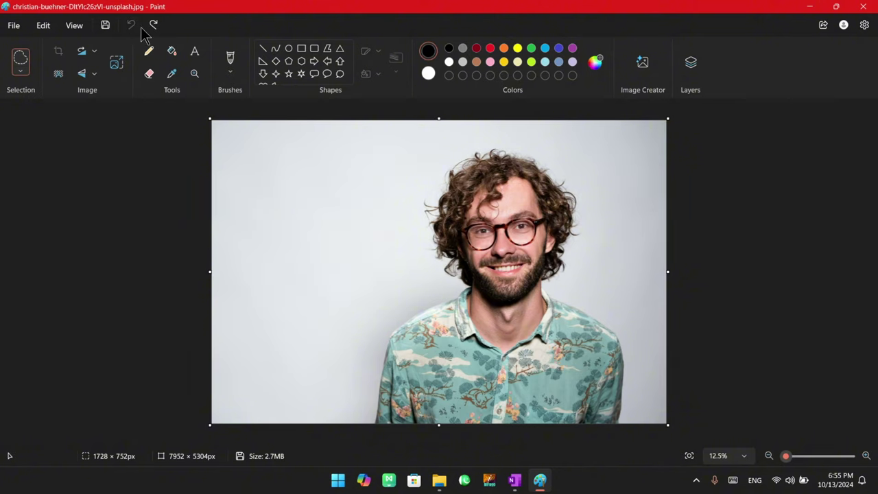
click(152, 27)
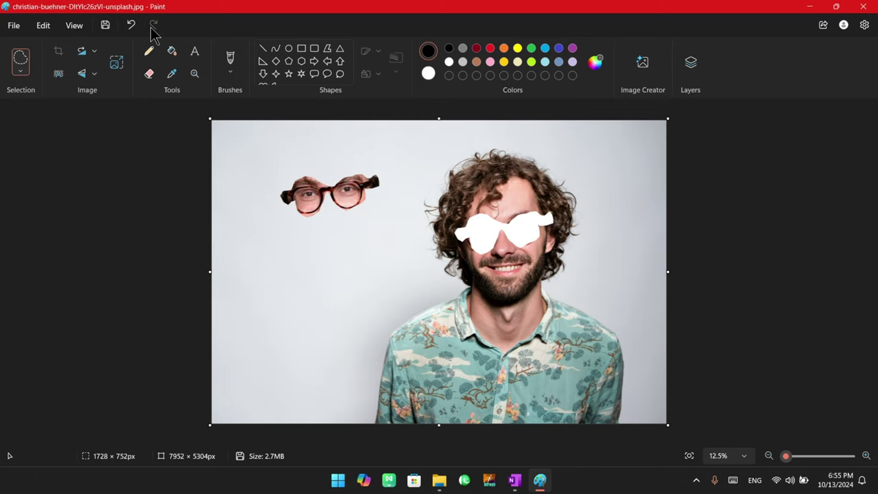
click(131, 26)
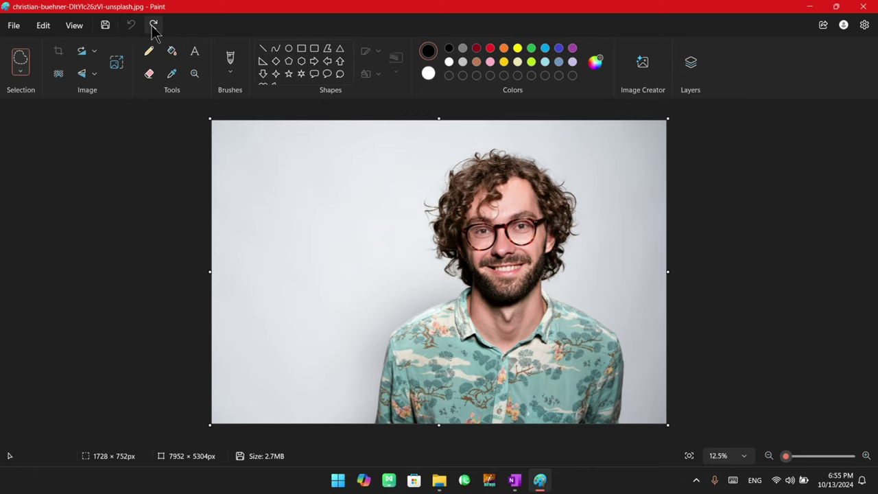
click(153, 26)
click(131, 26)
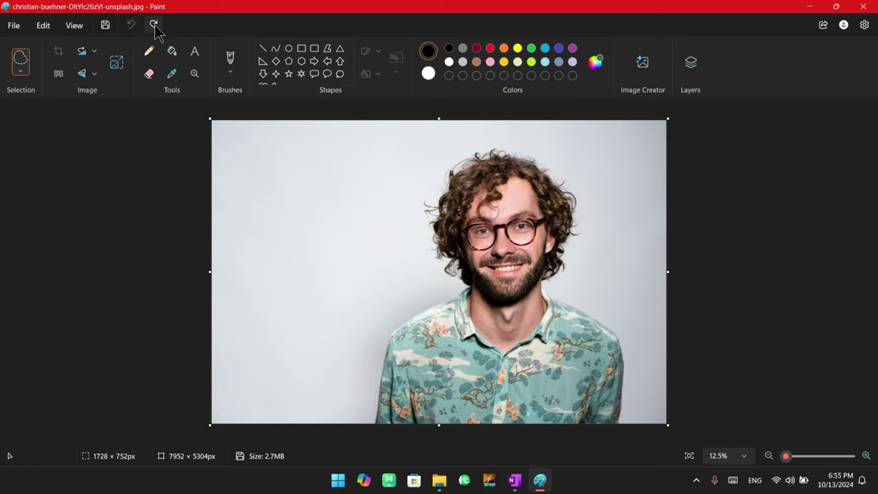
Draw a right arrow of about 1839 × 2176 px and a six-point star of about 1713 × 2112 px below it on the empty background
click(21, 71)
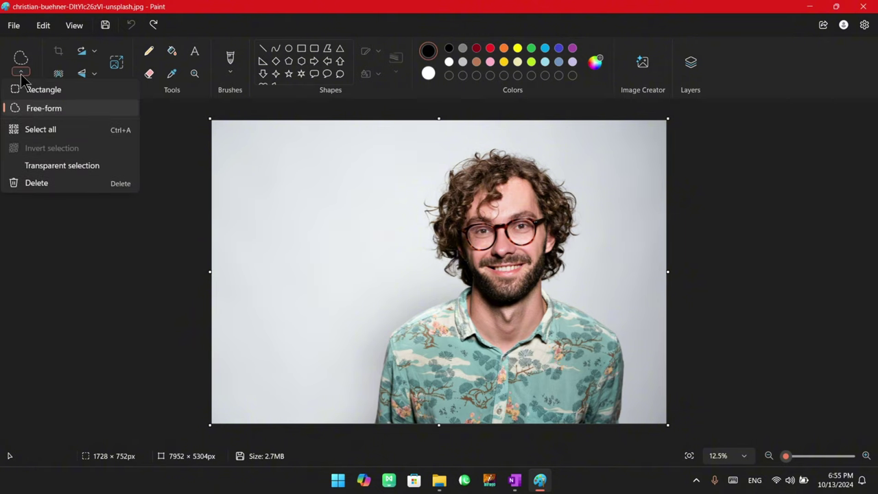
click(59, 141)
click(314, 61)
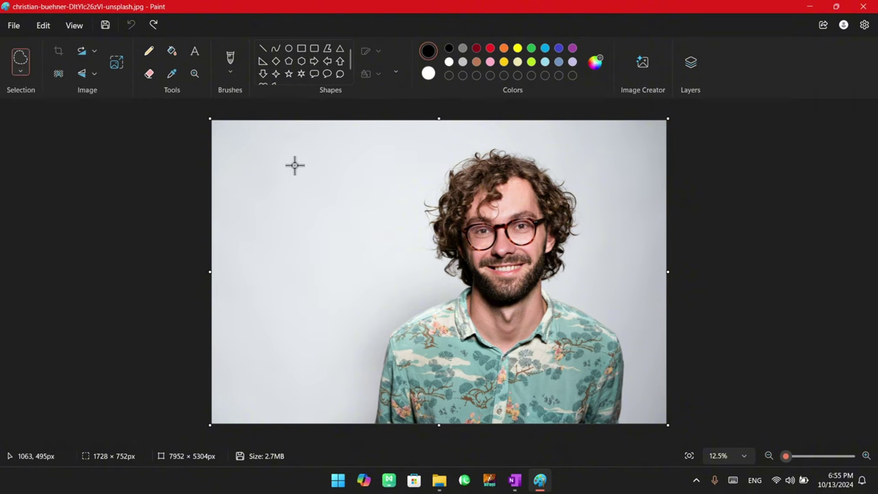
drag(267, 133, 374, 258)
click(300, 73)
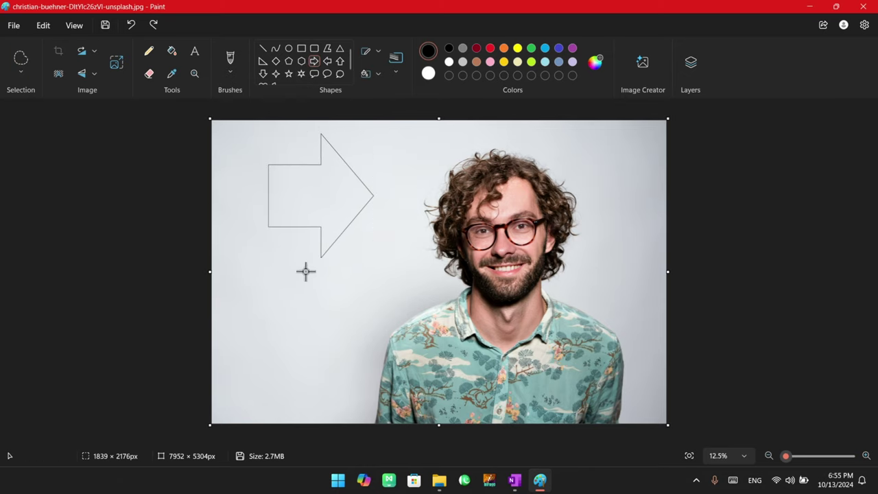
drag(283, 268, 381, 388)
click(650, 258)
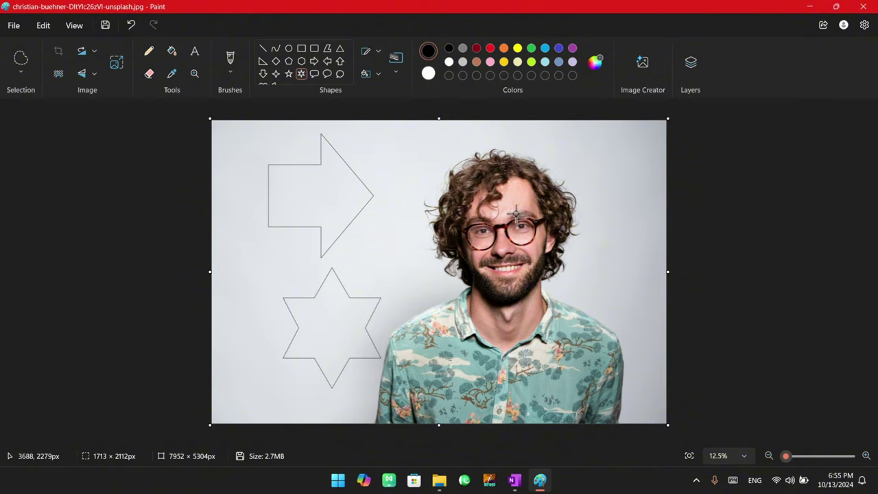
Select the entire image and move it up and to the left, partly off the canvas
click(20, 71)
key(Escape)
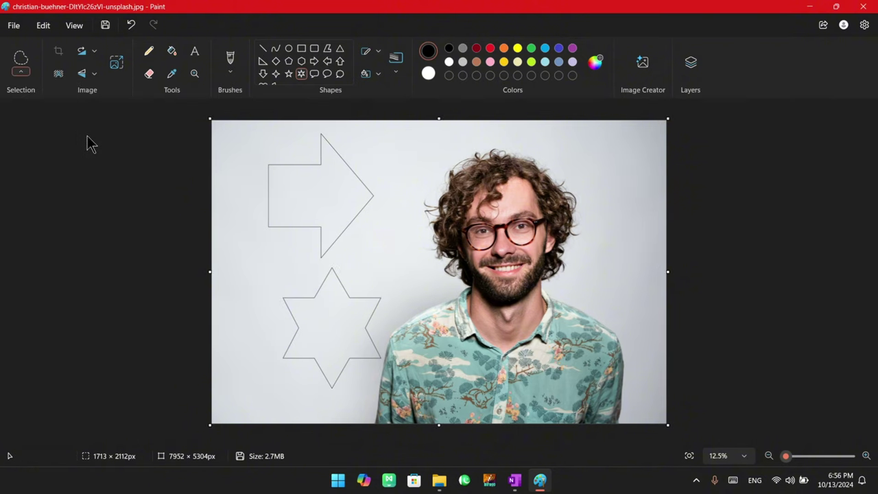
key(ctrl+a)
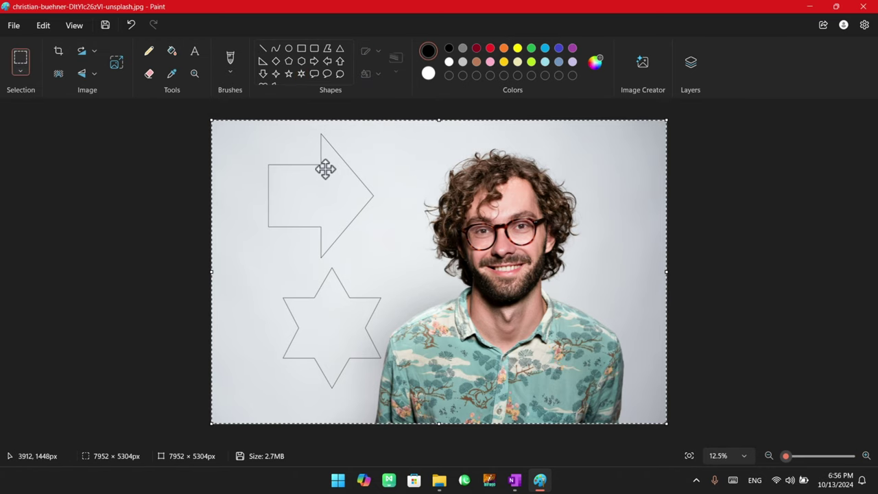
drag(370, 204, 239, 134)
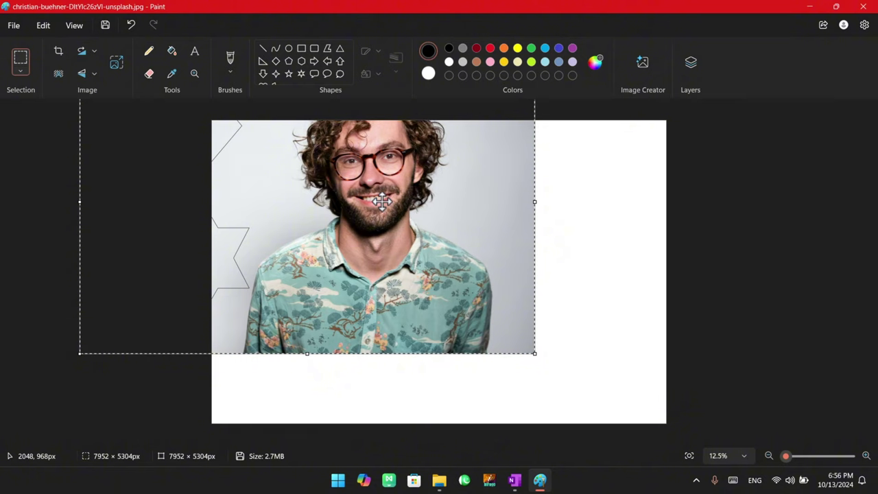
Undo the moves of the whole image and the drawing of the six-point star
key(ctrl+z)
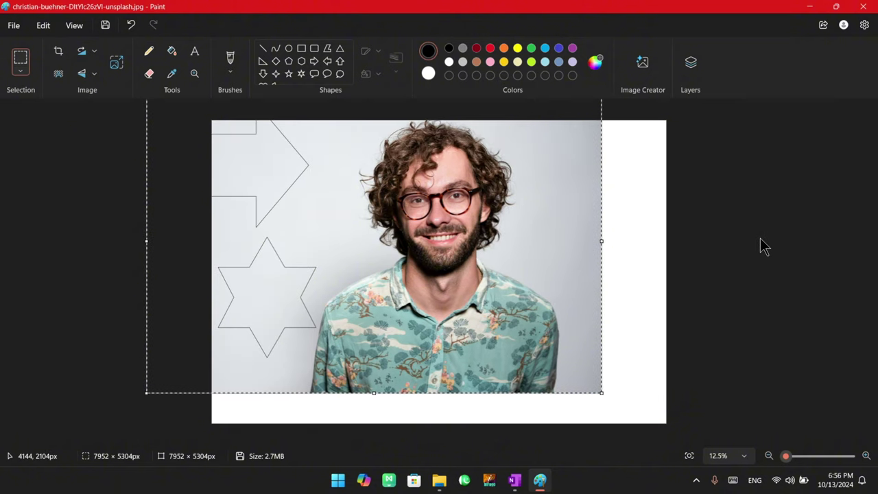
key(ctrl+z)
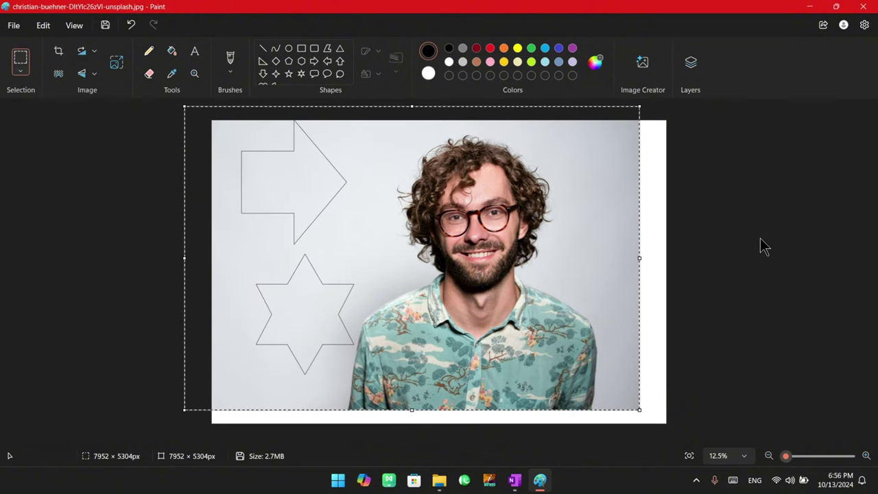
key(ctrl+z)
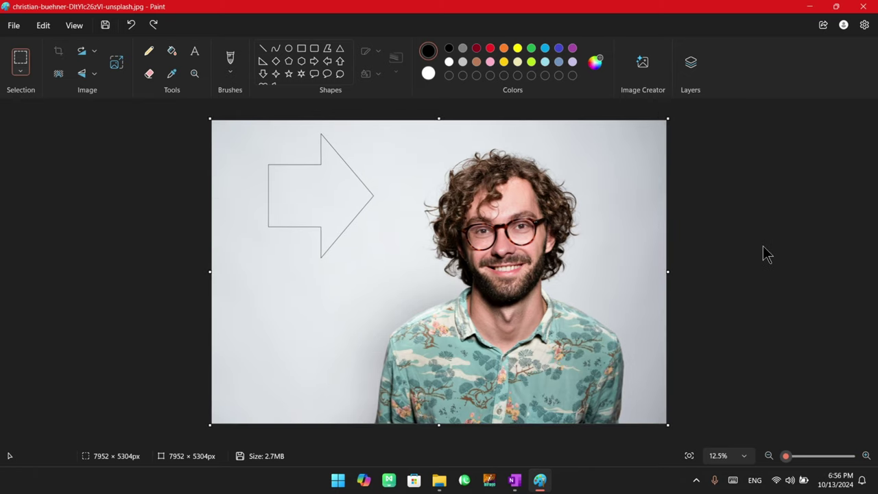
Enclose the five-point star in a rectangular selection of about 2968 × 2849 px and clear the selection
click(21, 71)
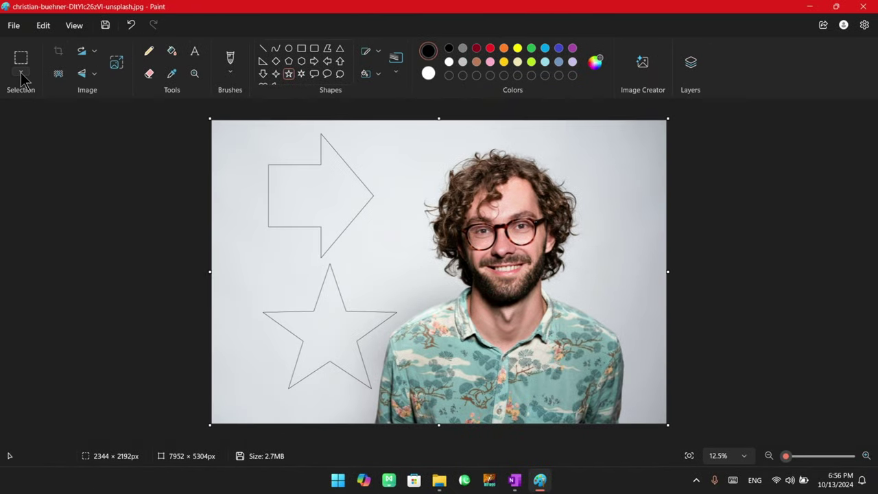
click(21, 72)
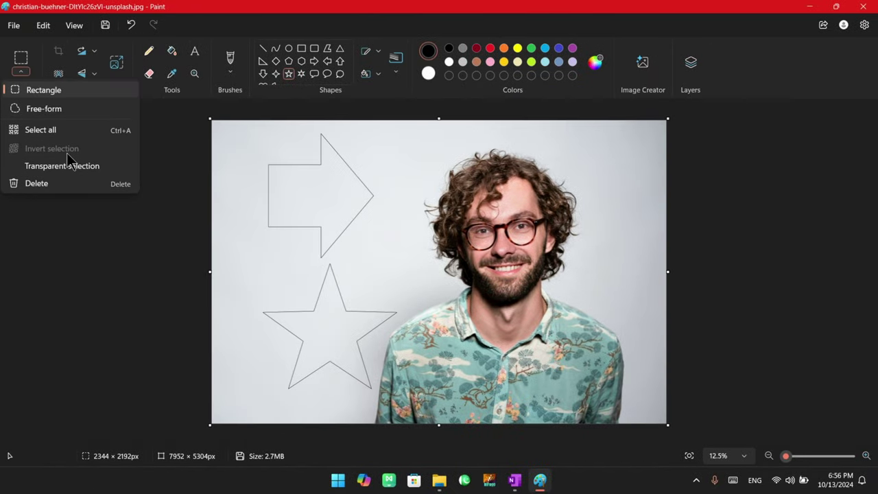
click(151, 234)
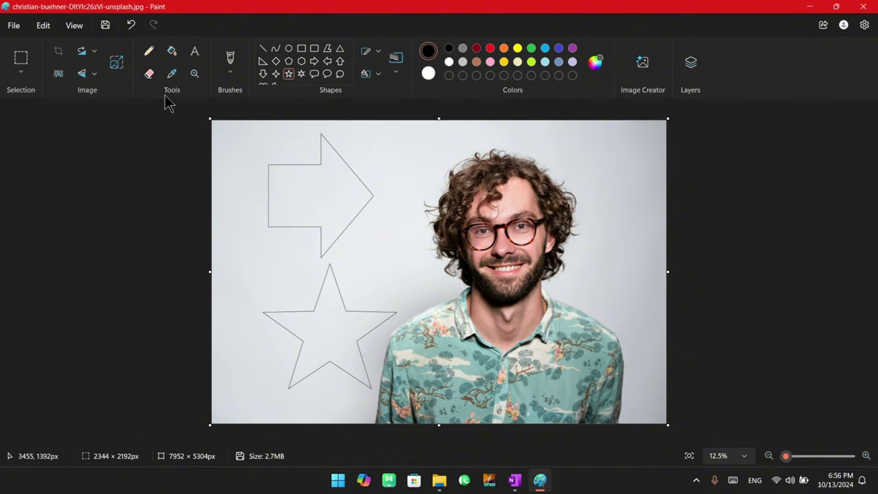
click(21, 71)
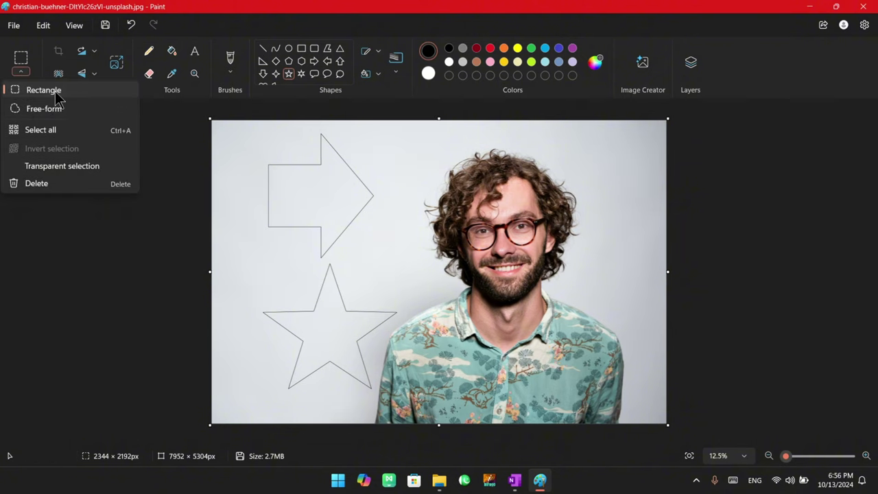
click(55, 91)
drag(237, 244, 407, 407)
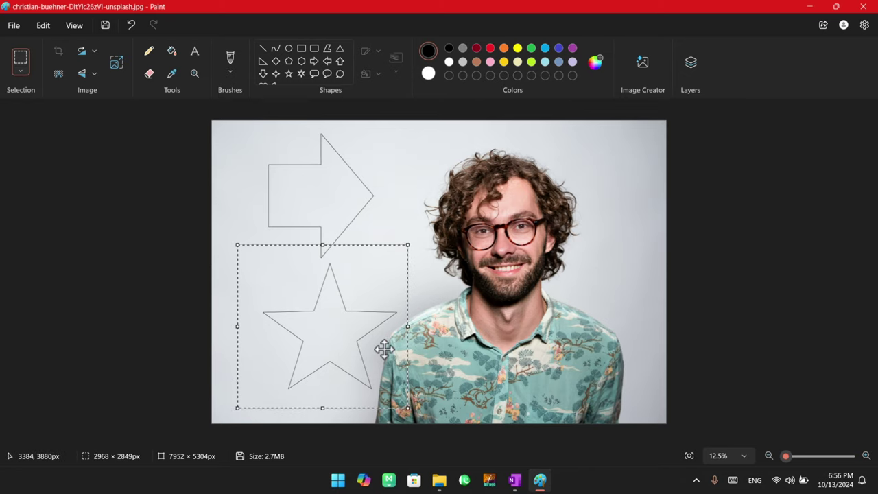
click(103, 165)
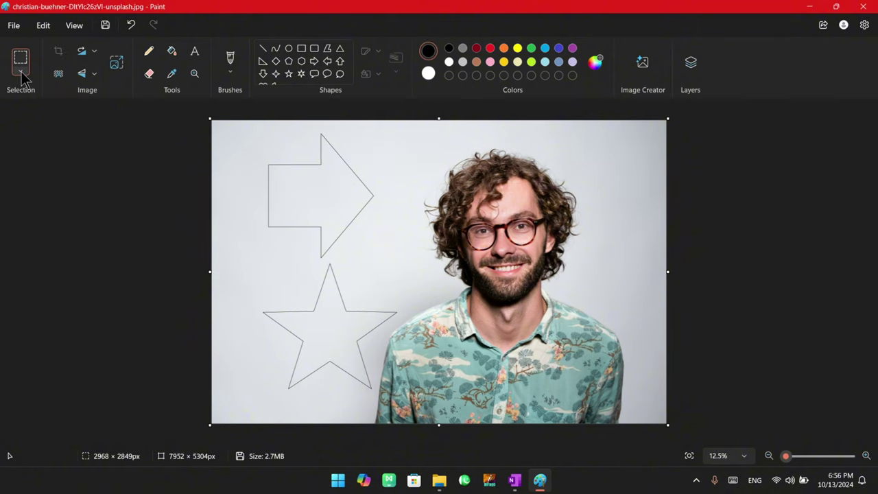
Outline the five-point star with a free-form selection of about 2743 × 2727 px and try moving and deleting it
click(23, 77)
click(35, 108)
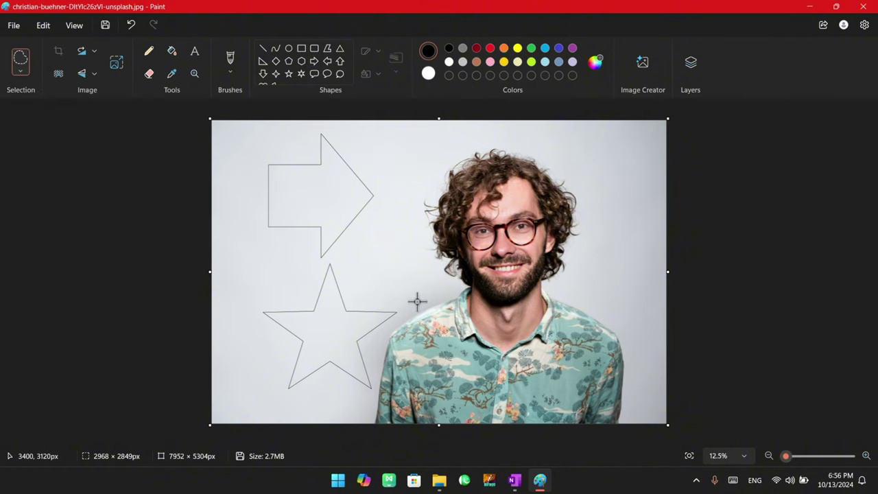
mouse_move(416, 310)
mouse_down()
mouse_move(378, 337)
mouse_move(374, 386)
mouse_move(256, 391)
mouse_move(234, 302)
mouse_move(319, 263)
mouse_move(308, 298)
mouse_up()
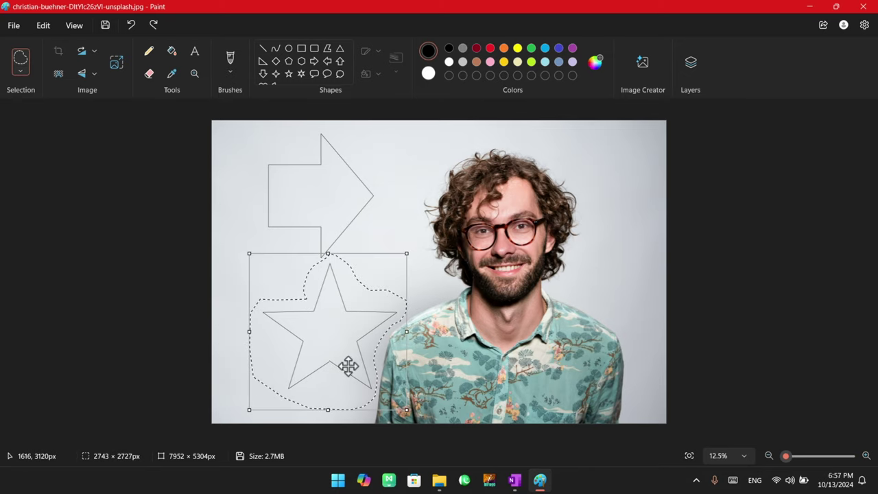
drag(336, 329, 383, 258)
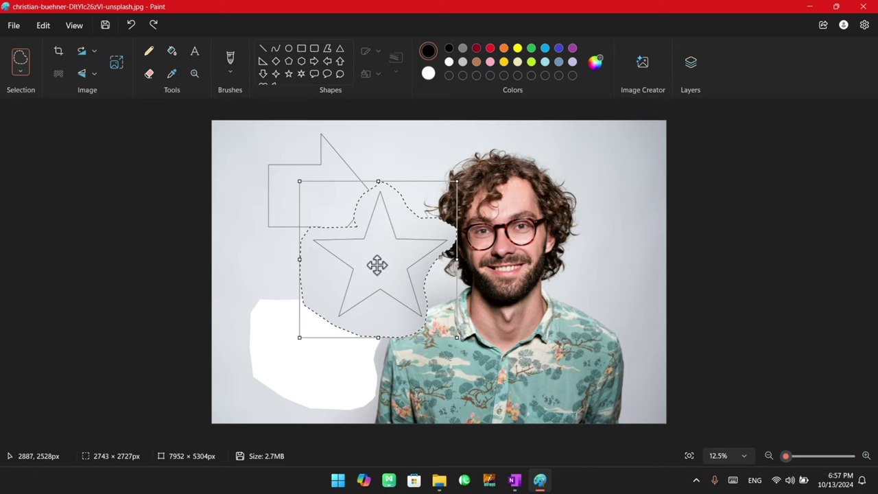
key(Delete)
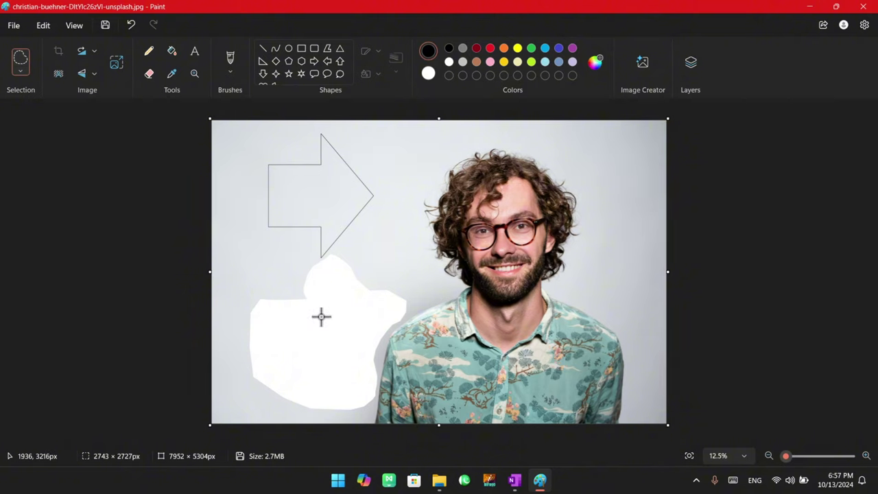
key(ctrl+z)
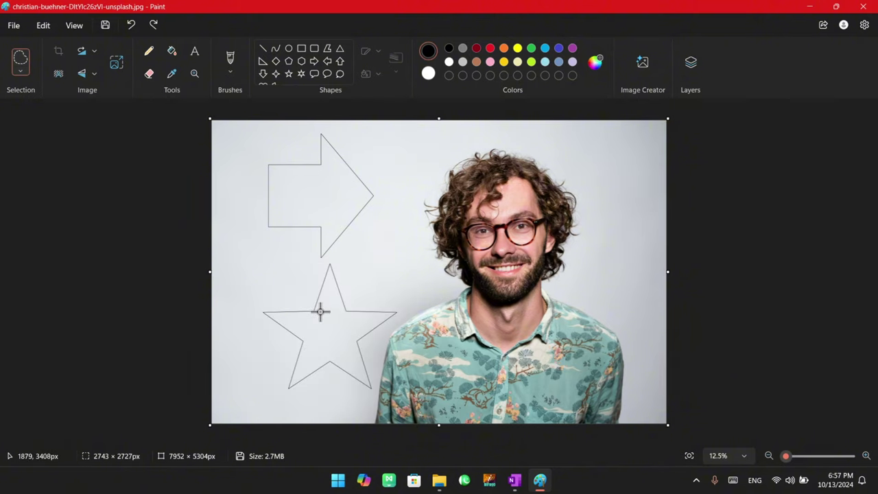
Outline the five-point star with a free-form selection of about 3135 × 2728 px, invert it and try deleting everything outside the outline
mouse_move(328, 255)
mouse_down()
mouse_move(303, 290)
mouse_move(268, 294)
mouse_move(238, 343)
mouse_move(272, 409)
mouse_move(377, 393)
mouse_move(373, 358)
mouse_move(411, 302)
mouse_move(332, 253)
mouse_up()
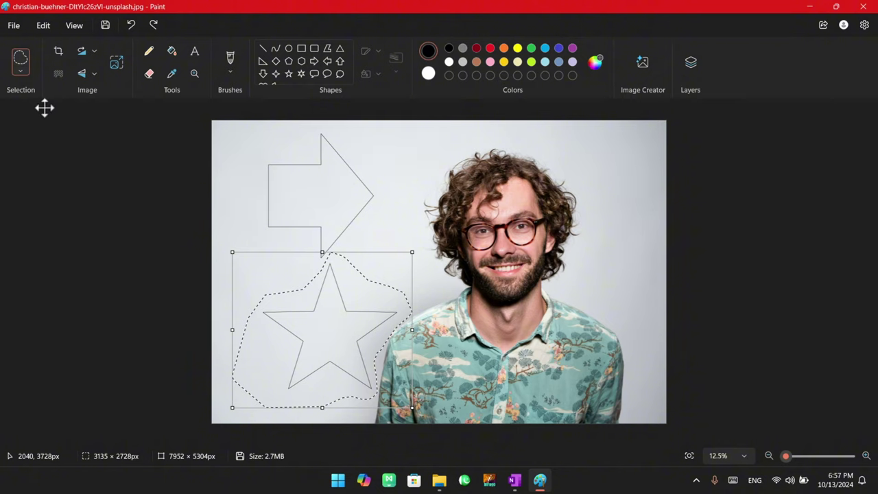
click(17, 73)
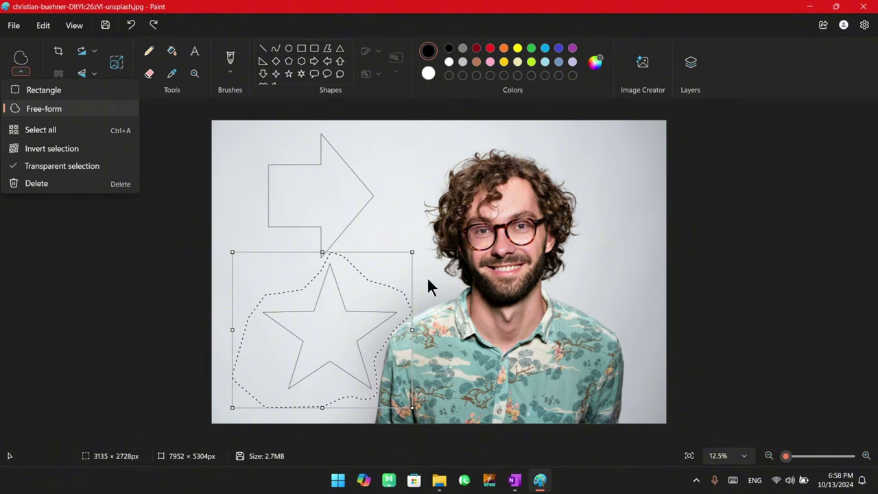
click(54, 151)
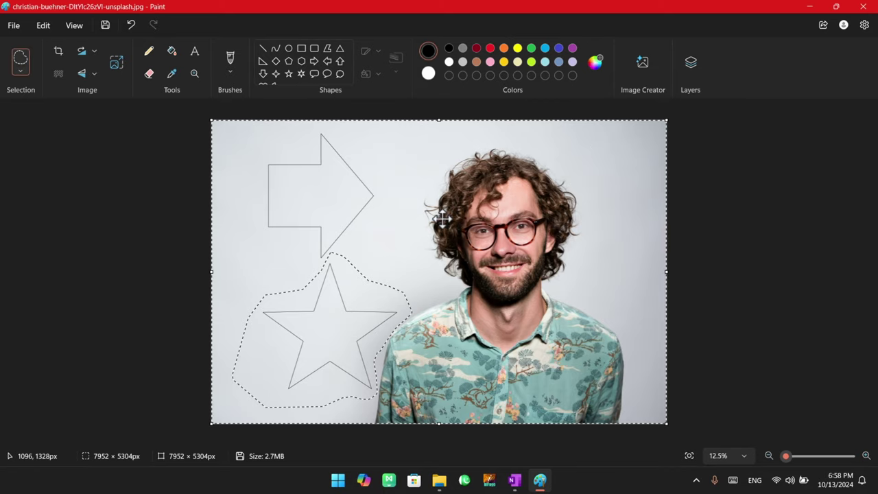
key(Delete)
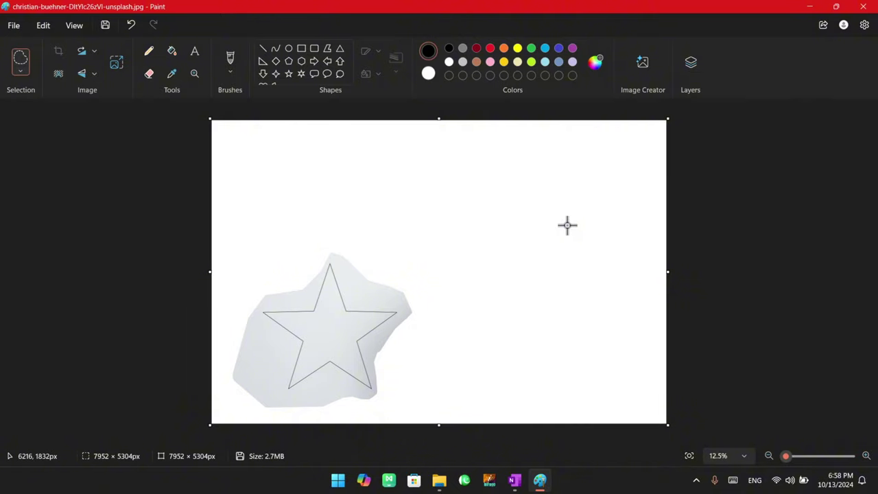
key(ctrl+z)
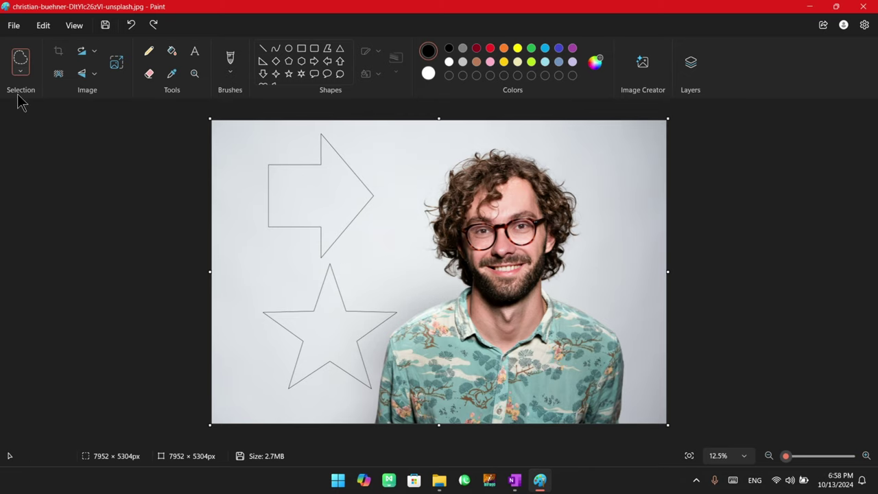
Fill the hexagon with black
click(21, 72)
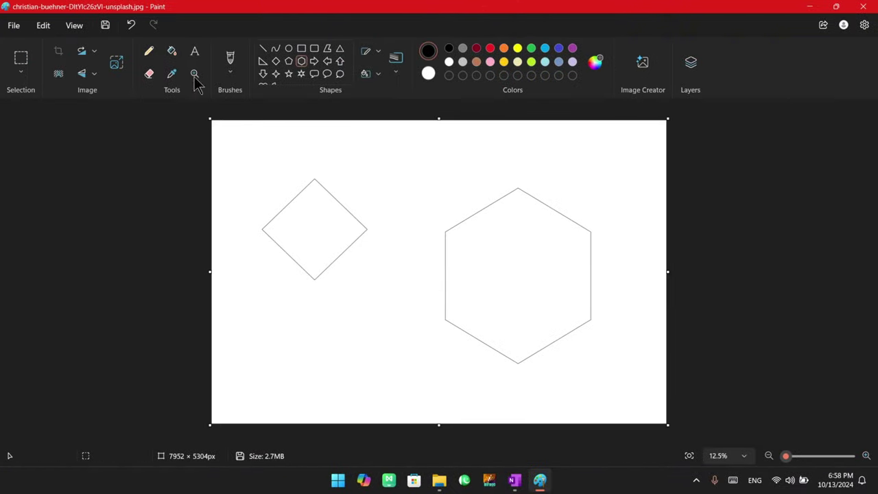
click(171, 52)
click(520, 266)
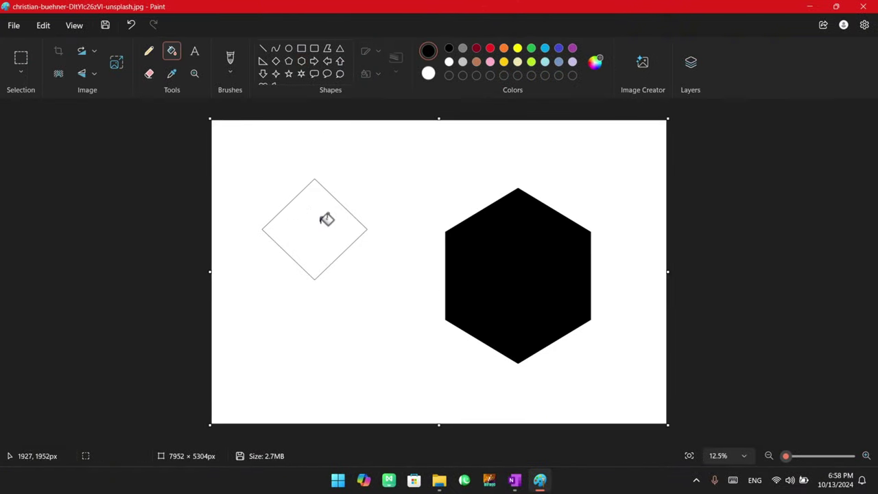
Enclose the diamond in a rectangular selection of about 2016 × 2655 px and shift it slightly toward the hexagon
click(20, 59)
drag(258, 157, 373, 307)
mouse_move(316, 238)
mouse_down()
mouse_move(398, 267)
mouse_move(435, 265)
mouse_move(458, 226)
mouse_move(491, 202)
mouse_move(355, 210)
mouse_move(300, 226)
mouse_move(303, 251)
mouse_move(323, 239)
mouse_up()
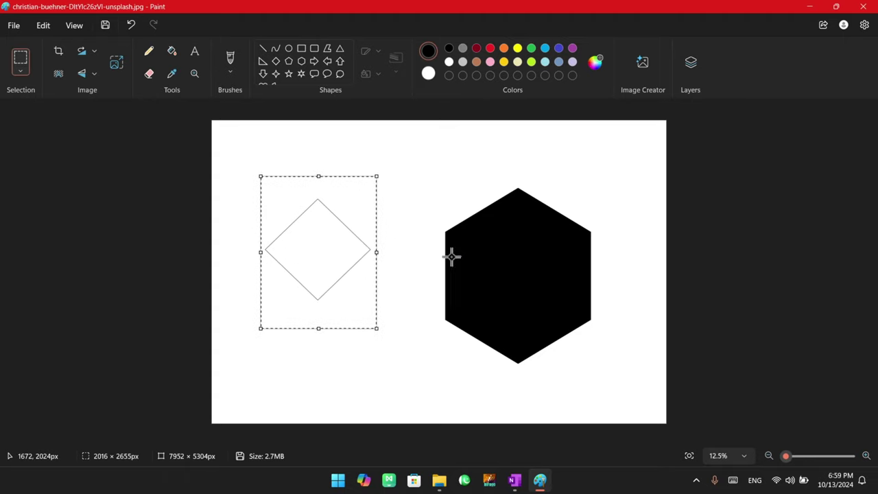
drag(338, 248, 354, 238)
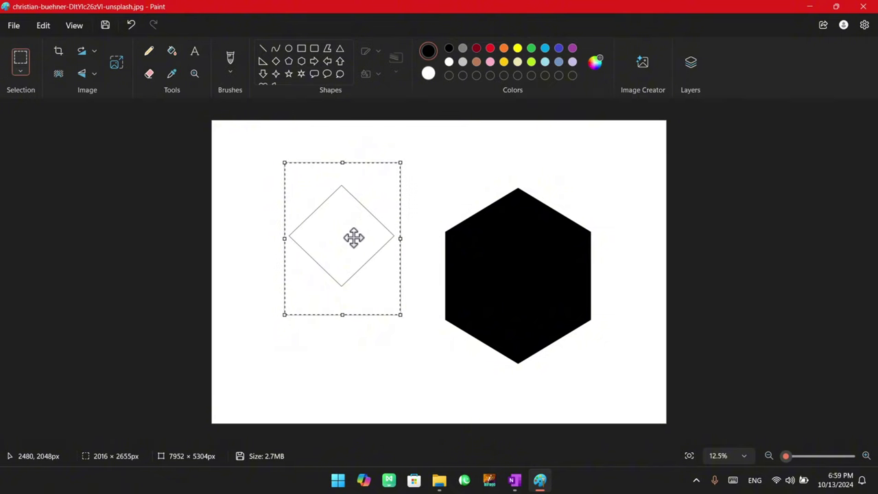
Turn off transparent selection and move the selected diamond around beside the black hexagon
click(21, 73)
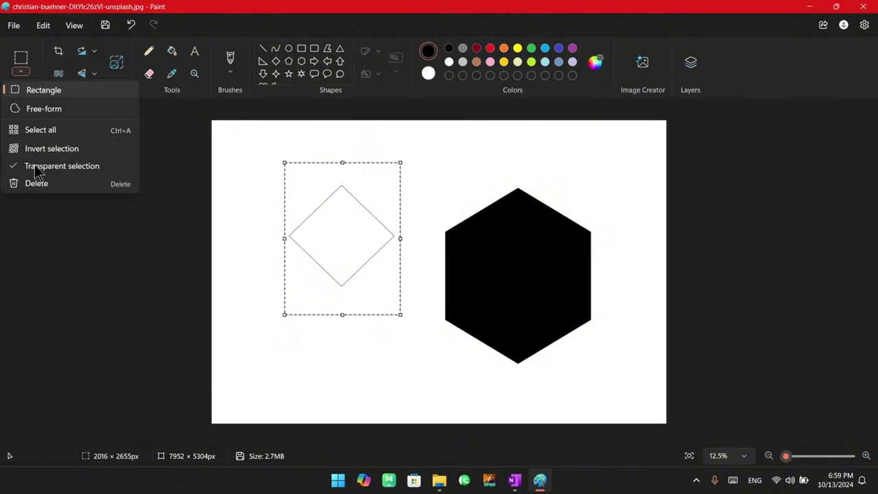
click(34, 169)
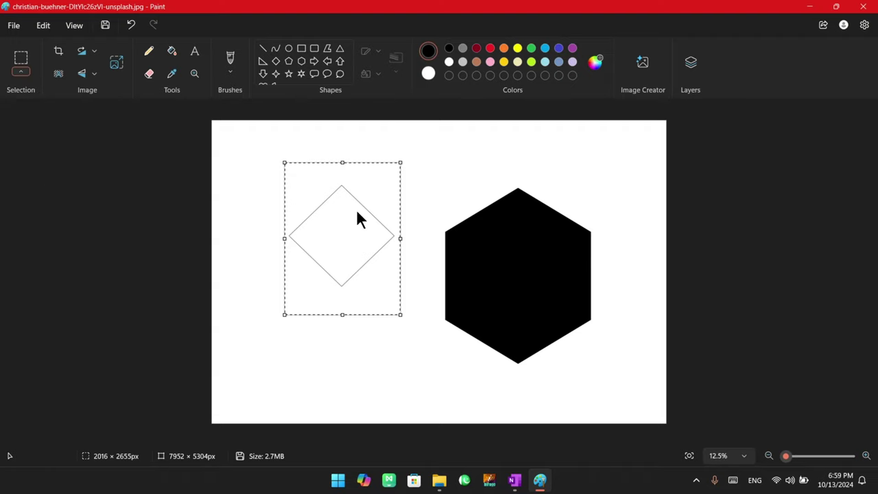
drag(340, 210, 331, 227)
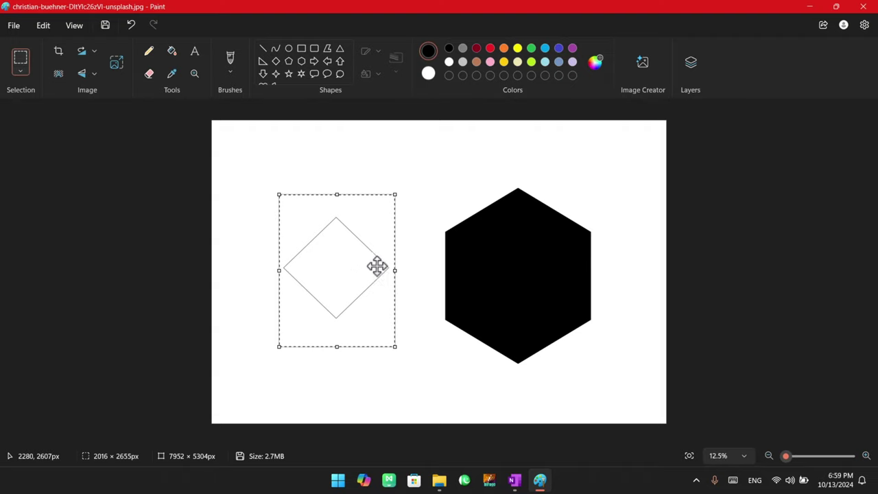
drag(377, 264, 396, 264)
drag(486, 247, 349, 269)
Delete the selected diamond, and clear the remaining hexagon by selecting and deleting the whole canvas
click(21, 71)
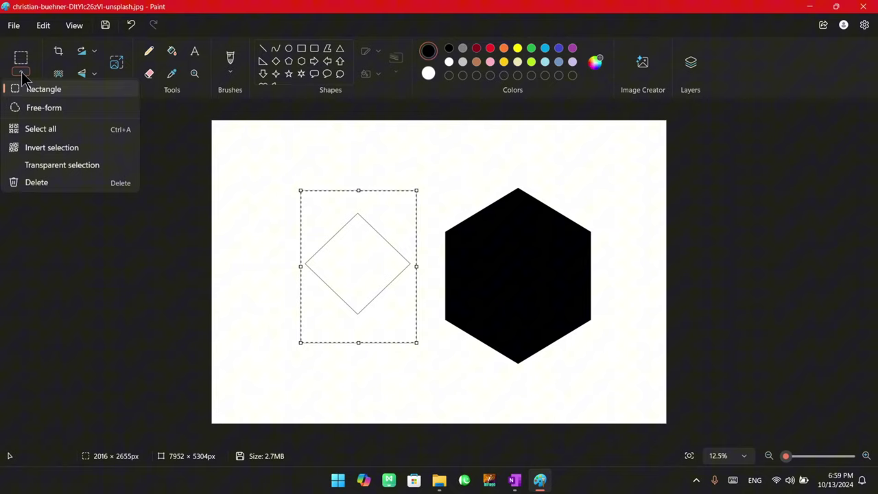
click(87, 183)
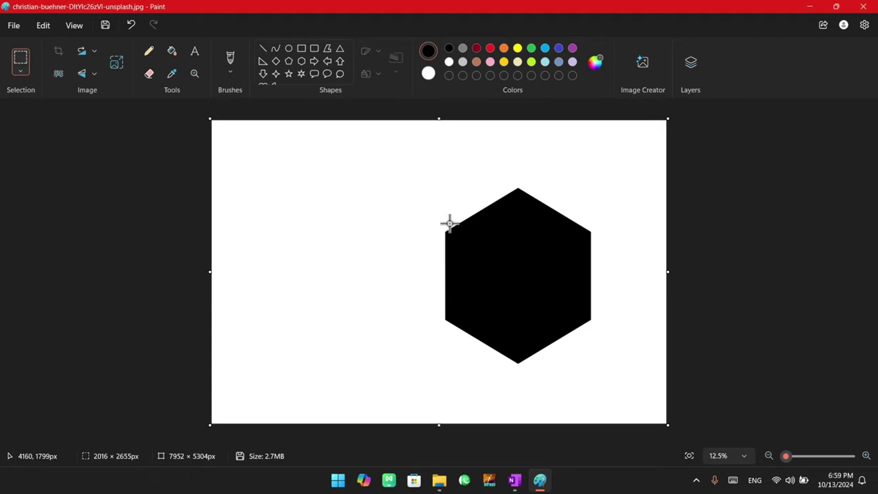
click(20, 72)
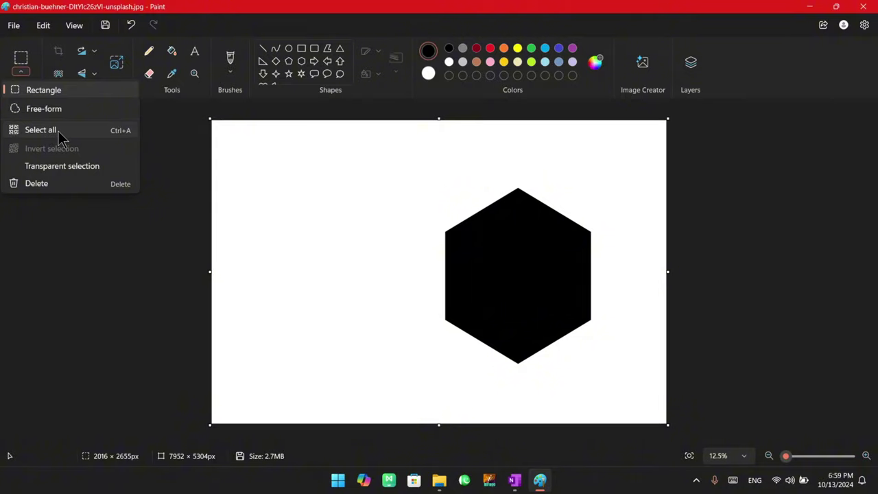
key(Escape)
click(22, 74)
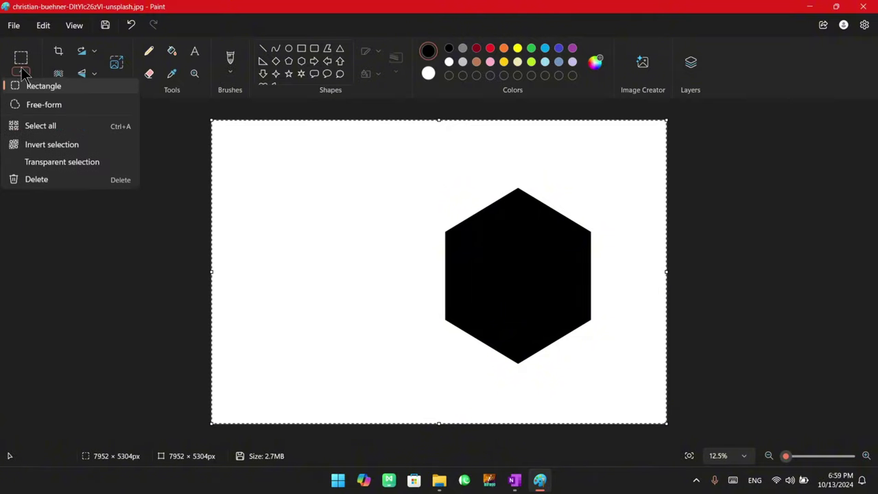
click(37, 183)
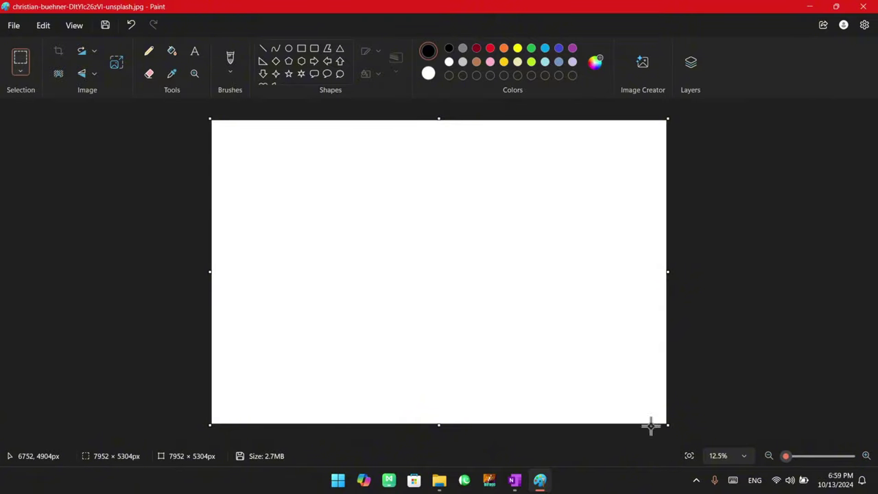
Shrink the blank canvas to about 1288 × 1088 px
drag(667, 425, 286, 183)
scroll(485, 314, up, 5)
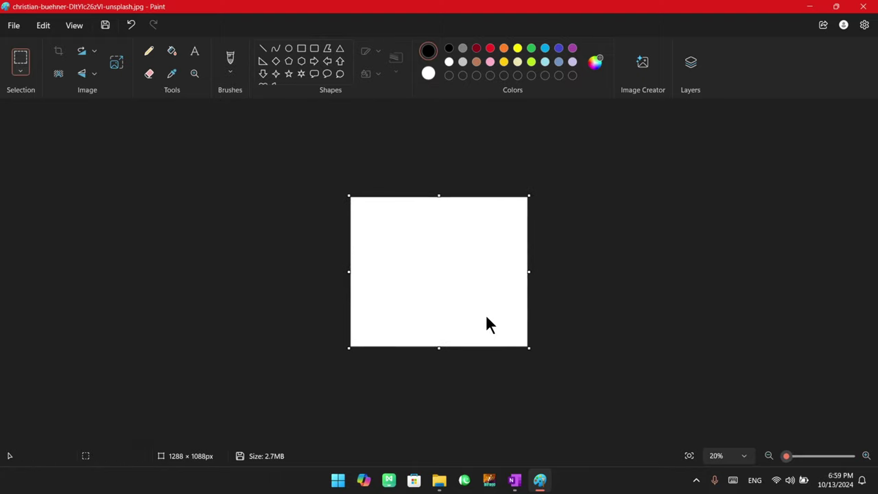
scroll(414, 305, up, 2)
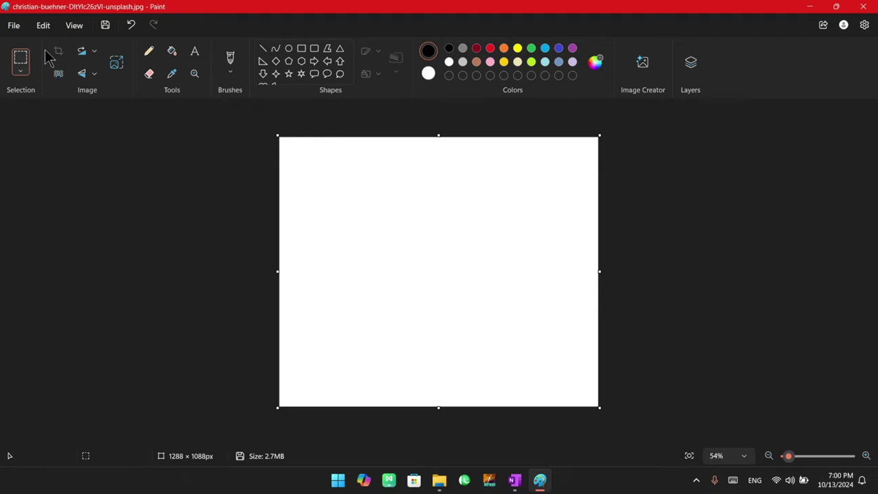
Open pngwing.com.png from the Downloads folder without saving the changes to the current image
click(16, 26)
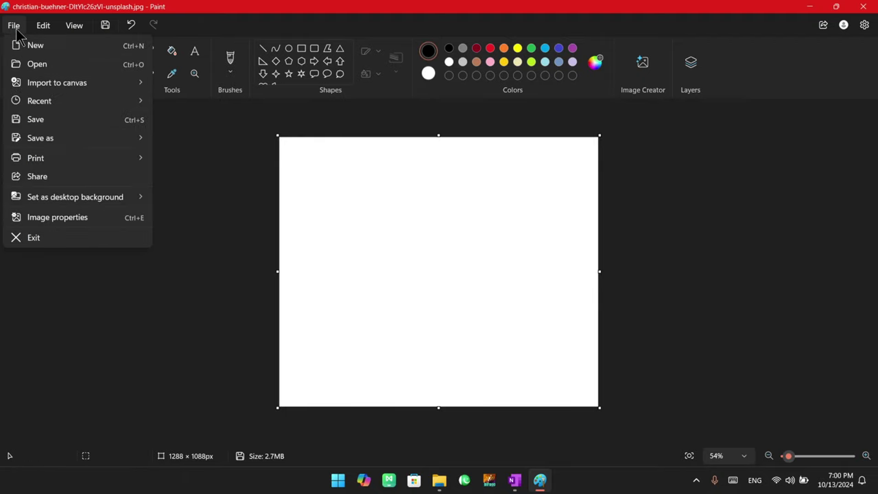
click(55, 67)
scroll(483, 247, down, 5)
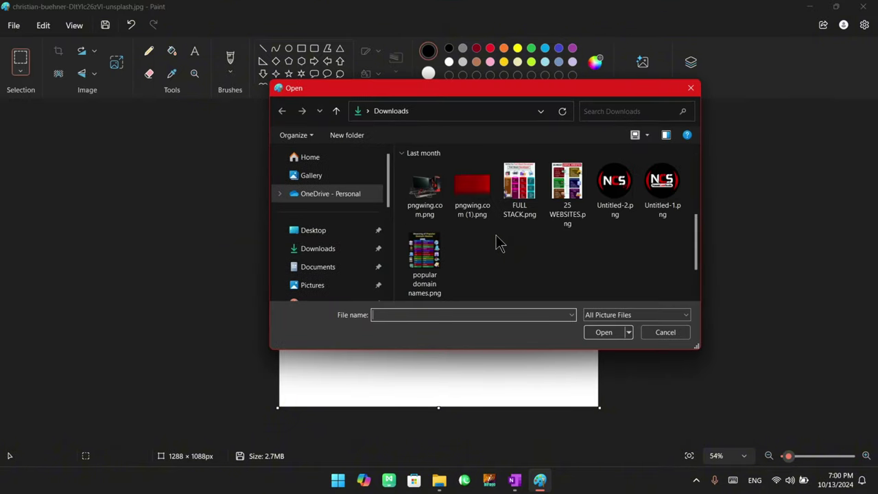
click(428, 188)
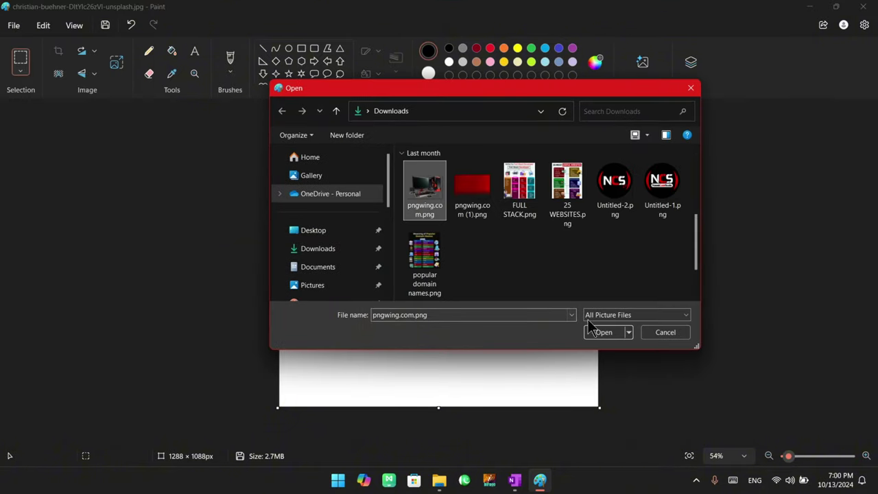
click(623, 332)
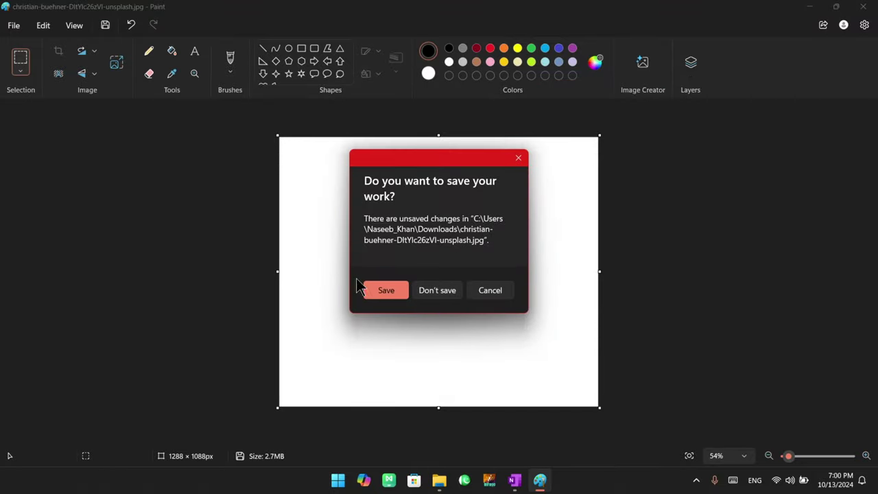
click(433, 290)
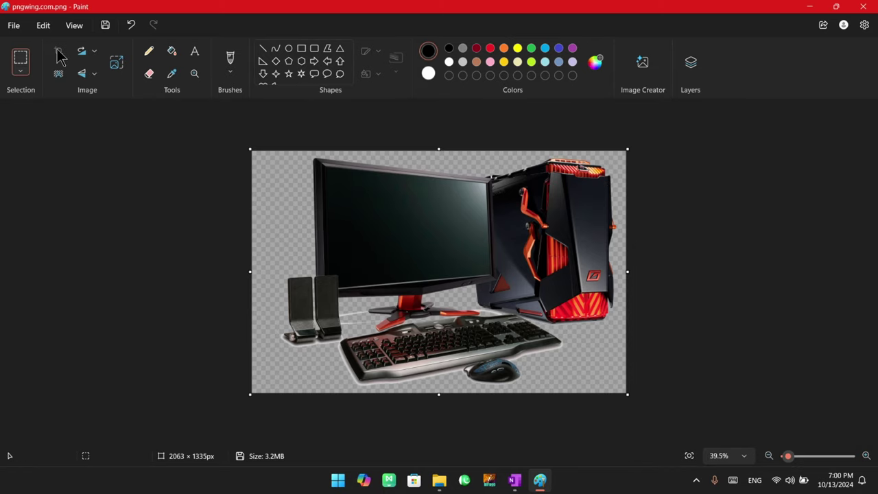
Crop the image to a rectangular selection of about 343 × 126 px around the computer mouse, and undo the crop
click(20, 71)
click(45, 92)
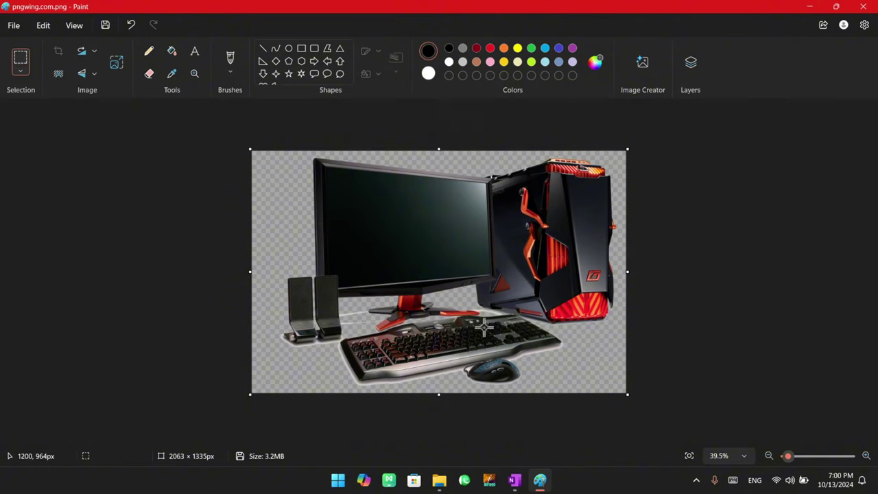
drag(464, 362, 526, 384)
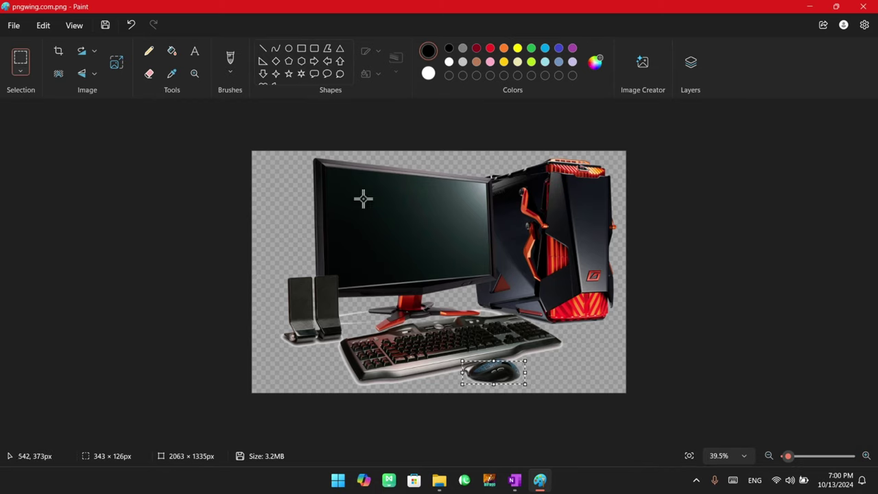
click(57, 52)
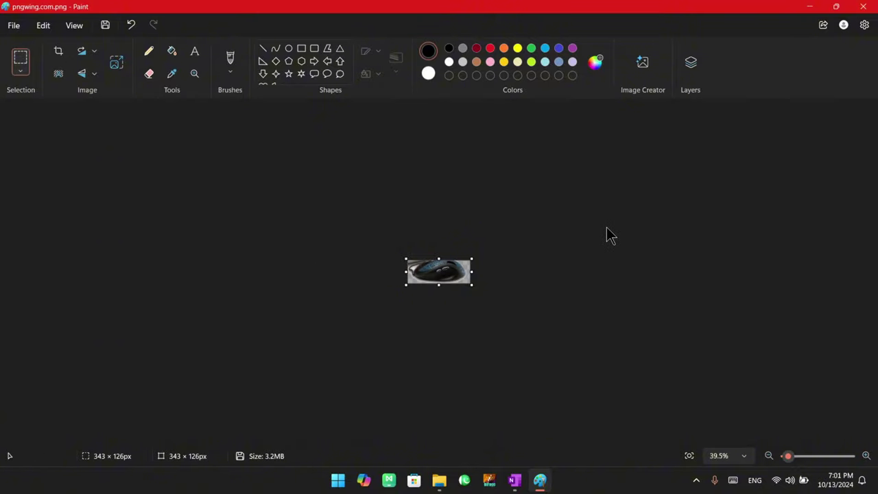
click(131, 26)
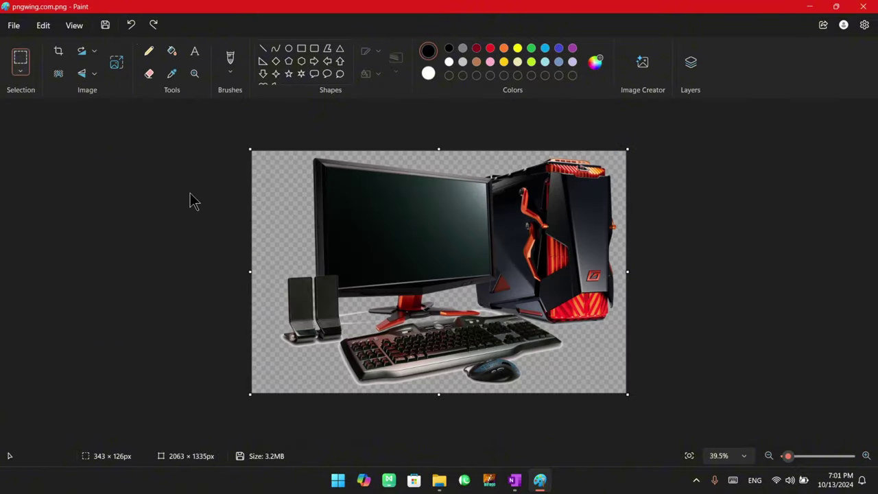
Outline the PC tower with a free-form selection of about 770 × 899 px, crop to it, and undo the crop
scroll(707, 258, up, 2)
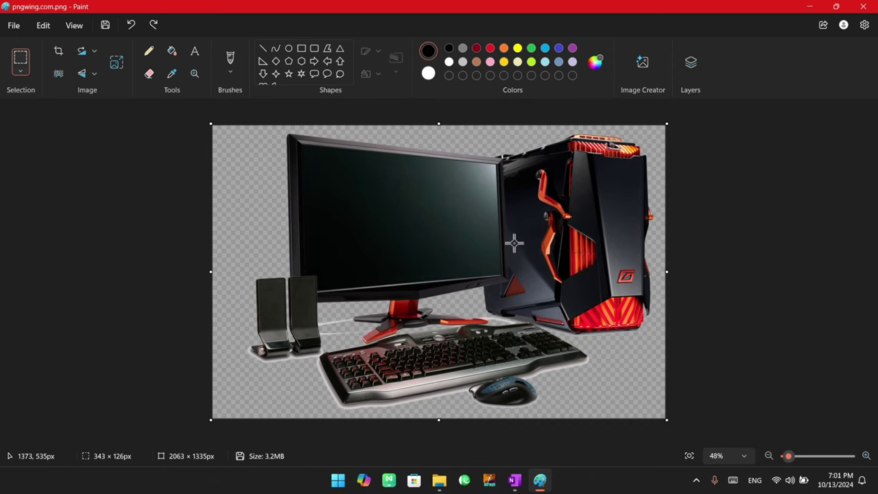
click(23, 73)
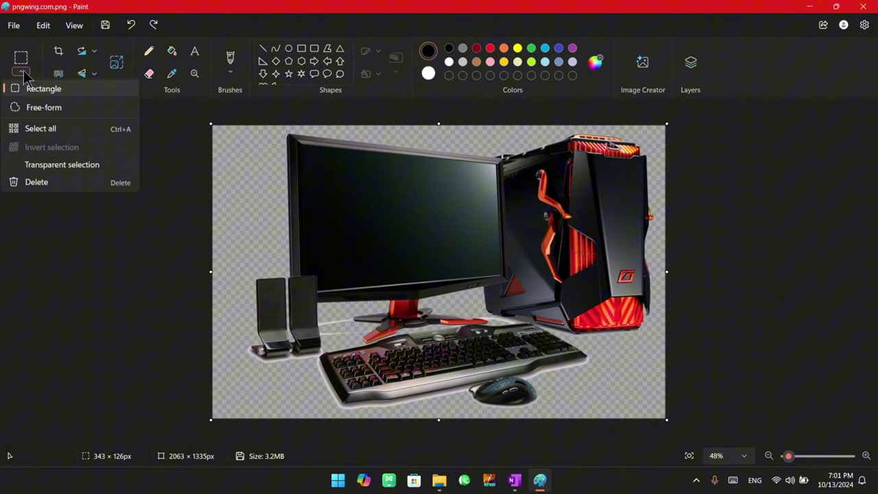
click(43, 107)
mouse_move(637, 143)
mouse_down()
mouse_move(578, 129)
mouse_move(502, 151)
mouse_move(506, 271)
mouse_move(488, 285)
mouse_move(485, 310)
mouse_move(556, 326)
mouse_up()
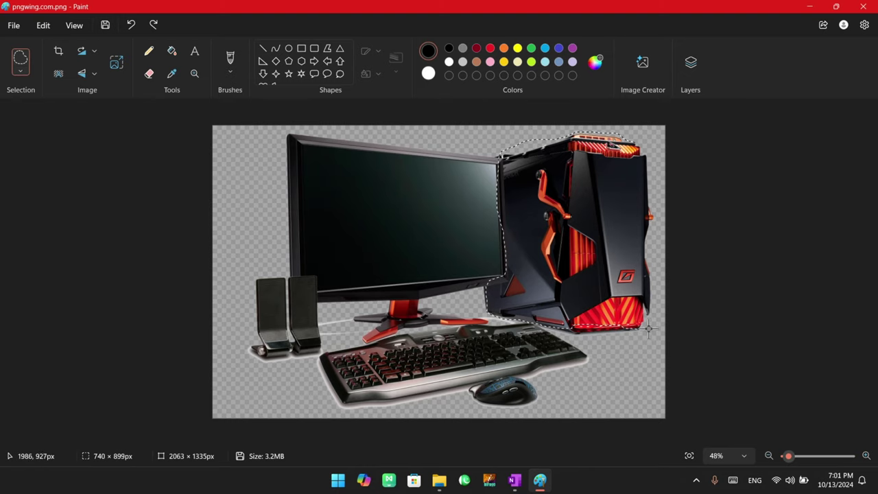
drag(649, 328, 647, 258)
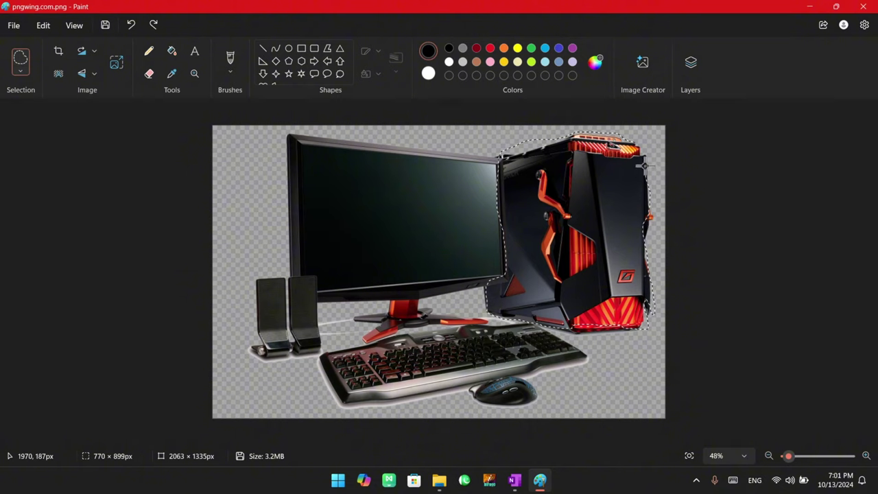
drag(632, 135, 631, 133)
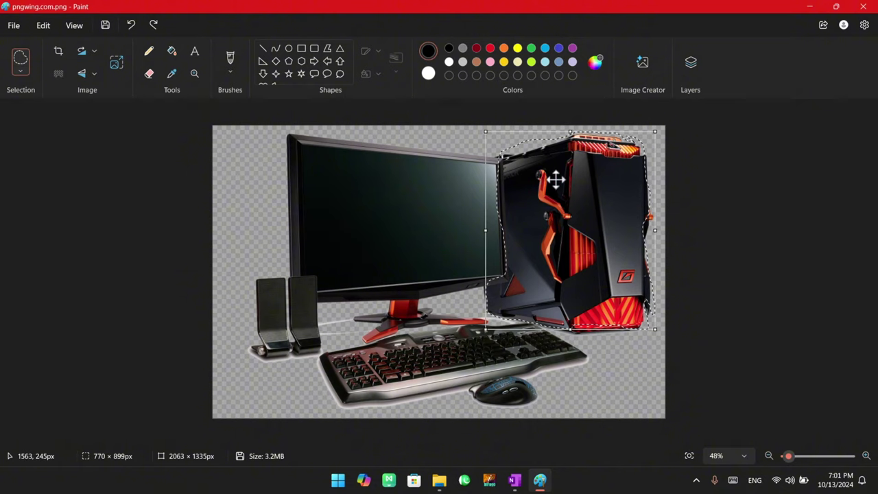
click(58, 51)
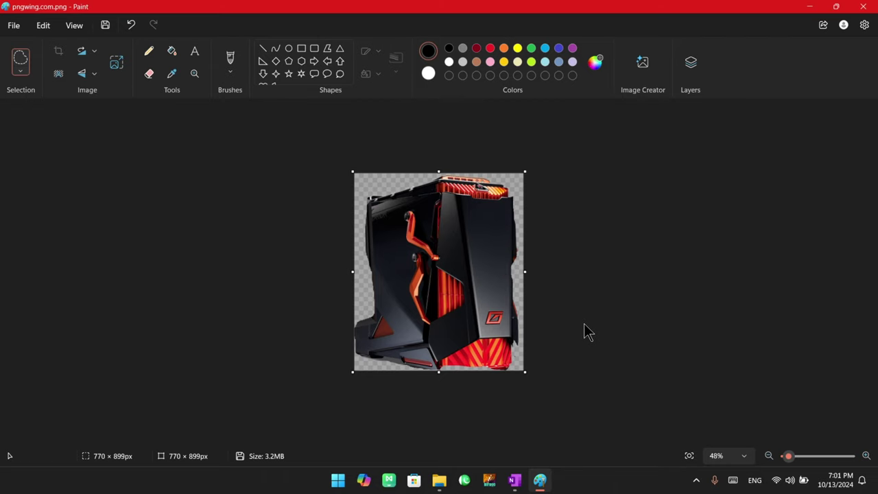
key(ctrl+z)
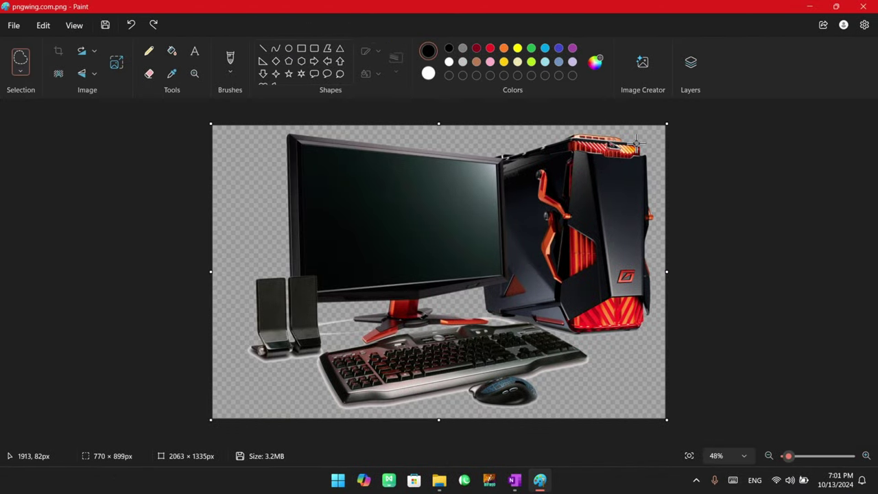
Crop to a second free-form outline of the PC tower, about 801 × 861 px, and undo the crop
mouse_move(634, 140)
mouse_down()
mouse_move(514, 156)
mouse_move(501, 205)
mouse_move(503, 261)
mouse_move(483, 281)
mouse_move(490, 318)
mouse_move(594, 328)
mouse_move(639, 310)
mouse_move(653, 242)
mouse_move(652, 180)
mouse_move(647, 152)
mouse_move(621, 138)
mouse_up()
click(58, 51)
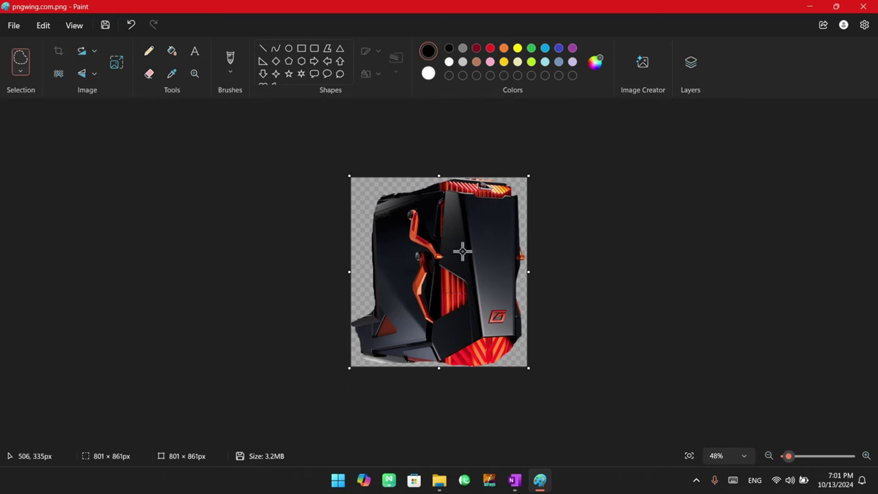
key(ctrl+z)
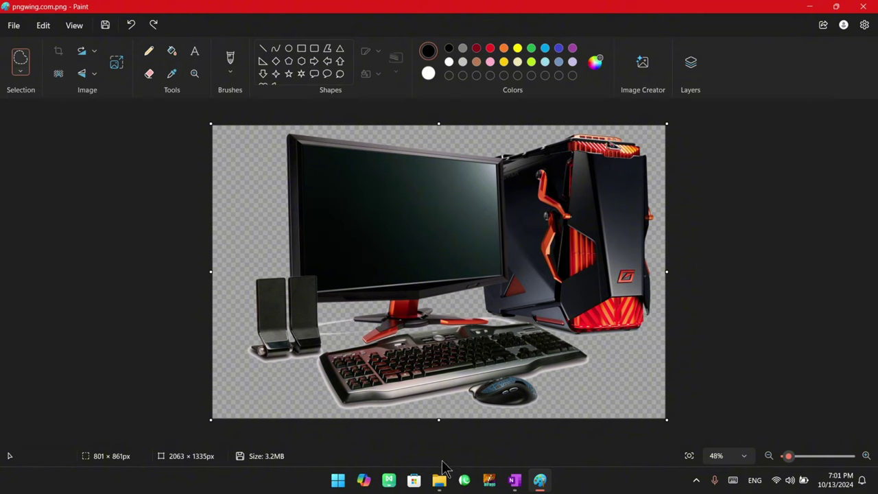
Search Google Images in Chrome for "man" and copy the Pixabay photo of the bearded man
click(339, 480)
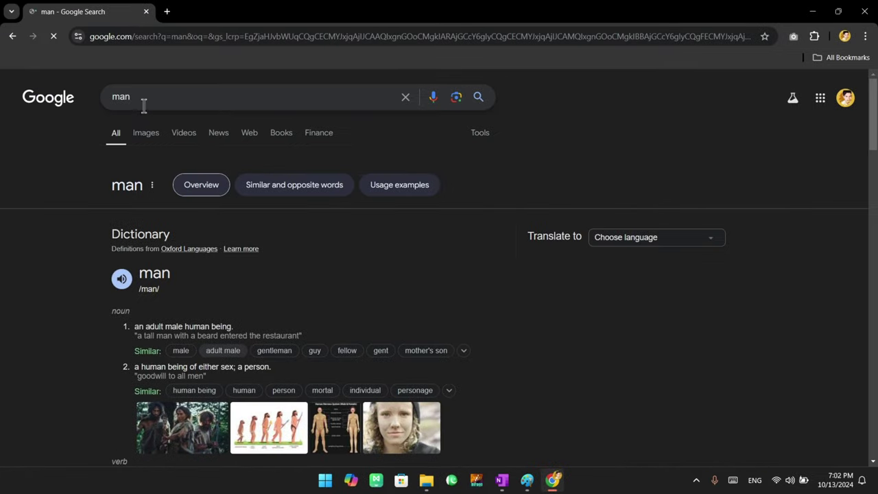
scroll(161, 117, down, 2)
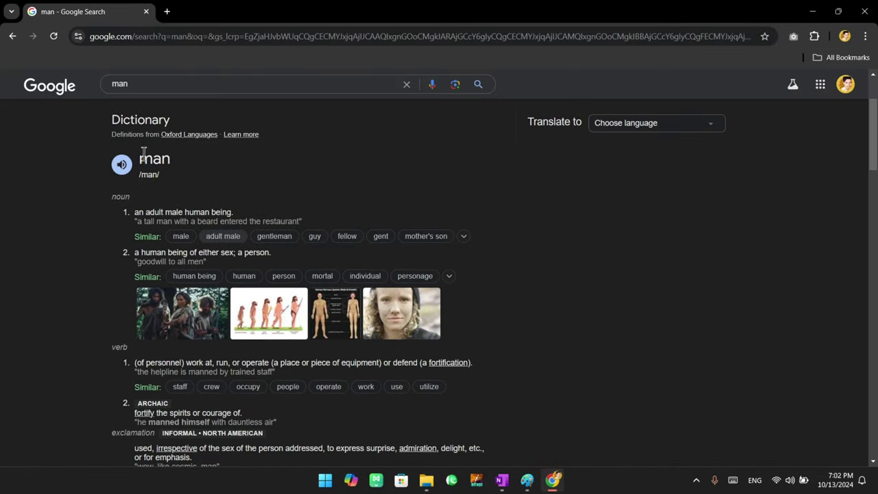
scroll(145, 160, up, 2)
click(171, 169)
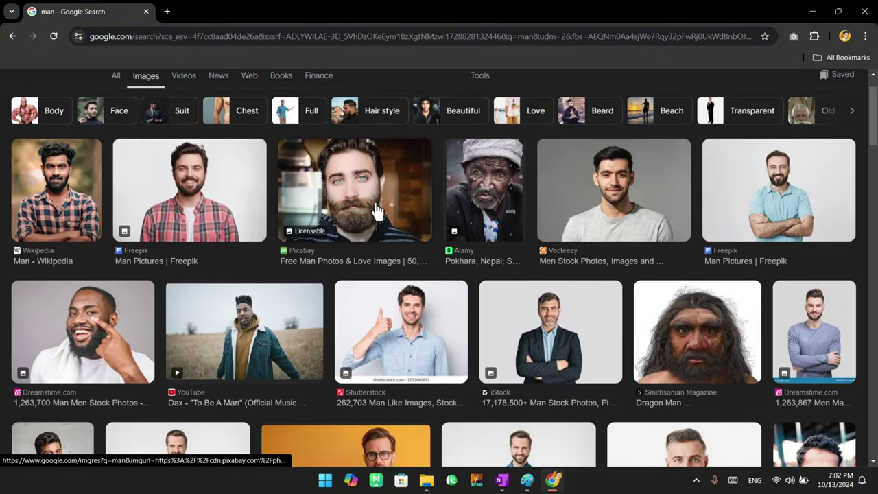
click(374, 208)
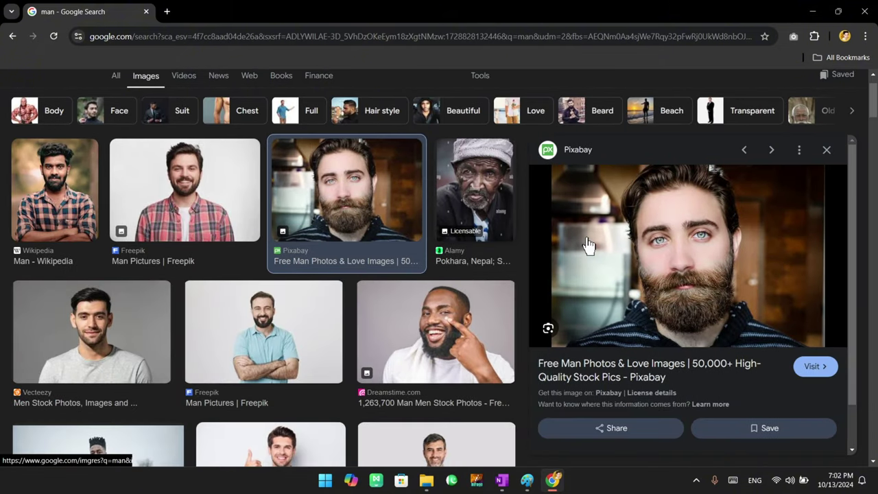
right_click(658, 239)
click(700, 192)
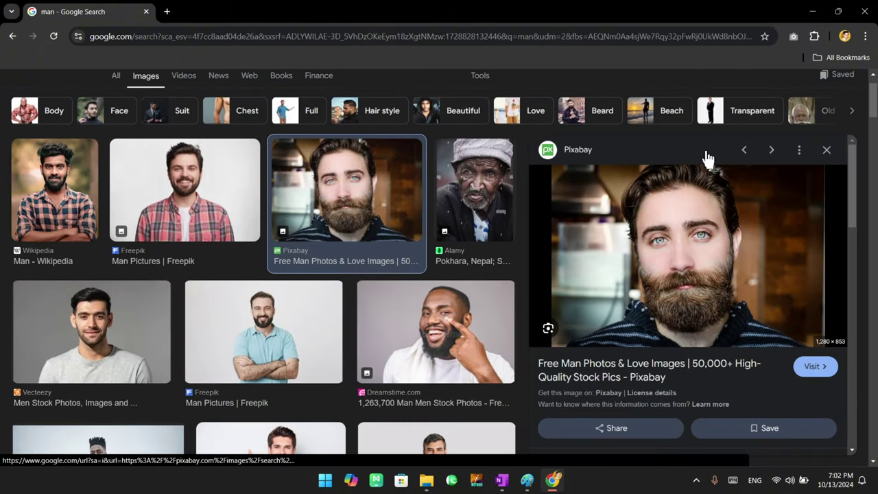
Return to Paint, select the entire computer picture and delete it from the canvas
click(811, 11)
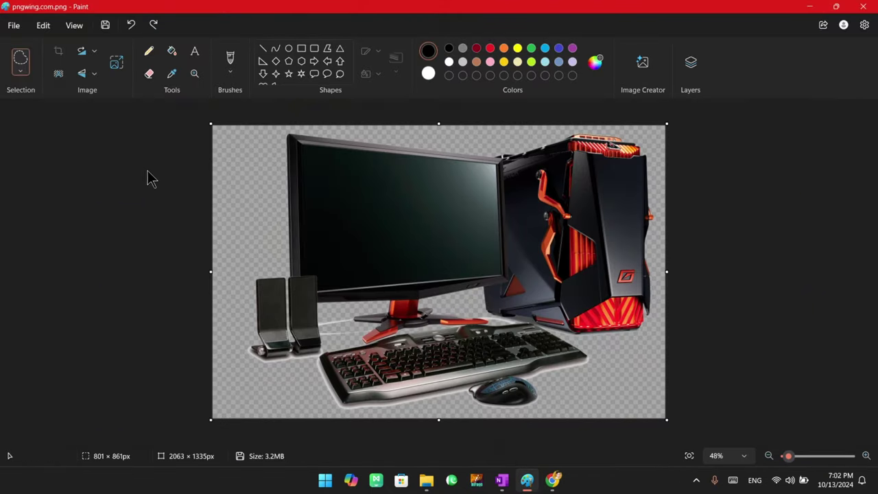
click(18, 77)
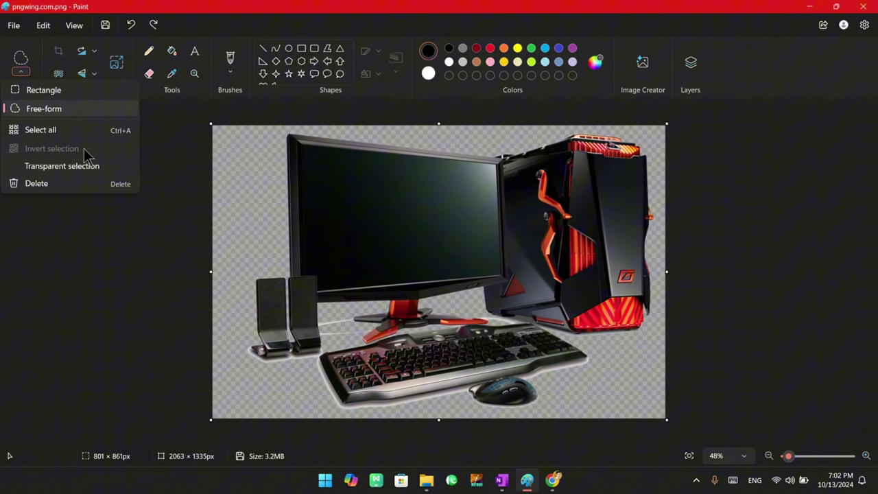
click(126, 133)
click(21, 75)
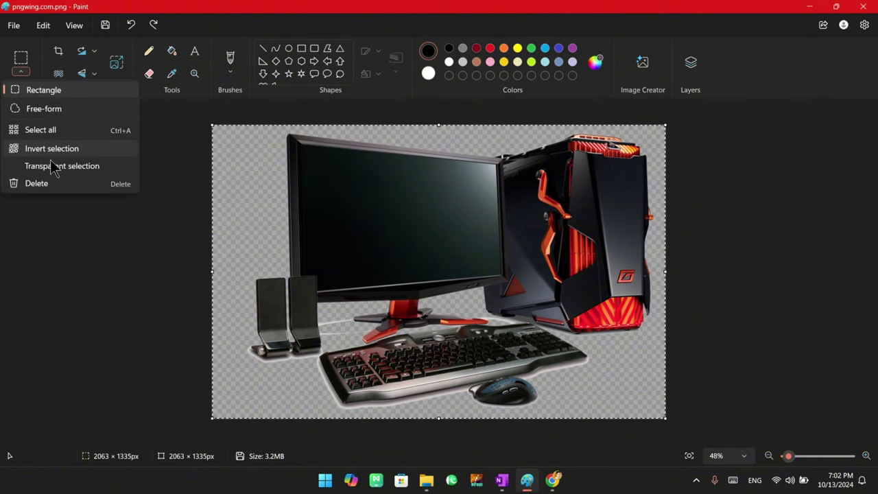
click(48, 184)
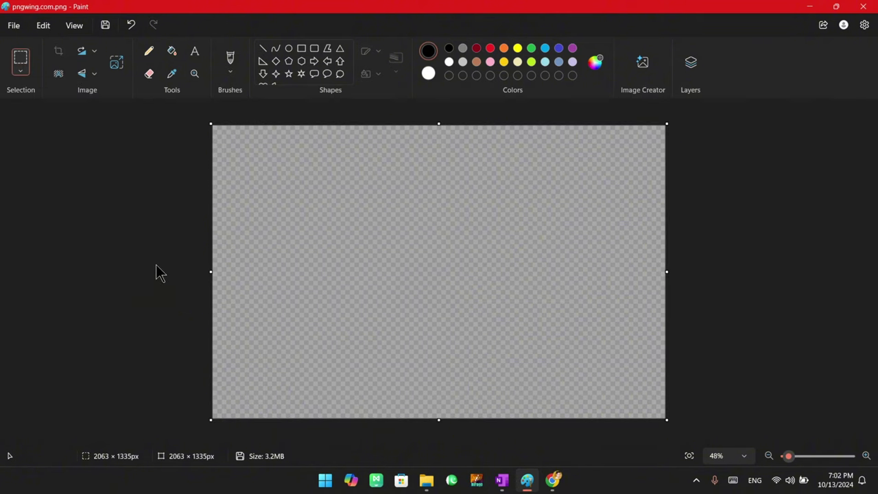
Paste the copied photo and enlarge it to about 2065 × 1333 px so it fills the canvas
key(ctrl+v)
drag(492, 312, 666, 417)
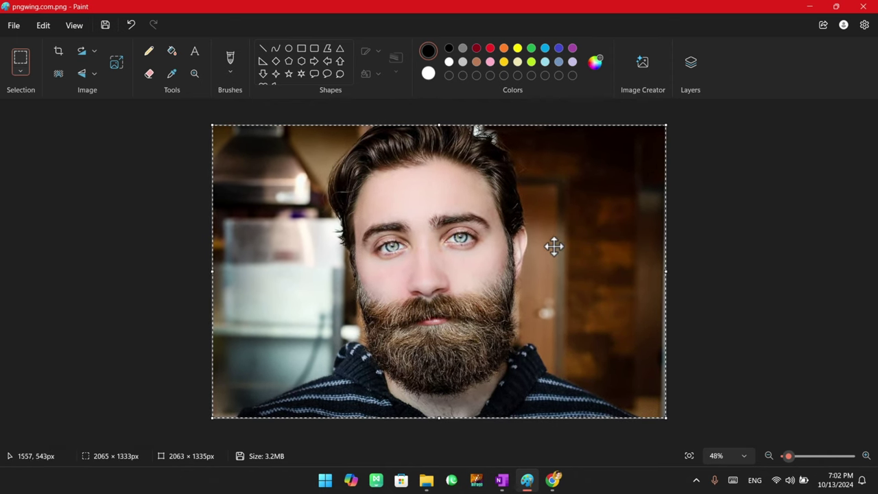
click(711, 240)
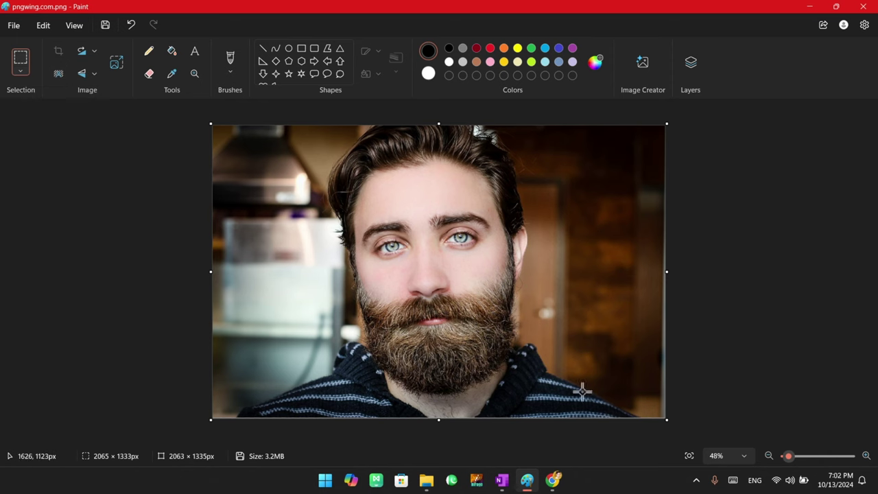
Switch to Chrome and search Google for "remove bg" in a new tab
click(552, 480)
click(166, 12)
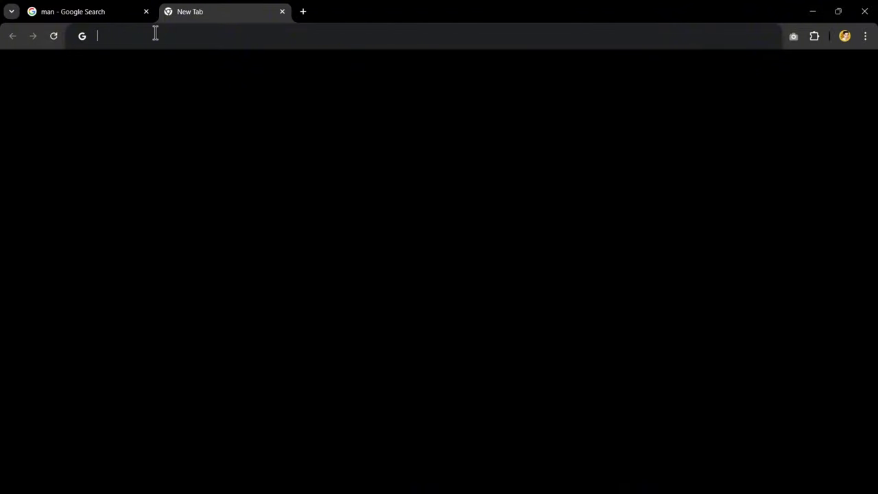
key(Down)
key(Down)
key(Down)
key(Down)
key(Return)
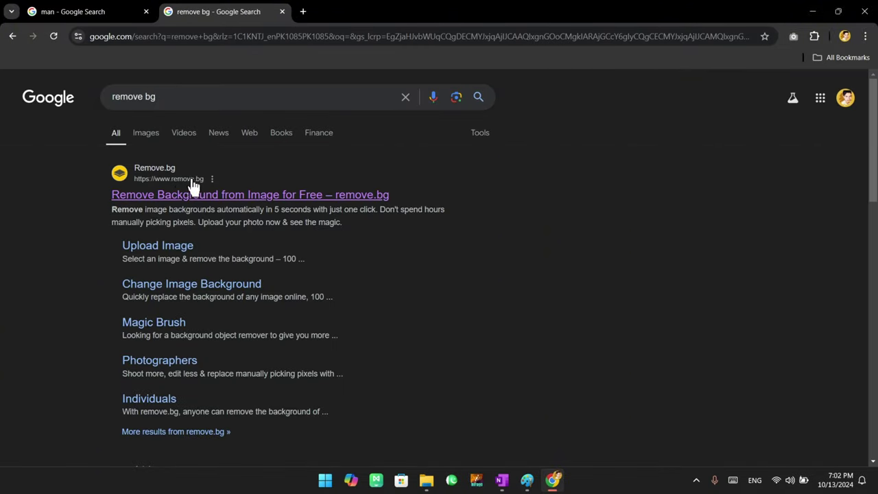
Open the remove.bg website from the search results, dismiss its cookie notice, and switch back to Paint
scroll(155, 185, down, 4)
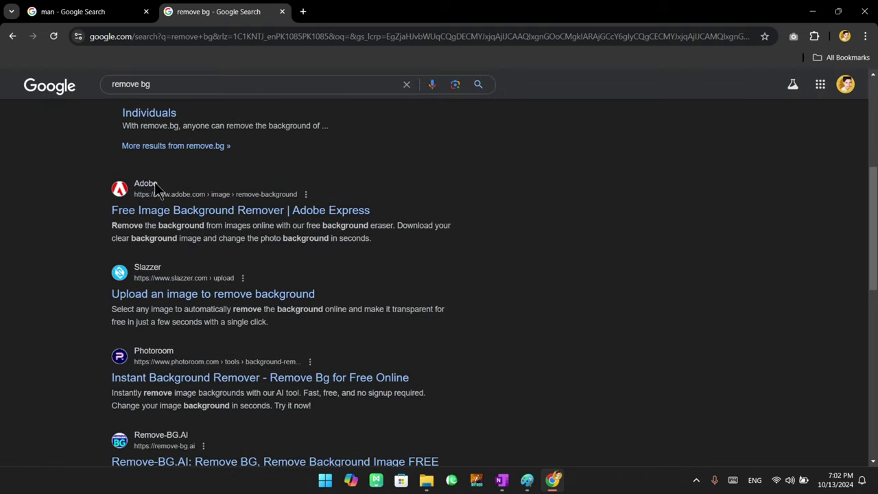
scroll(154, 185, up, 4)
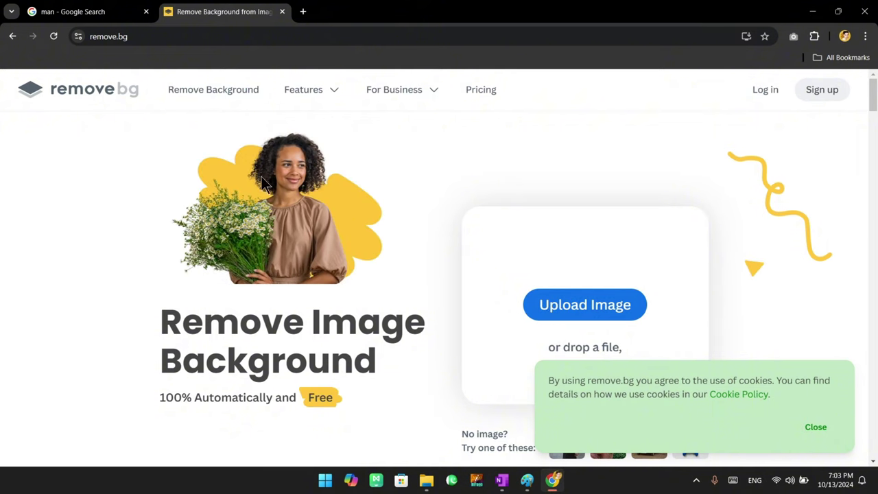
click(806, 427)
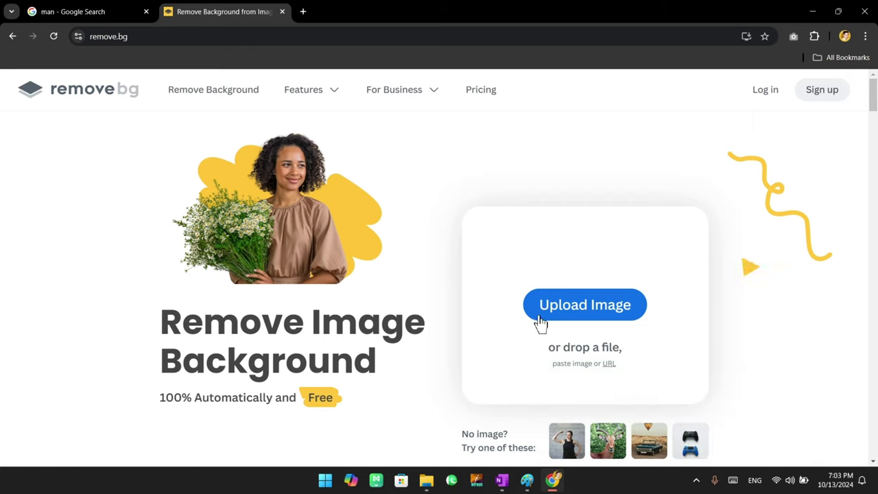
click(810, 15)
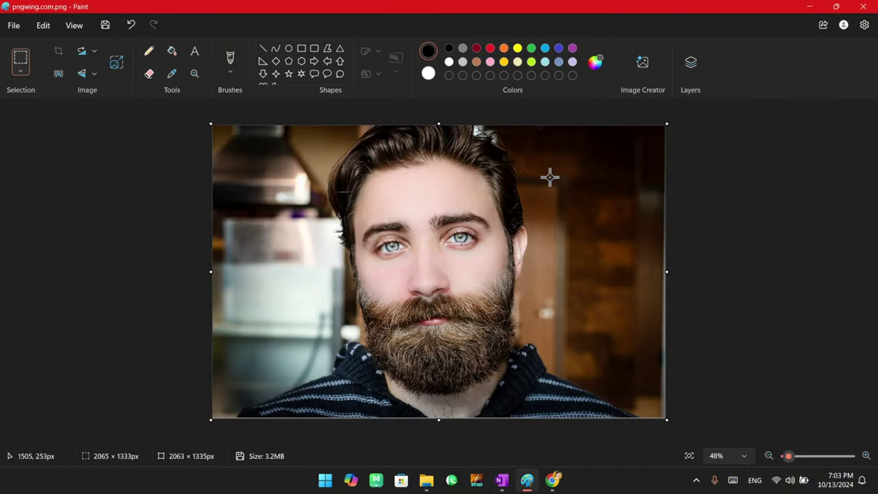
Remove the photo's background and fill the transparent areas on both sides of the man with black
click(59, 75)
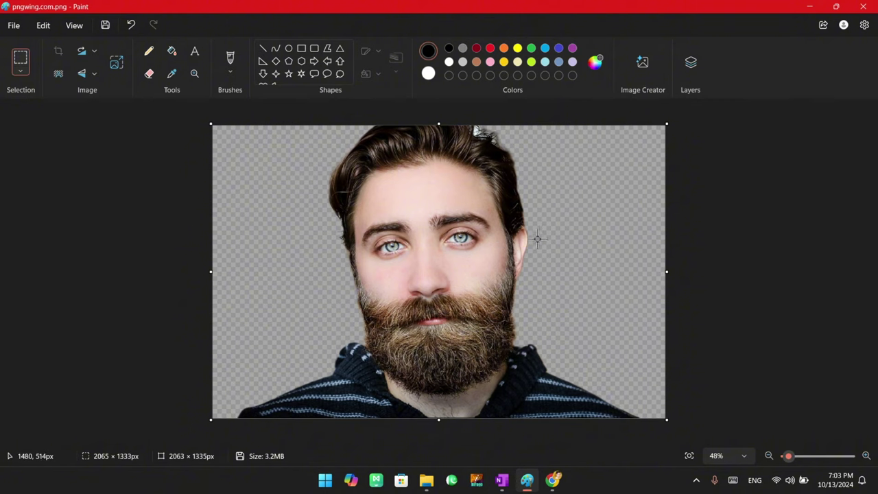
scroll(540, 238, down, 2)
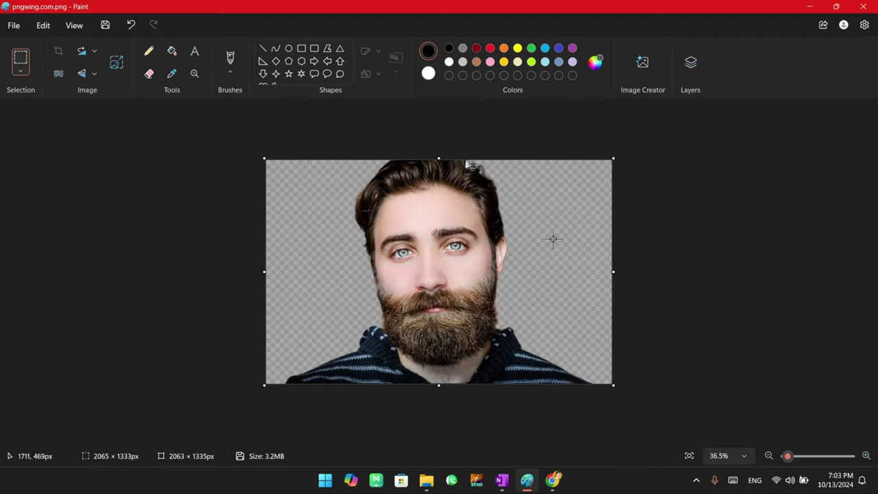
click(172, 51)
click(338, 231)
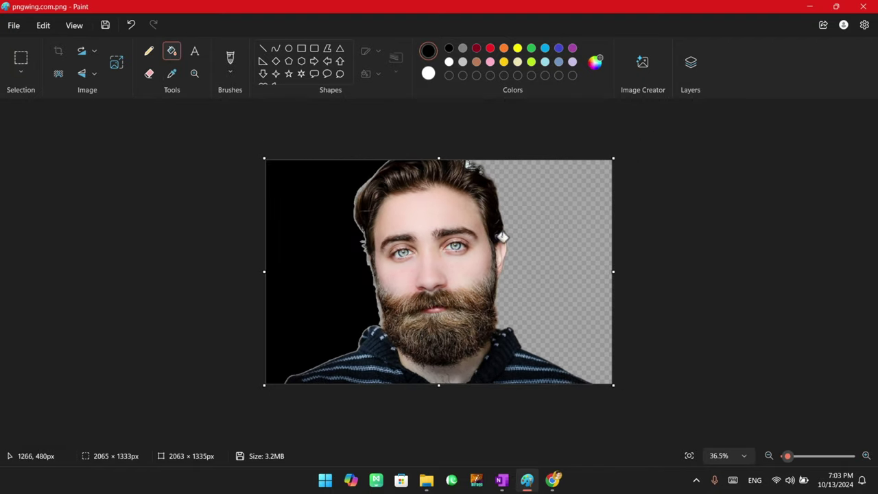
click(564, 229)
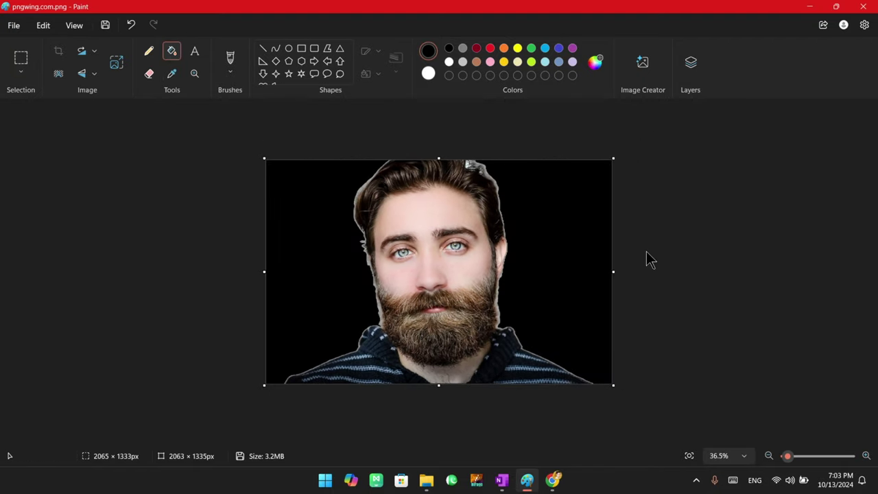
Refill the background areas on both sides of the man with dark red
click(476, 48)
click(550, 207)
click(332, 241)
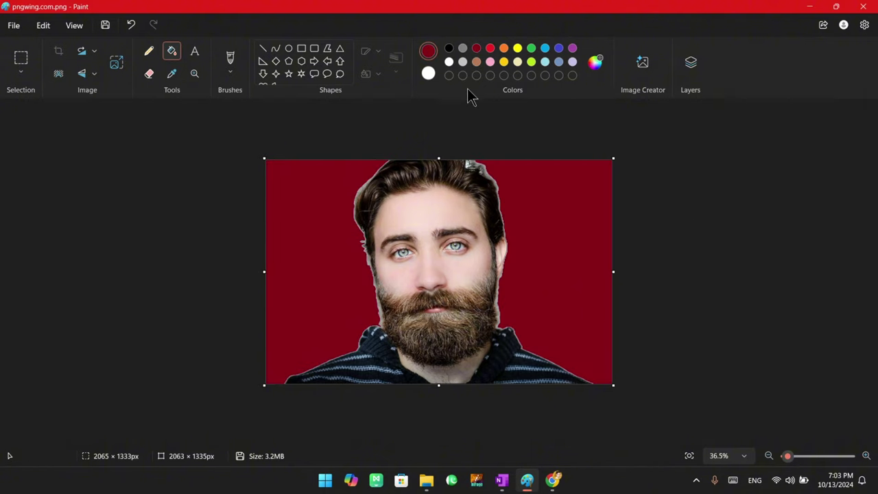
Change the background fill on both sides of the man to light gray
click(462, 62)
click(554, 227)
click(341, 248)
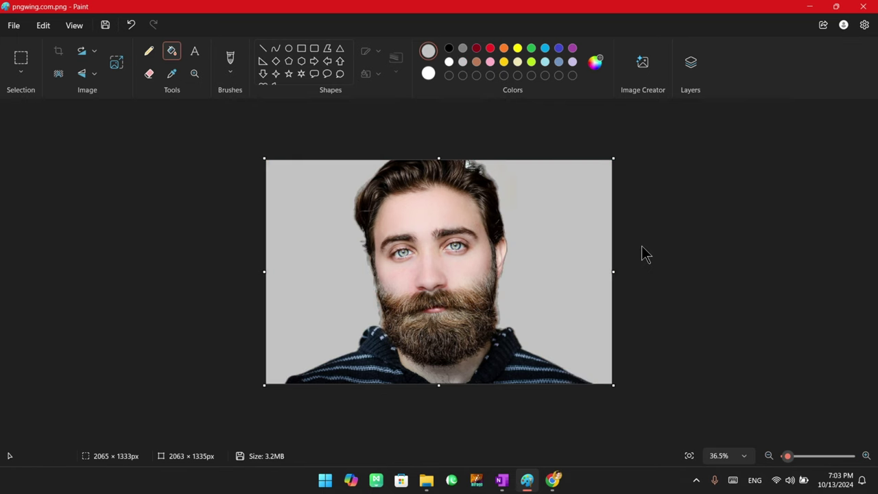
scroll(648, 254, up, 2)
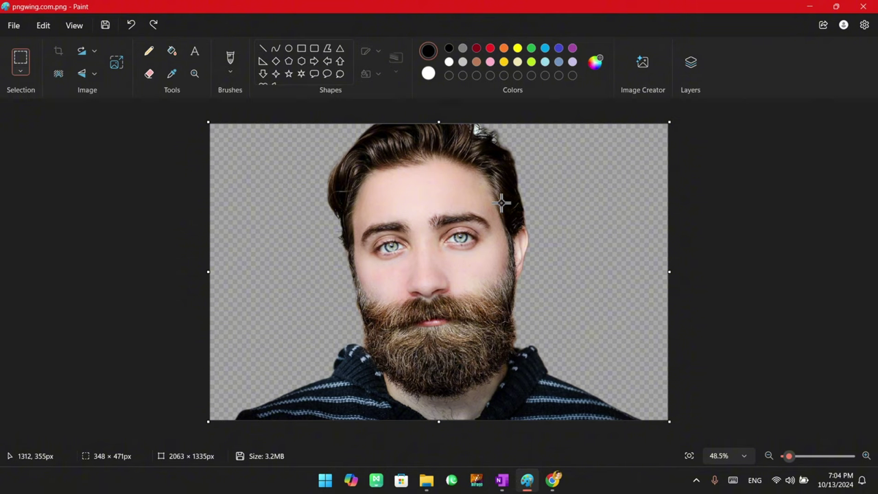
Undo the edits all the way back to the original computer picture
click(130, 26)
click(131, 26)
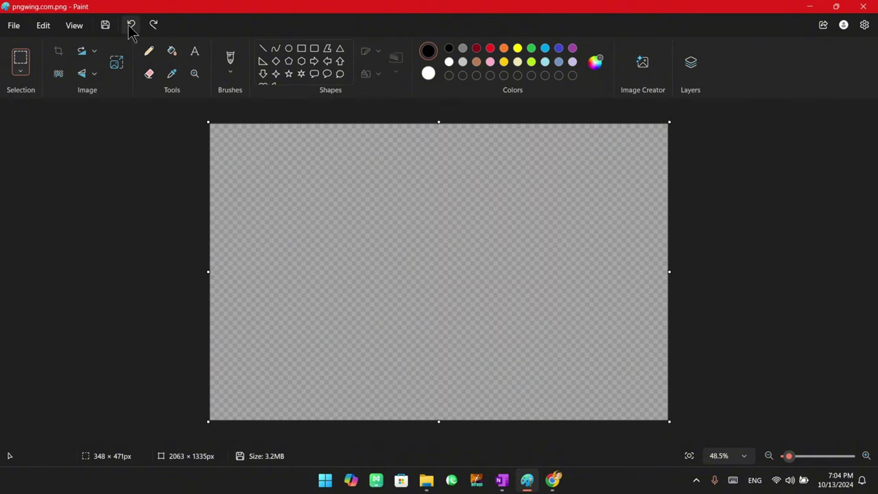
click(131, 28)
click(131, 28)
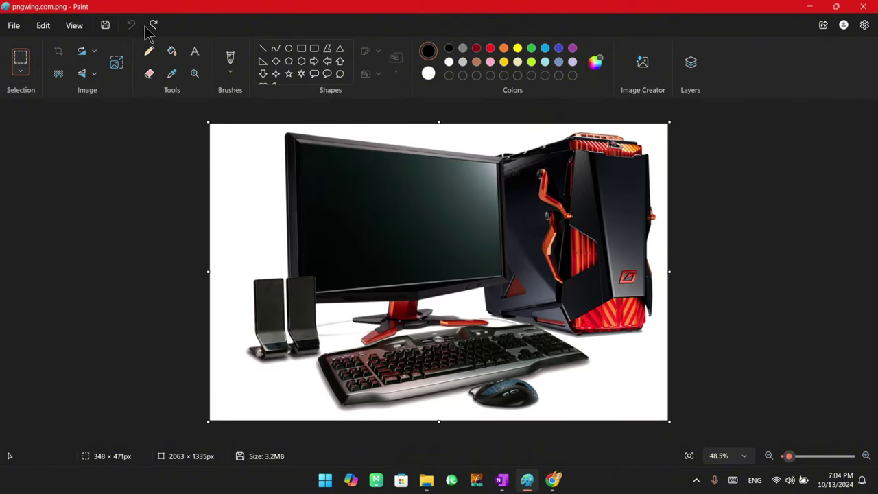
Redo all the undone edits up to the light gray background with the diamond shape
click(153, 26)
click(153, 26)
click(153, 26)
click(153, 26)
click(153, 25)
click(153, 26)
click(153, 26)
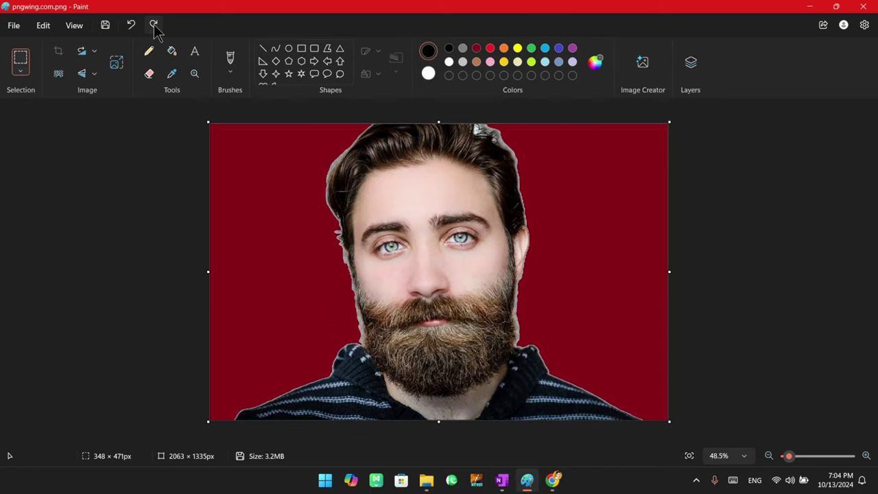
click(153, 25)
click(153, 26)
click(153, 25)
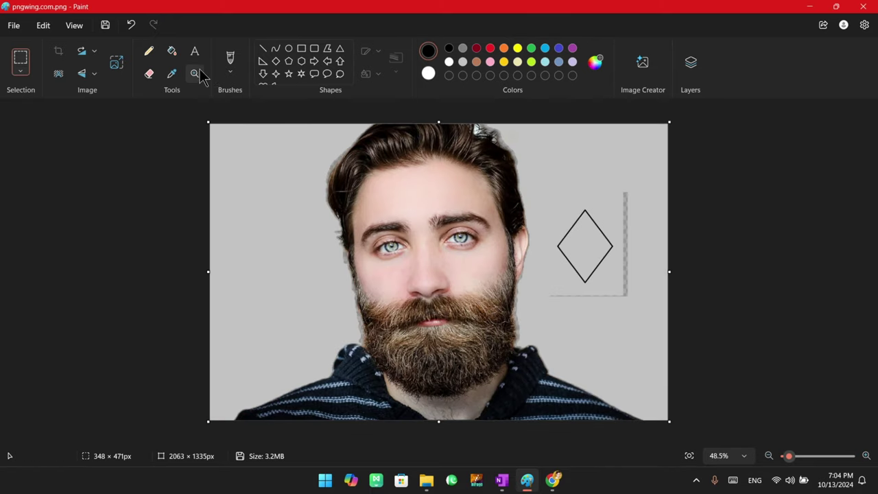
Undo the diamond, the background fills and the background removal, going back to the full pasted photo
click(130, 28)
click(130, 27)
click(131, 28)
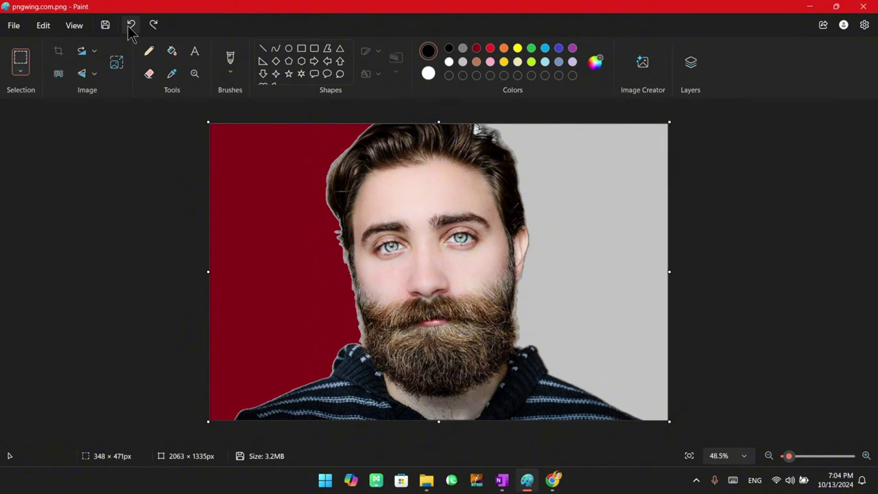
click(130, 27)
click(130, 28)
click(130, 27)
click(131, 28)
click(130, 27)
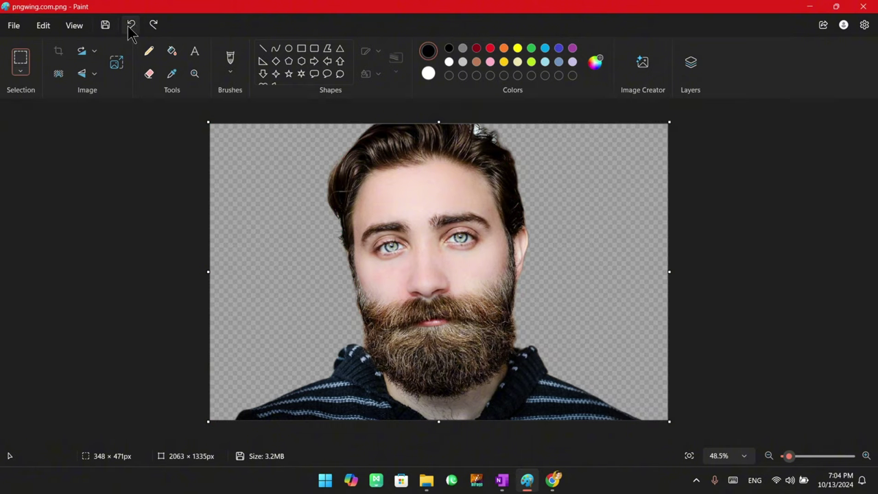
click(131, 28)
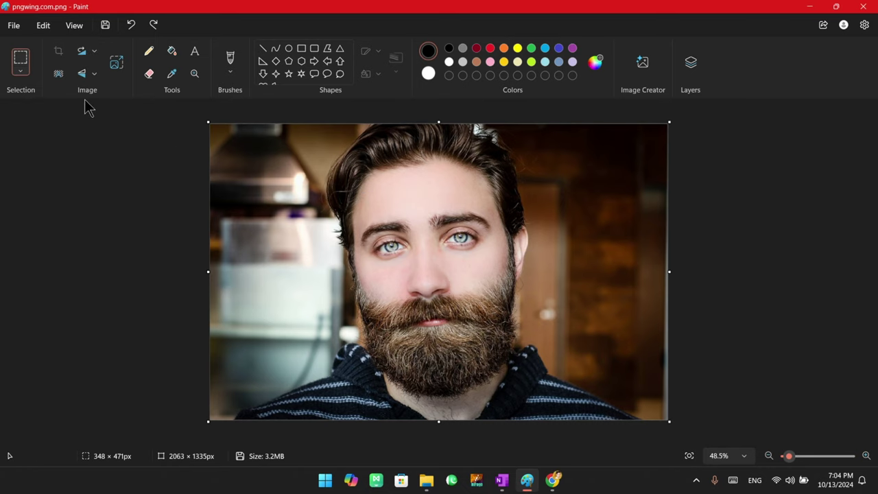
Rotate the photo right in 90° steps through a full turn until it is upright again
click(94, 52)
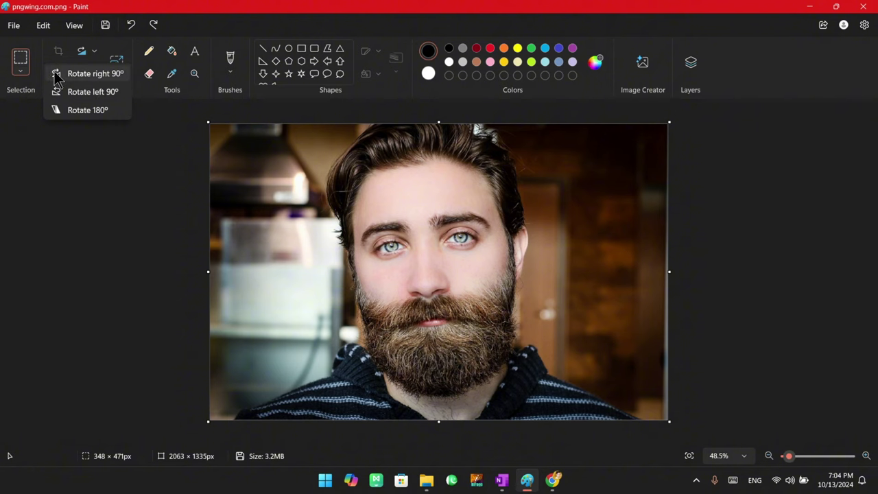
click(106, 74)
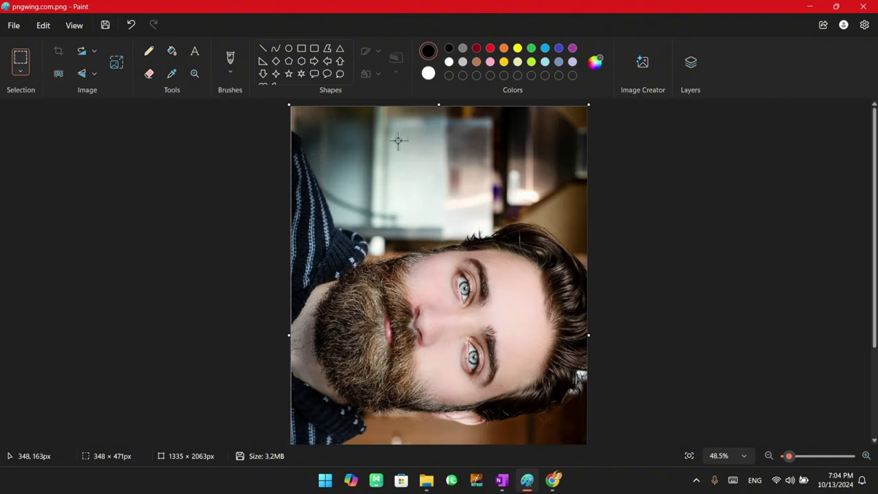
click(93, 53)
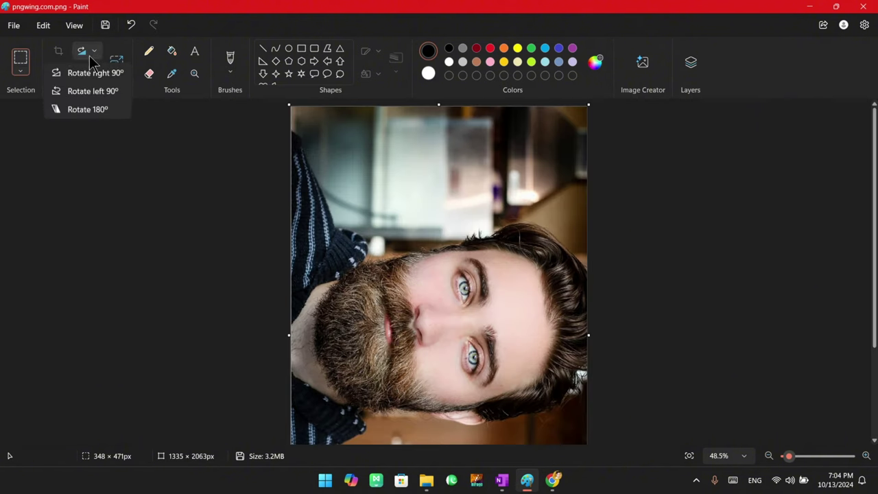
click(98, 75)
click(92, 53)
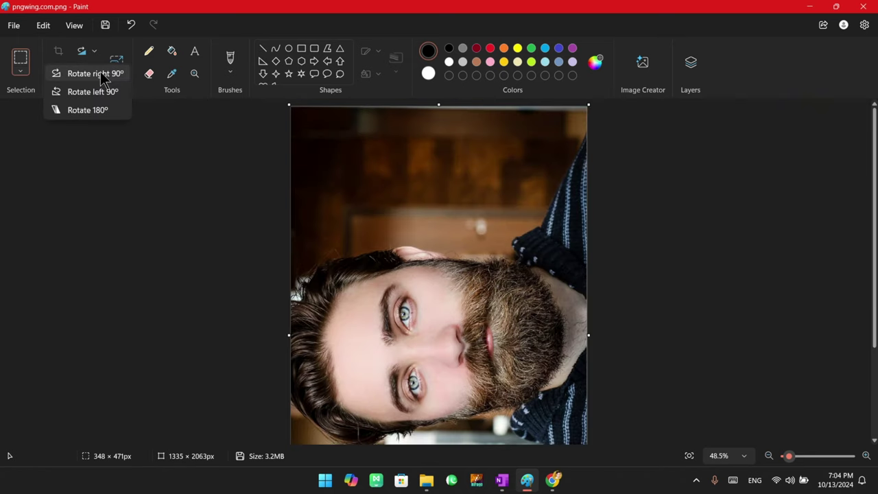
click(96, 73)
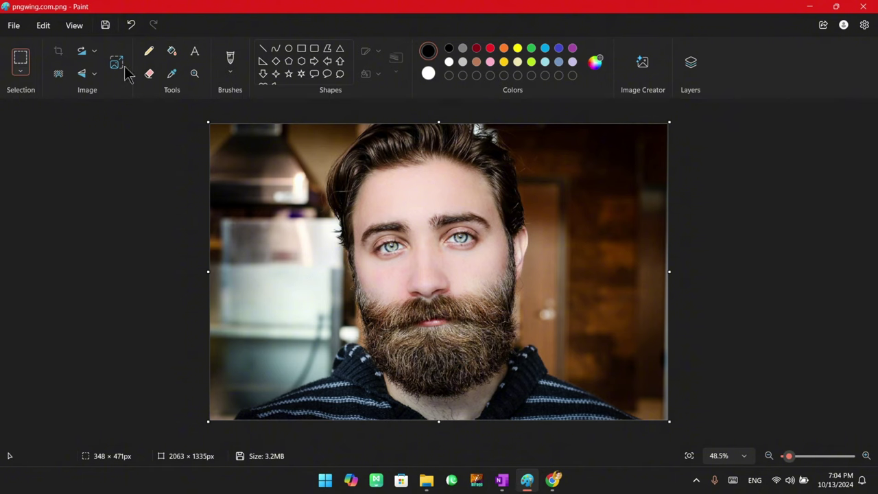
Rotate the photo left 90° and bring it back upright with a 90° right rotation
click(94, 53)
click(100, 90)
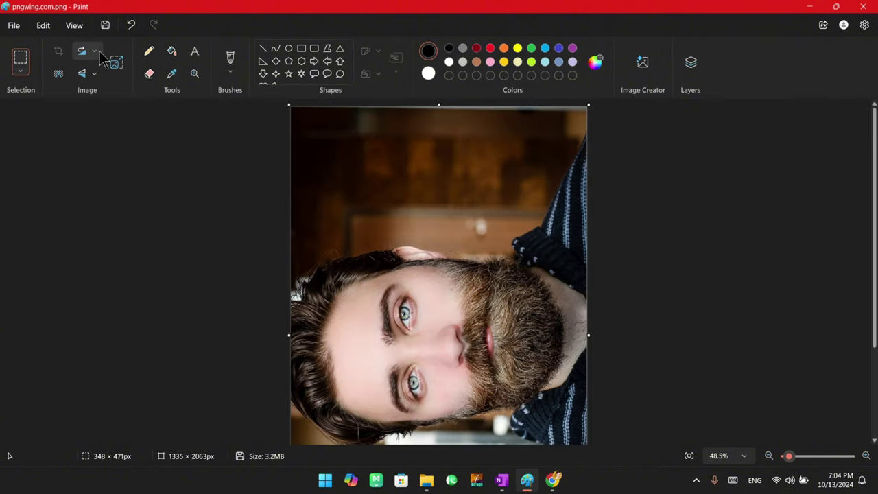
click(94, 51)
click(97, 70)
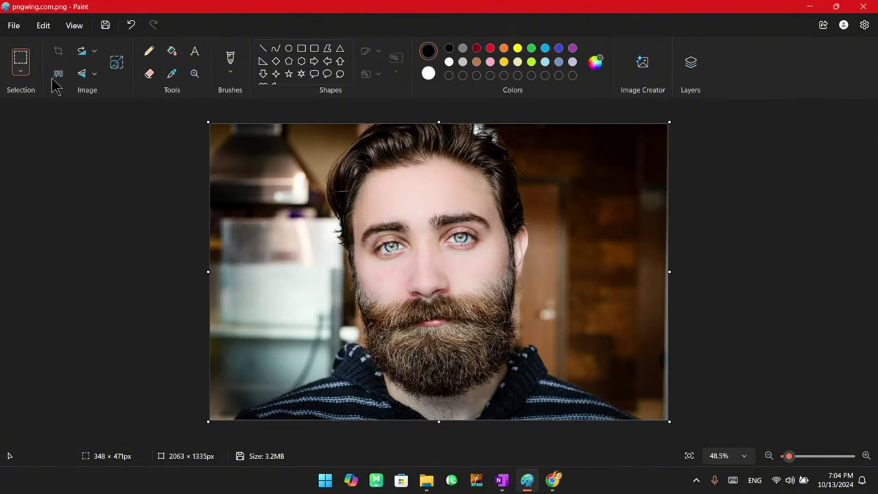
Rotate the photo 180° and rotate it another 180° back to upright
click(83, 50)
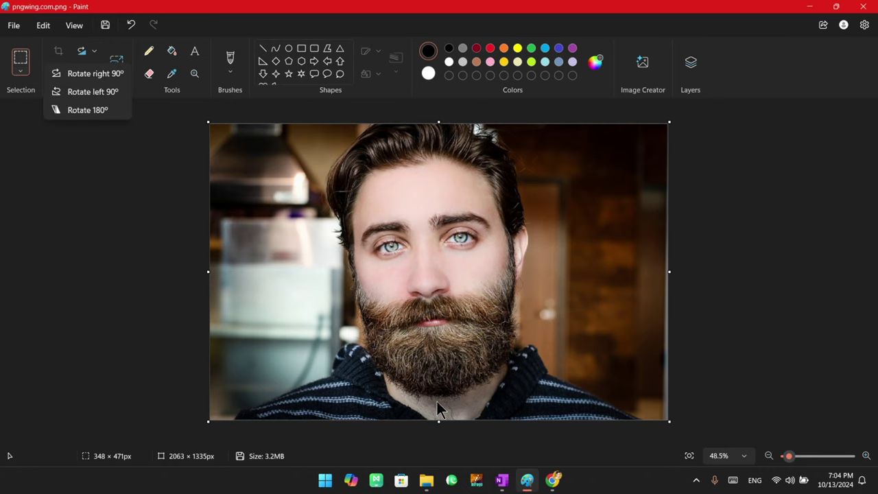
click(83, 111)
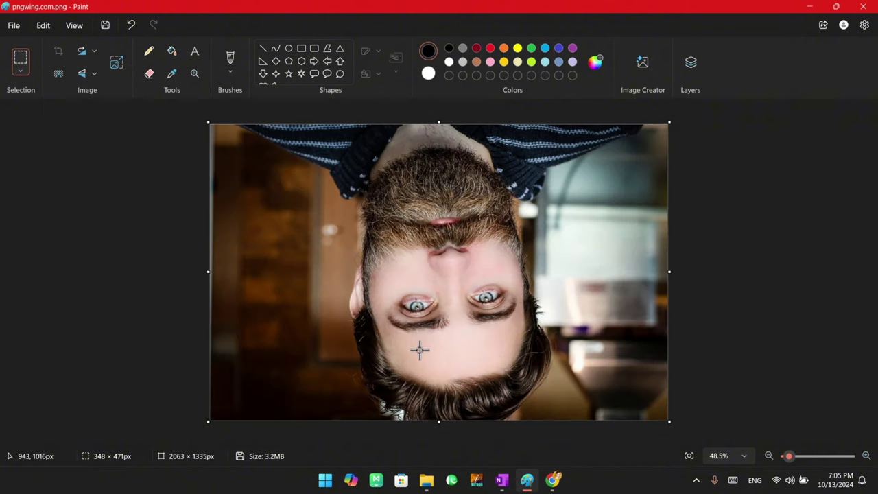
click(84, 52)
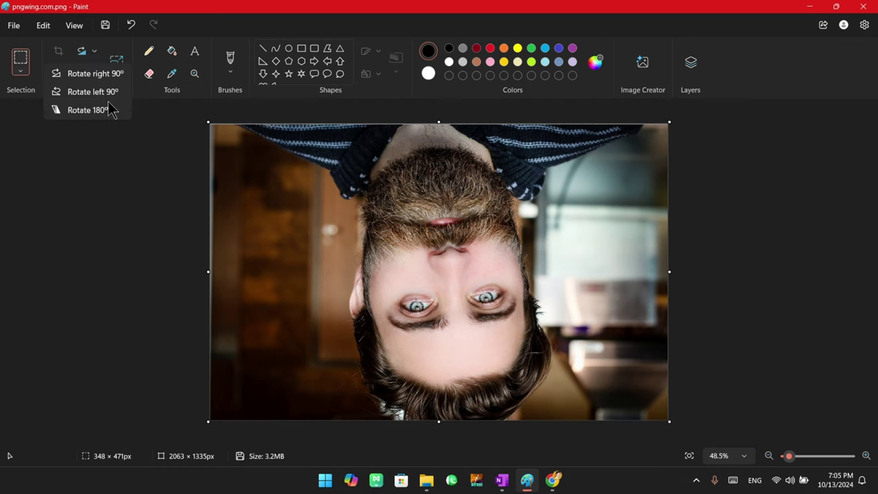
click(88, 110)
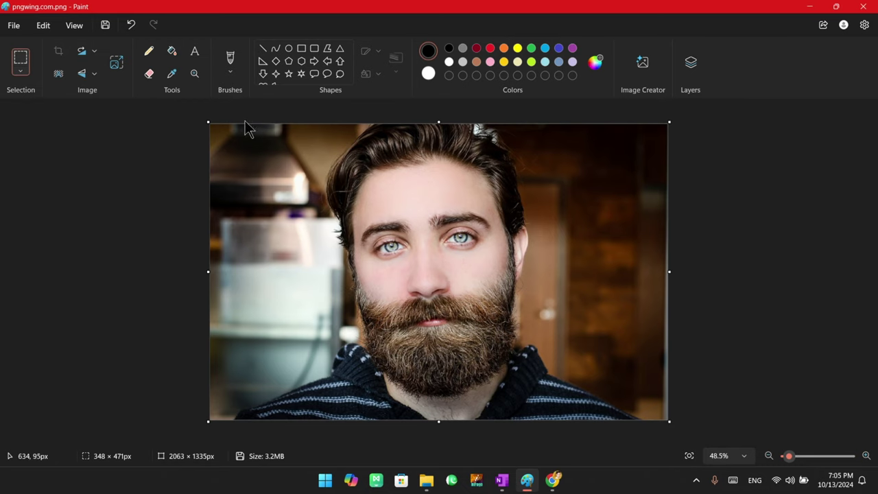
Flip the photo vertically, flip it back, and apply a horizontal flip
click(83, 74)
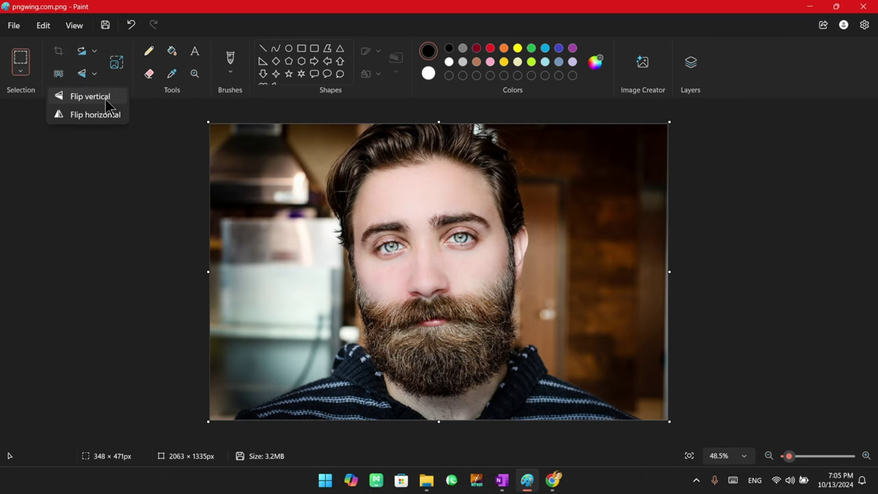
click(107, 99)
click(91, 77)
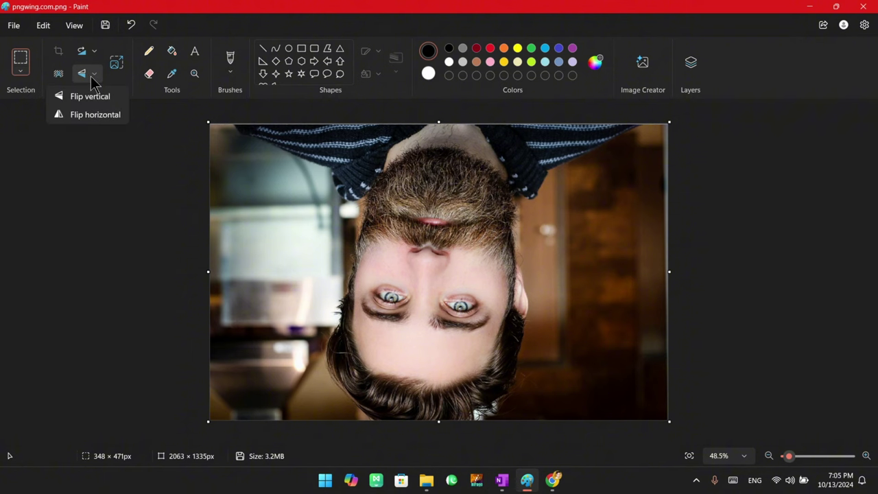
click(91, 94)
click(92, 75)
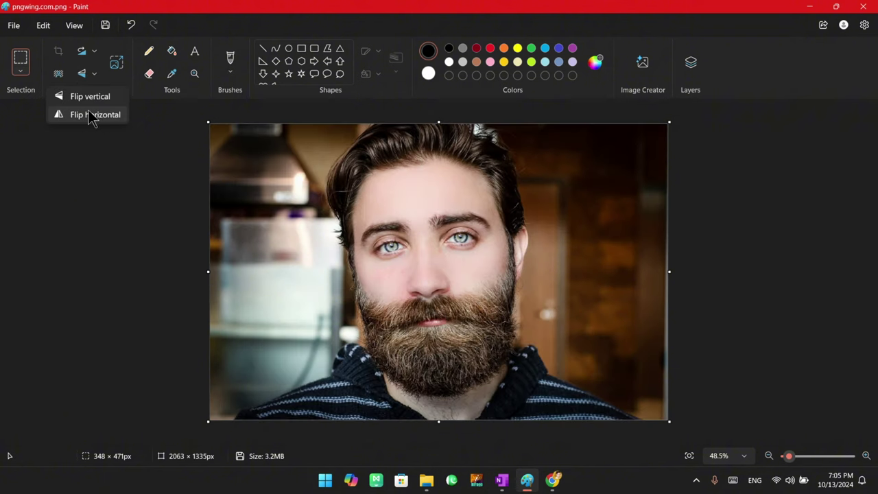
click(95, 116)
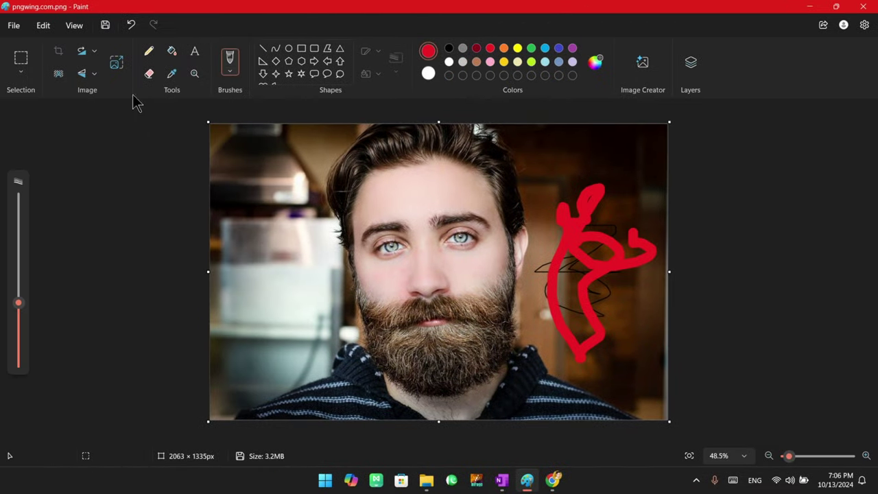
Flip the photo with the red brush marks vertically and flip it back upright
click(99, 79)
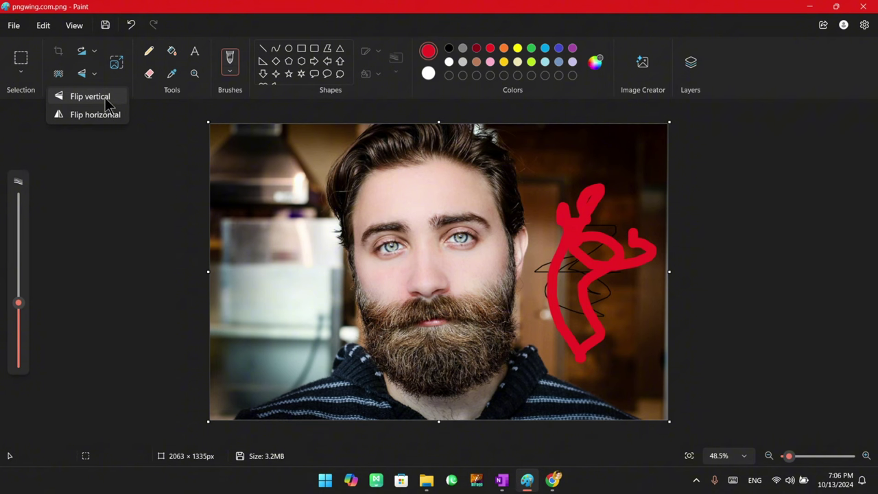
click(105, 97)
click(96, 74)
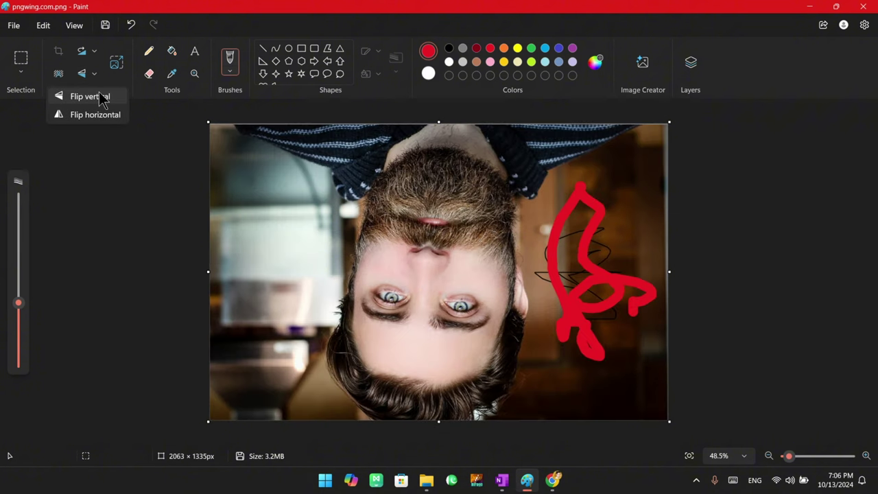
click(102, 97)
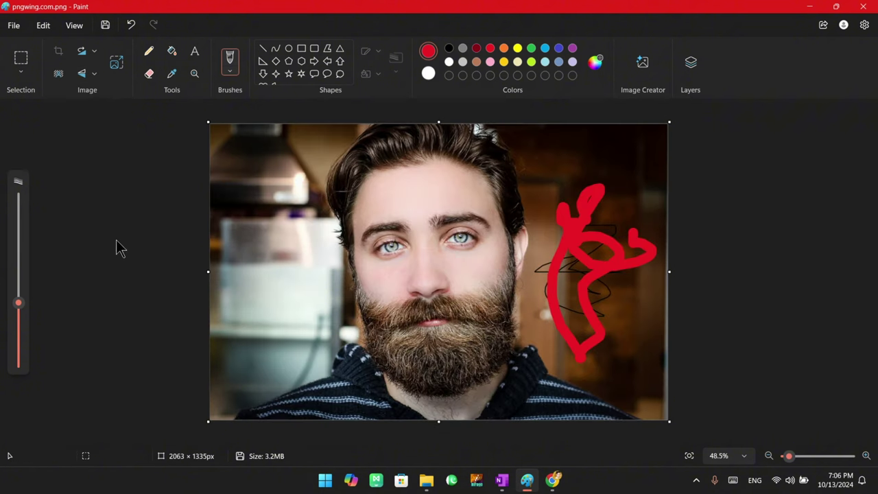
Rotate the photo with the red brush marks 180° and rotate it another 180° back to upright
click(95, 51)
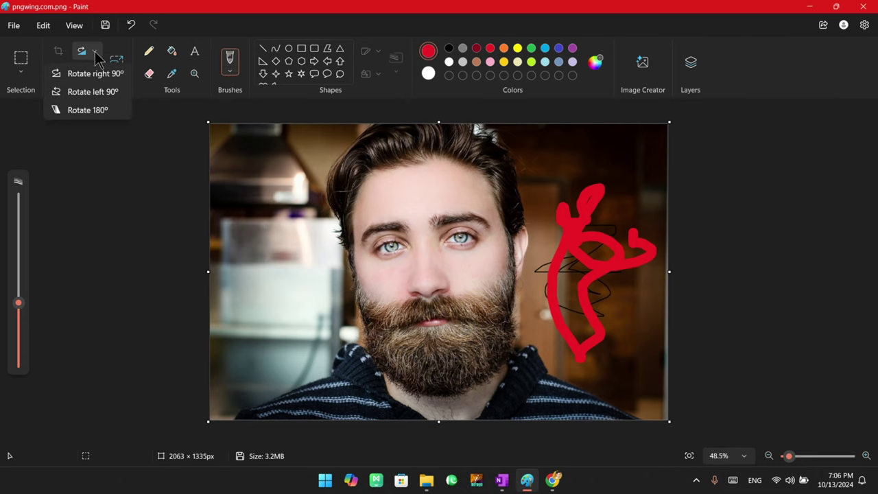
click(89, 111)
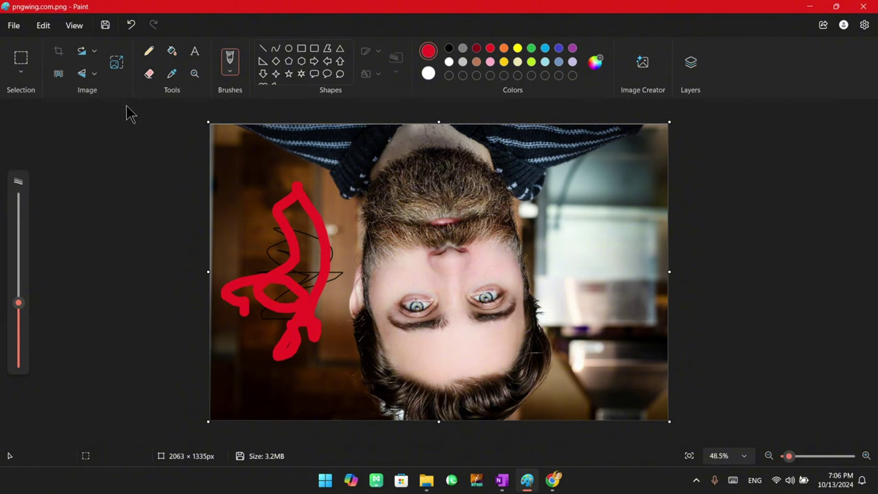
click(93, 52)
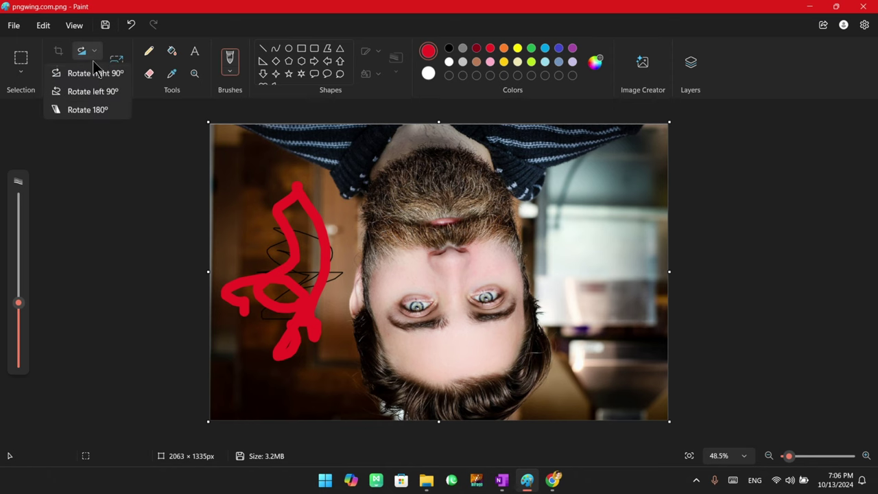
click(99, 111)
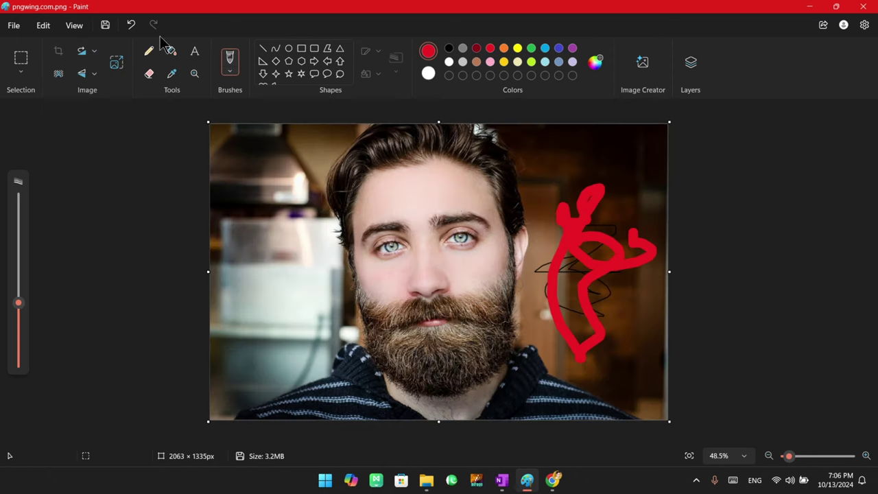
Undo the recent rotations and flips as well as the red and black marks drawn on the photo
click(130, 25)
click(130, 26)
click(130, 26)
click(130, 26)
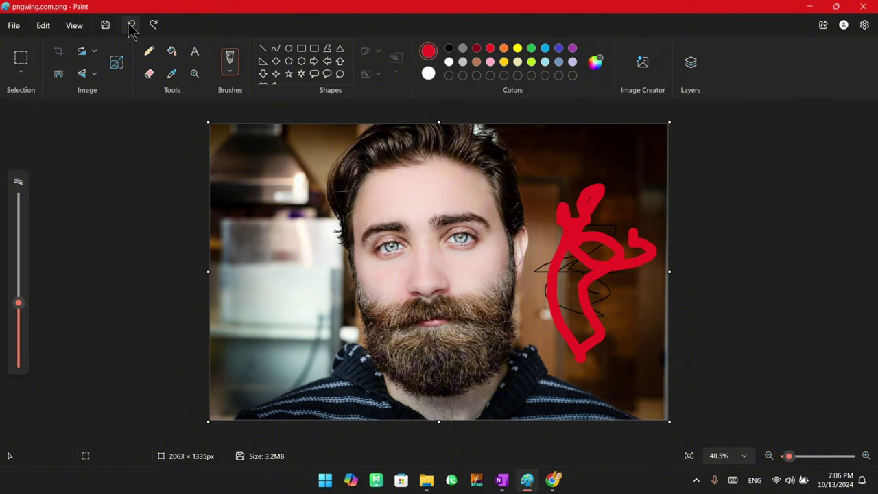
click(130, 25)
click(131, 25)
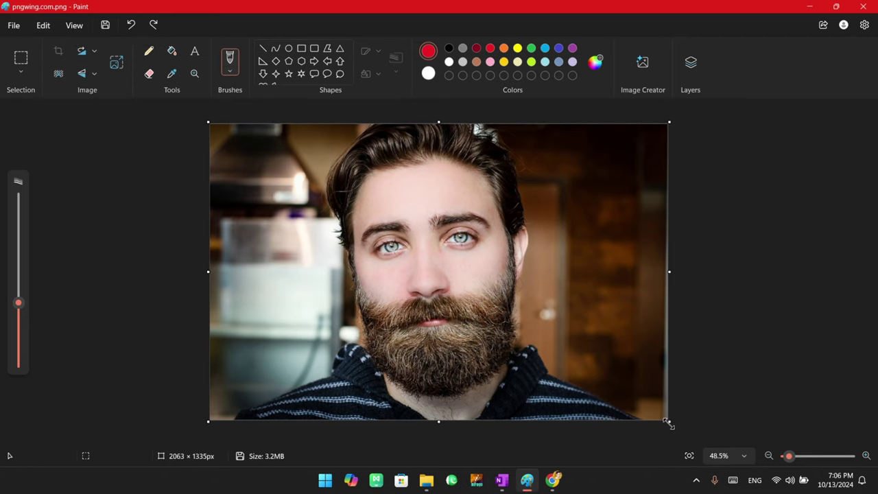
Shrink the canvas from its corner to about 516 × 553 px and undo the canvas resizing
drag(670, 424, 641, 410)
drag(483, 334, 326, 255)
key(ctrl+shift+x)
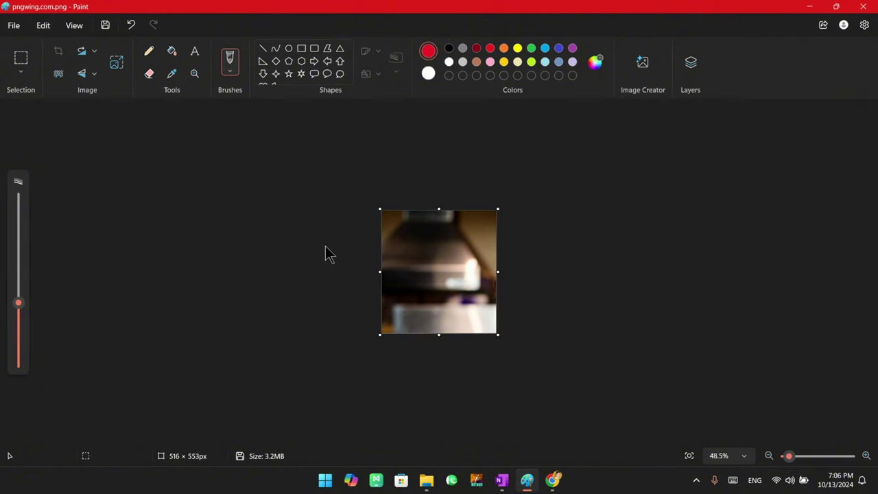
key(ctrl+z)
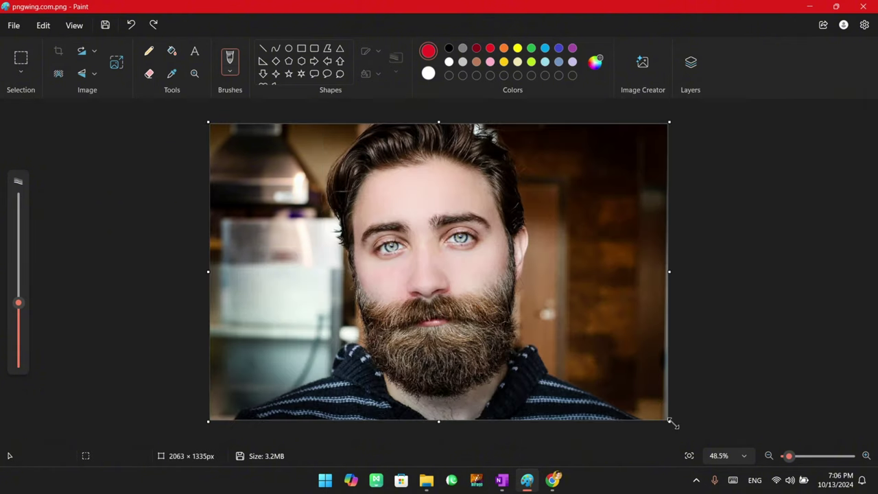
key(ctrl+y)
key(ctrl+y)
key(ctrl+z)
Resize the photo in pixels to a horizontal size of 1000 with the aspect ratio maintained
click(117, 63)
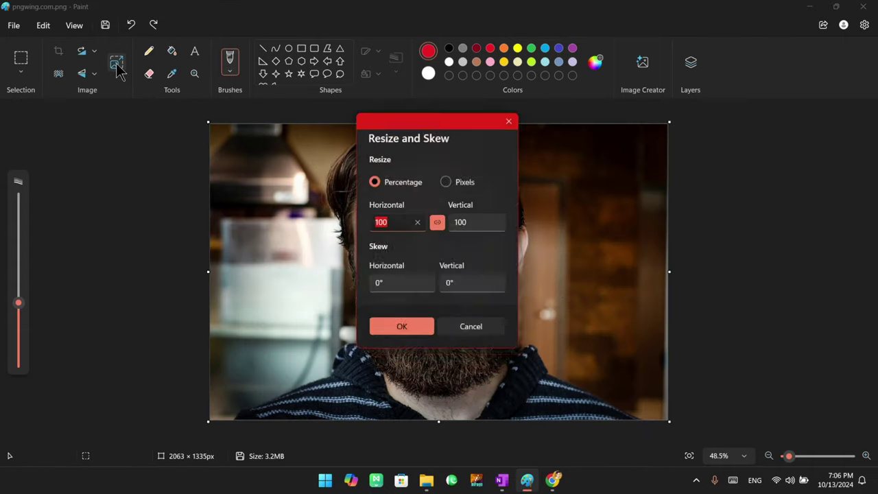
drag(448, 129, 725, 171)
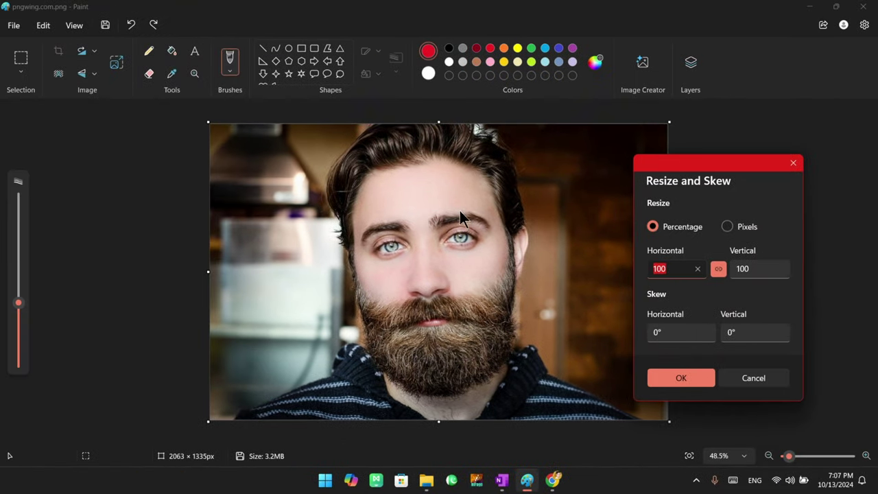
click(728, 226)
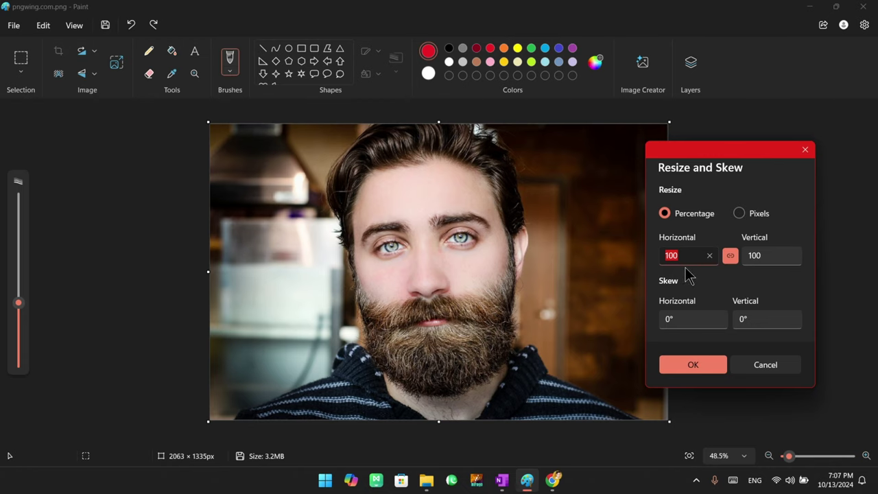
click(739, 213)
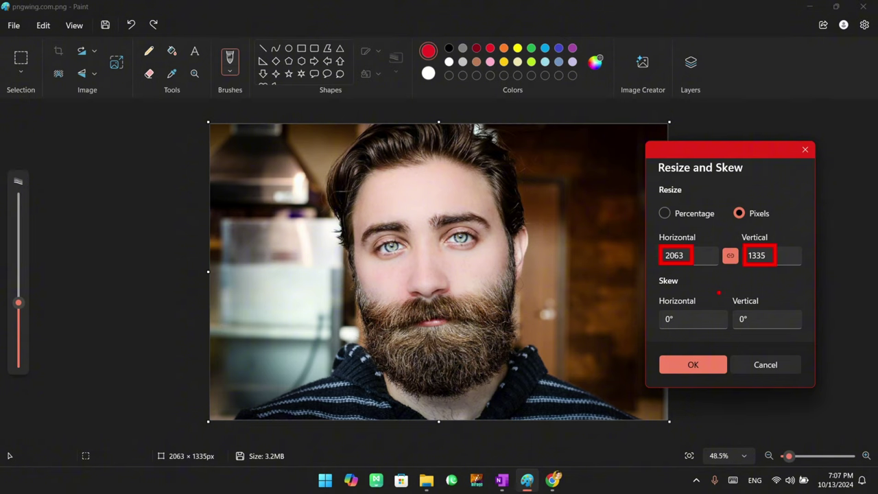
click(679, 253)
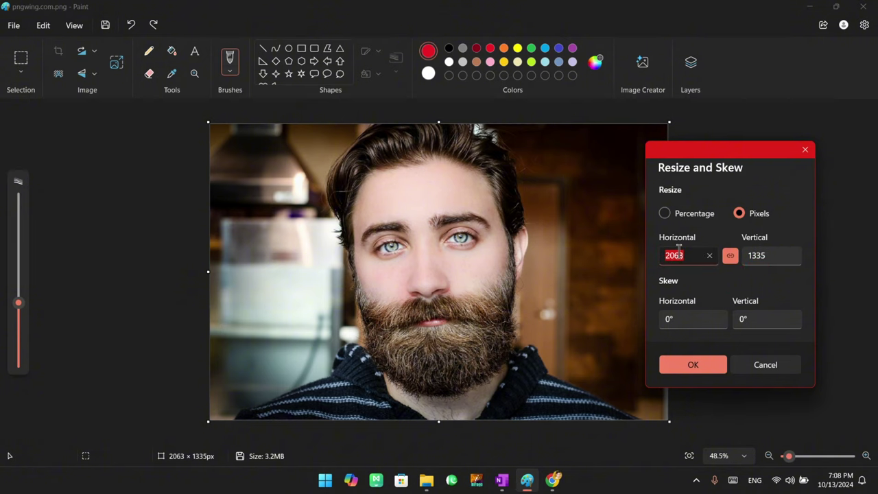
text(1000)
key(Return)
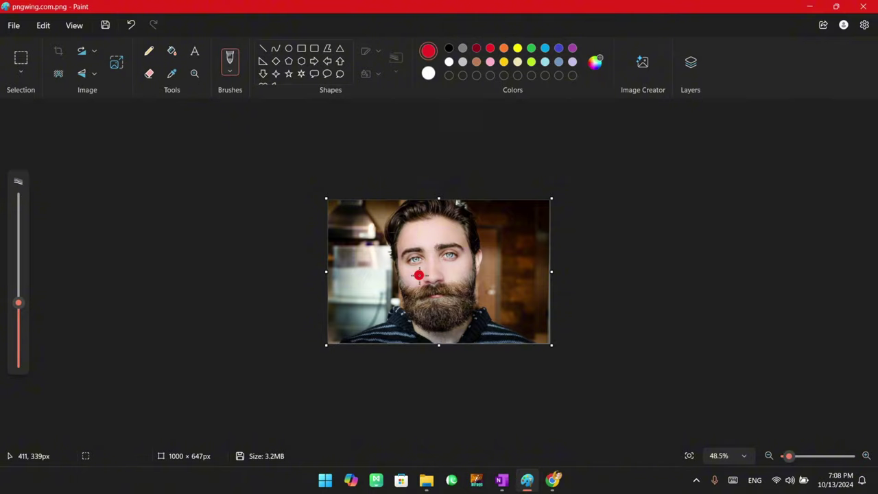
Open the resize settings in pixels and examine the photo's horizontal and vertical values
click(116, 63)
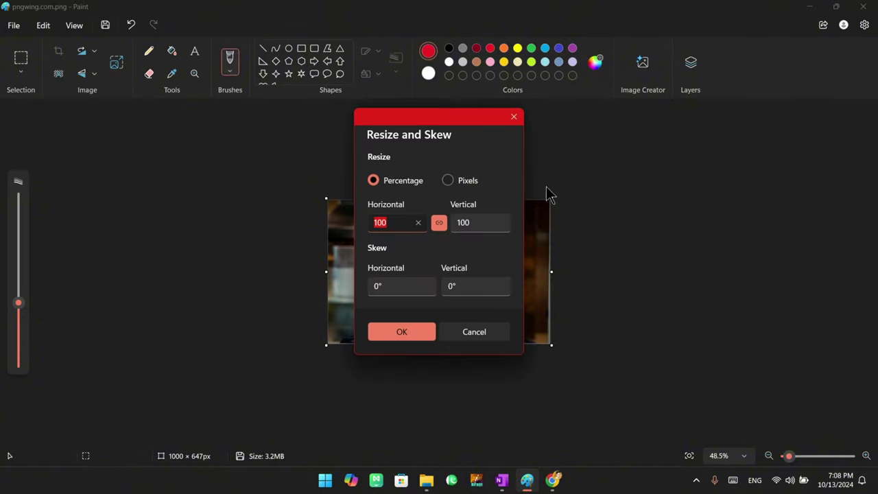
drag(449, 117, 701, 163)
click(714, 204)
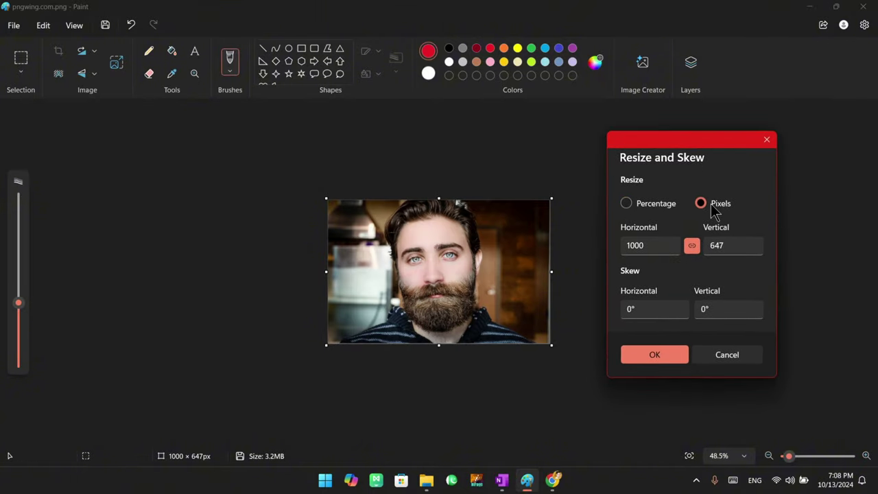
click(659, 247)
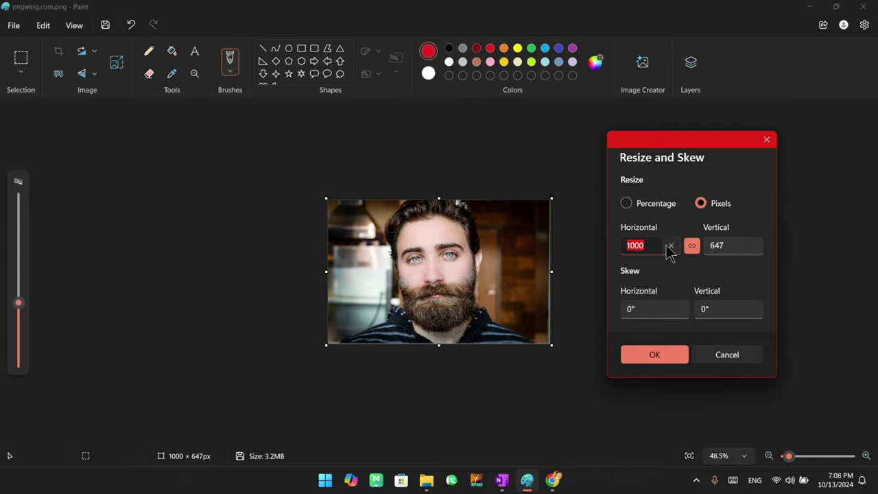
drag(652, 244, 594, 249)
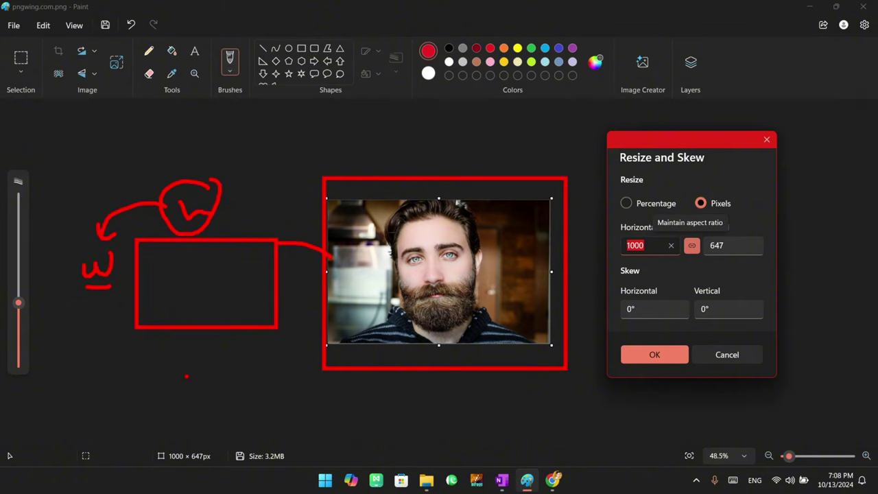
click(648, 245)
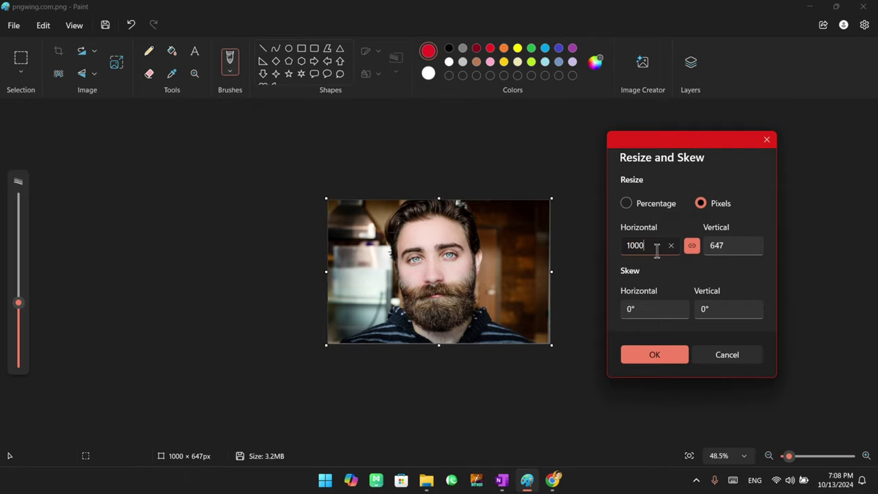
double_click(653, 245)
click(731, 245)
click(720, 245)
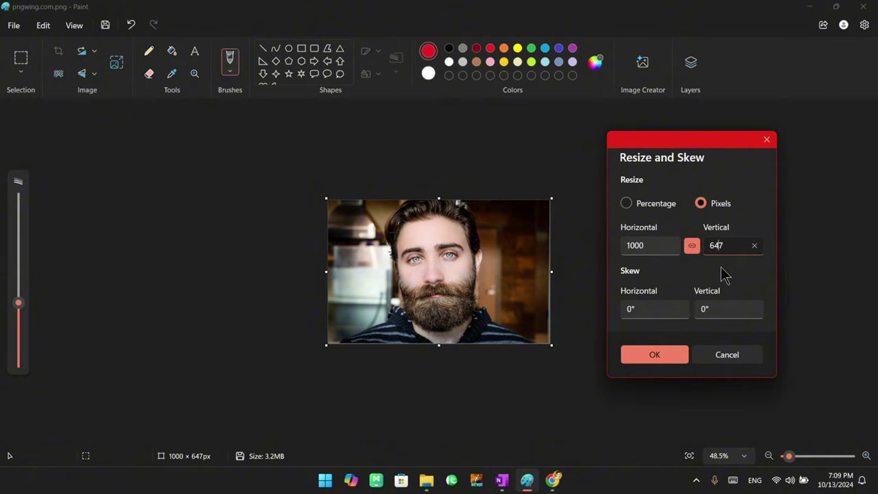
double_click(715, 246)
double_click(633, 246)
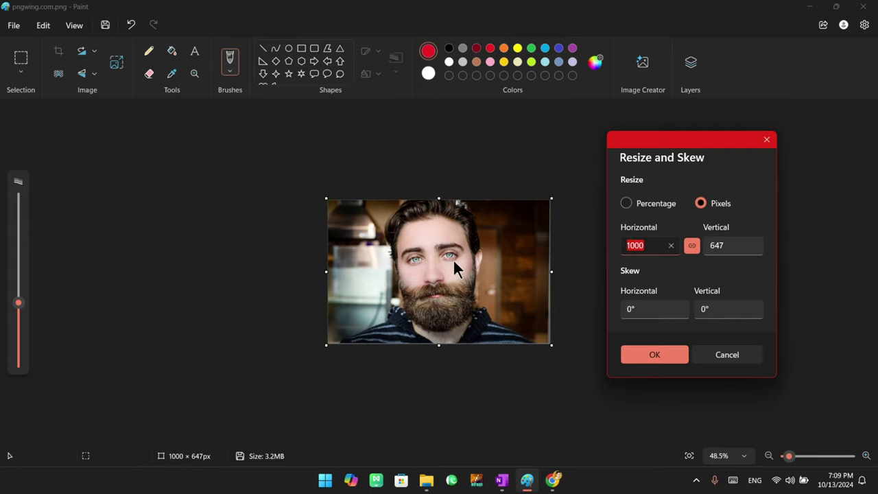
key(Right)
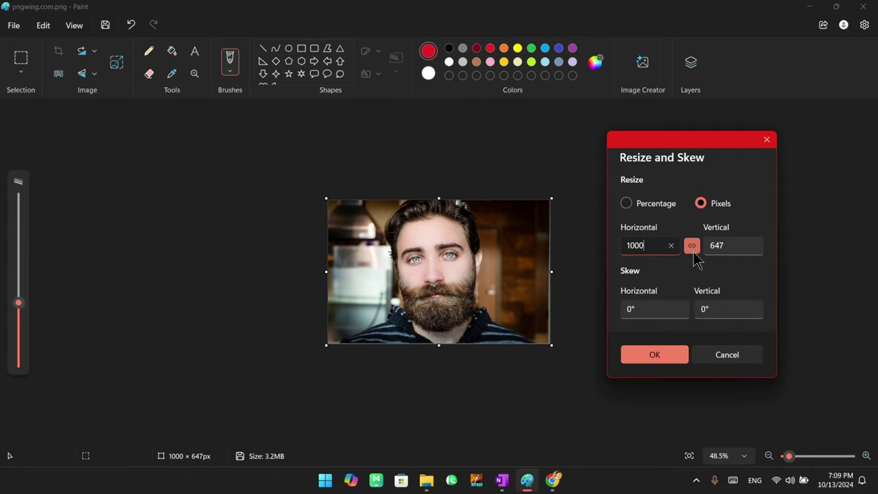
Toggle the Maintain aspect ratio option off and on, leaving it turned on
click(693, 248)
click(694, 251)
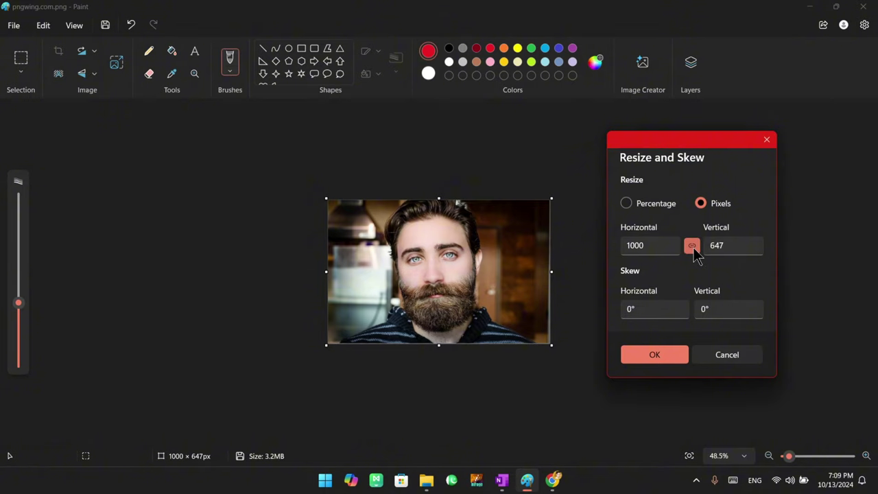
click(694, 250)
click(694, 251)
click(694, 250)
click(647, 248)
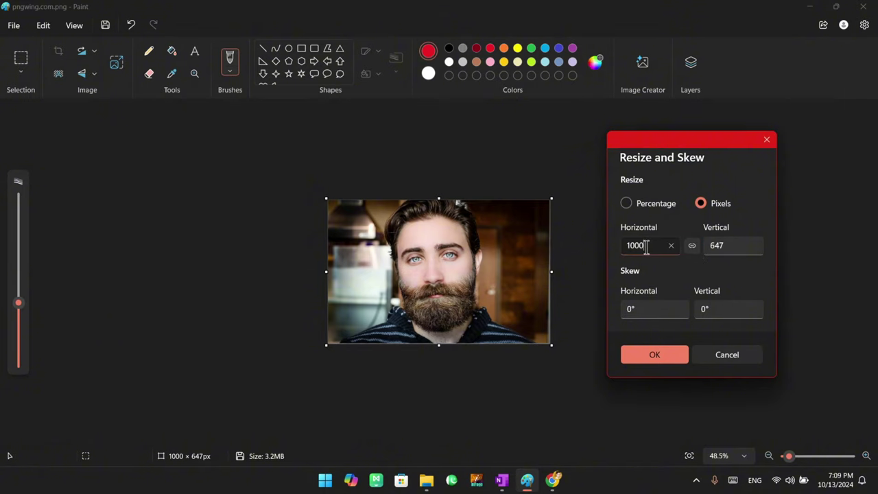
double_click(638, 246)
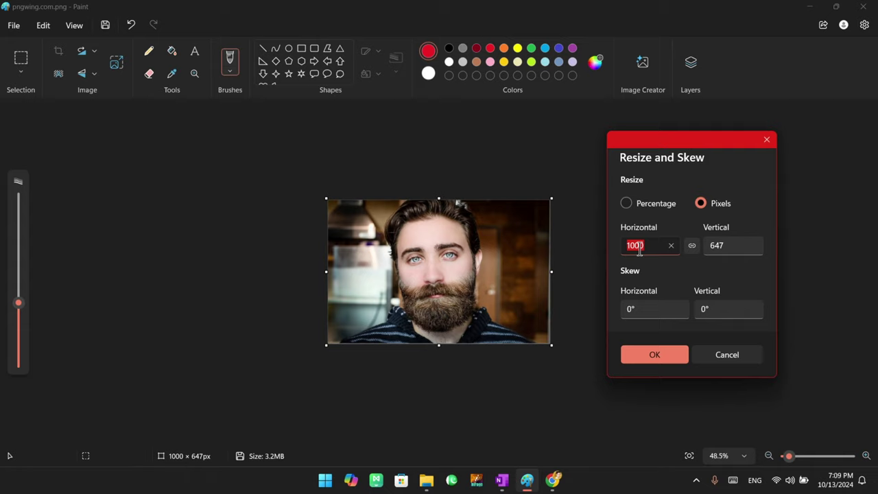
click(691, 246)
Resize the photo to 2000 × 500 px, turning off Maintain aspect ratio before entering the height, and undo the resize
double_click(636, 247)
text(2)
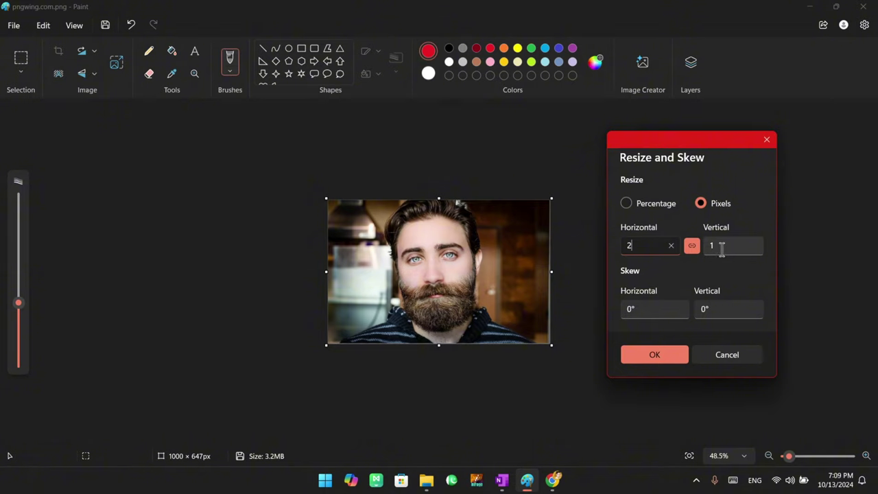
text(000)
click(692, 246)
click(716, 247)
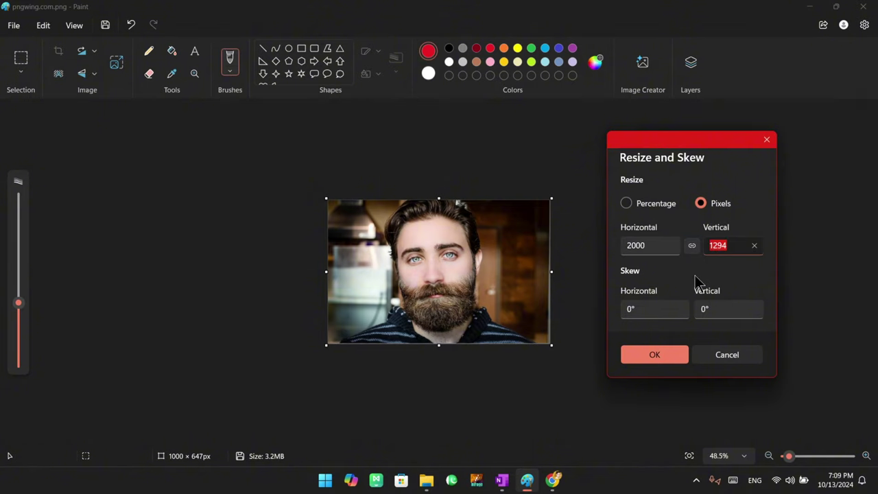
text(500)
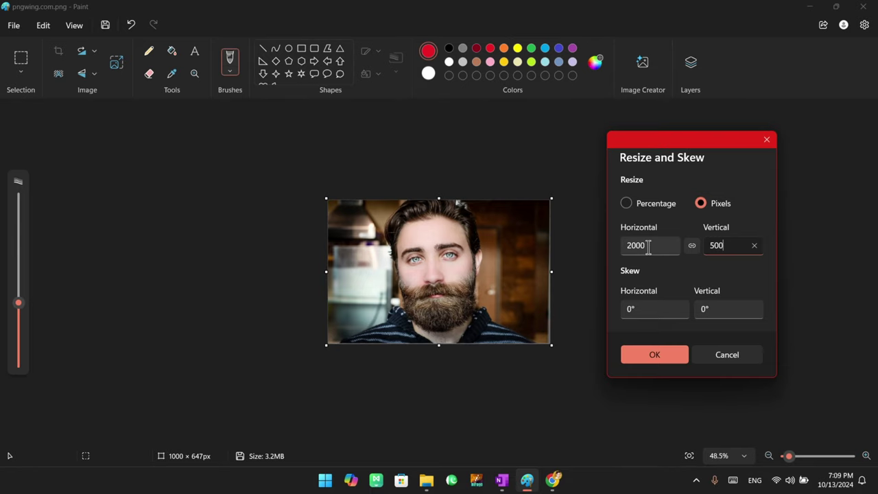
click(652, 358)
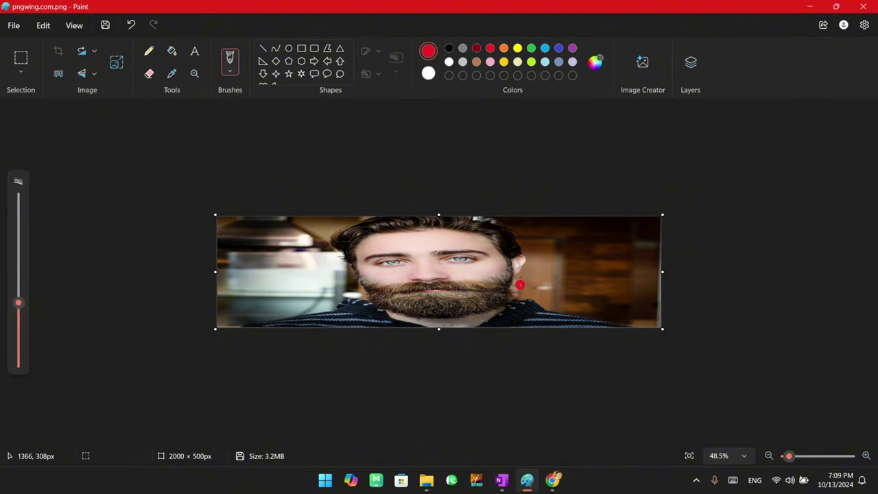
key(ctrl+z)
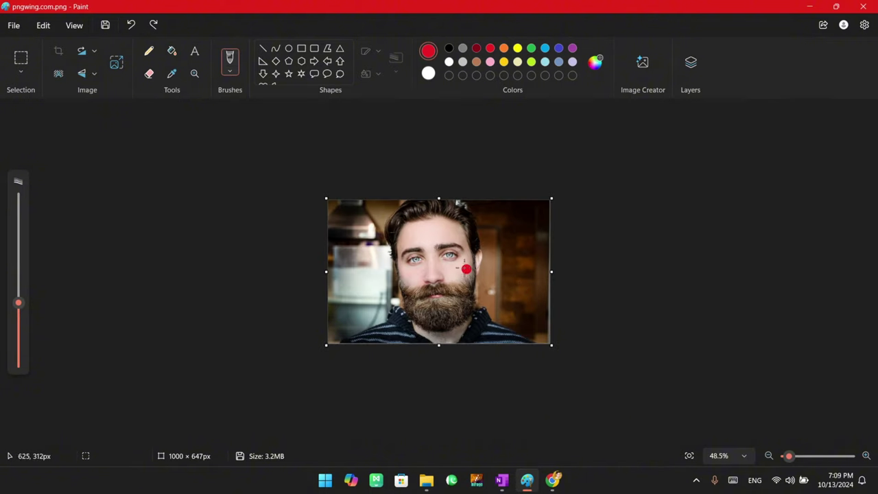
Open Resize and Skew, switch the resize units to pixels, and examine the linked horizontal and vertical size fields
click(117, 63)
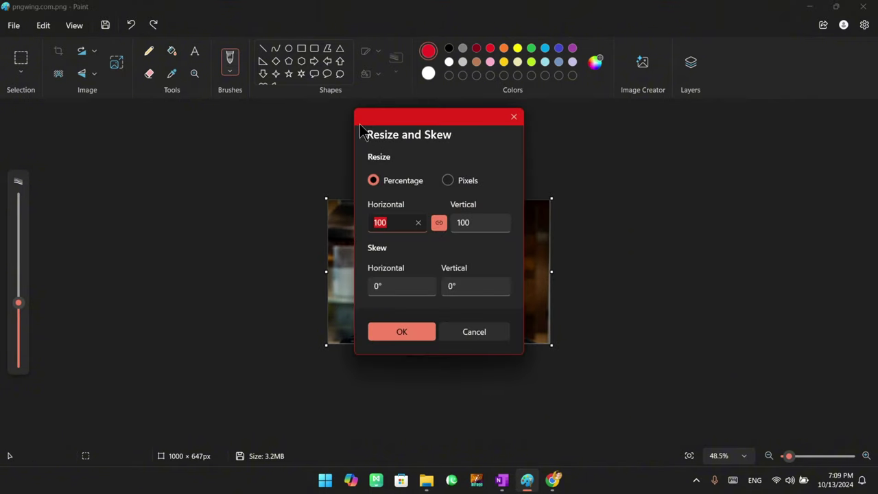
drag(411, 132, 559, 122)
click(602, 178)
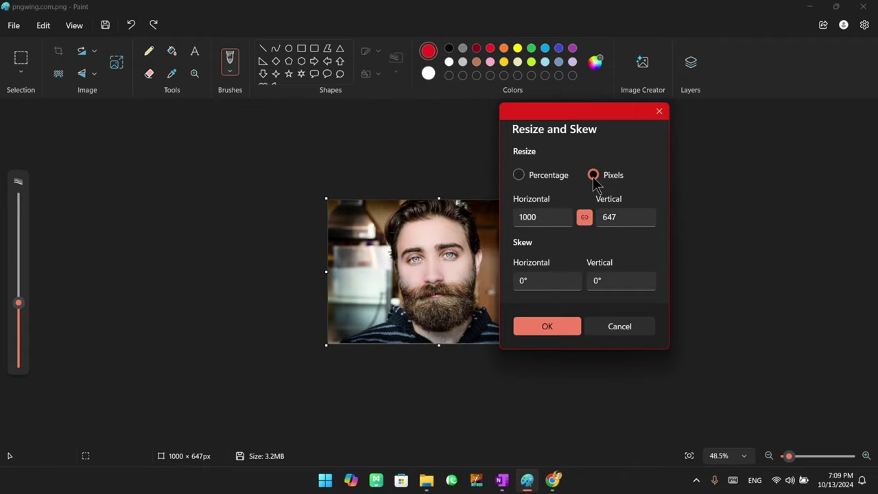
click(552, 217)
click(525, 217)
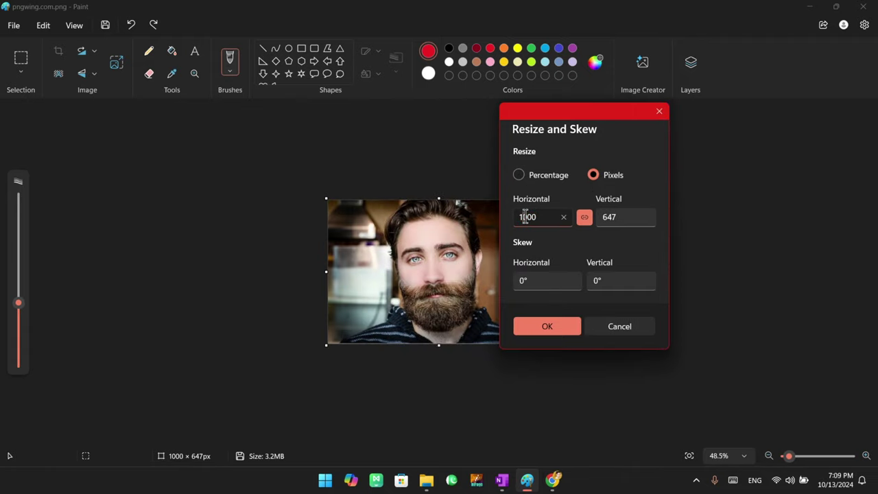
click(609, 216)
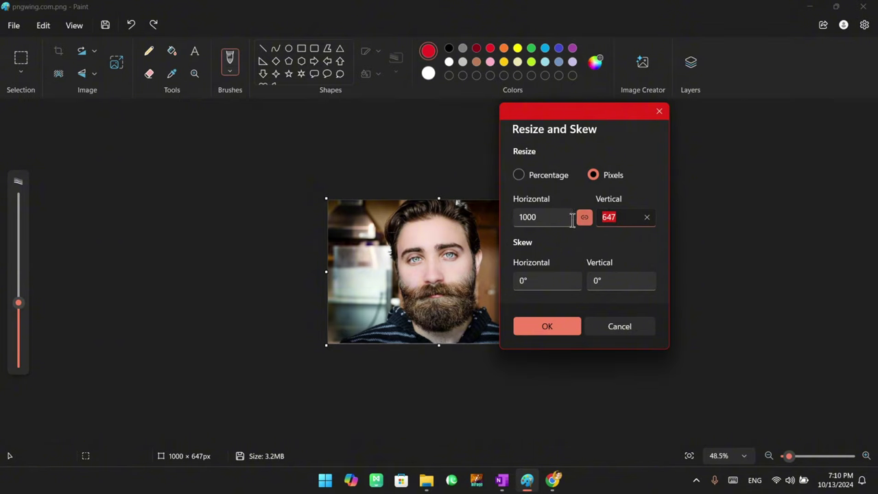
click(585, 240)
mouse_move(141, 165)
mouse_down()
mouse_move(131, 318)
mouse_move(253, 176)
mouse_up()
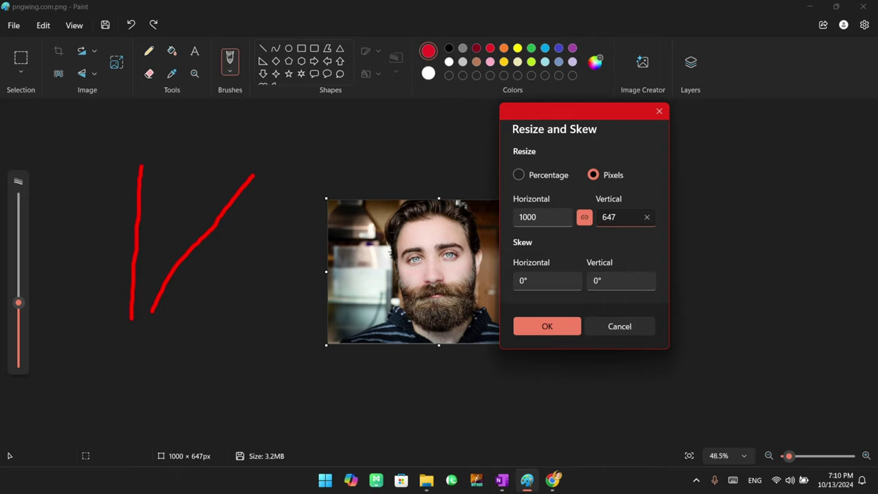
drag(194, 350, 308, 342)
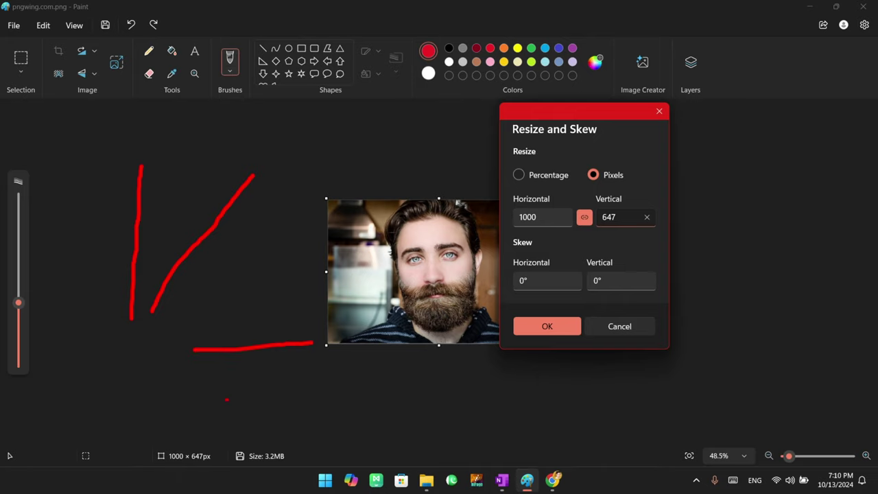
drag(200, 421, 319, 365)
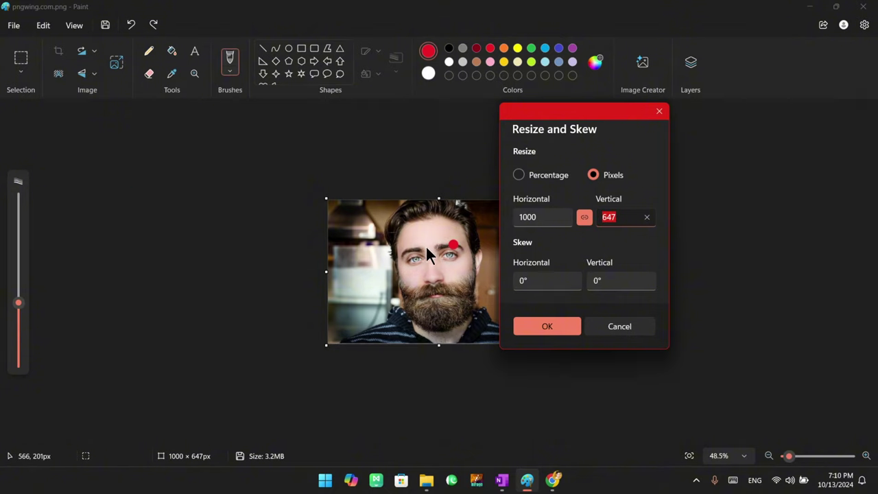
Skew the photo horizontally by 10 degrees
click(540, 287)
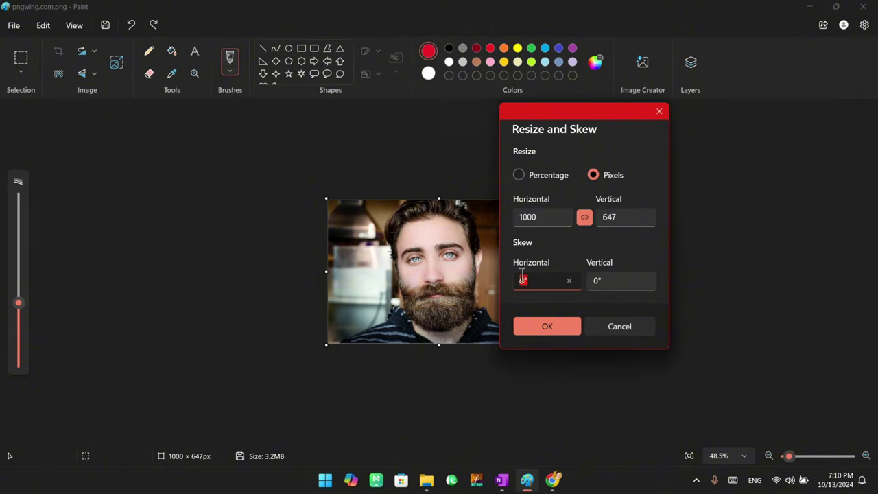
click(540, 278)
click(547, 279)
click(617, 277)
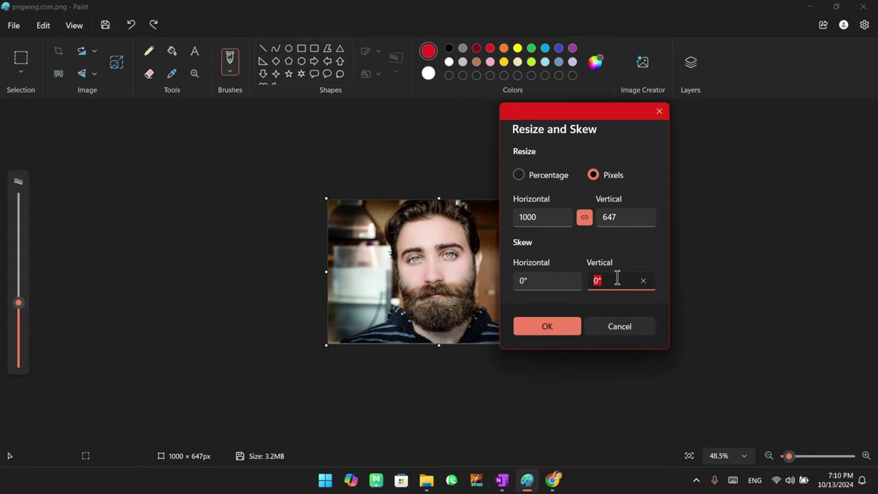
click(540, 280)
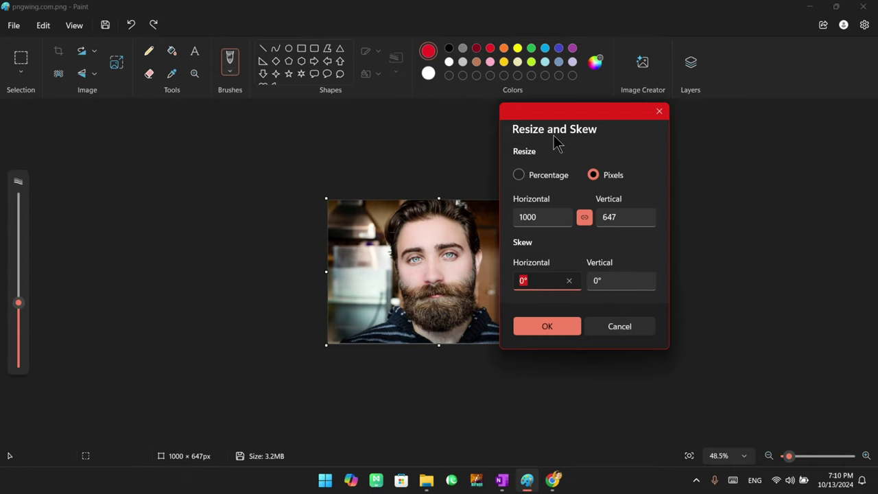
drag(568, 114, 660, 118)
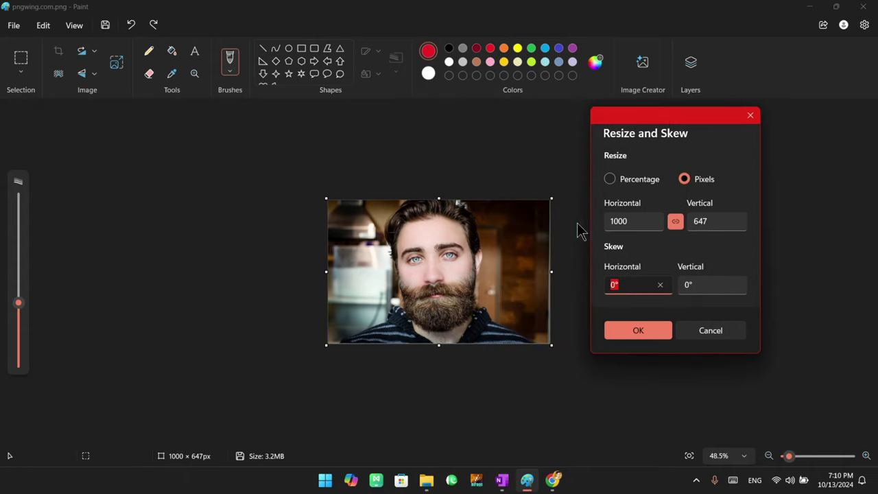
double_click(635, 284)
text(10)
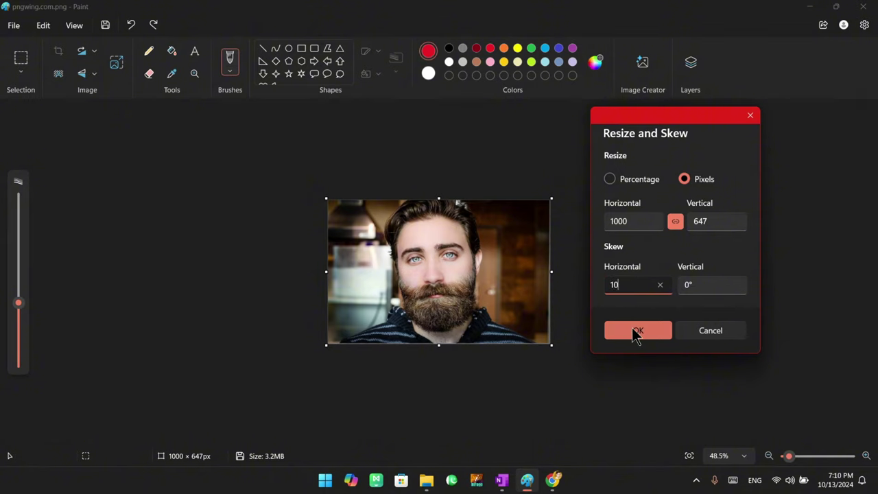
click(633, 333)
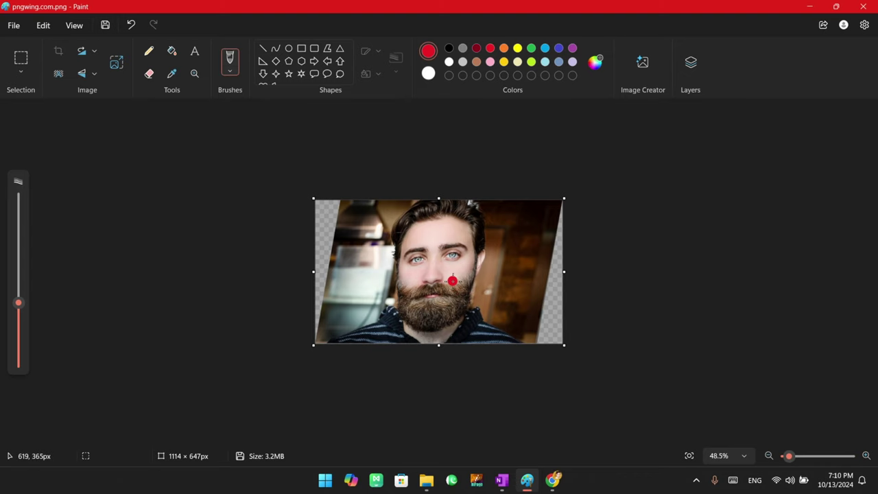
Skew the photo vertically by 20 degrees, and undo both the vertical and the horizontal skew
click(116, 62)
drag(471, 132, 698, 134)
click(694, 294)
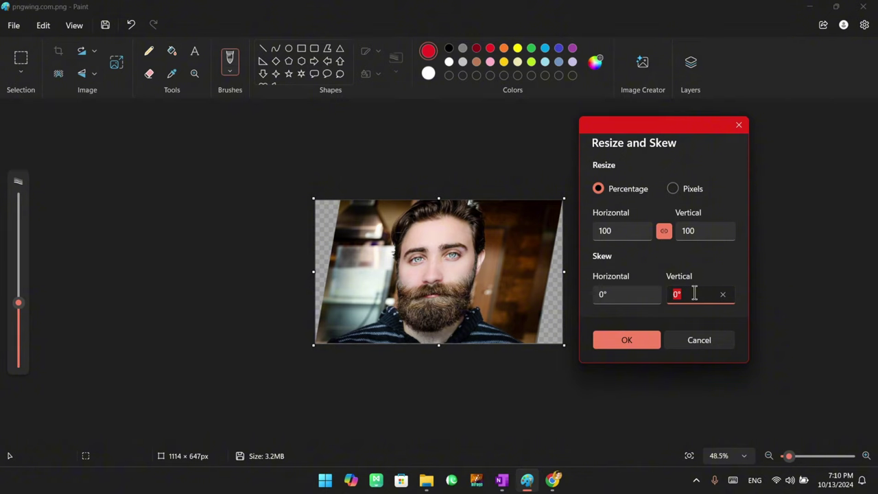
text(20)
click(644, 341)
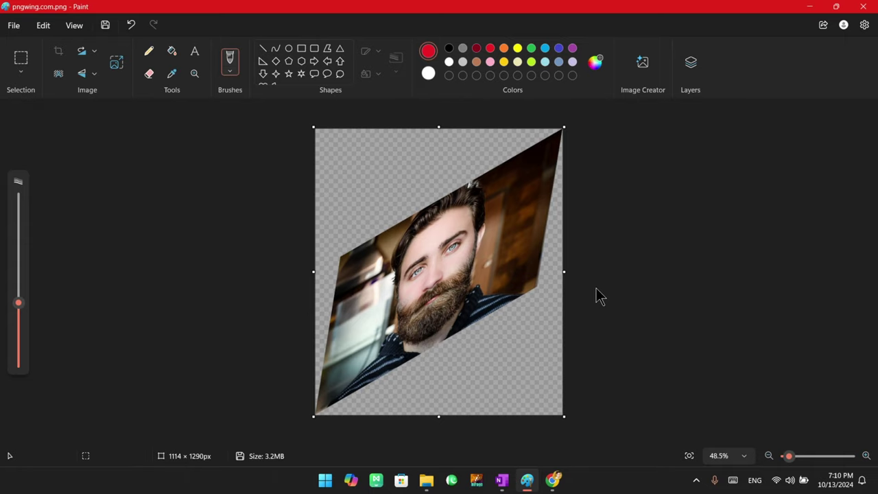
key(ctrl+z)
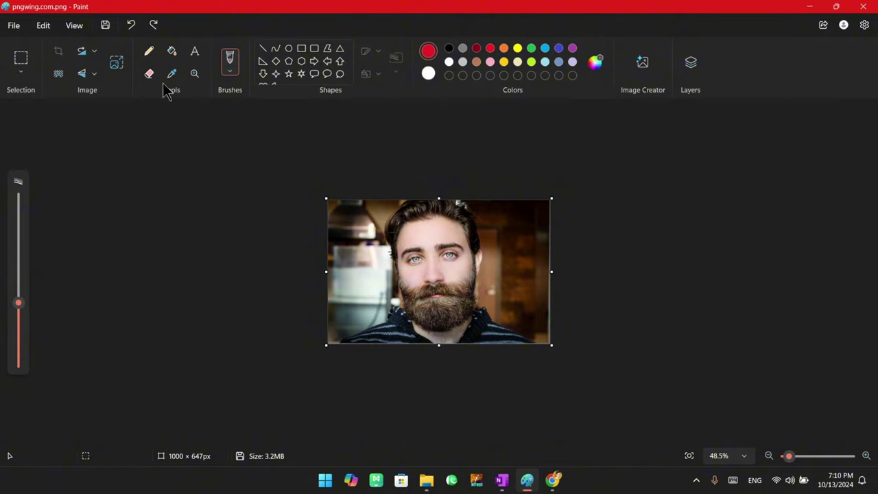
click(116, 62)
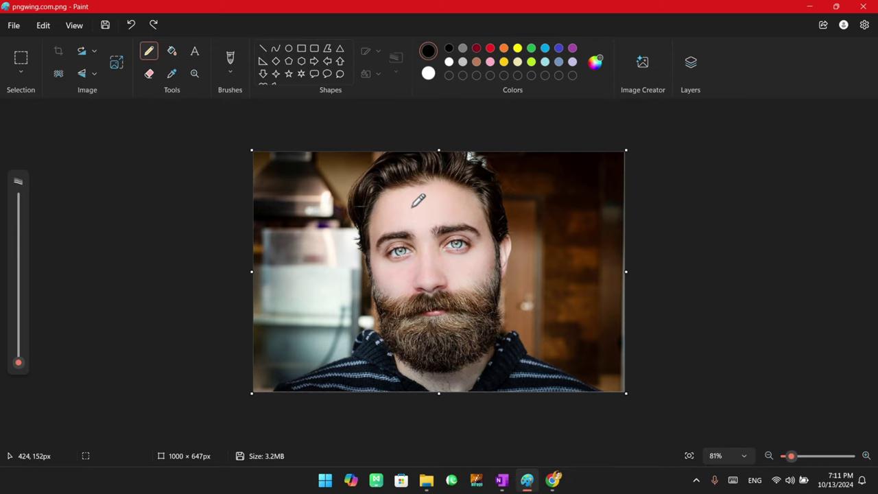
Draw a thin black pencil line down the face, undo and redraw it, and add thin orange pencil strokes
drag(431, 197, 434, 294)
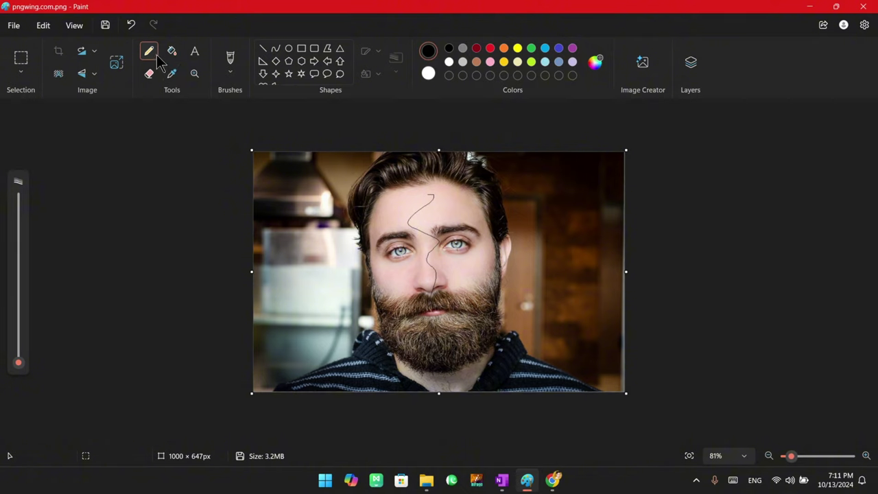
key(ctrl+z)
mouse_move(419, 196)
mouse_down()
mouse_move(449, 209)
mouse_move(437, 289)
mouse_up()
click(504, 48)
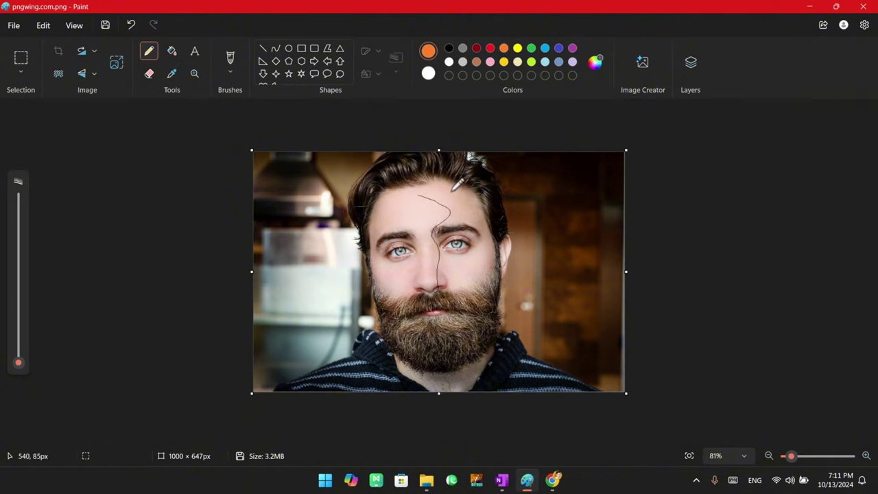
mouse_move(429, 193)
mouse_down()
mouse_move(435, 252)
mouse_move(427, 287)
mouse_up()
drag(469, 249, 470, 284)
Increase the pencil size, scribble thick orange strokes over the face, and undo them
drag(19, 362, 19, 283)
mouse_move(389, 231)
mouse_down()
mouse_move(475, 272)
mouse_move(515, 234)
mouse_move(492, 290)
mouse_move(395, 231)
mouse_move(435, 173)
mouse_move(578, 209)
mouse_move(480, 231)
mouse_up()
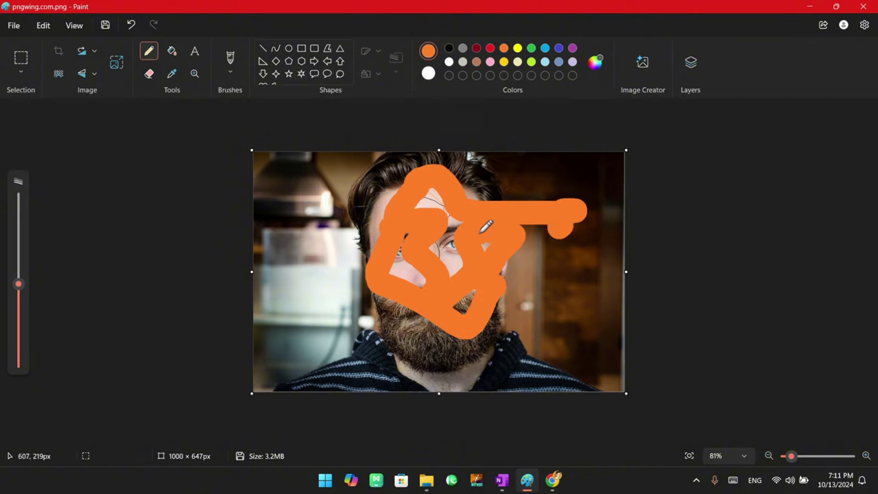
key(ctrl+z)
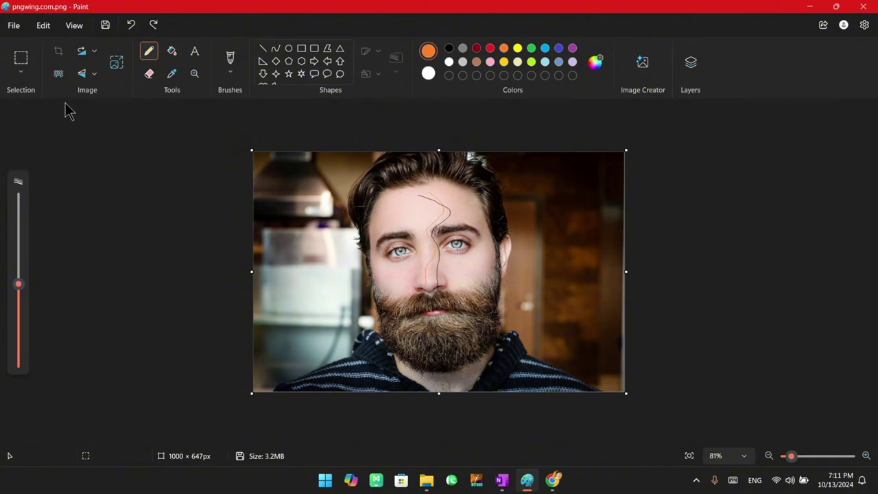
Select the entire image and delete it from the canvas
click(23, 77)
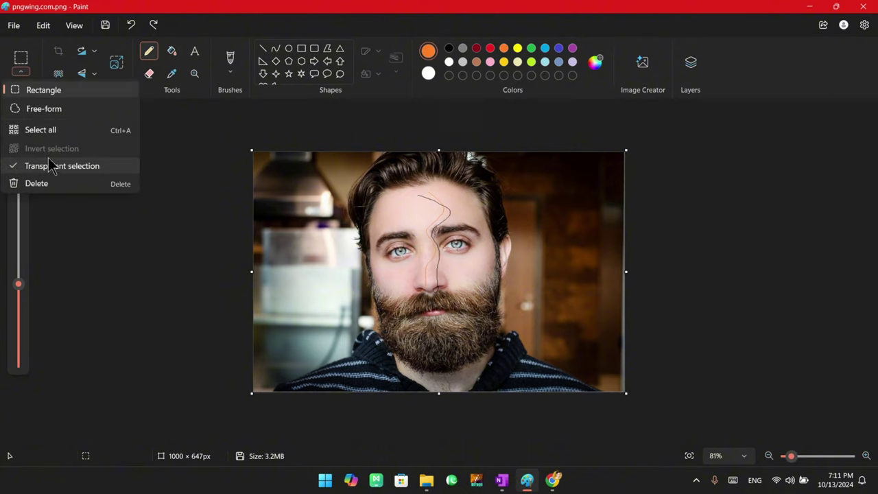
click(60, 130)
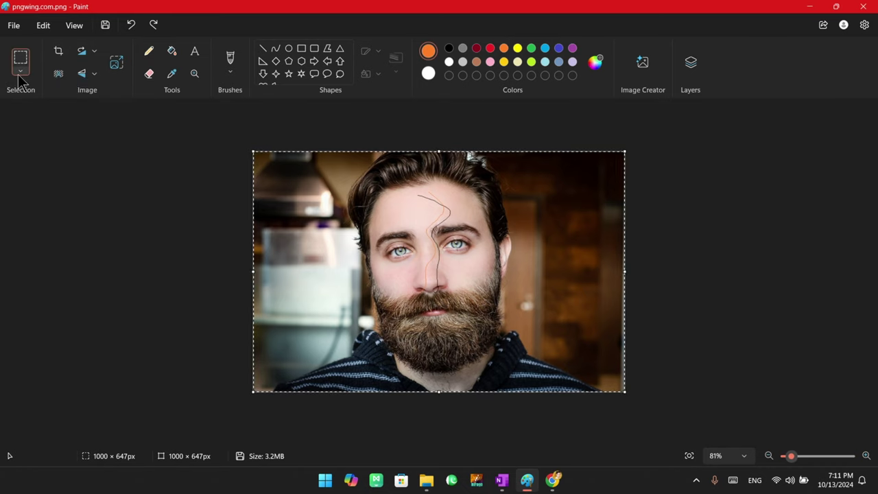
click(21, 71)
click(36, 183)
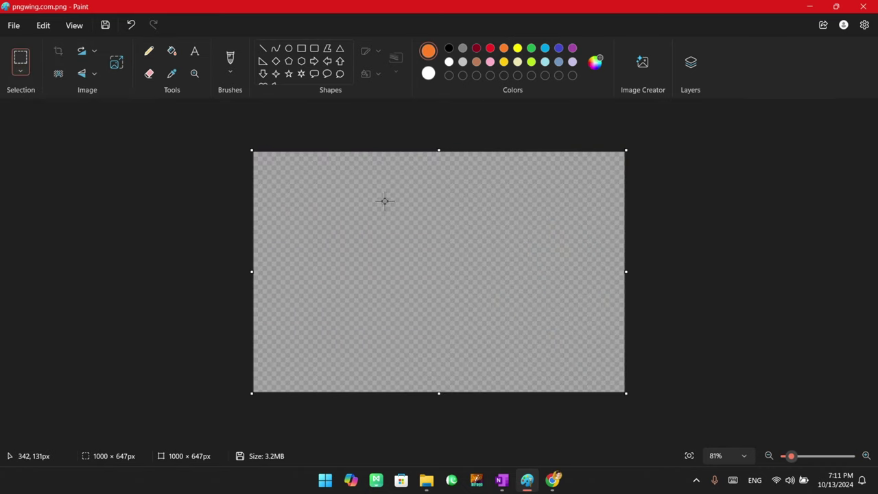
Draw an orange rectangle in the upper-left part of the empty canvas and fill it with orange
scroll(457, 235, up, 2)
scroll(457, 235, up, 1)
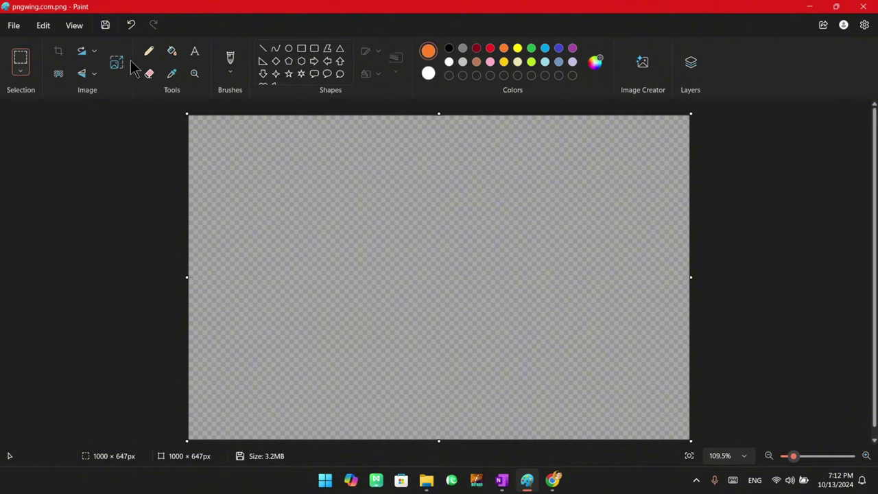
click(301, 49)
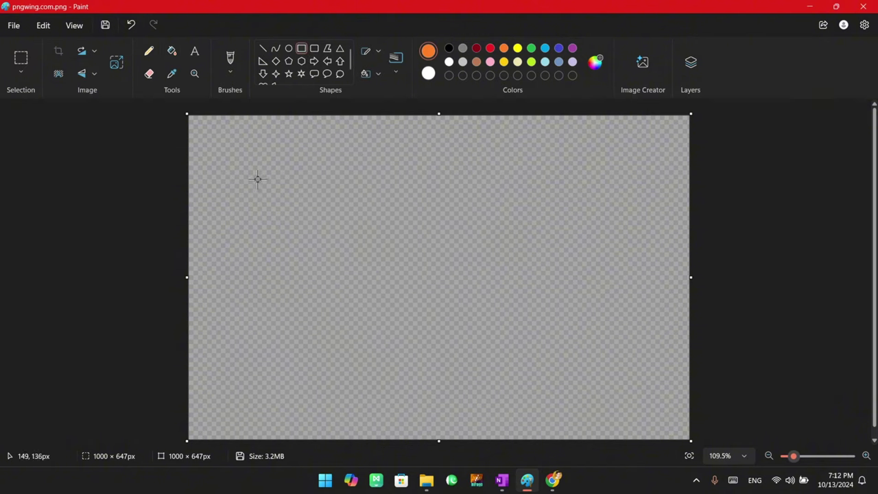
drag(258, 167, 445, 289)
click(562, 218)
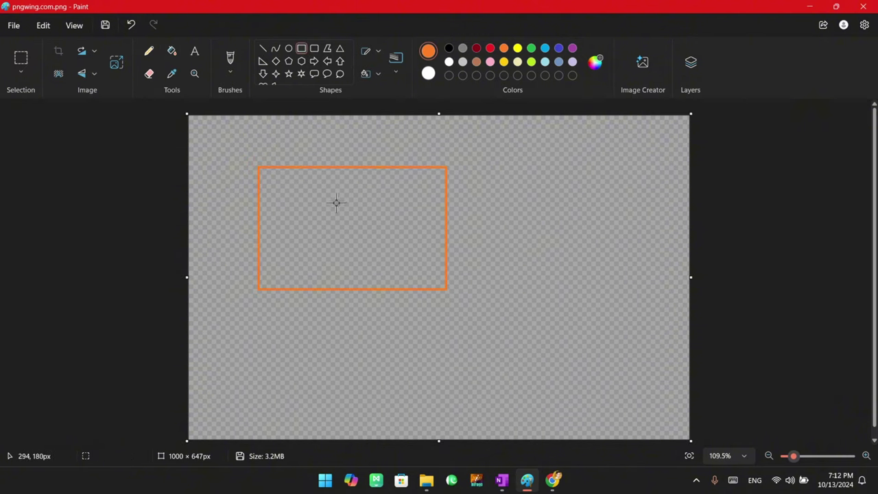
click(172, 53)
click(324, 212)
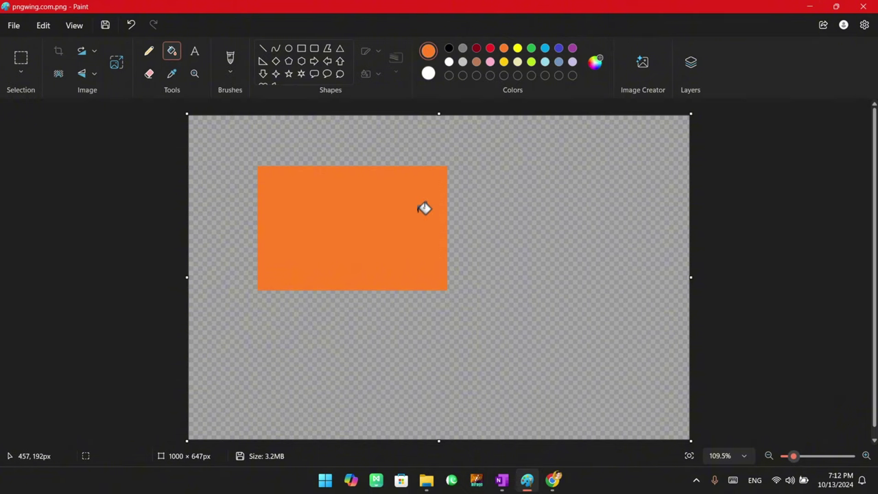
Refill the rectangle successively with black, gray, dark red and yellow
click(448, 48)
click(374, 233)
click(463, 48)
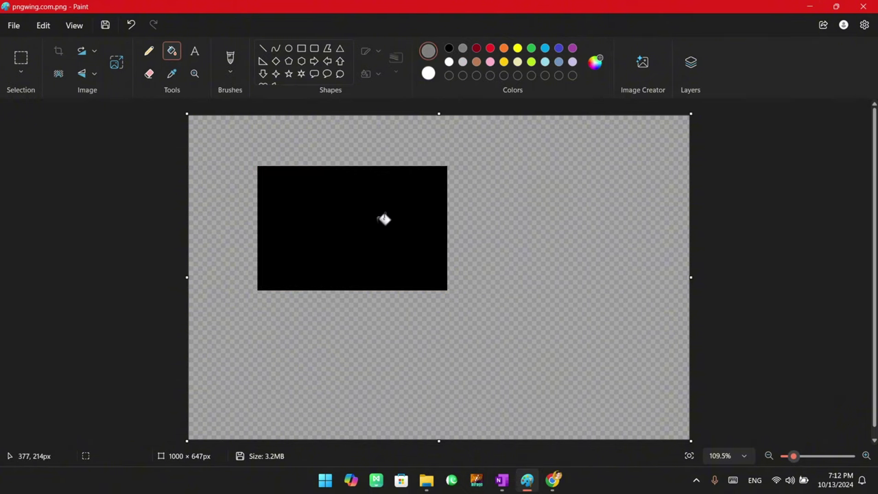
click(385, 218)
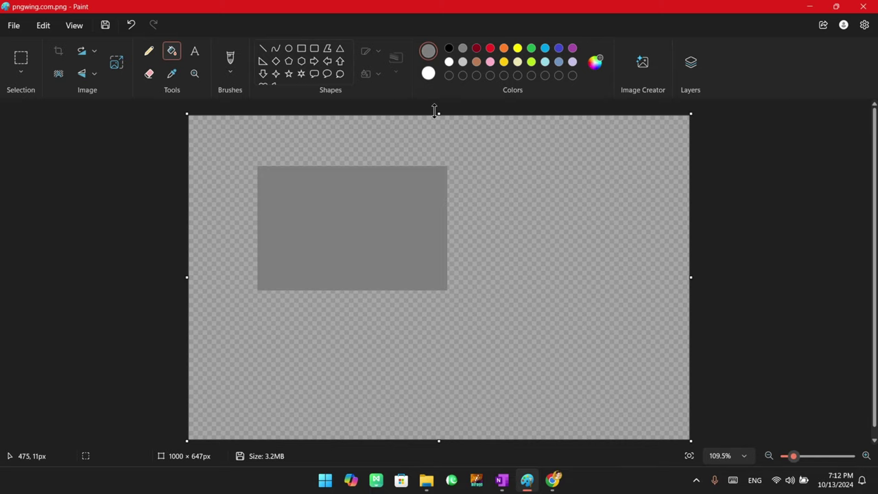
click(476, 48)
click(401, 177)
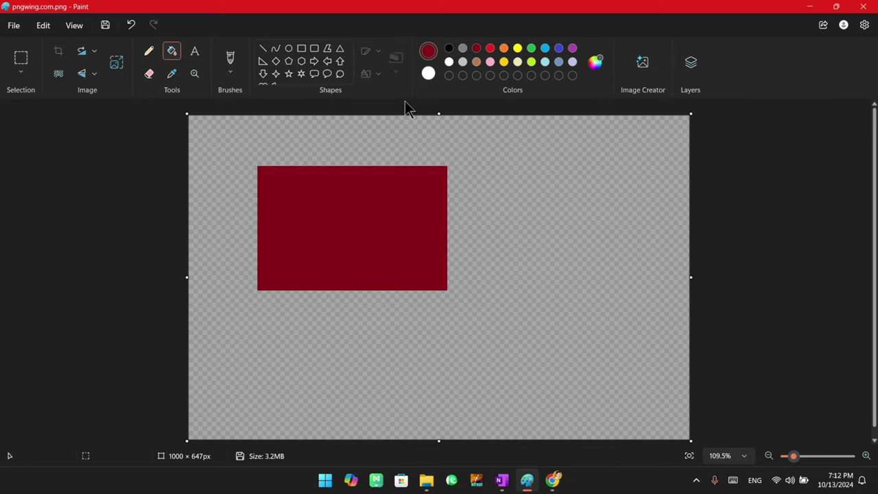
click(517, 48)
click(374, 211)
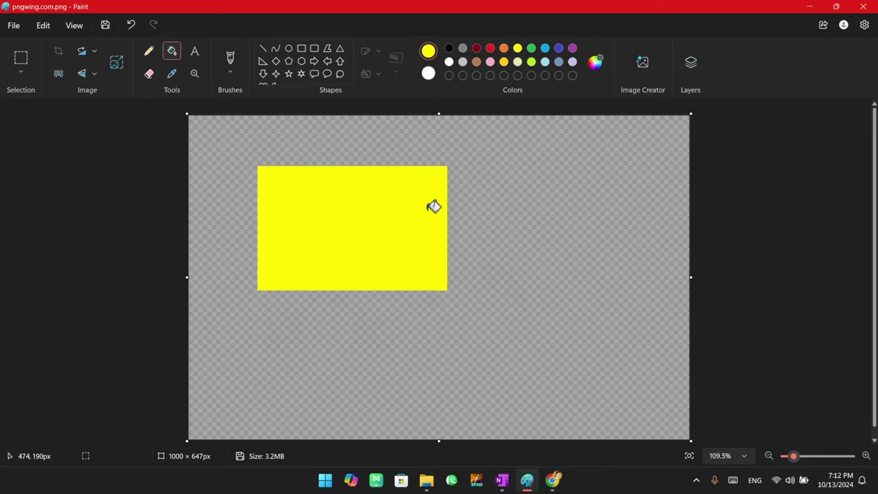
Fill the rectangle with green, and fill the transparent area around it with the same green
click(532, 48)
click(363, 196)
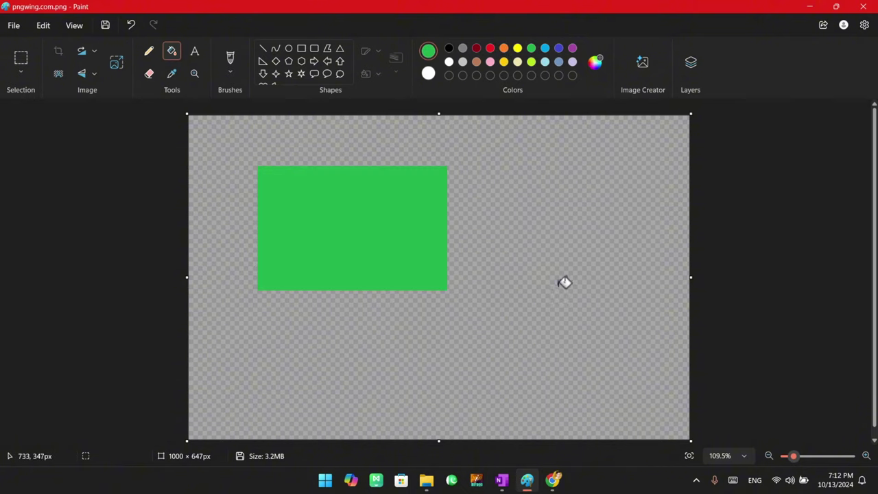
click(496, 350)
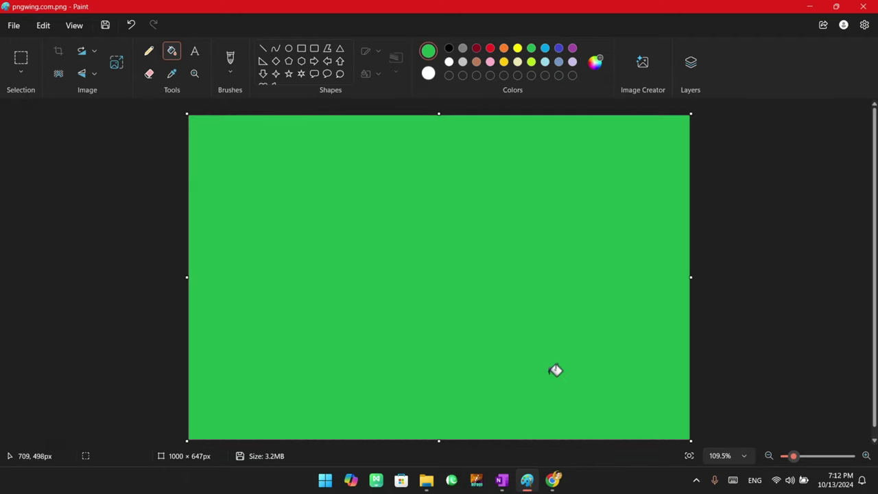
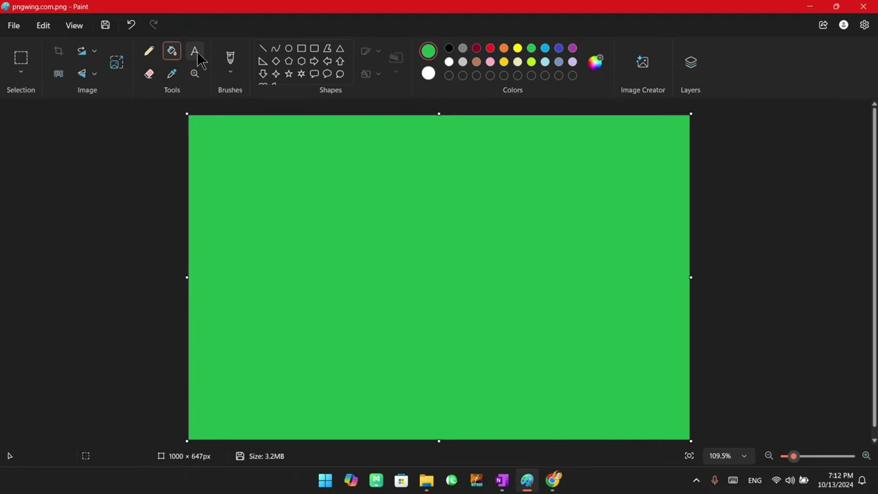
Add the text NaseebcodeStudio with the Text tool in a box about 294 px wide, left of the canvas center
click(194, 55)
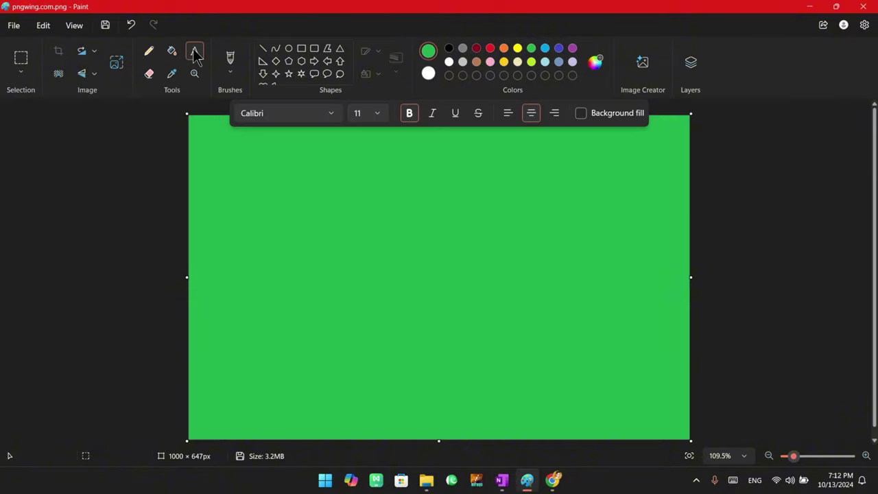
click(297, 249)
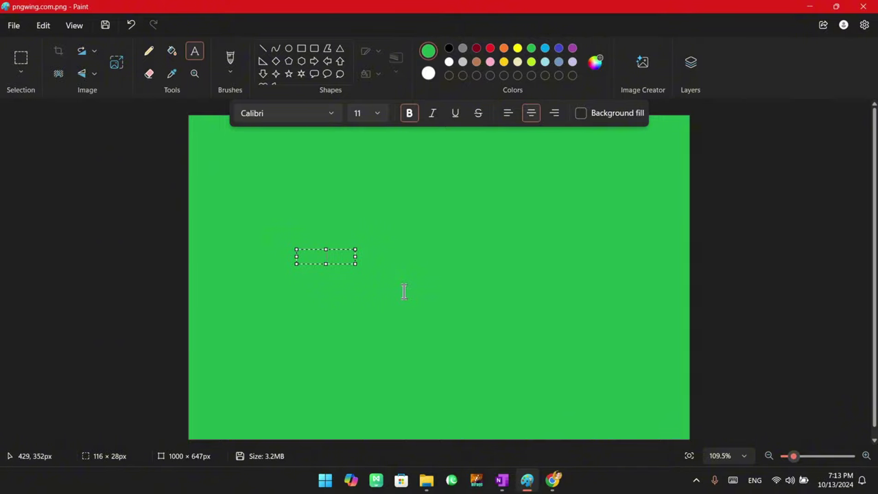
key(Return)
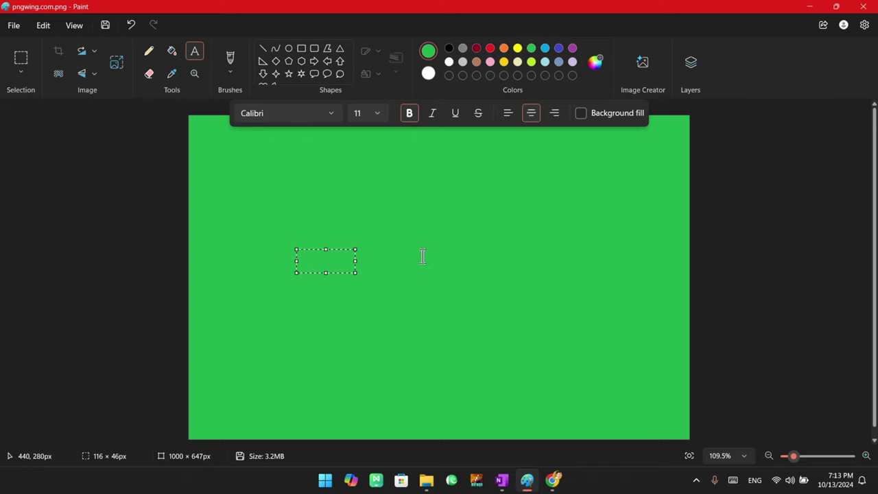
drag(356, 261, 301, 253)
text(NaseebcodeStudio)
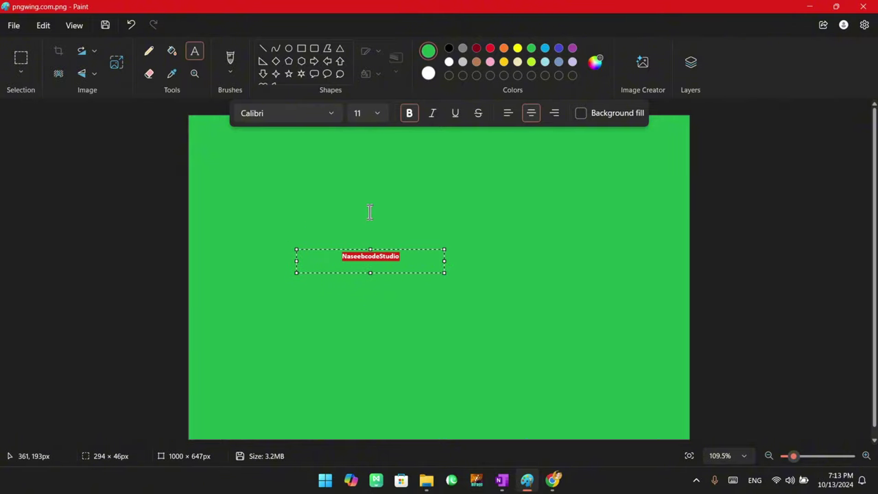
Set the text's font size to 72 and widen its box to about 765 px so it fits on one line
scroll(376, 111, down, 3)
click(376, 111)
scroll(367, 260, down, 3)
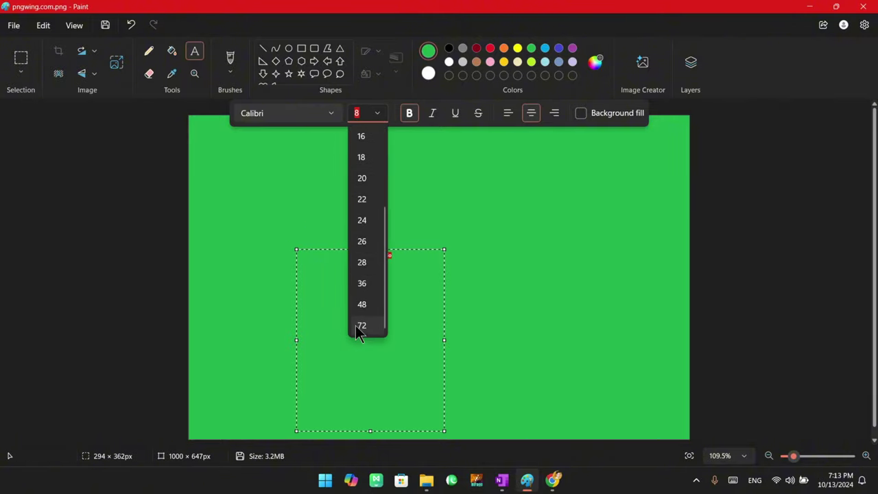
click(362, 326)
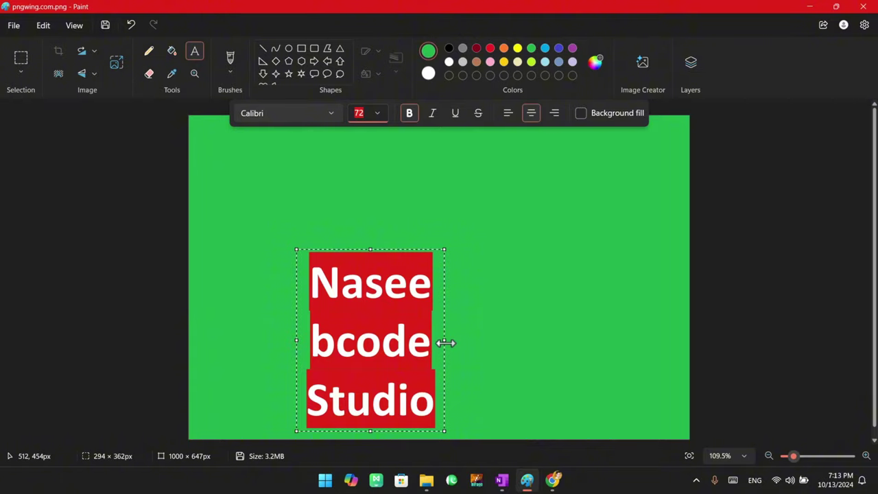
drag(446, 343, 679, 328)
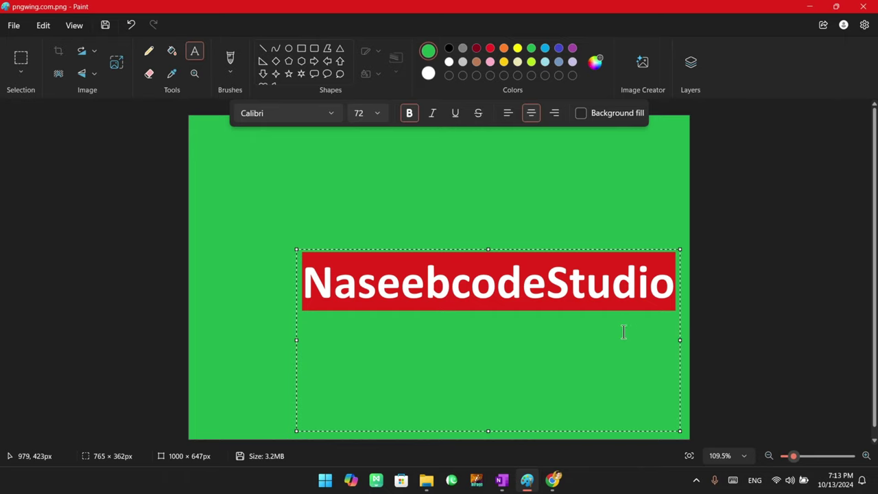
Discard the current text and enter NaseebCodeStudio in a new text box in the lower-right part of the canvas
key(BackSpace)
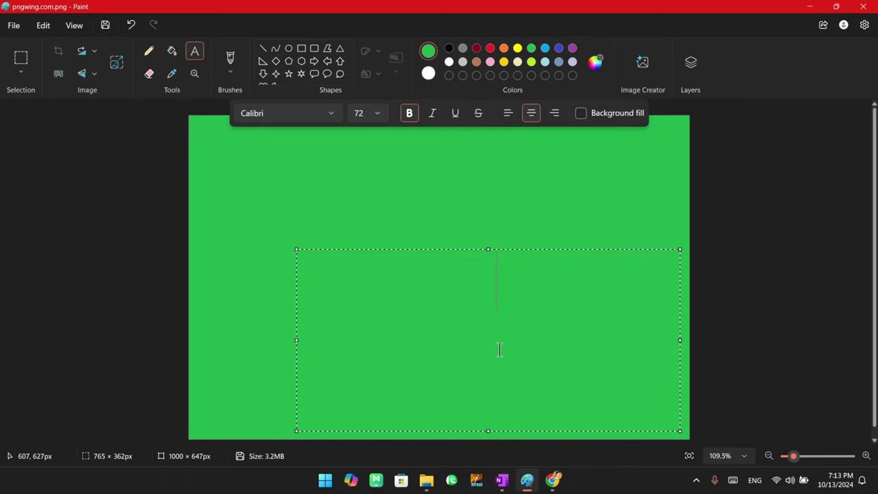
click(399, 205)
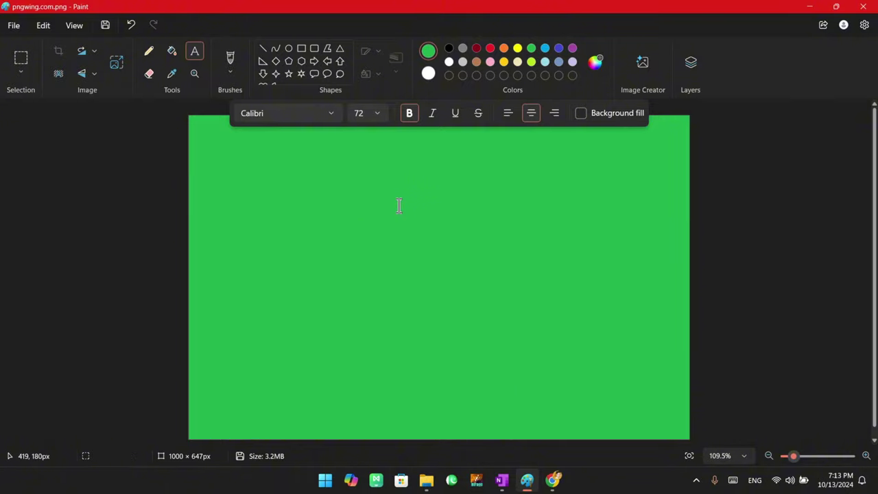
click(410, 278)
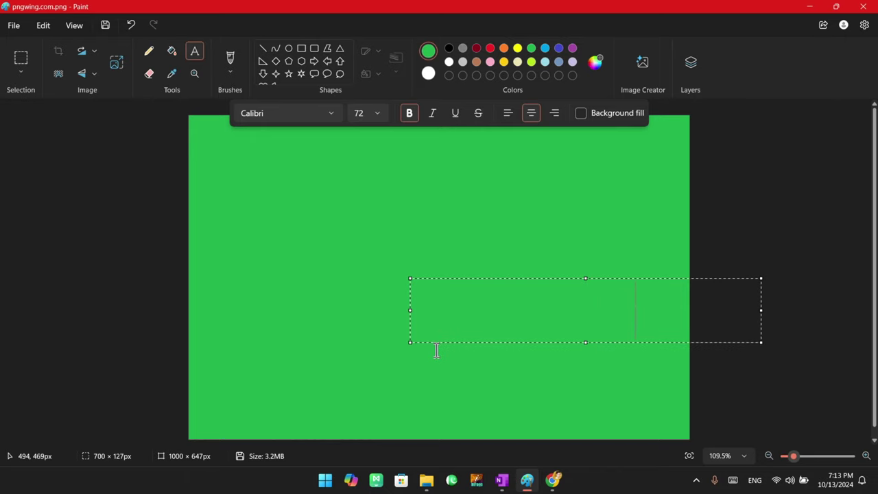
text(tes Studio)
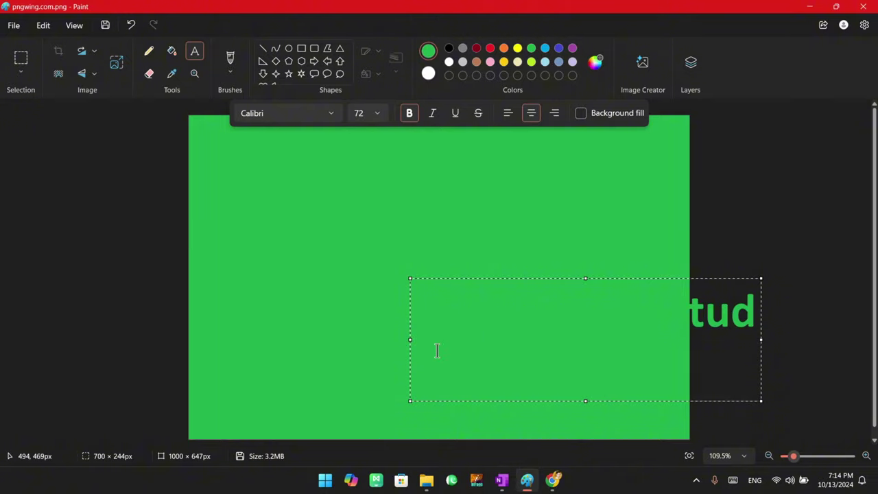
Widen the text box to fit the text on one line and center it on the canvas, about 920 px wide
key(ctrl+a)
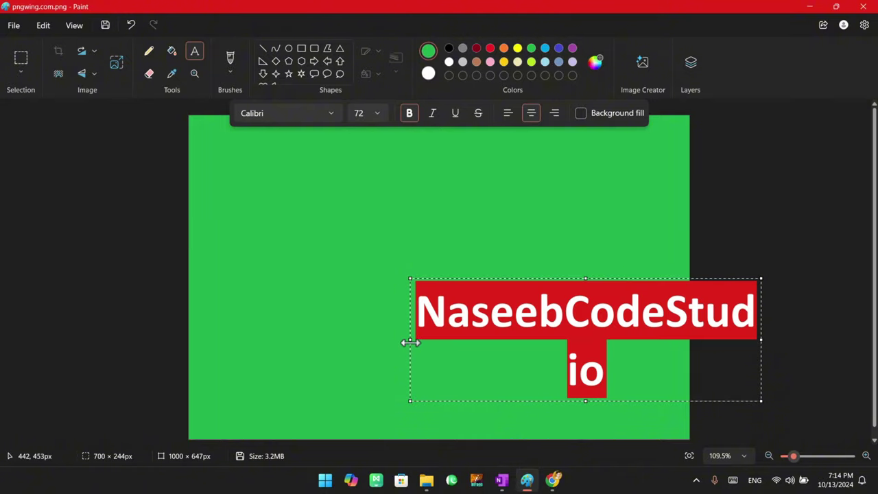
drag(410, 339, 291, 339)
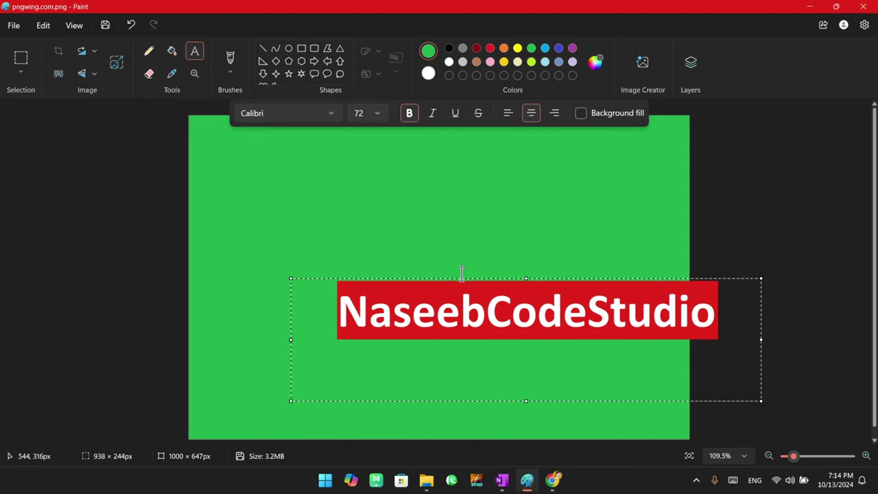
drag(454, 279, 357, 236)
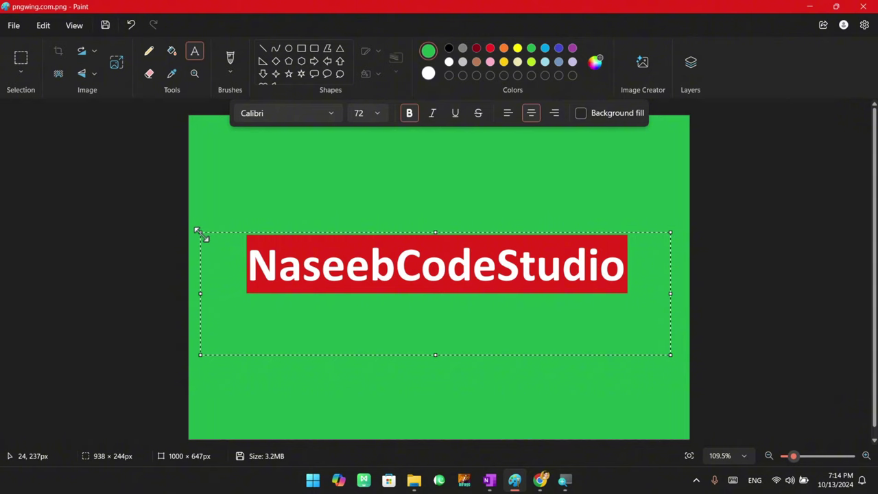
drag(197, 231, 240, 219)
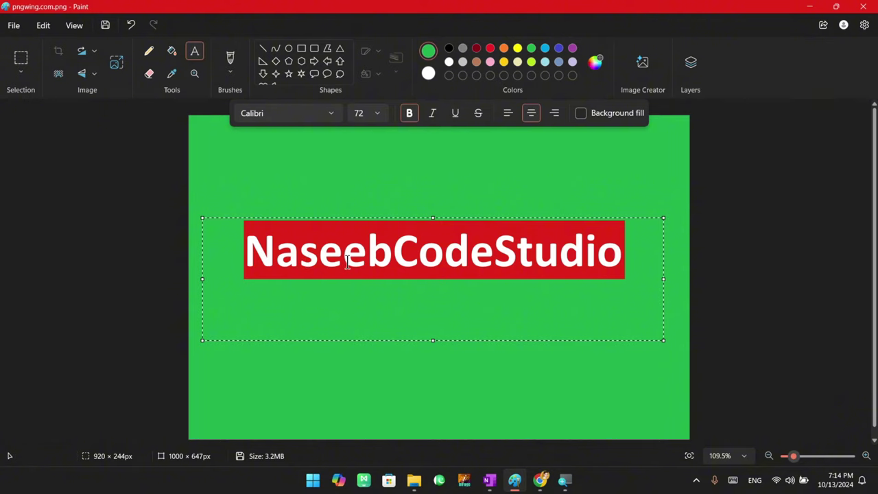
Delete the text and restore it, with its color set to black
key(BackSpace)
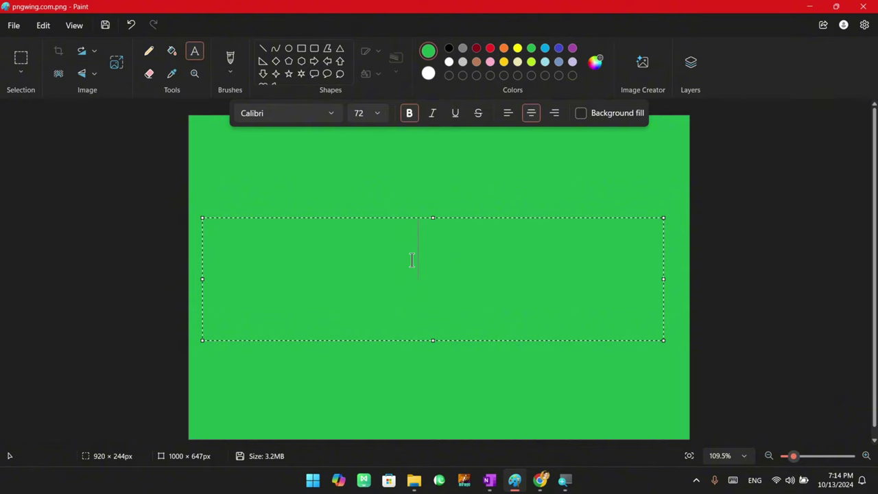
key(ctrl+z)
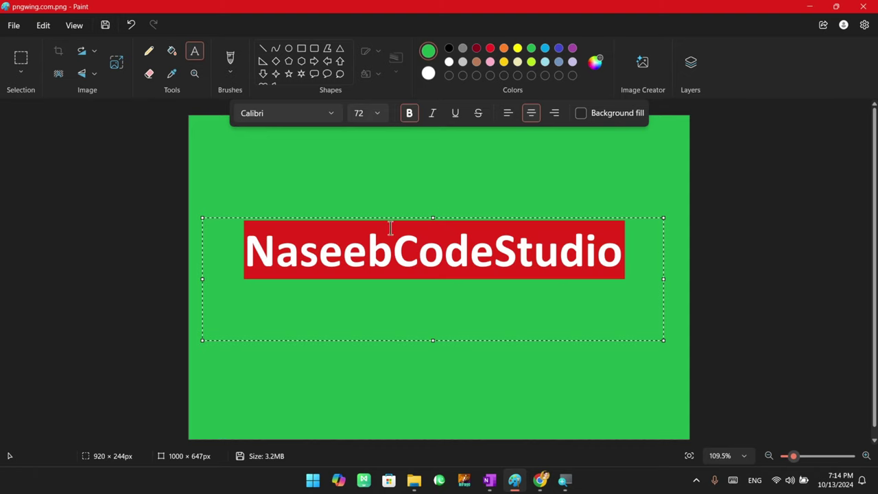
click(450, 49)
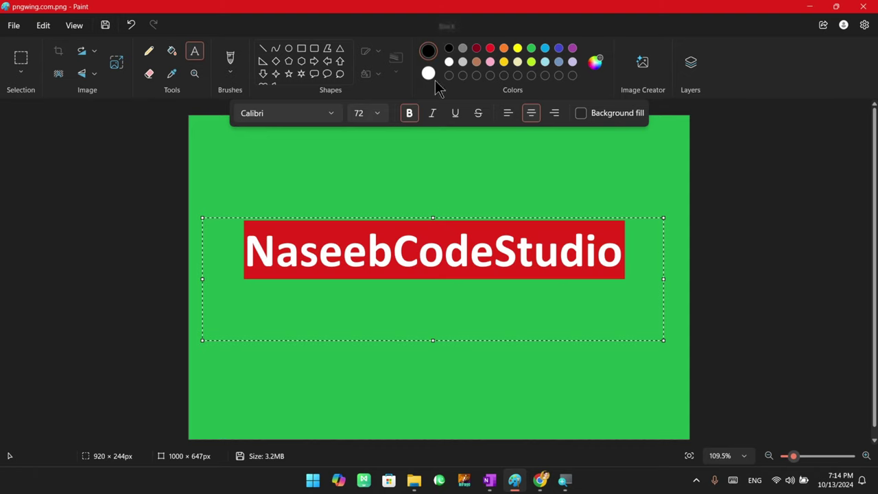
click(415, 258)
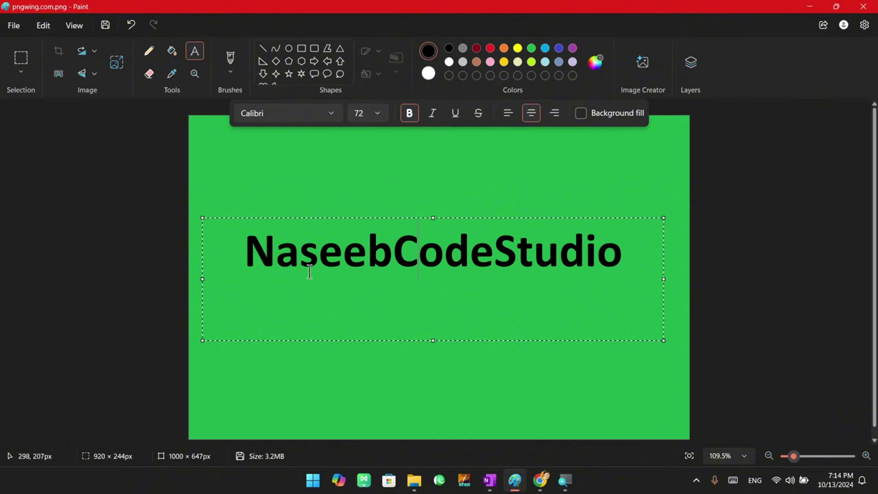
Change the font of the first word, before Code, to Brush Script MT
drag(383, 258, 254, 258)
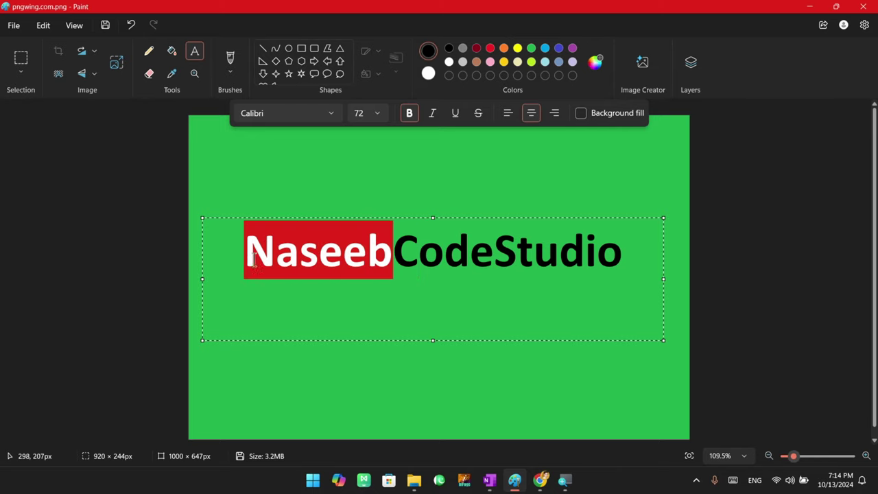
click(331, 113)
click(289, 76)
click(388, 293)
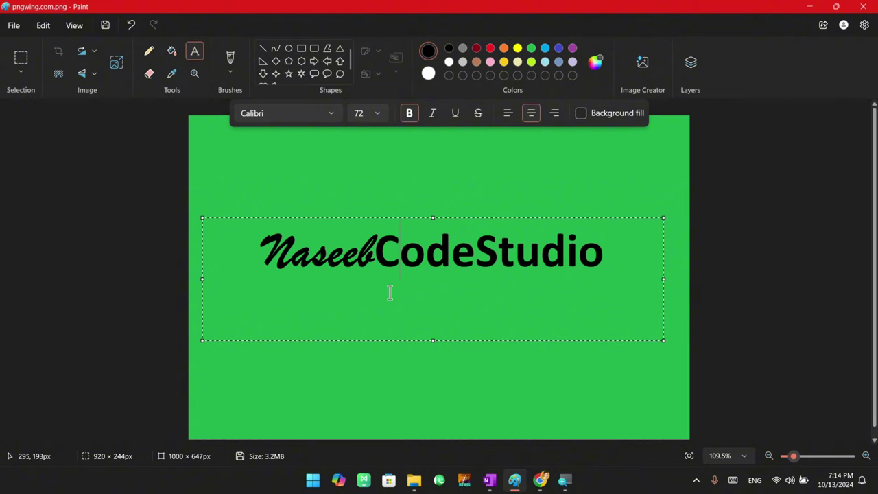
Change the font of the word Studio to Broadway
drag(475, 255, 607, 255)
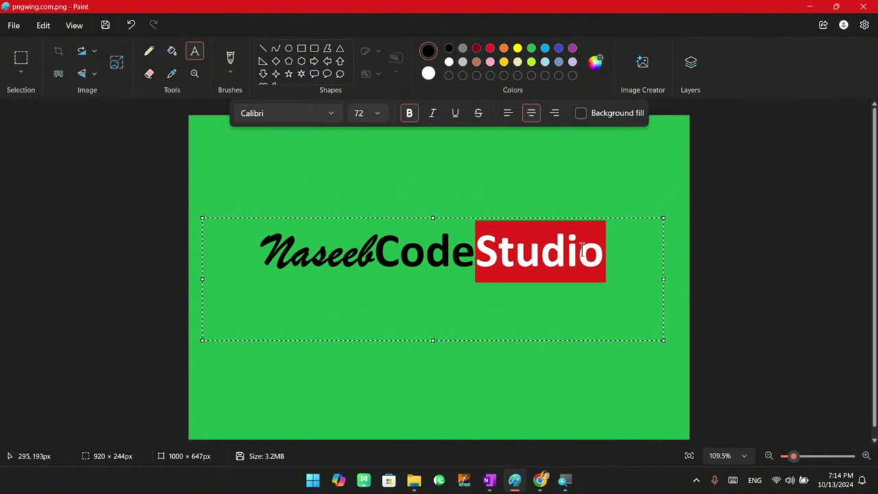
click(333, 113)
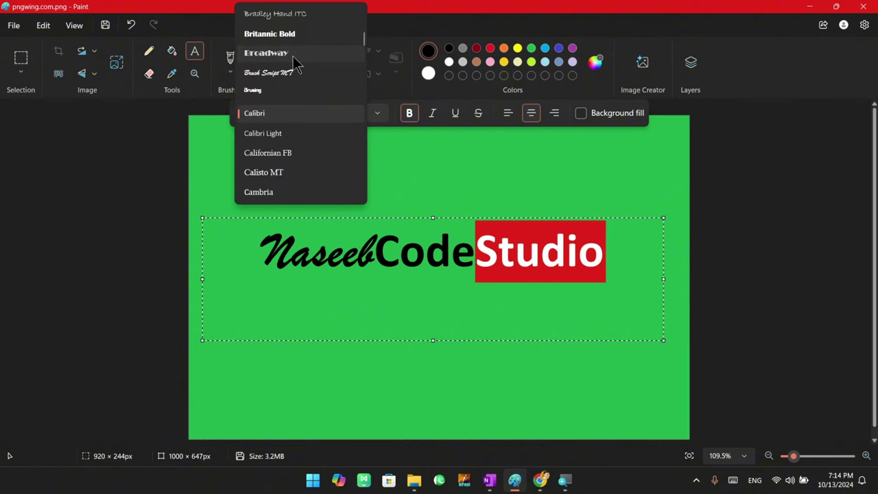
click(292, 56)
click(492, 258)
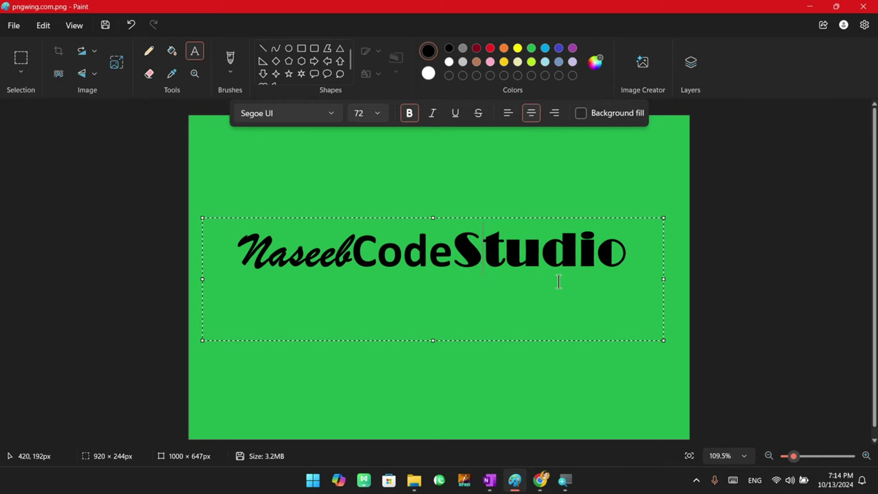
Select only the word Code in the middle of the text and change its font to Brusing
drag(250, 250, 629, 251)
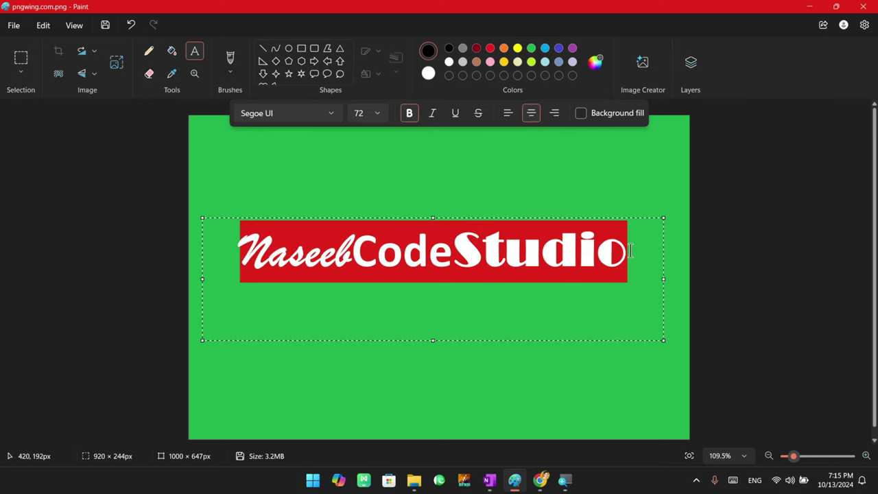
click(446, 250)
drag(432, 251, 447, 251)
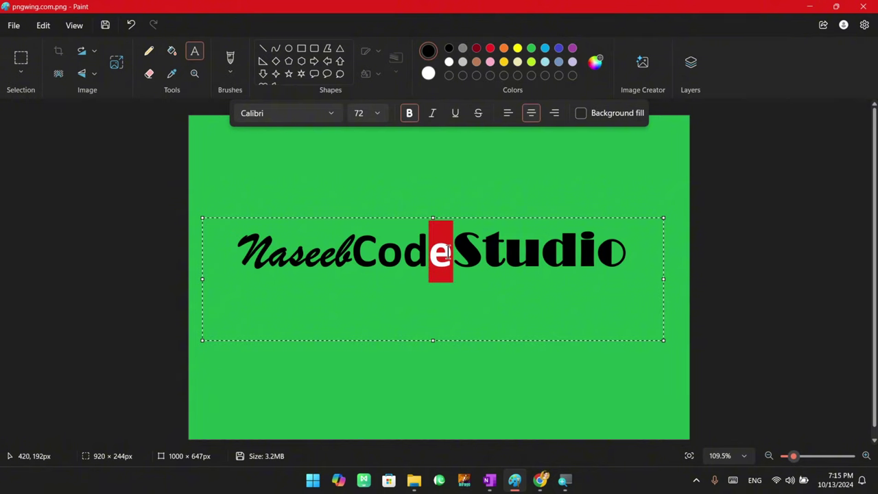
click(447, 251)
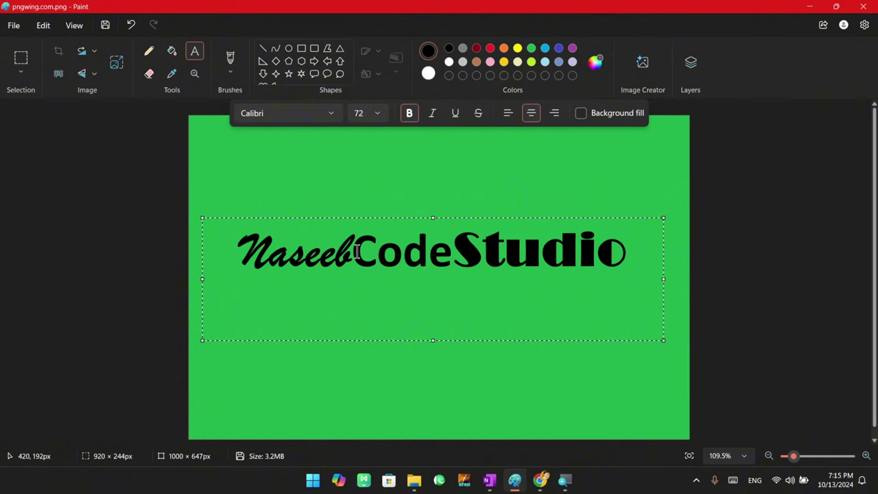
drag(356, 251, 453, 251)
click(332, 114)
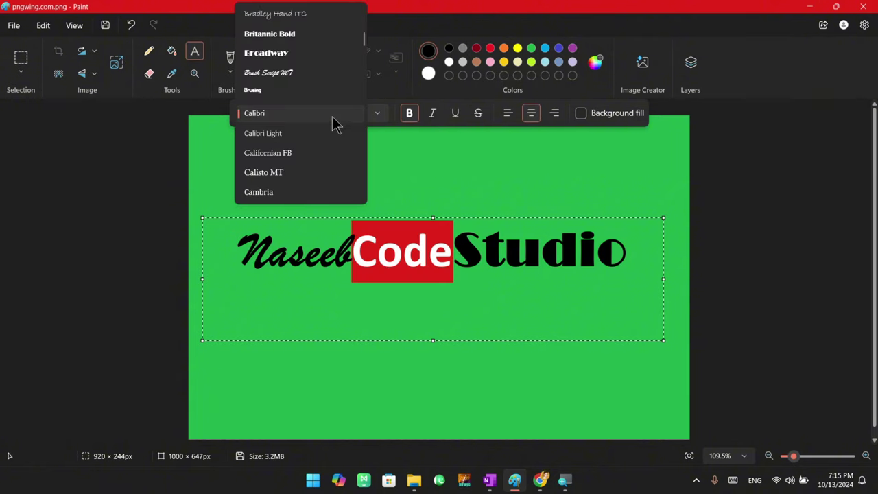
scroll(304, 143, down, 2)
scroll(300, 146, up, 3)
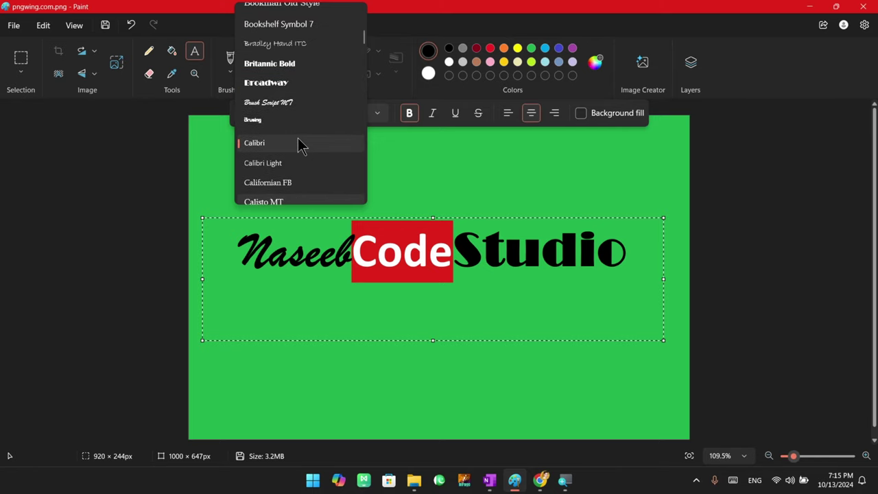
click(264, 120)
click(377, 274)
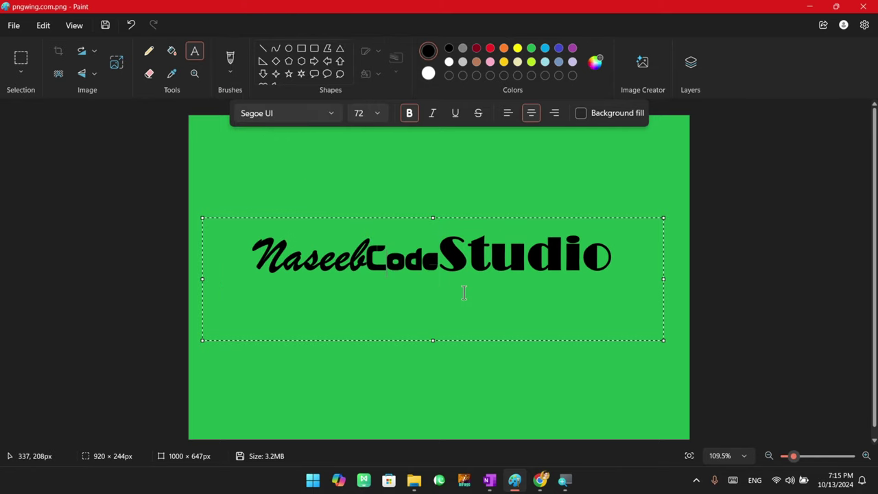
click(379, 116)
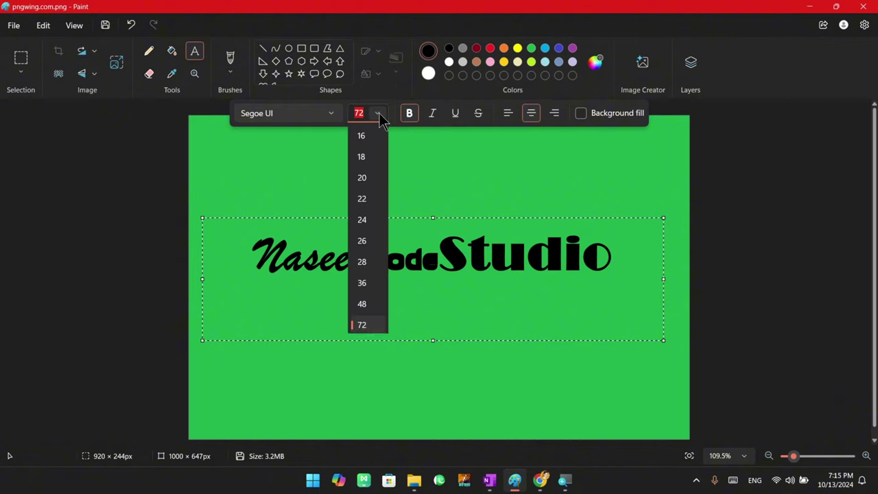
scroll(380, 134, up, 3)
scroll(367, 240, down, 5)
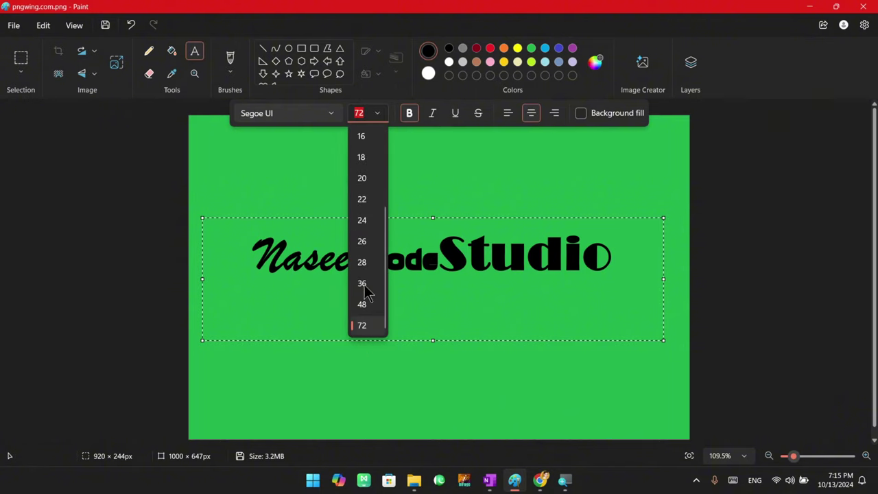
click(362, 112)
drag(364, 111, 353, 112)
key(Return)
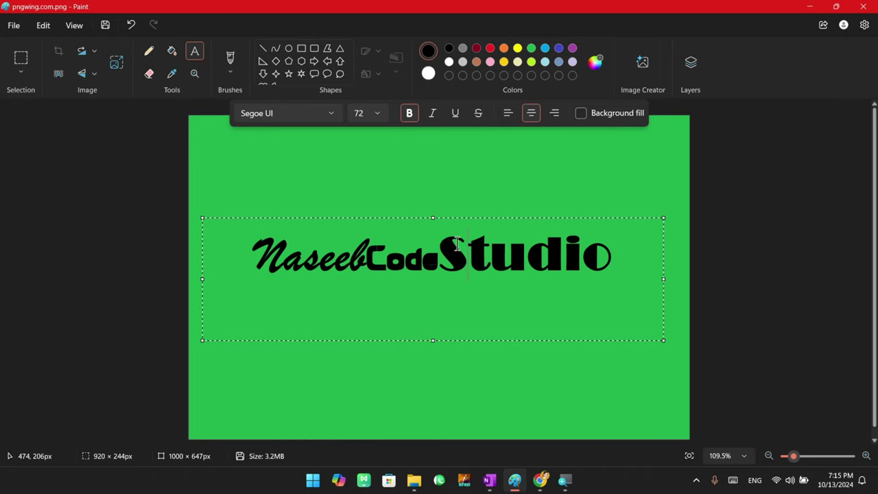
Select the word before Code, give it the Brusing font and turn off its bold formatting
drag(368, 256, 439, 258)
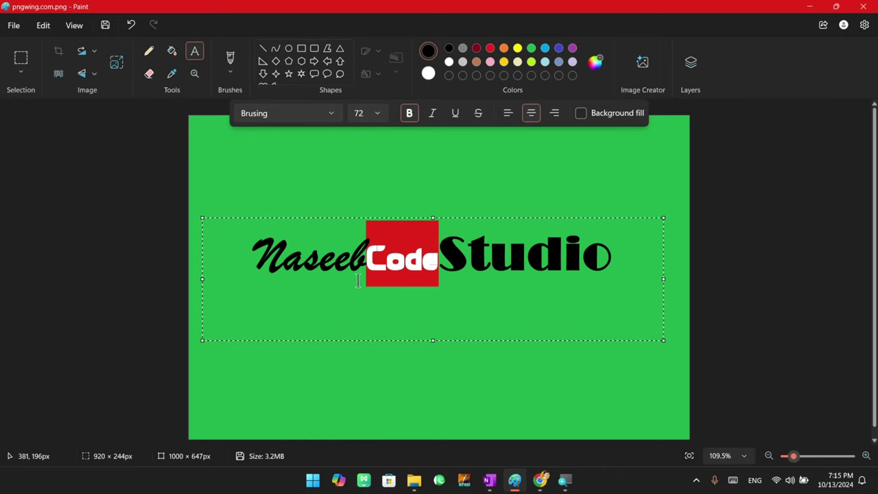
key(Left)
key(shift+Left)
key(shift+Left)
key(shift+Left)
key(shift+Left)
key(shift+Left)
key(shift+Left)
key(ctrl+y)
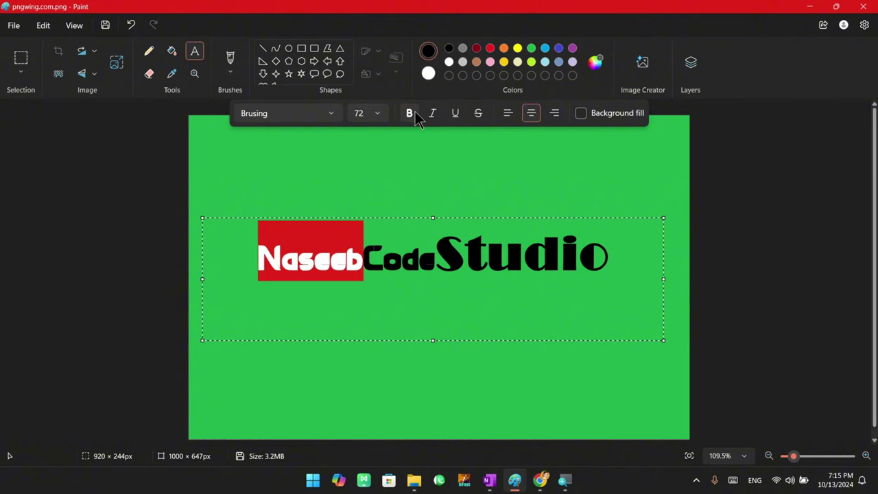
Select all the text in the text box and change its font to Roboto
click(389, 268)
key(ctrl+a)
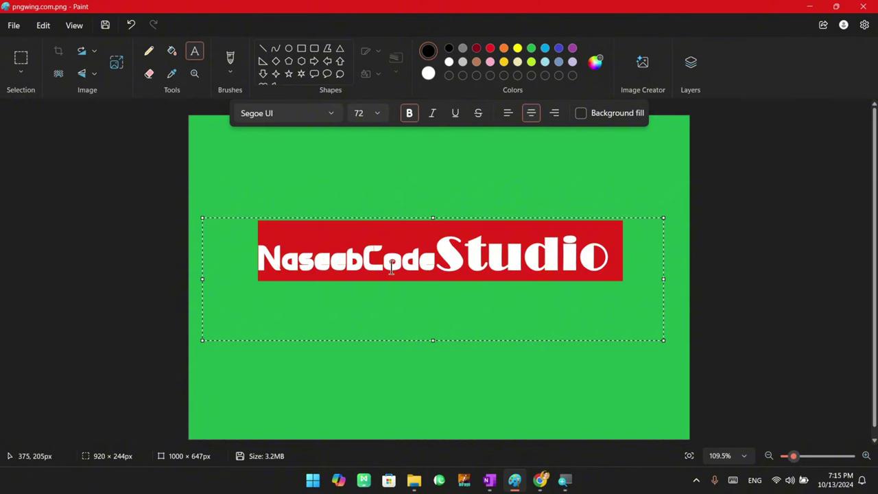
click(333, 114)
scroll(323, 184, up, 3)
scroll(323, 184, up, 3)
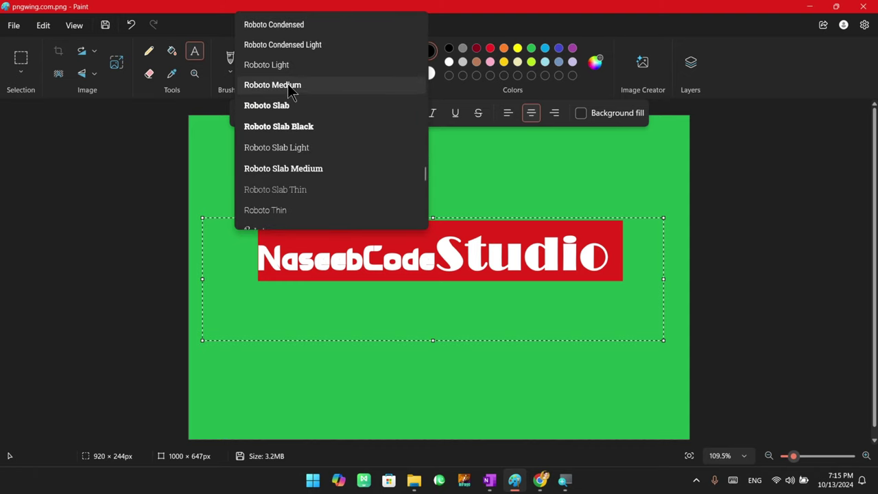
click(294, 65)
click(350, 267)
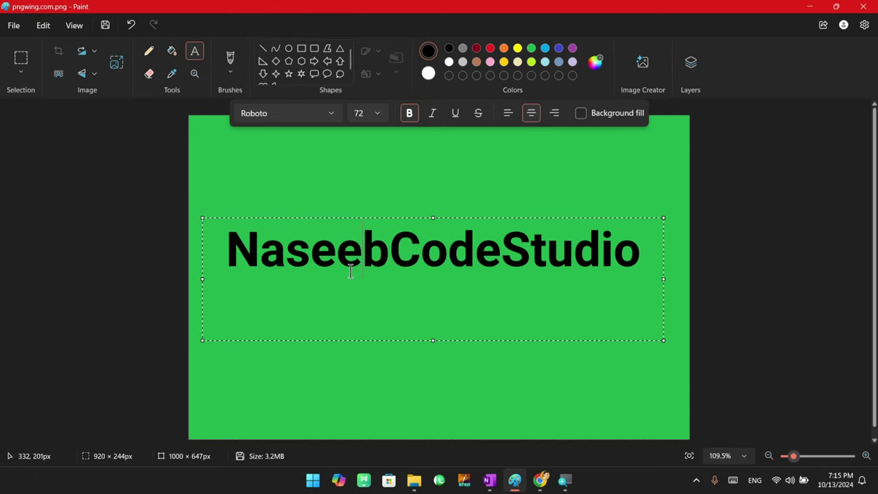
Select only the word Code in the middle of the text and turn off its bold formatting
drag(393, 251, 502, 251)
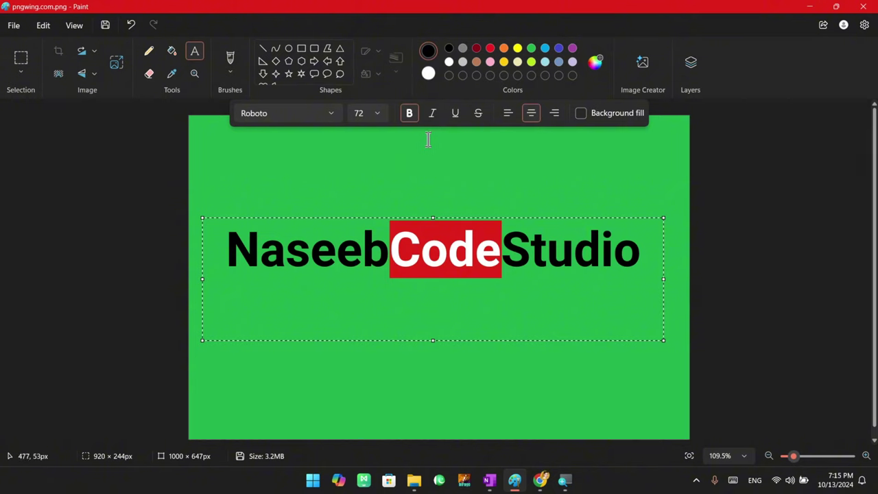
click(409, 113)
click(409, 113)
click(409, 113)
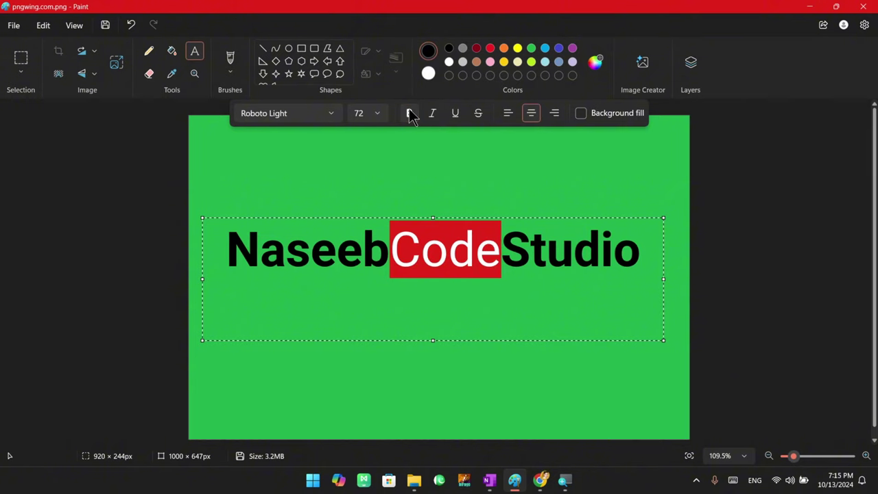
click(409, 113)
click(409, 113)
click(408, 114)
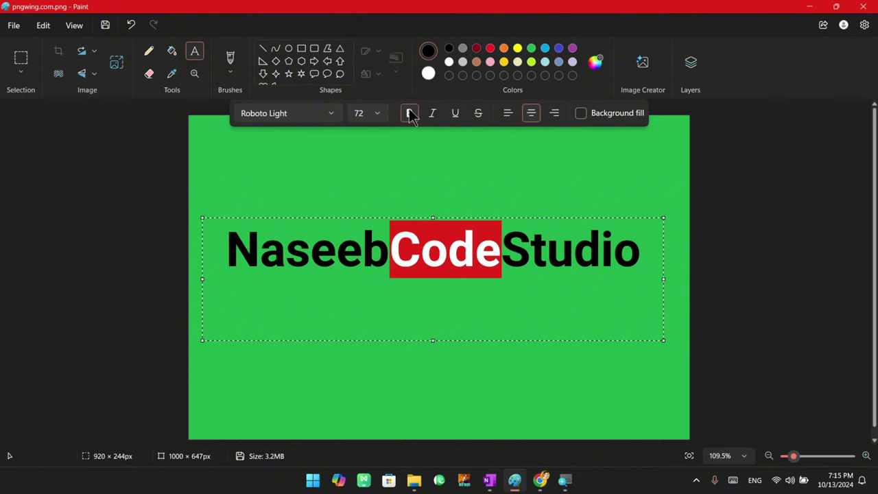
click(408, 113)
click(435, 266)
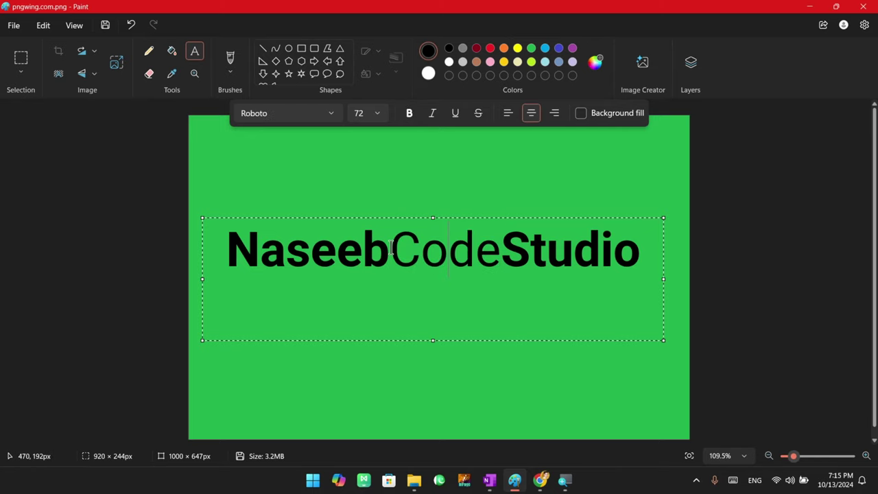
Reselect the word Code and toggle bold on and off several times, leaving it off
drag(391, 248, 501, 251)
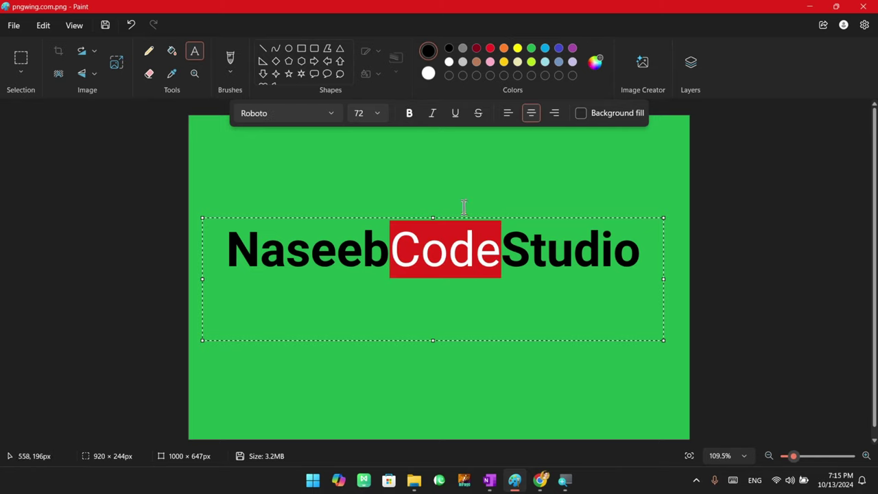
click(408, 114)
click(409, 113)
click(409, 114)
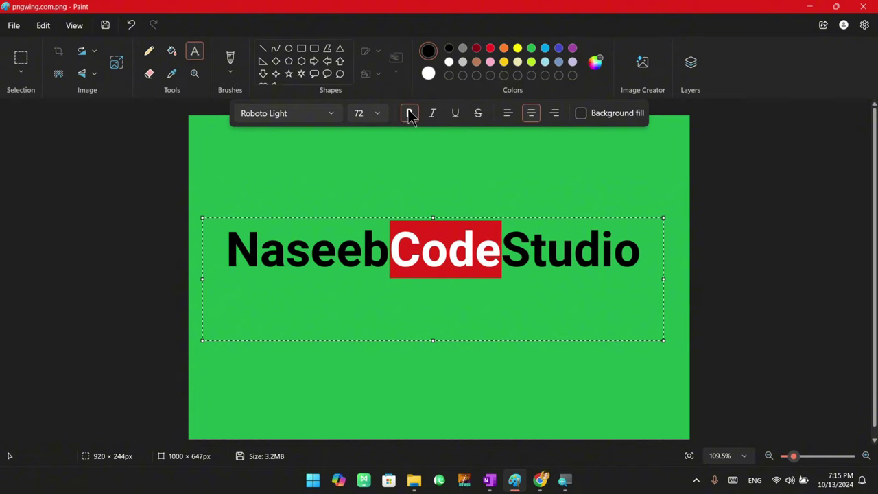
click(409, 114)
click(408, 113)
click(409, 114)
click(409, 114)
click(409, 113)
Toggle italic on and off for the selected word Code, leaving it off
click(431, 114)
click(431, 113)
click(431, 113)
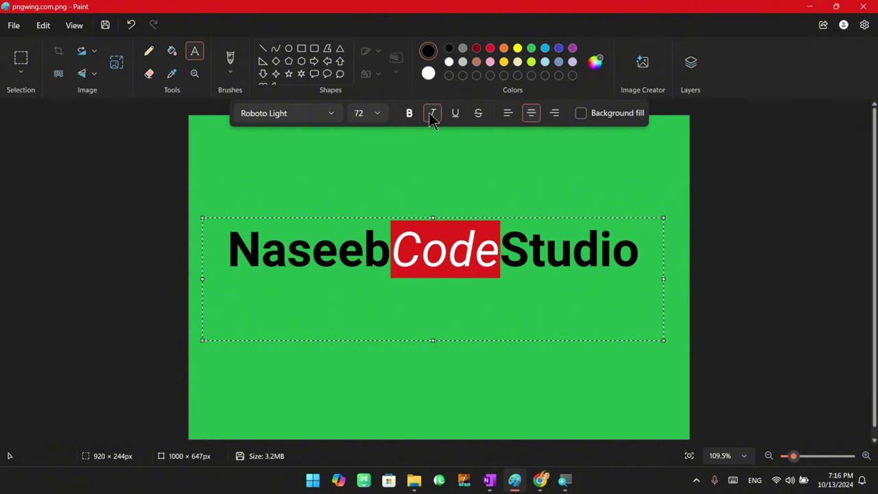
click(430, 113)
click(430, 113)
click(431, 114)
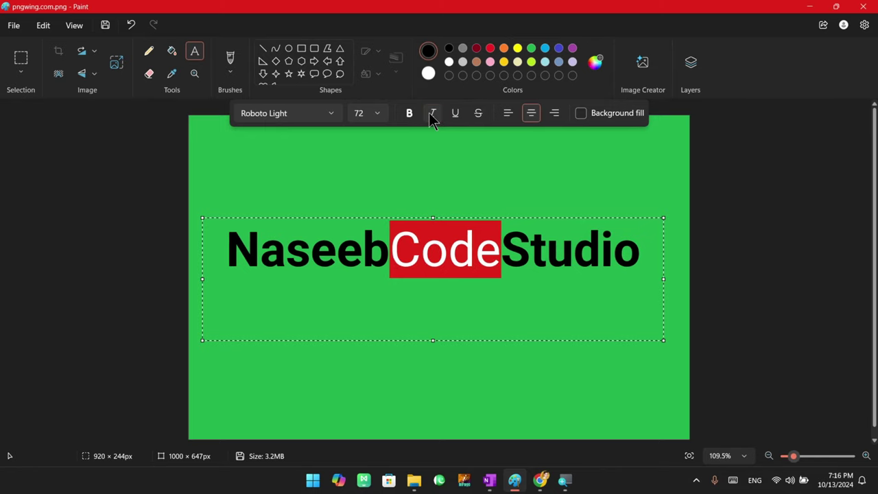
Underline the word Code and apply strikethrough to it as well
click(454, 116)
click(444, 230)
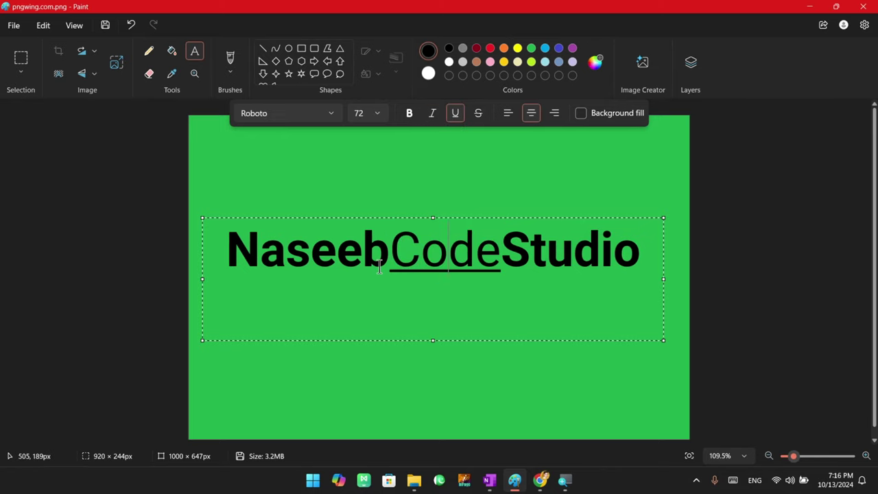
drag(379, 267, 506, 261)
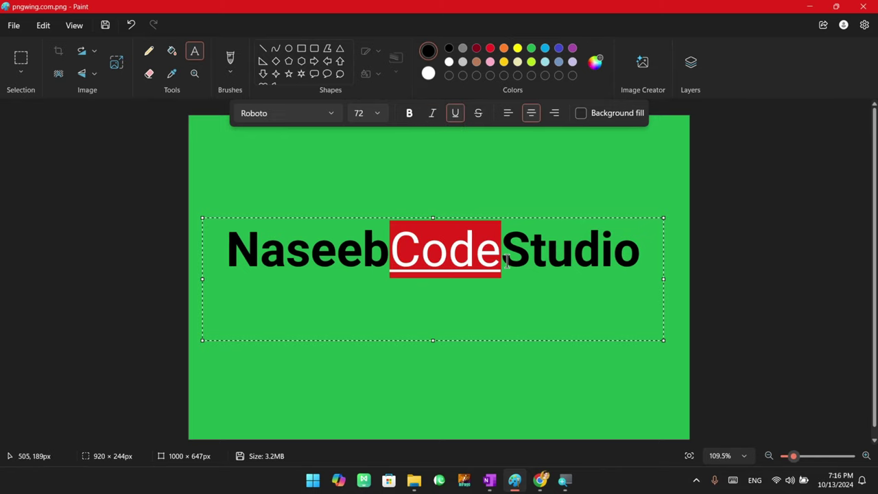
click(480, 114)
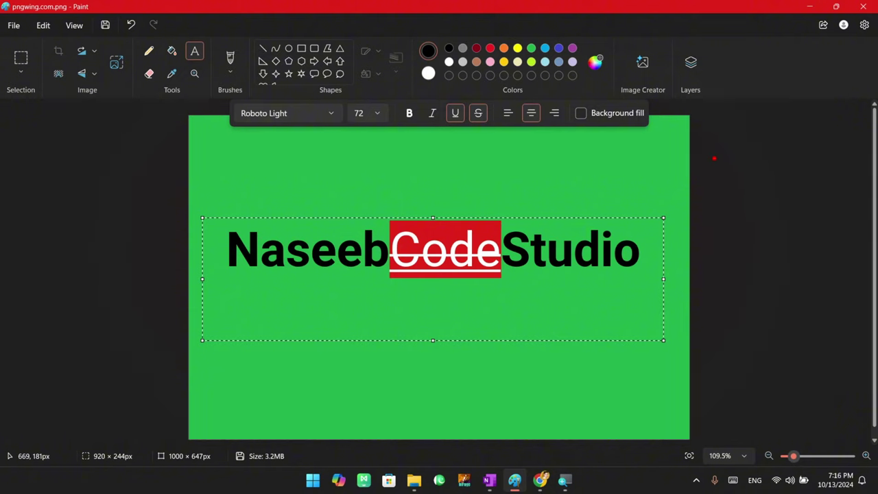
drag(714, 158, 836, 353)
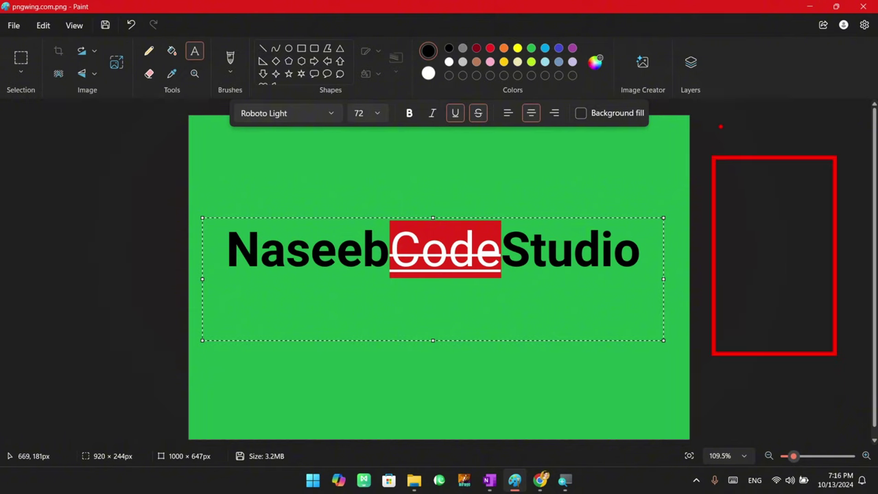
mouse_move(709, 116)
mouse_down()
mouse_move(717, 133)
mouse_move(741, 127)
mouse_up()
drag(755, 103, 762, 119)
drag(764, 99, 756, 120)
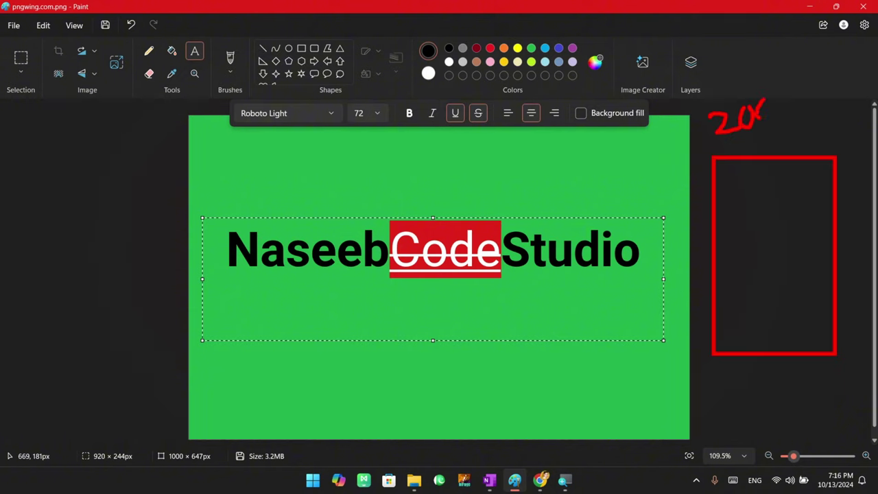
drag(783, 85, 846, 81)
drag(819, 104, 848, 96)
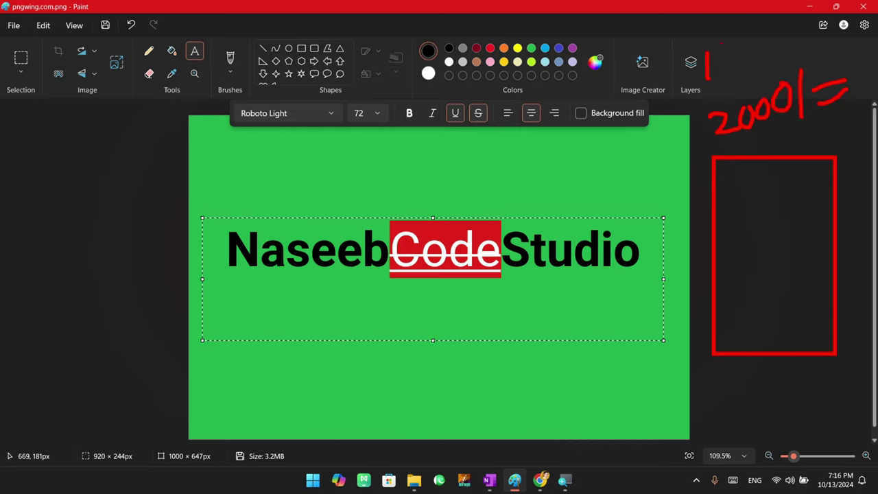
drag(737, 39, 735, 42)
drag(753, 39, 751, 42)
drag(767, 24, 763, 73)
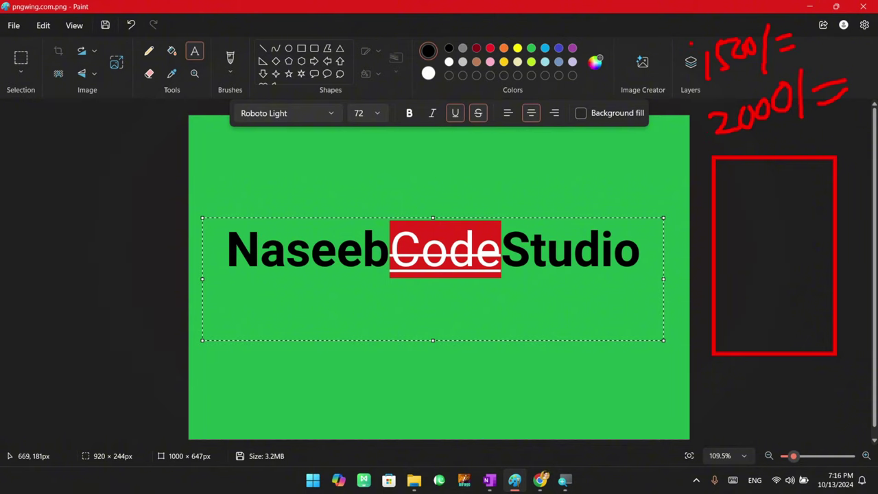
drag(703, 45, 728, 23)
drag(793, 109, 826, 95)
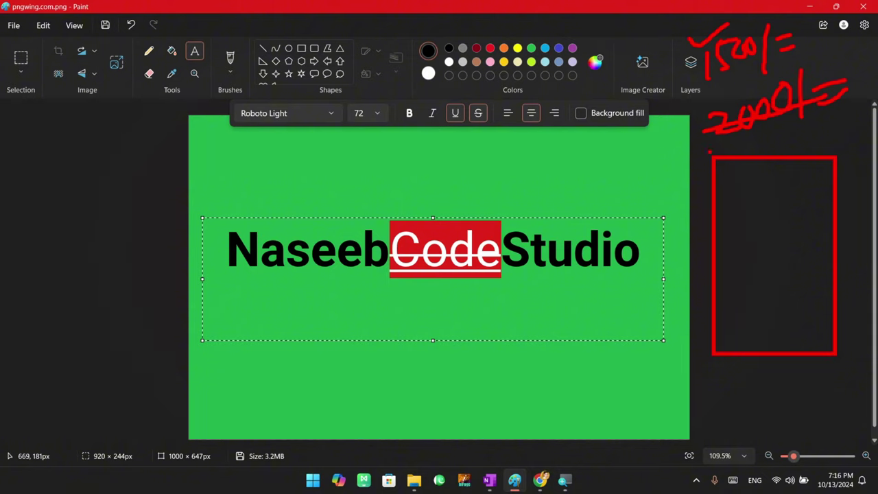
key(Escape)
Select the word Code and remove its strikethrough
click(421, 245)
drag(399, 250, 491, 251)
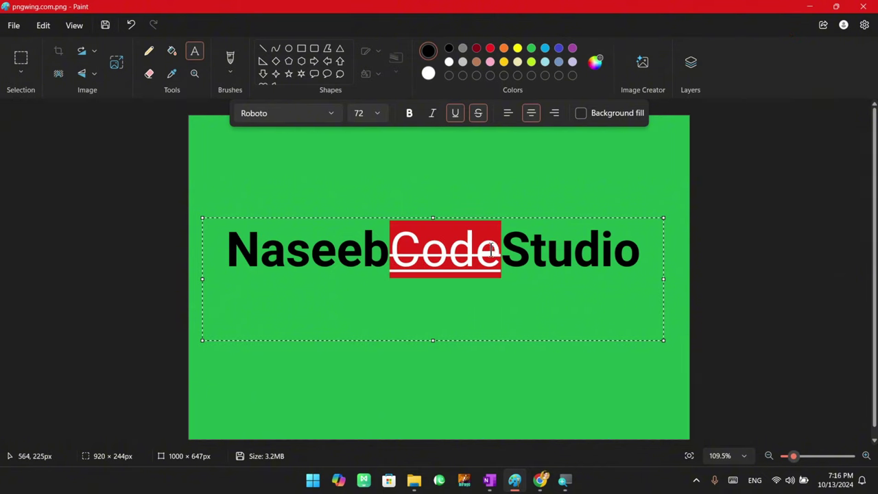
click(480, 111)
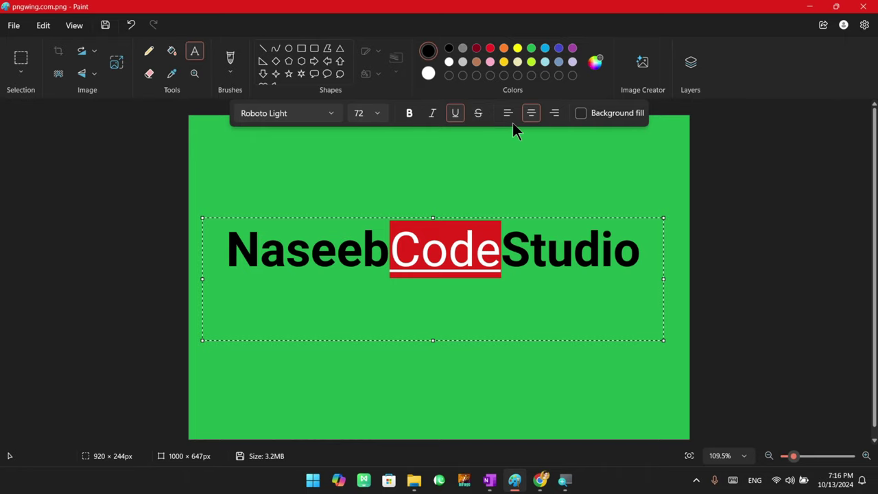
Try left, centre and right alignment for the text, returning it to centre alignment
click(502, 117)
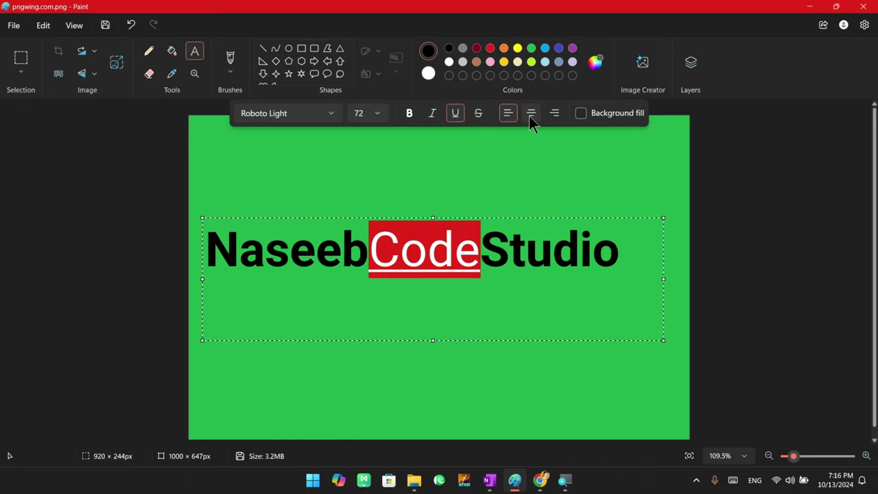
click(529, 115)
click(552, 114)
click(529, 114)
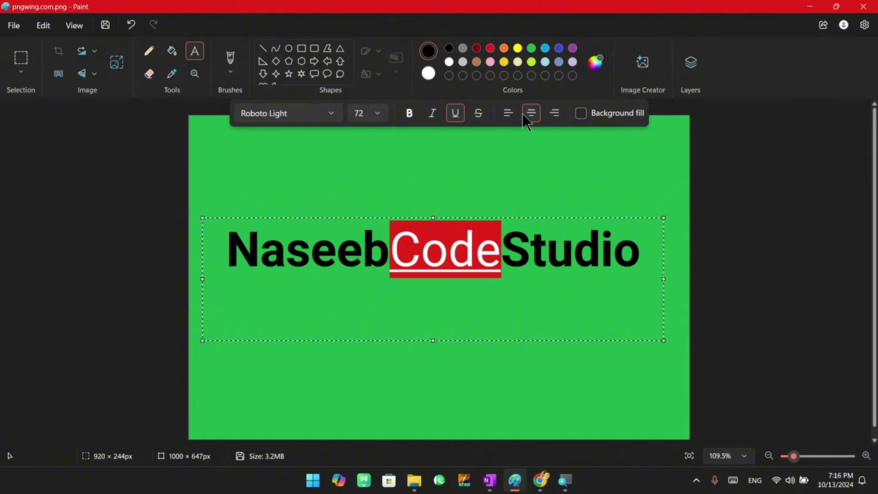
click(507, 113)
click(533, 115)
click(530, 237)
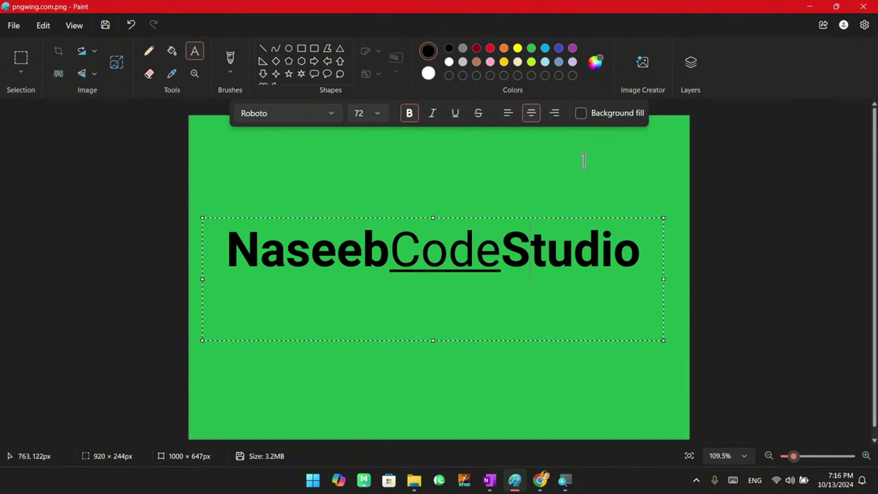
Commit the text to the canvas and try to reopen it for editing with the Text tool
drag(422, 254, 541, 255)
click(489, 306)
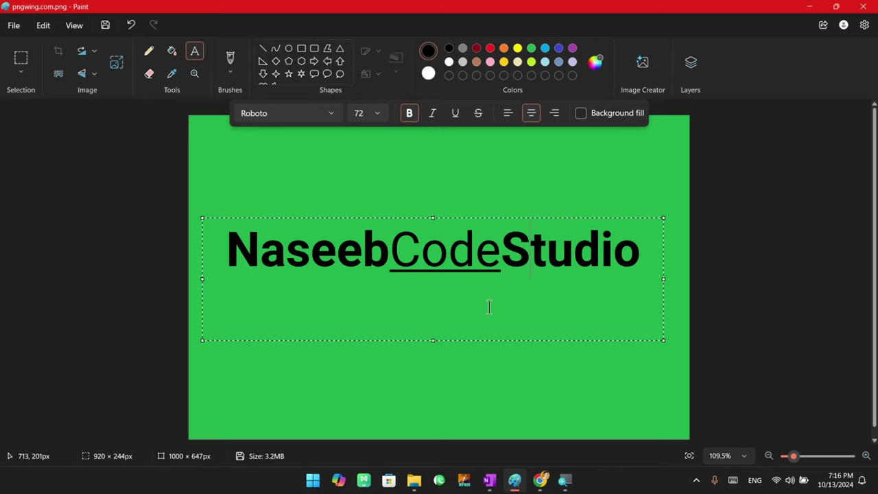
click(477, 215)
click(451, 253)
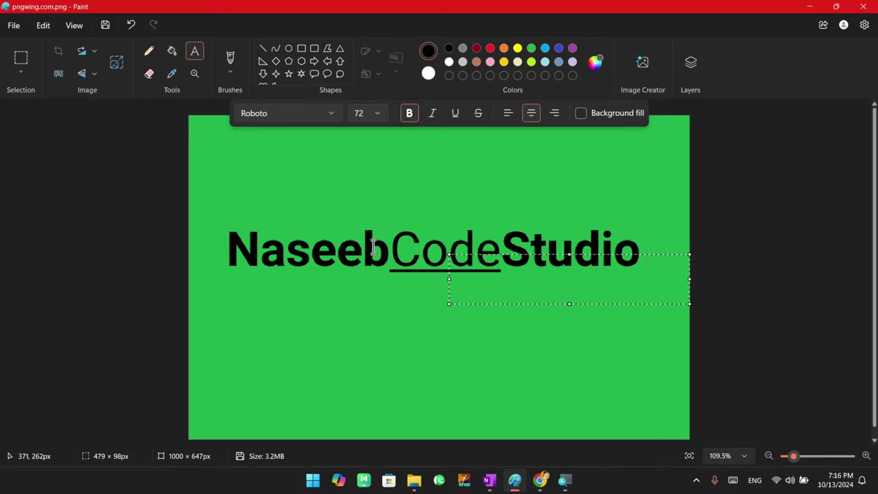
click(345, 249)
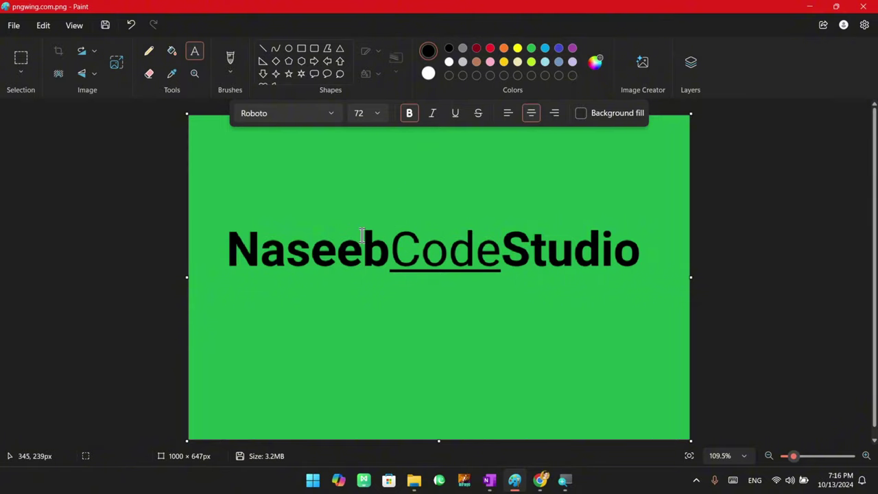
Delete the entire canvas content and fill the empty canvas with black
key(ctrl+a)
key(Delete)
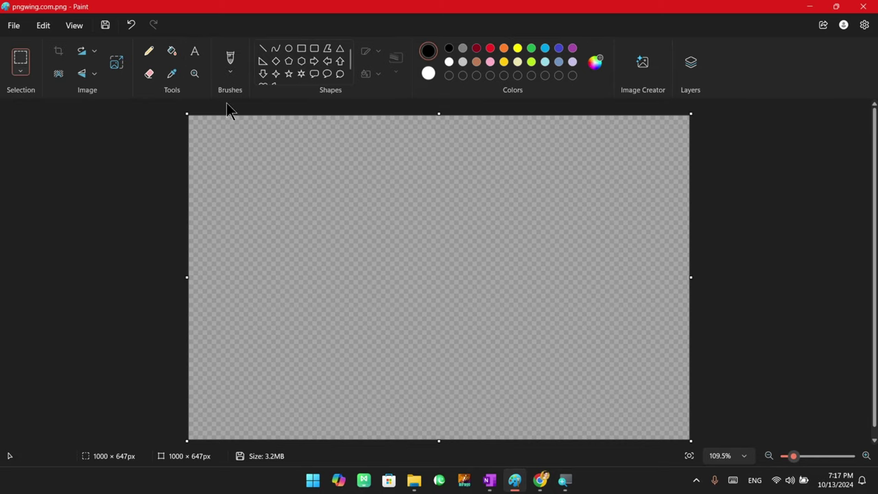
click(172, 50)
click(437, 118)
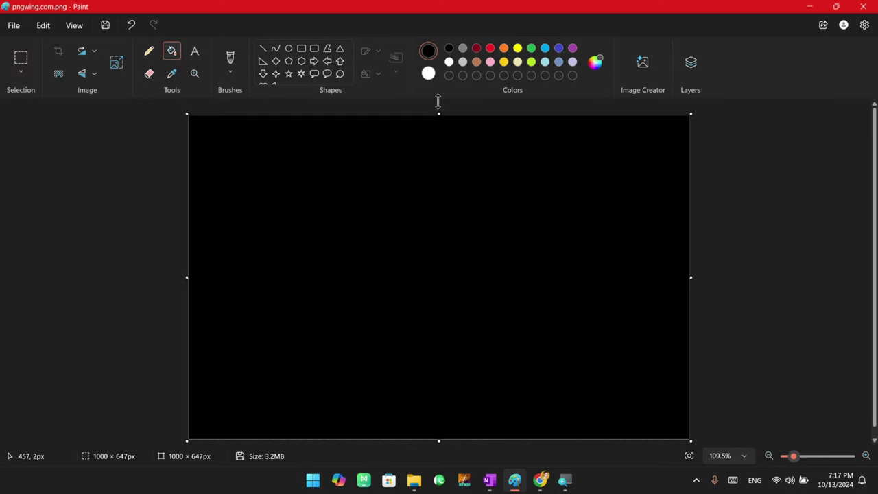
Add a text box across the middle of the black canvas and enter the studio name in it
click(195, 51)
drag(332, 263, 689, 314)
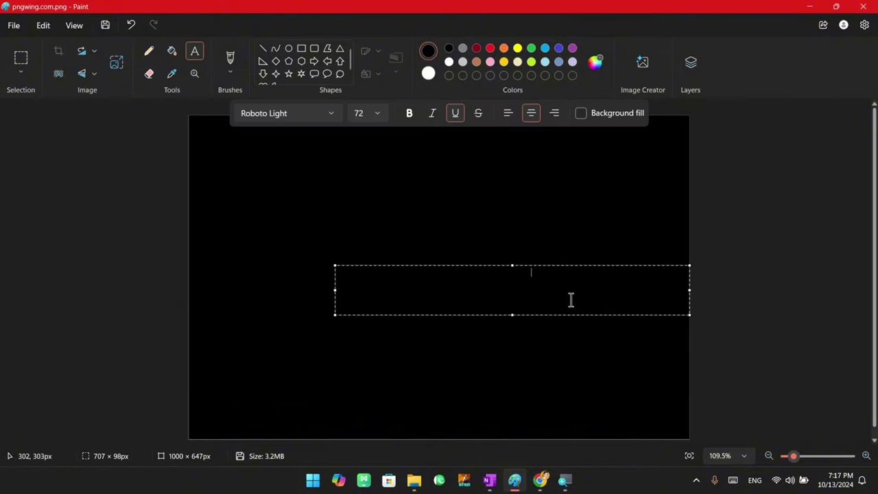
text(Hello World)
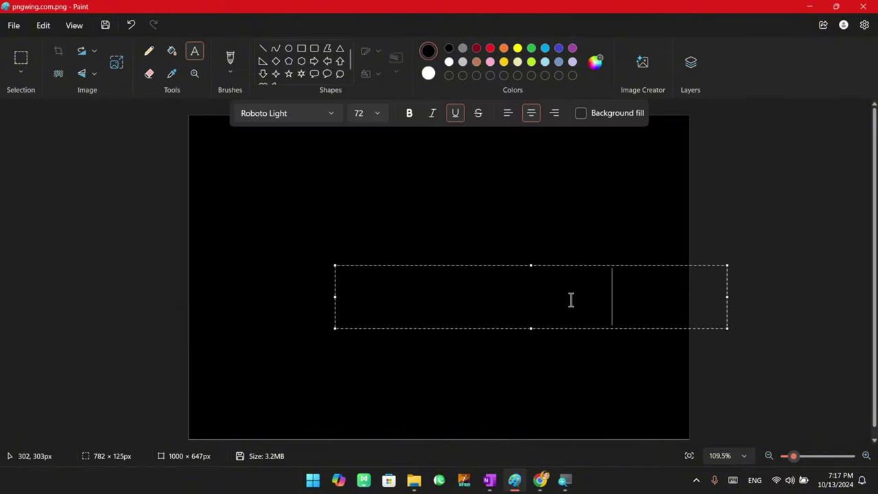
text(Nandi)
key(Return)
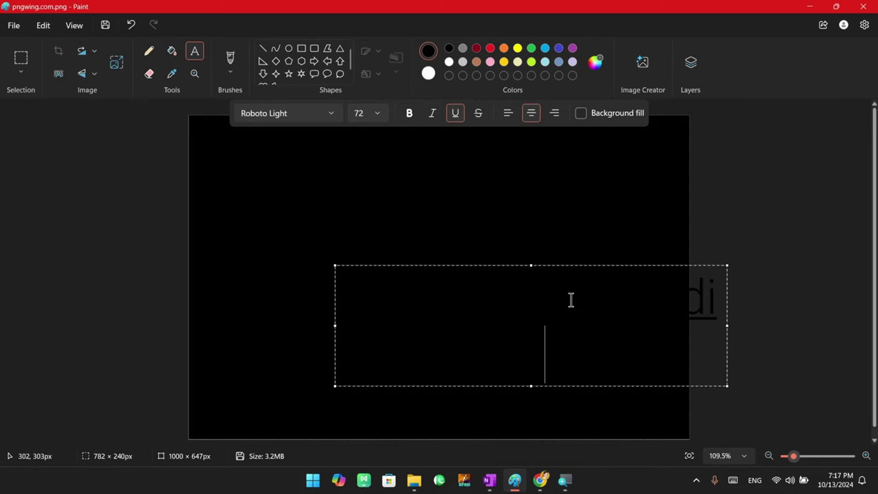
Select all the text, widen its box to about 970 px, and try left alignment before returning to centre
key(ctrl+a)
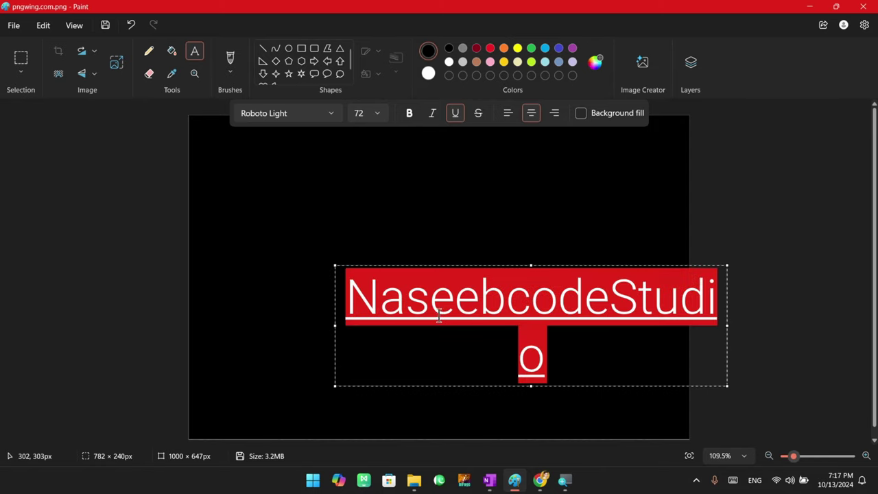
drag(335, 325, 243, 310)
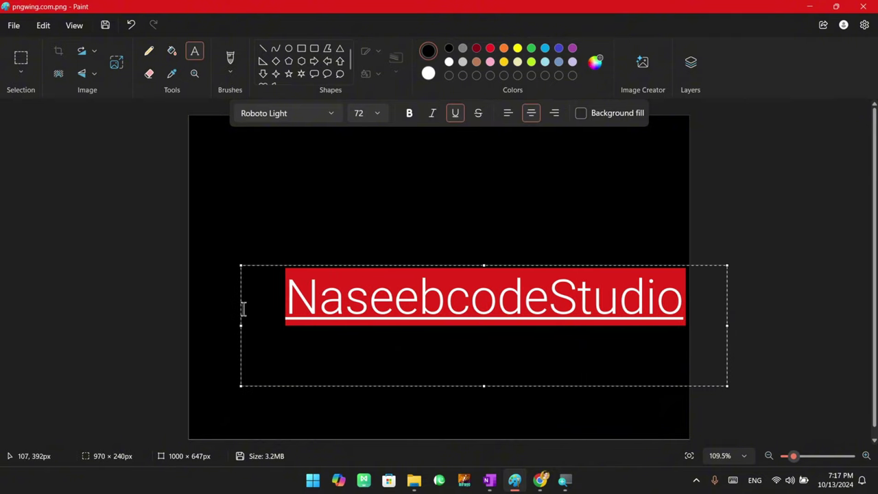
click(508, 113)
click(529, 113)
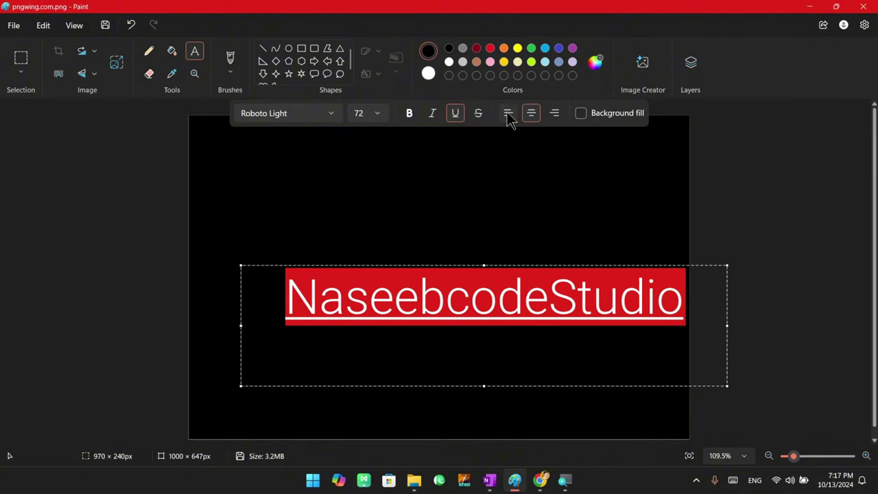
Try left and right alignment on the selected text before returning it to centre
click(508, 113)
click(531, 114)
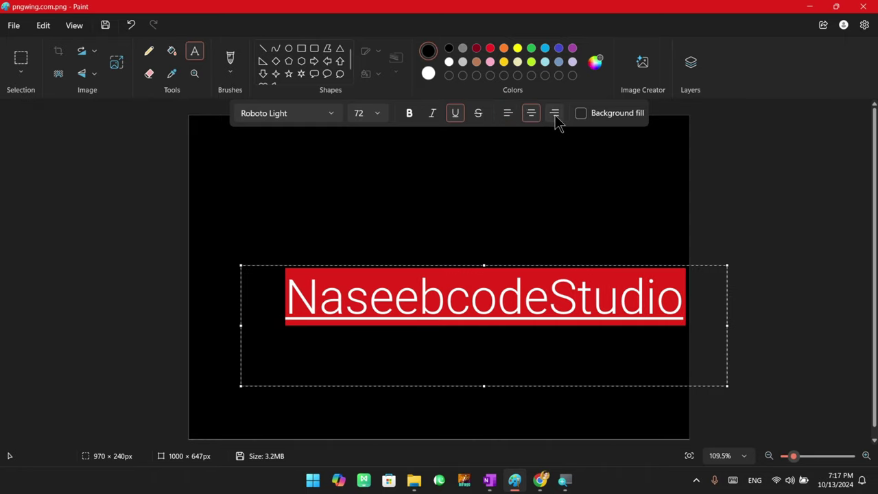
click(554, 113)
click(533, 114)
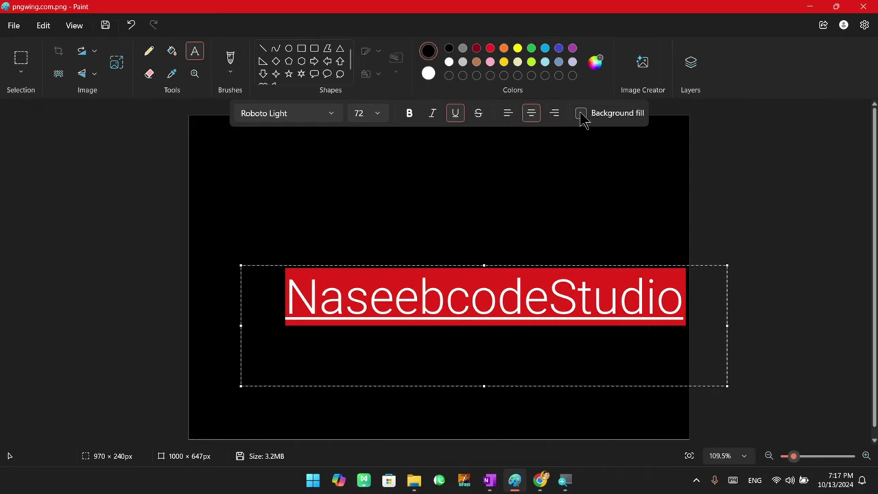
Turn on background fill for the text box and set the background colour to red
click(581, 114)
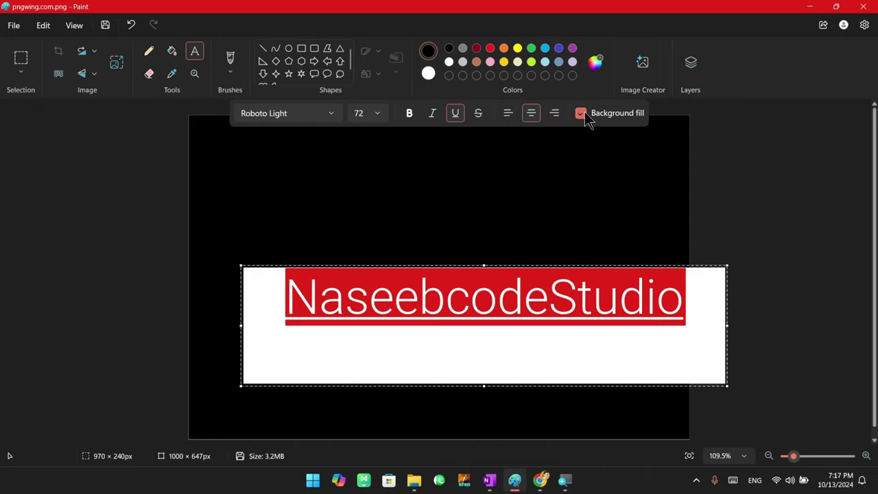
click(501, 310)
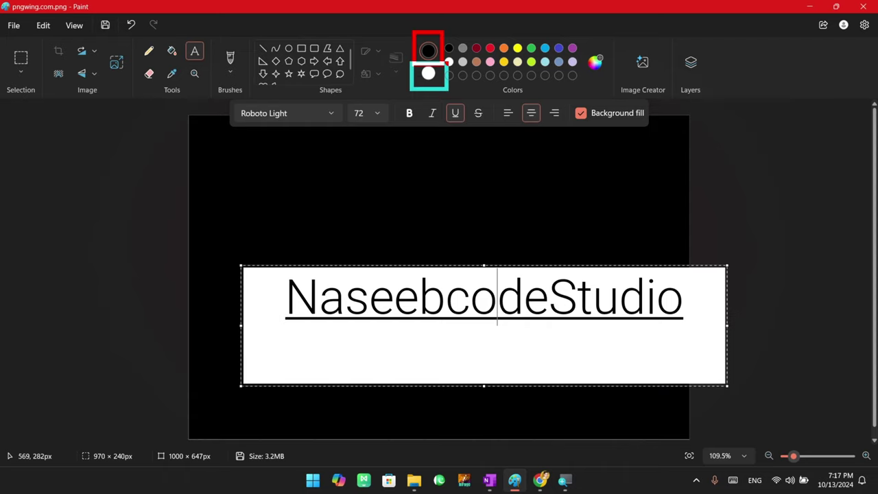
click(428, 74)
click(476, 49)
click(489, 48)
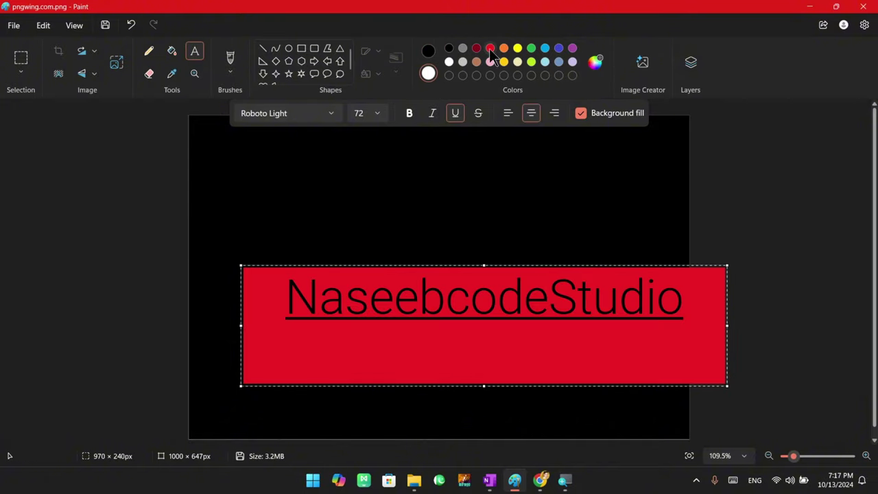
Try several other palette colours as the text box background, including green and grey
click(543, 48)
click(572, 61)
click(449, 61)
click(530, 48)
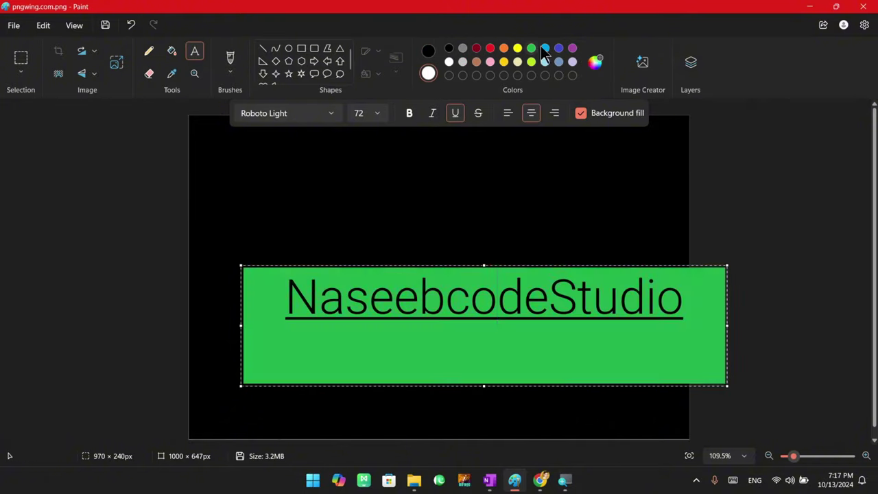
click(557, 62)
click(449, 49)
click(463, 48)
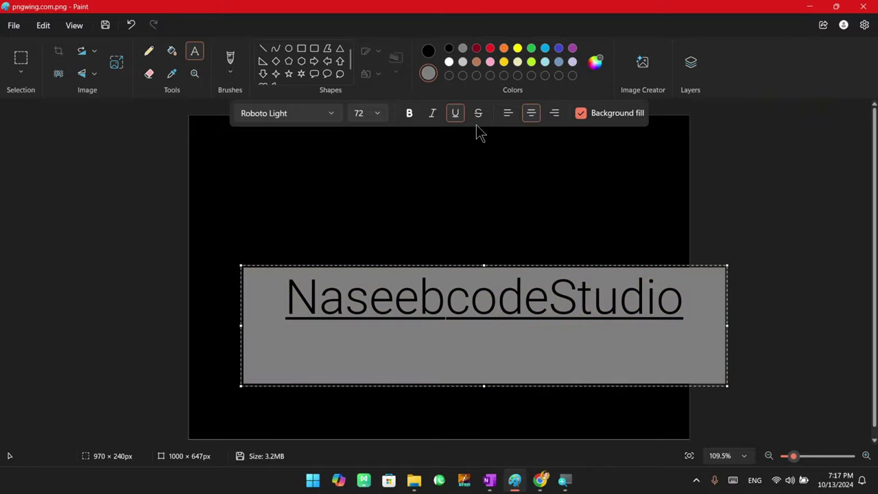
click(517, 61)
click(559, 61)
Adjust the grey background shade with the colour editor's slider and apply it to the text box
click(594, 63)
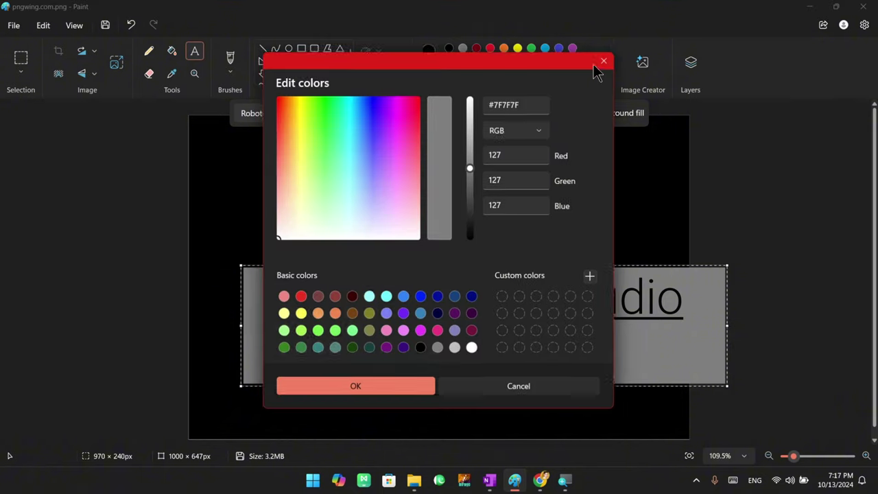
drag(472, 171, 460, 214)
click(388, 391)
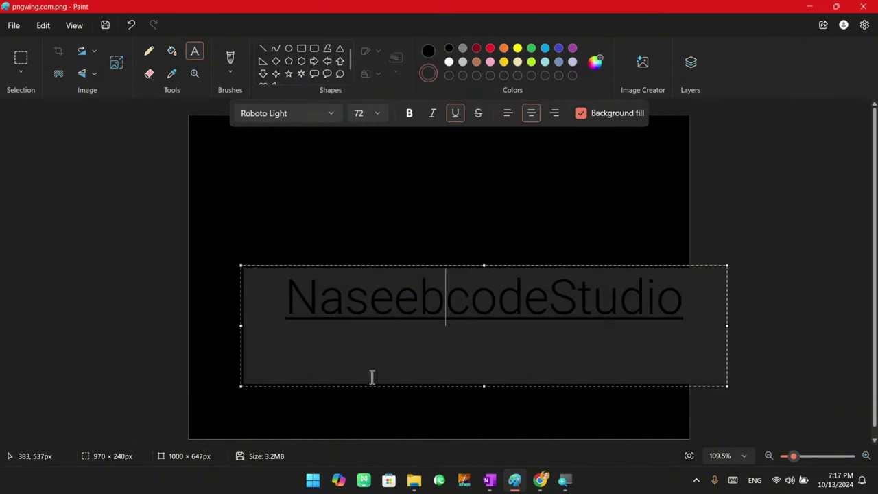
Select all the text, set its colour to yellow and its font to Roboto Slab Black
drag(286, 300, 688, 305)
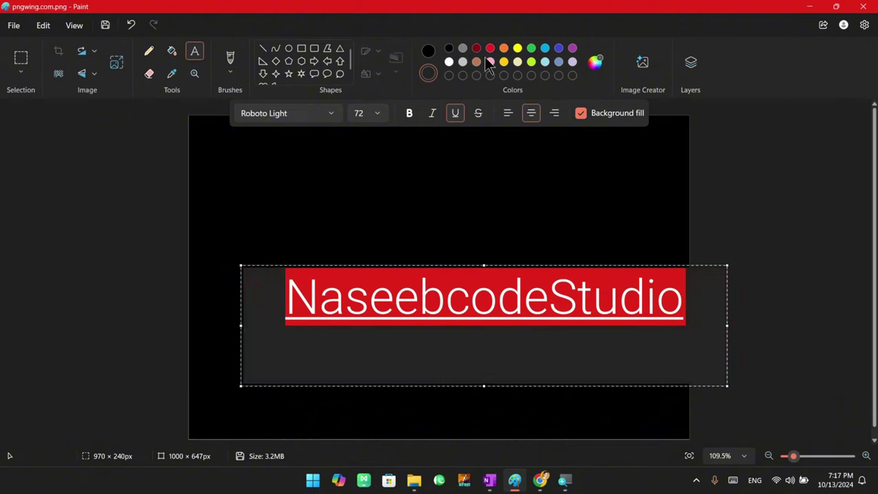
click(427, 55)
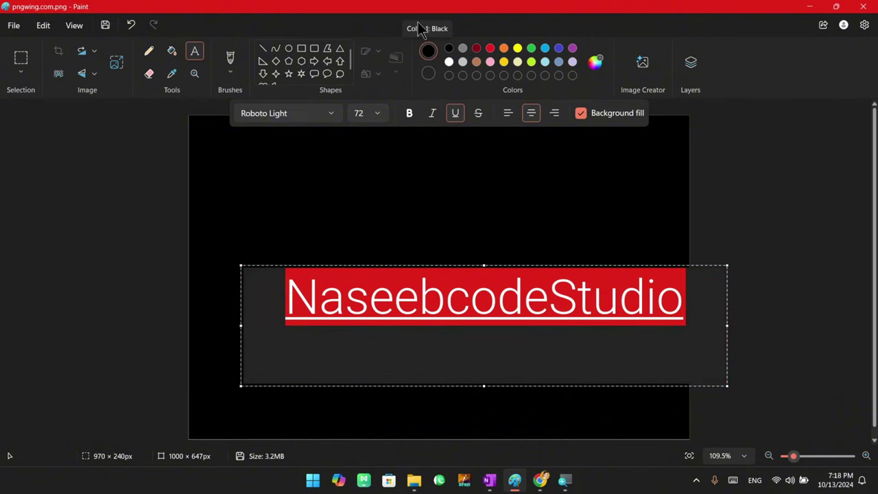
click(476, 48)
click(517, 48)
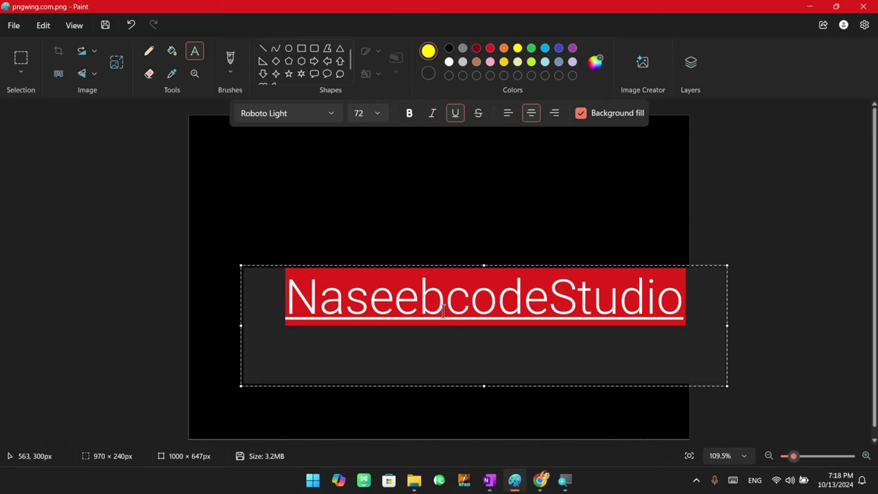
click(451, 306)
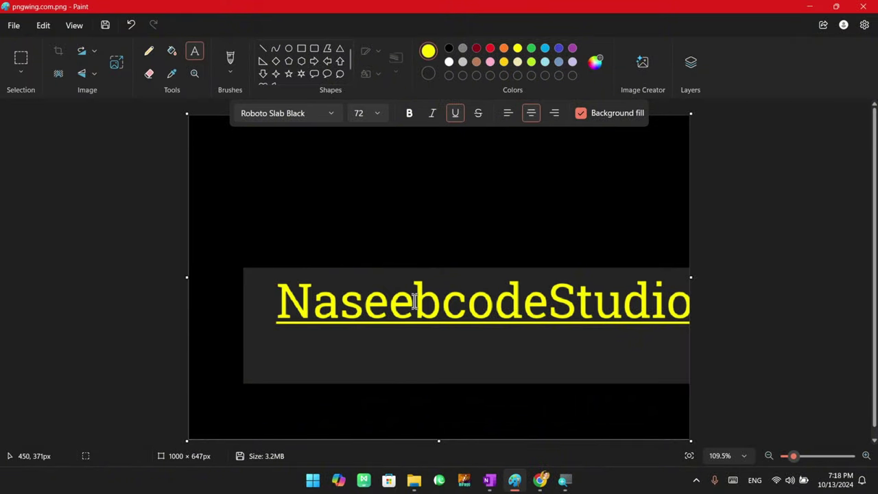
Place empty text boxes above and over the yellow text, the larger one about 787 × 294 px
click(296, 175)
click(297, 260)
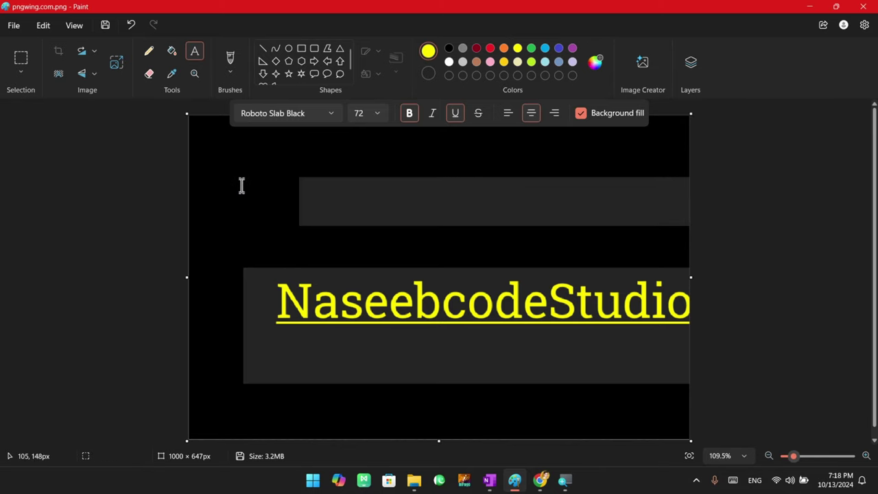
drag(230, 161, 625, 308)
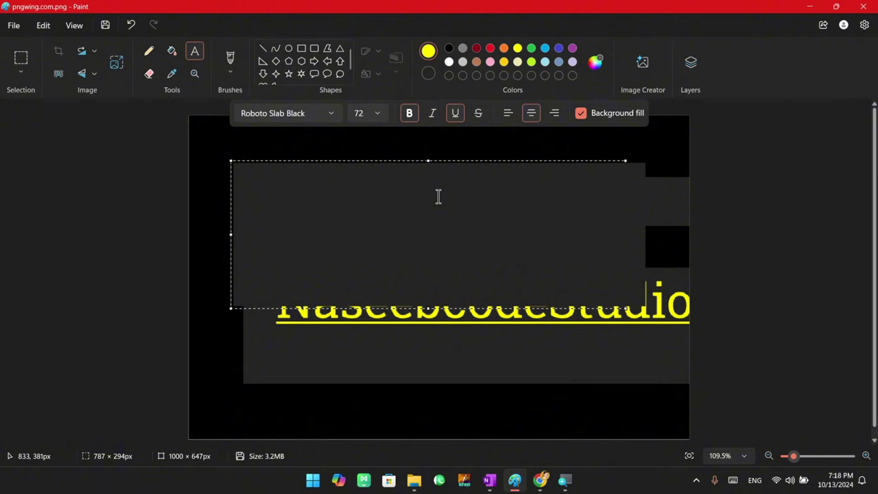
click(400, 151)
Clear everything from the canvas and fill it with solid black
key(ctrl+a)
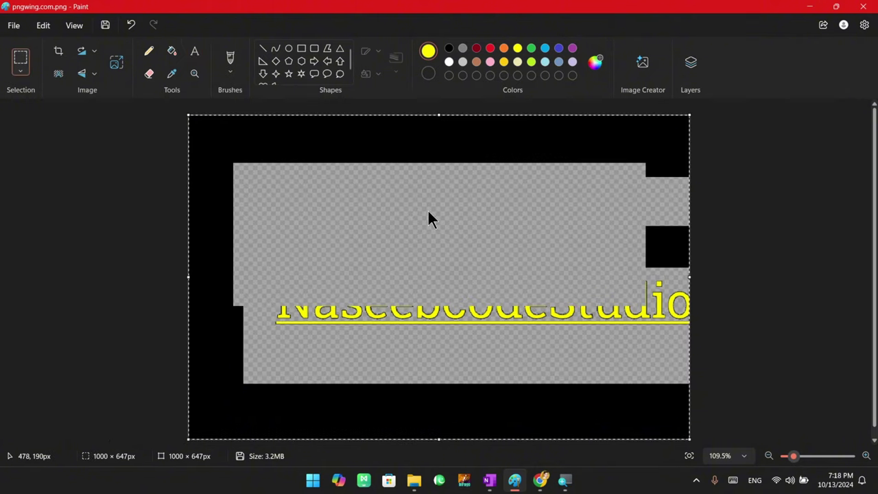
key(Delete)
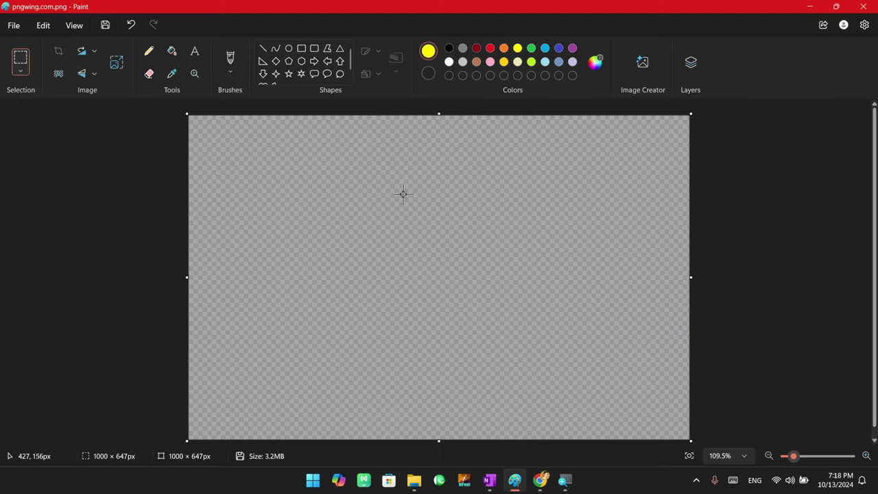
click(171, 51)
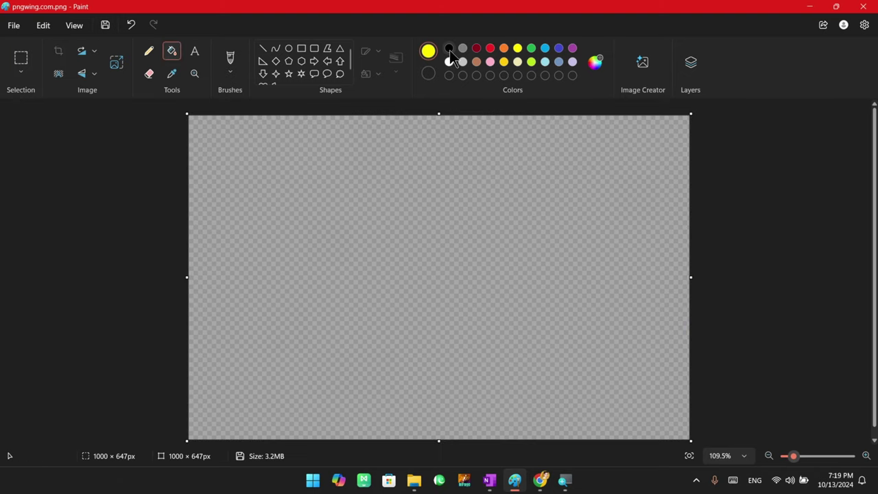
click(448, 48)
click(365, 196)
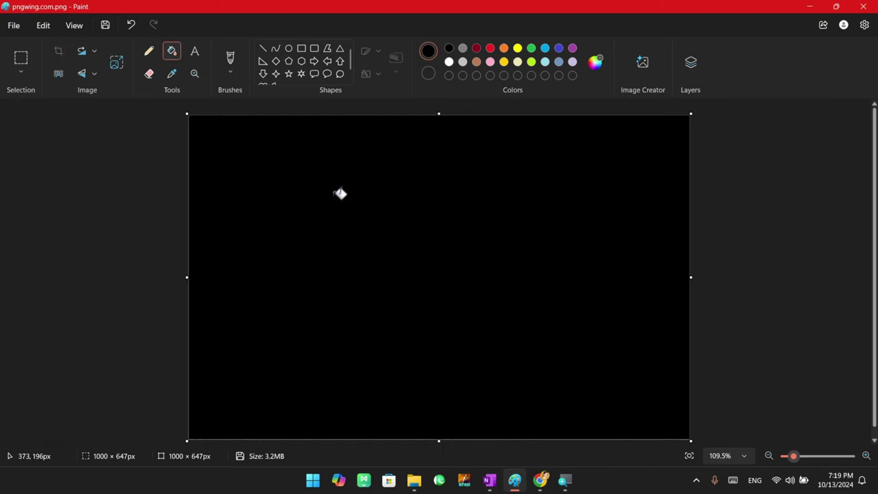
Erase freehand zigzag strokes across the upper black canvas, and draw a thick orange Pencil stroke below them
click(151, 81)
mouse_move(278, 206)
mouse_down()
mouse_move(325, 210)
mouse_move(350, 238)
mouse_move(345, 287)
mouse_move(394, 306)
mouse_move(583, 232)
mouse_move(600, 177)
mouse_move(458, 236)
mouse_move(432, 225)
mouse_move(393, 167)
mouse_move(312, 195)
mouse_up()
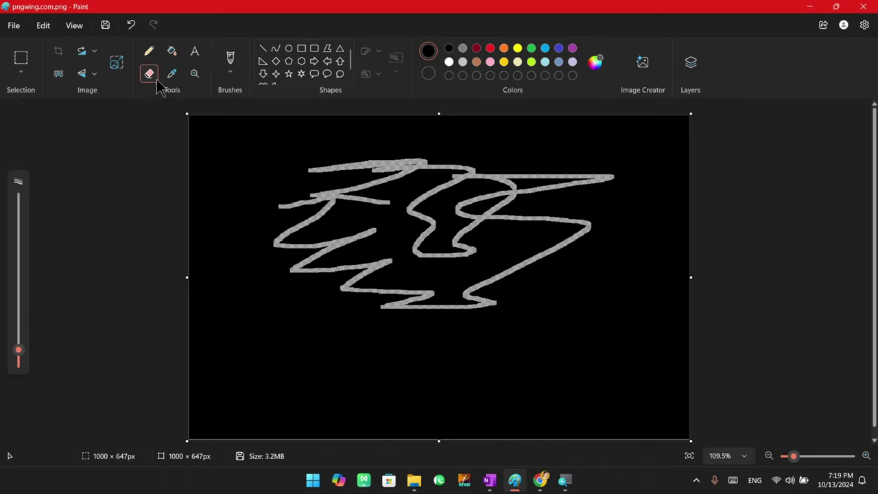
click(148, 51)
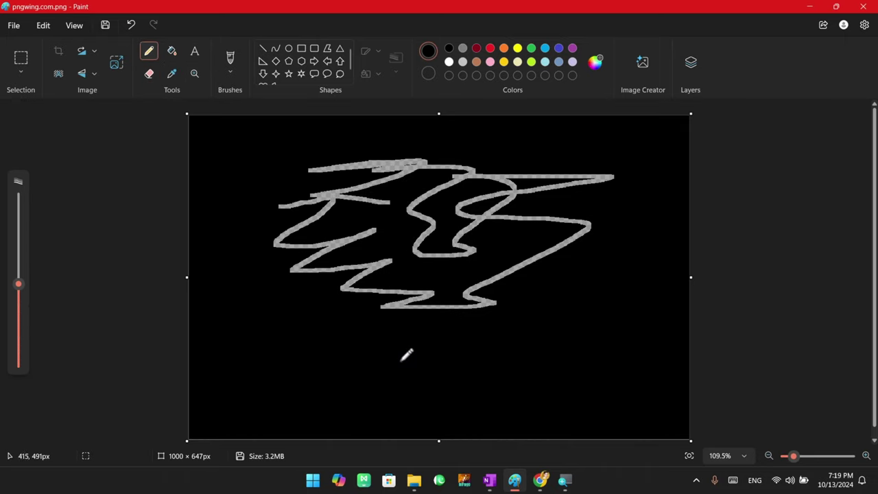
click(504, 48)
mouse_move(278, 341)
mouse_down()
mouse_move(312, 339)
mouse_move(353, 369)
mouse_move(478, 355)
mouse_move(504, 357)
mouse_up()
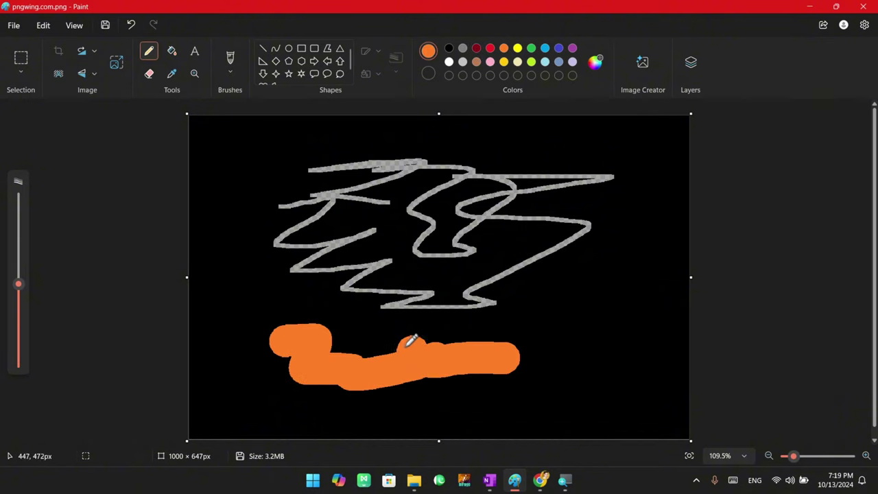
Erase most of the orange stroke and scribble eraser strokes over the rest of the canvas
click(149, 74)
mouse_move(247, 342)
mouse_down()
mouse_move(258, 371)
mouse_move(313, 322)
mouse_move(275, 337)
mouse_move(406, 324)
mouse_move(383, 367)
mouse_move(329, 377)
mouse_move(391, 356)
mouse_move(377, 366)
mouse_move(350, 356)
mouse_move(506, 352)
mouse_up()
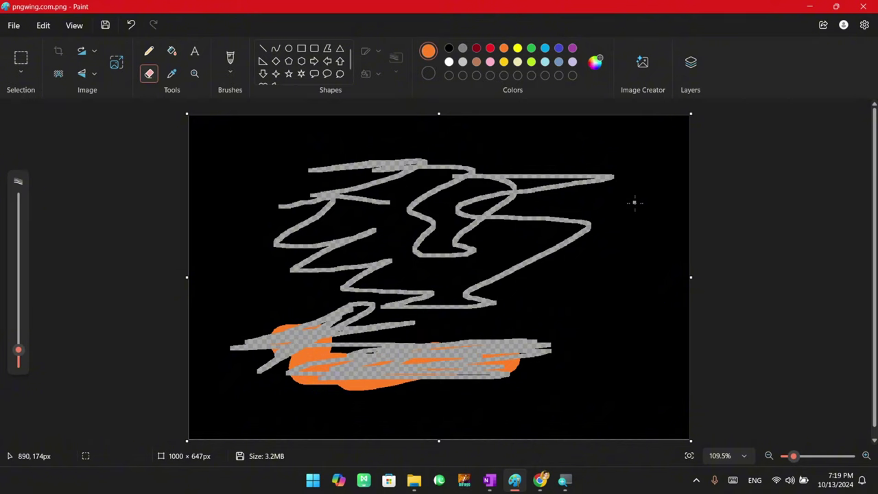
mouse_move(490, 361)
mouse_down()
mouse_move(438, 377)
mouse_move(467, 374)
mouse_move(418, 365)
mouse_move(458, 345)
mouse_move(623, 318)
mouse_move(571, 275)
mouse_move(372, 253)
mouse_move(250, 176)
mouse_move(301, 144)
mouse_move(424, 130)
mouse_move(499, 138)
mouse_move(441, 144)
mouse_move(418, 226)
mouse_up()
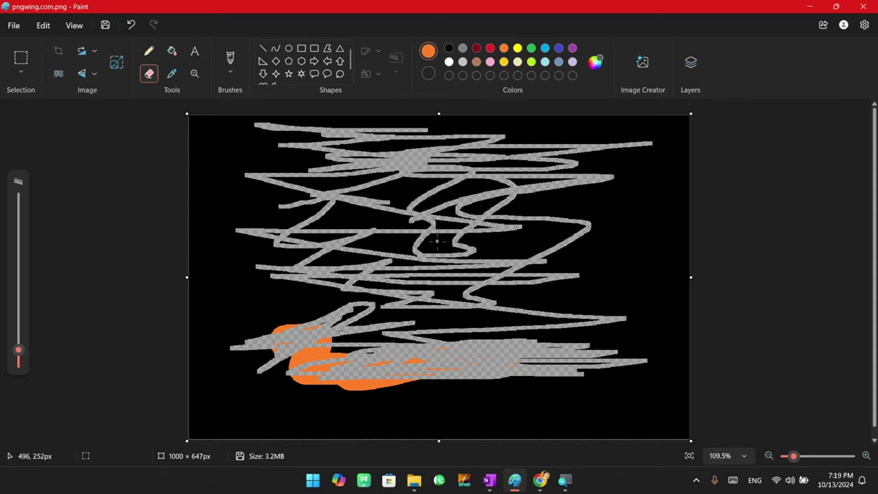
Select the whole canvas and delete its contents
key(ctrl+a)
key(Delete)
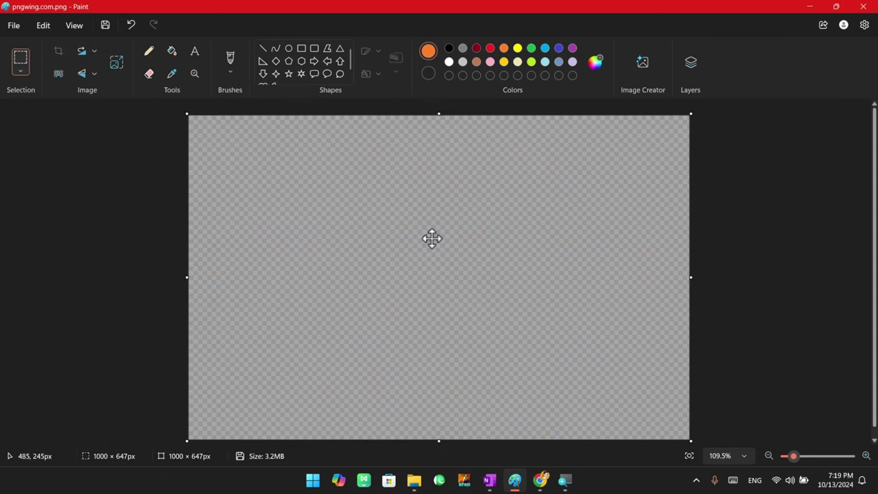
Draw a thick orange Pencil zigzag on the transparent canvas and erase streaks through it
click(148, 51)
mouse_move(303, 207)
mouse_down()
mouse_move(343, 254)
mouse_move(516, 333)
mouse_up()
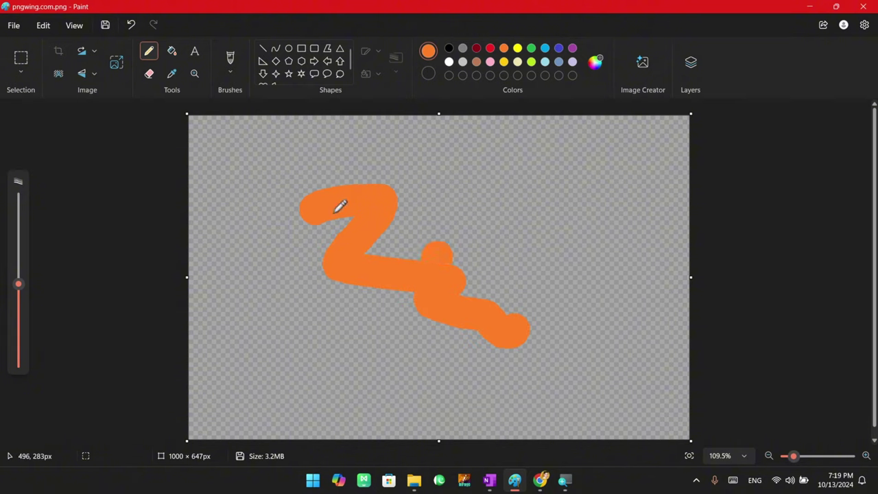
click(149, 73)
mouse_move(266, 180)
mouse_down()
mouse_move(299, 216)
mouse_move(294, 233)
mouse_move(441, 200)
mouse_move(450, 187)
mouse_move(260, 207)
mouse_move(287, 250)
mouse_move(507, 272)
mouse_move(392, 312)
mouse_move(544, 321)
mouse_up()
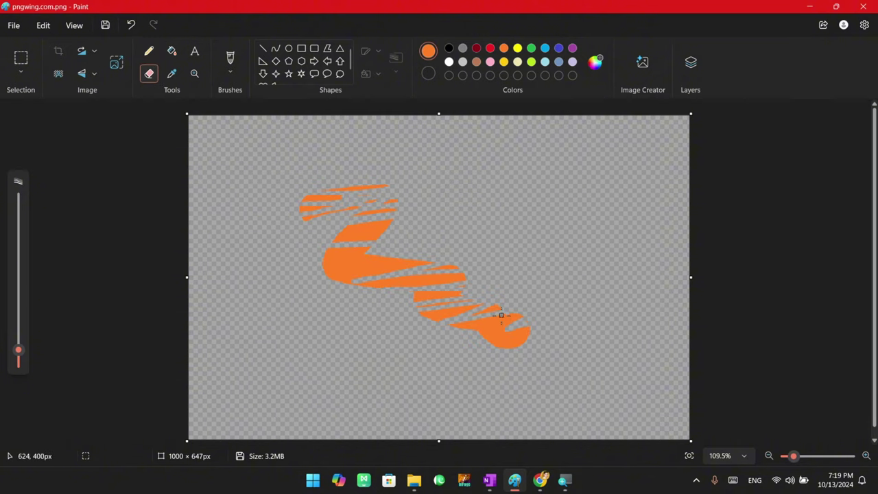
Undo the eraser strokes and the orange Pencil zigzag
key(ctrl+z)
key(ctrl+z)
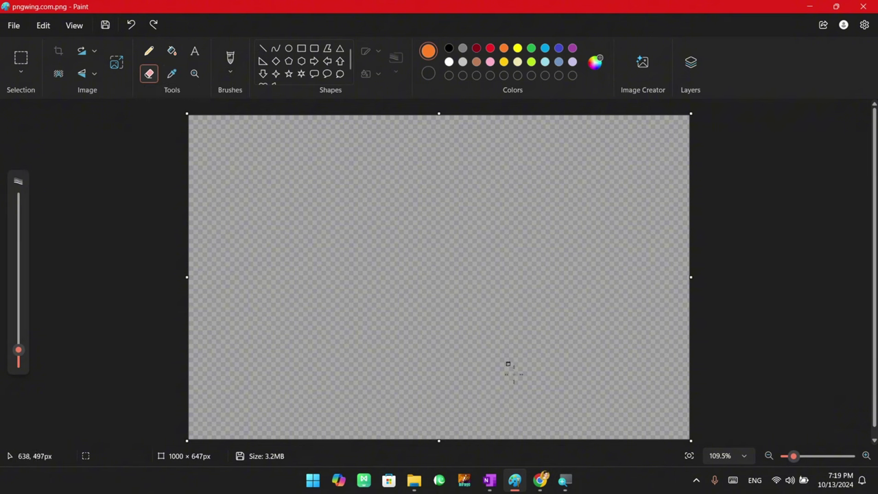
Switch to the remove.bg page in Chrome and open Snipping Tool over it
click(541, 479)
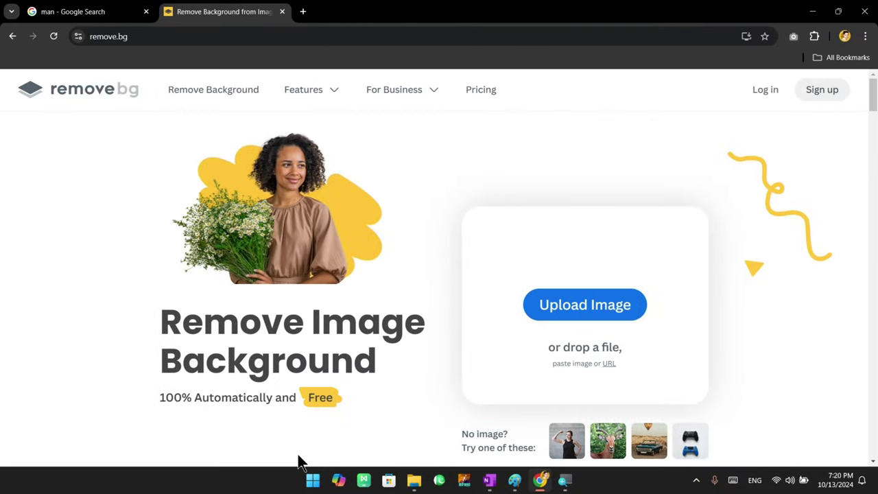
click(312, 480)
text(snip)
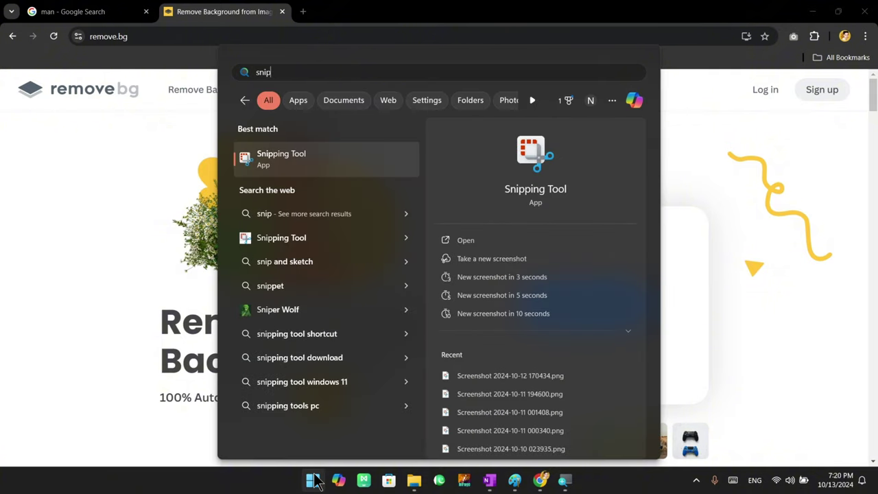
key(Return)
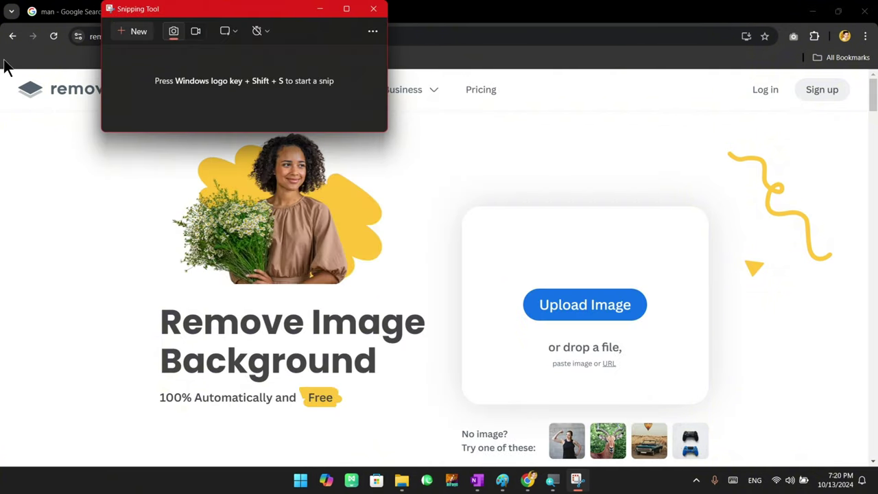
Snip a rectangular area of the white flowers the woman is holding and copy the snip
click(139, 31)
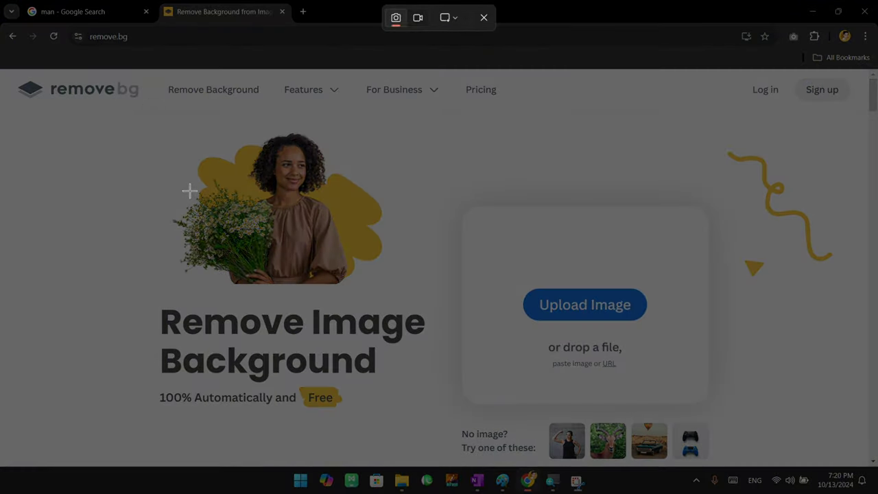
drag(197, 200, 261, 257)
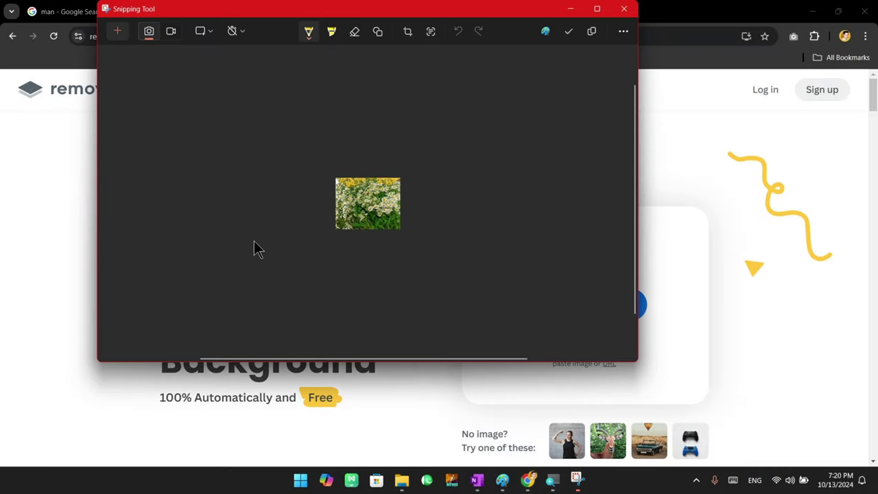
right_click(381, 191)
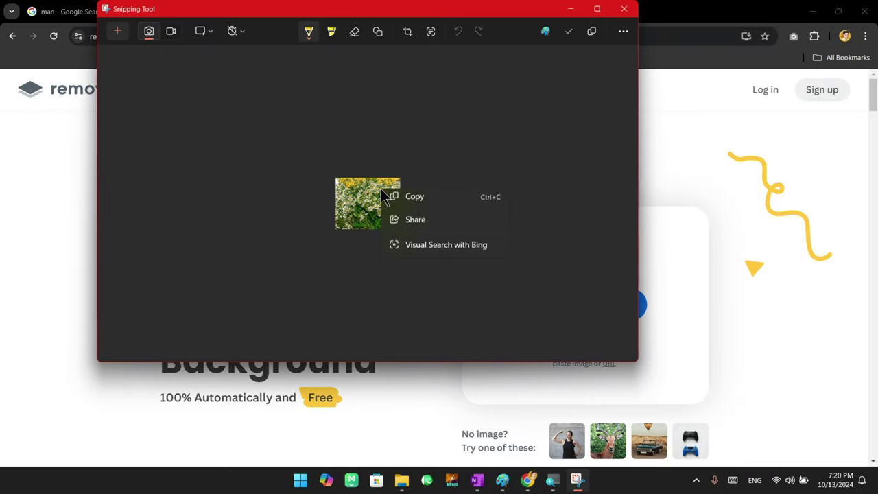
click(417, 227)
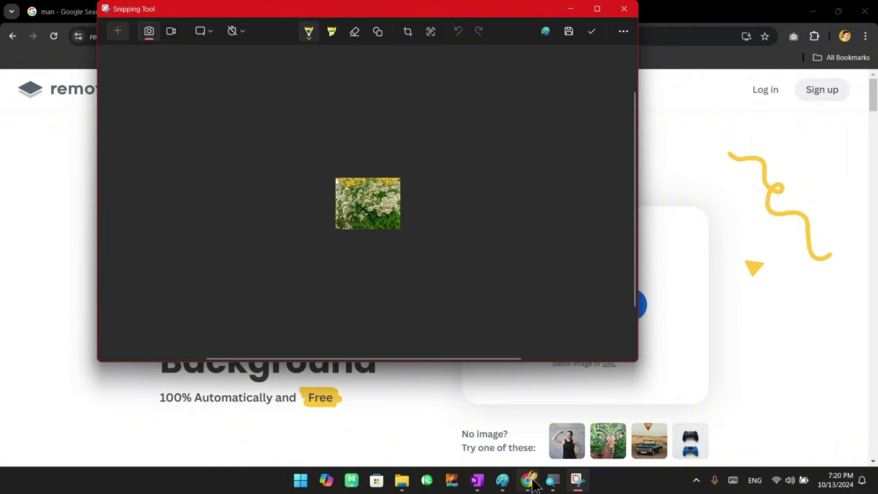
Switch to Paint, paste the flower snip at the canvas's upper-left corner and enlarge it to about 564 × 447 px
click(502, 479)
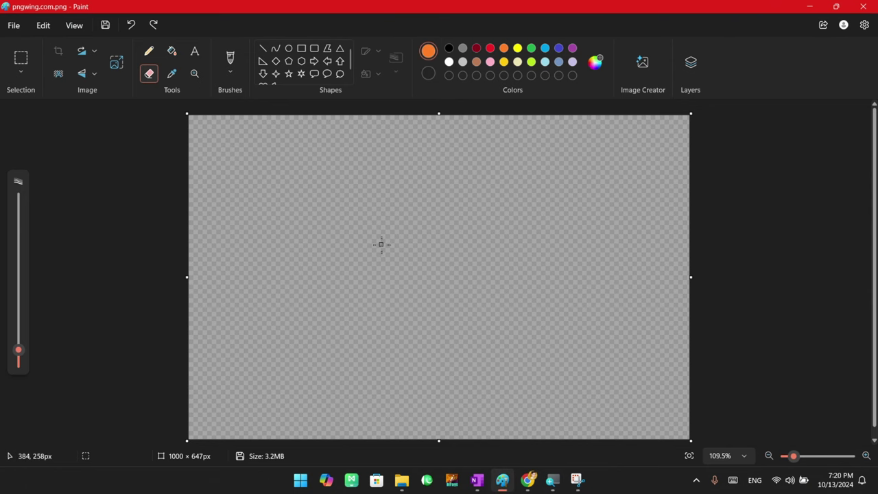
key(ctrl+v)
drag(258, 171, 471, 338)
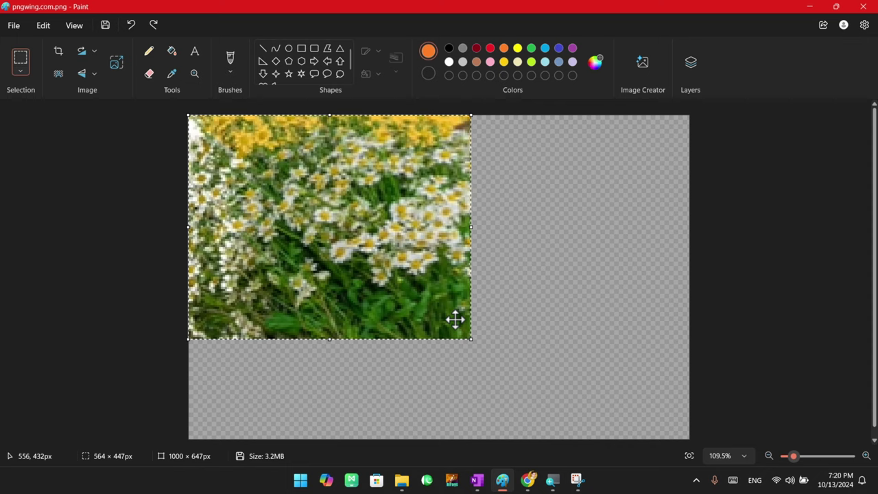
click(516, 207)
Sample a green from the foliage with the Color picker and inspect its RGB values in Edit colors
click(171, 73)
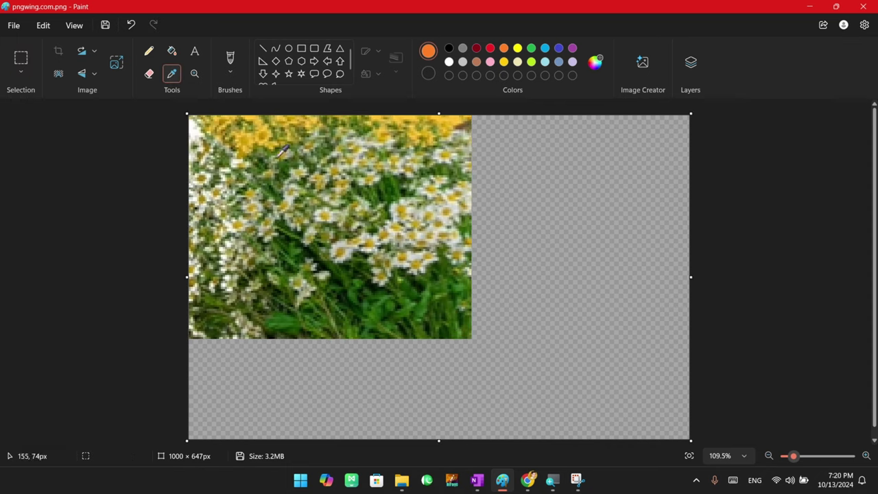
click(383, 206)
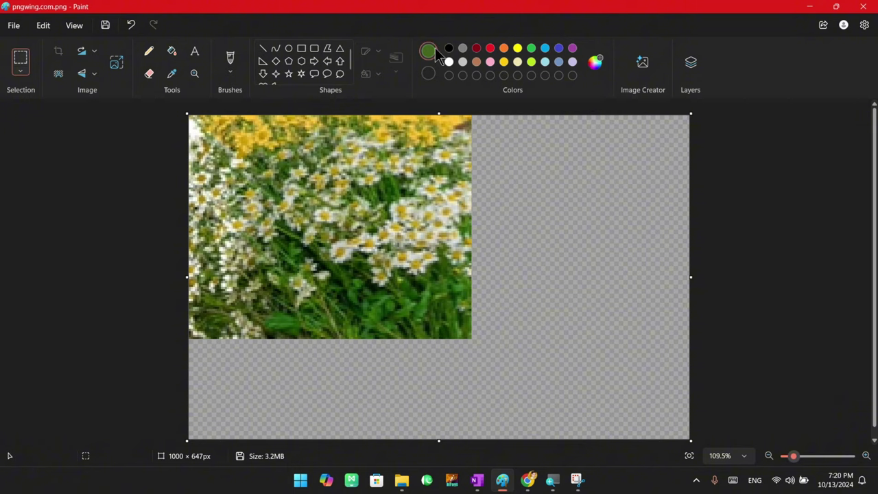
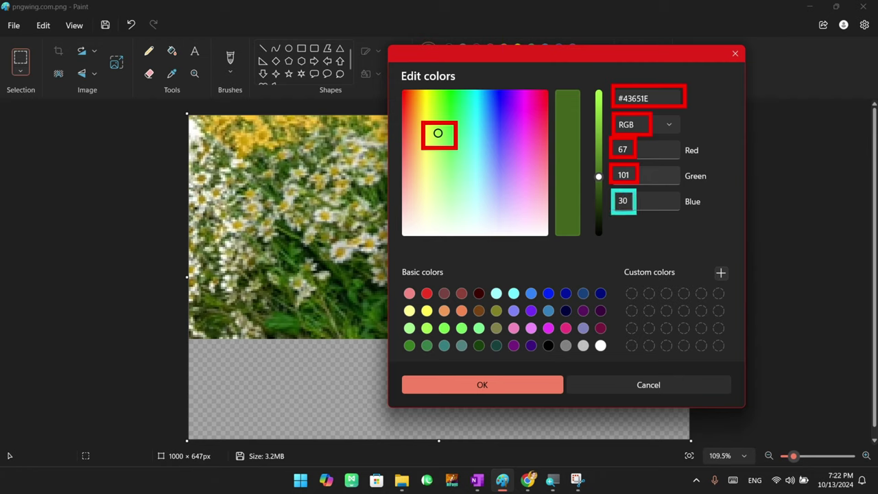
click(631, 149)
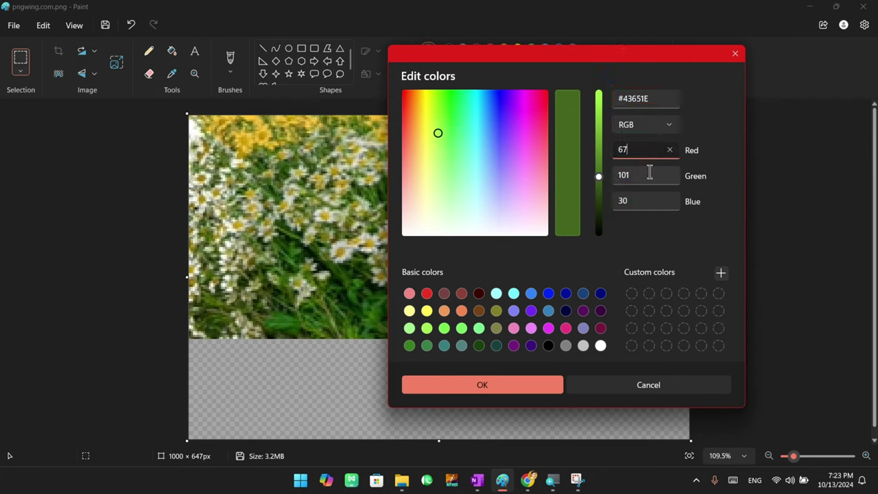
key(Tab)
key(Tab)
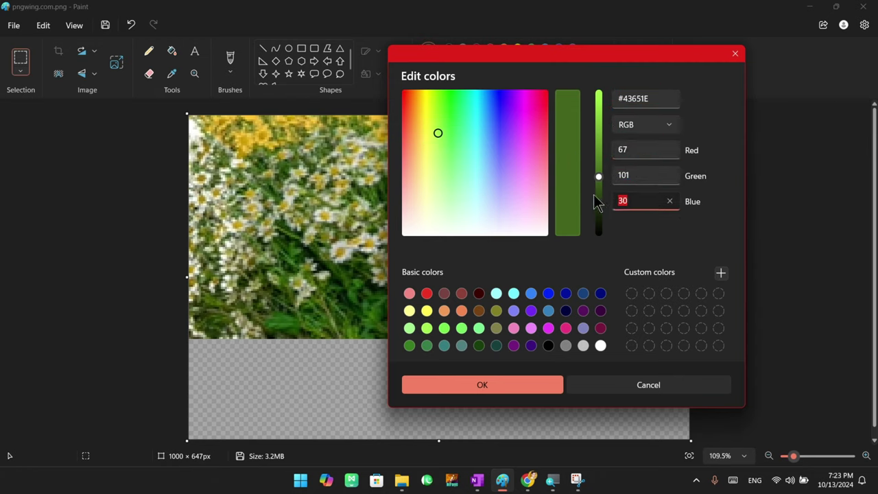
click(734, 55)
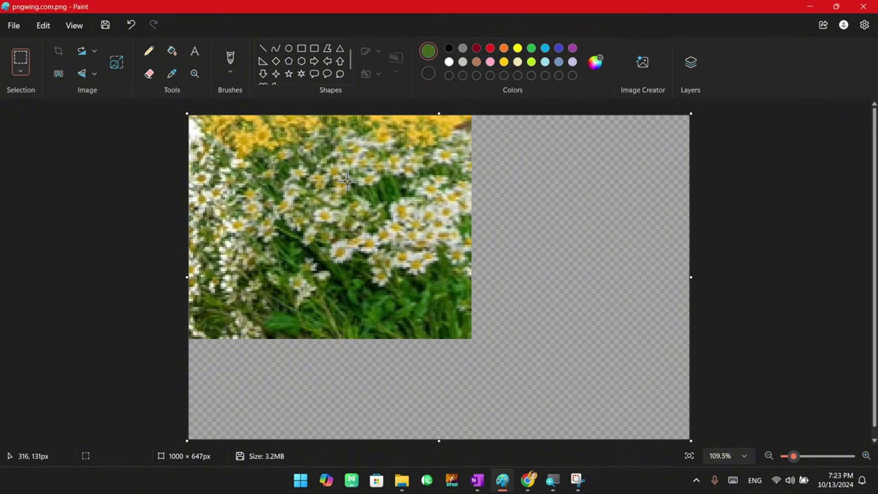
Sample a pale yellow-green from the flowers with the Color picker and inspect its RGB values in Edit colors
click(172, 74)
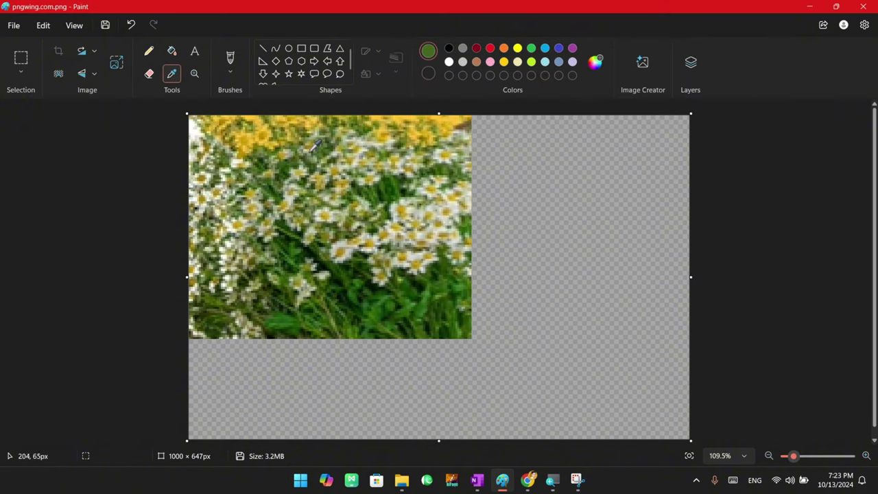
click(392, 158)
click(595, 63)
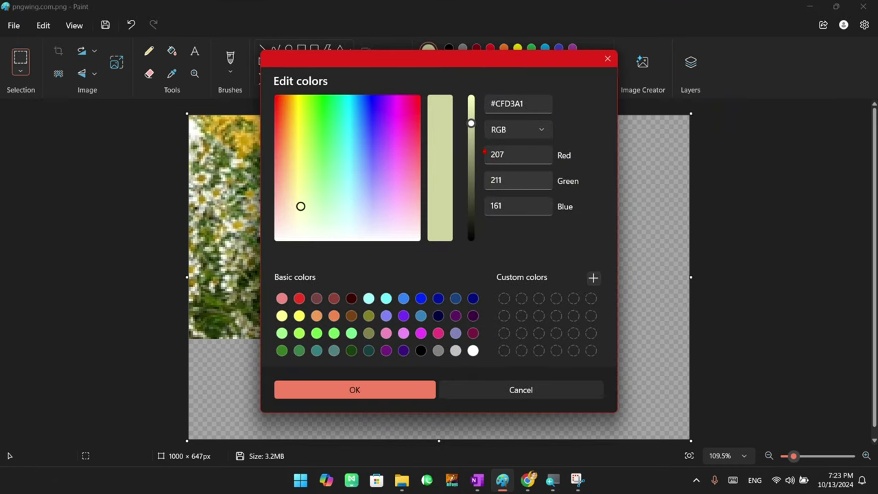
drag(485, 151, 584, 223)
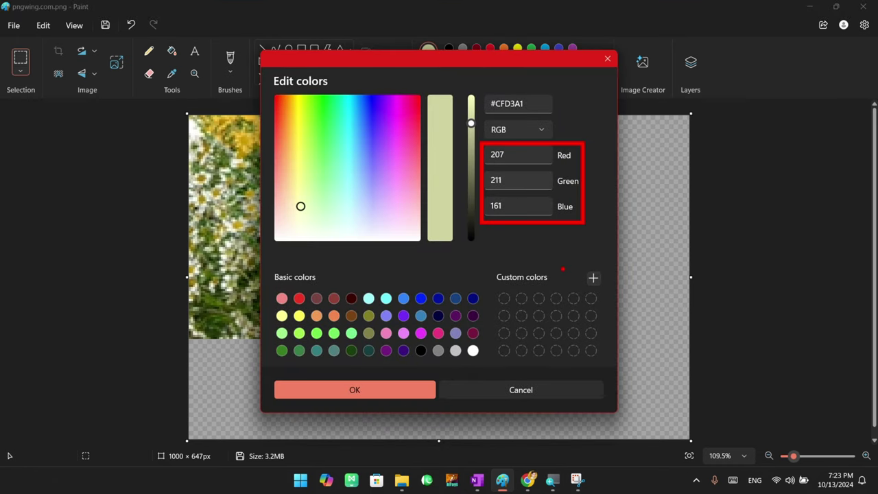
key(Escape)
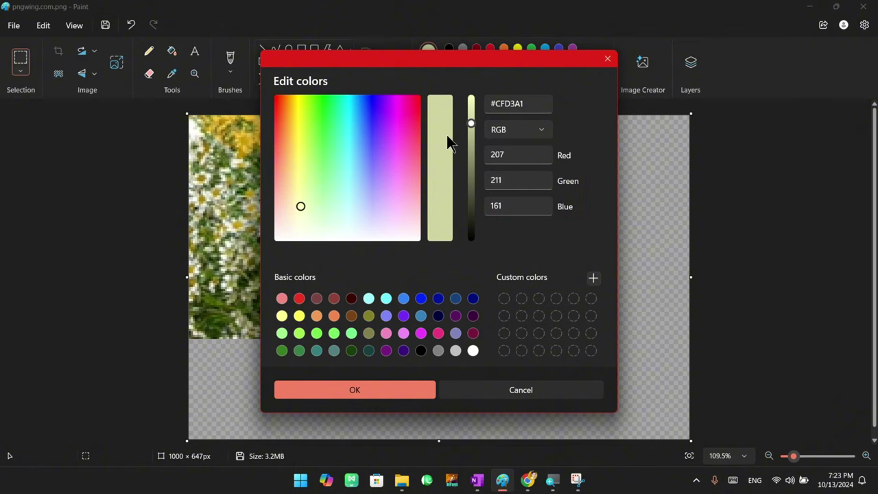
Try a pink from the spectrum and basic colors including #7E84F7 in Edit colors, then close it without applying
drag(302, 205, 395, 230)
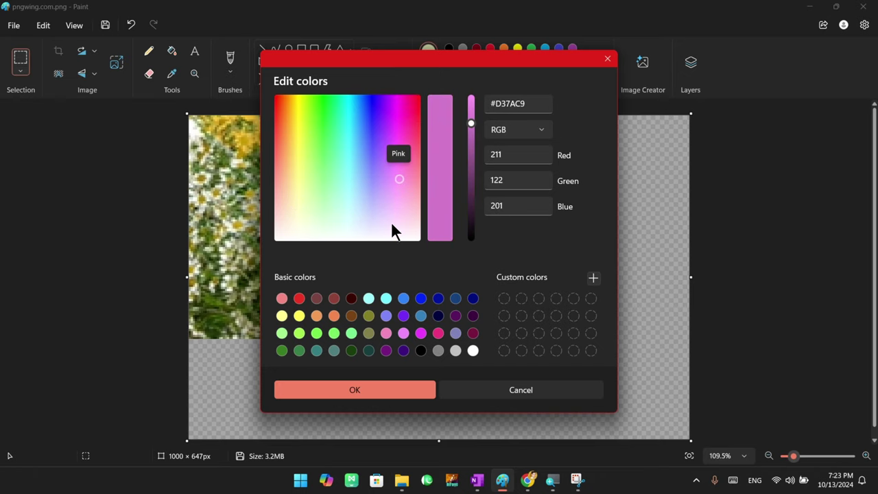
click(406, 336)
click(388, 316)
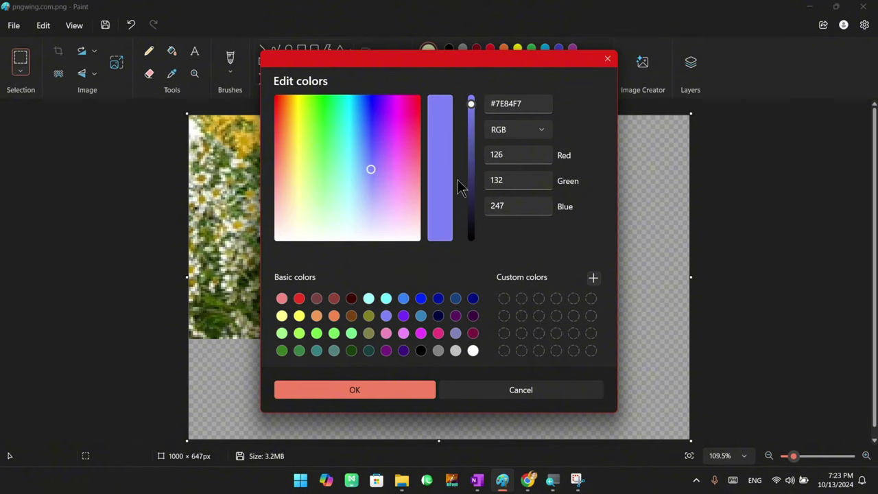
click(608, 59)
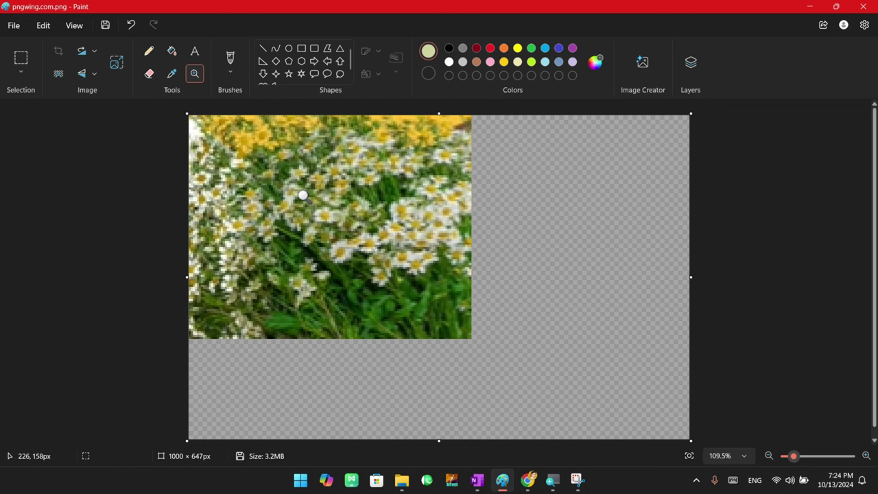
Zoom in on the flowers in the lower part of the pasted picture to 450.5% with the Magnifier
click(302, 194)
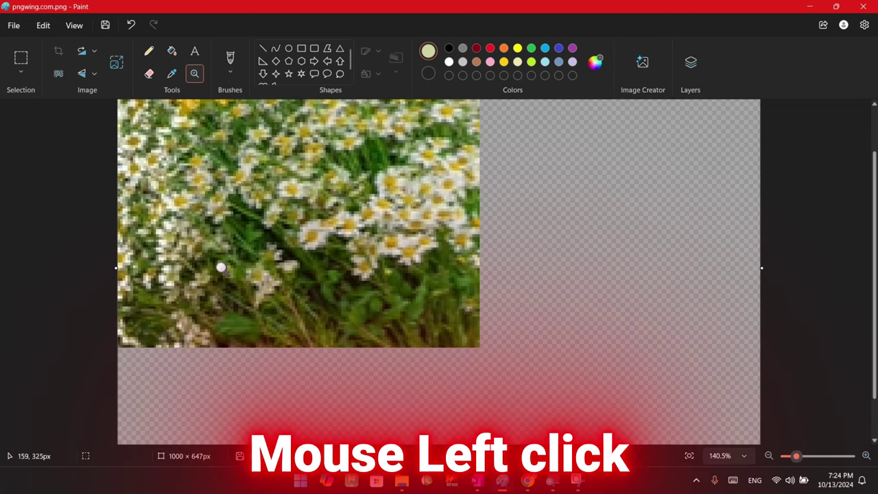
click(221, 268)
click(312, 247)
click(377, 273)
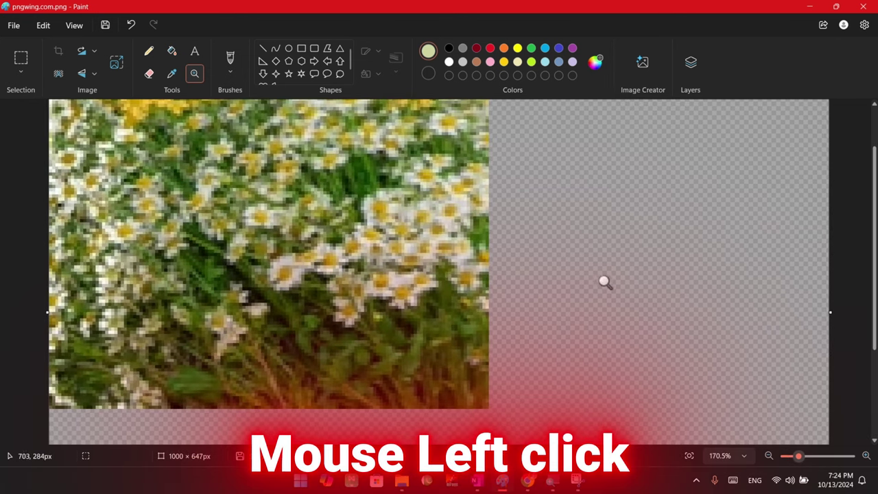
click(478, 274)
click(398, 265)
click(474, 294)
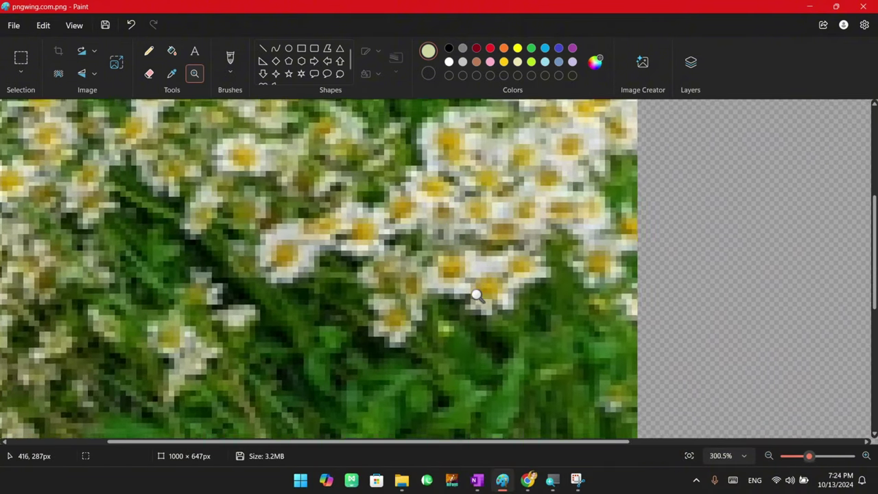
click(446, 279)
click(407, 260)
click(421, 247)
click(400, 290)
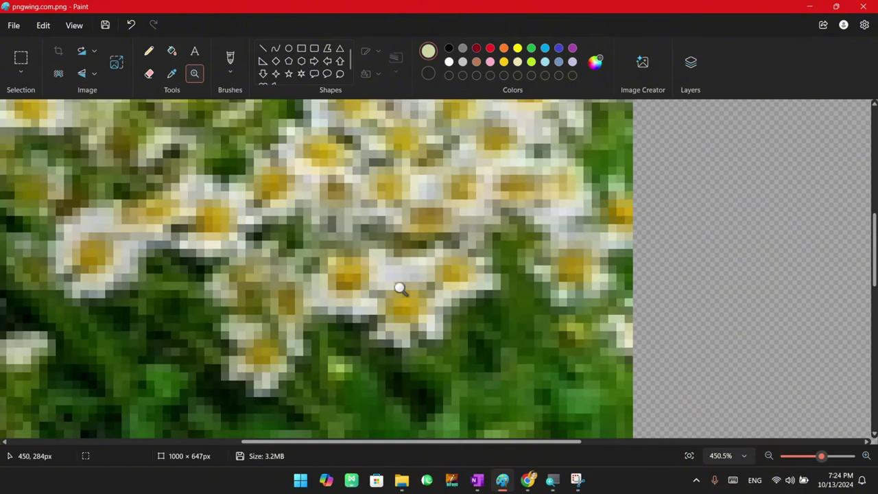
Zoom back out from the flowers with the Magnifier until the whole canvas is shown at 90.5%
click(402, 287)
right_click(402, 286)
right_click(395, 276)
right_click(393, 274)
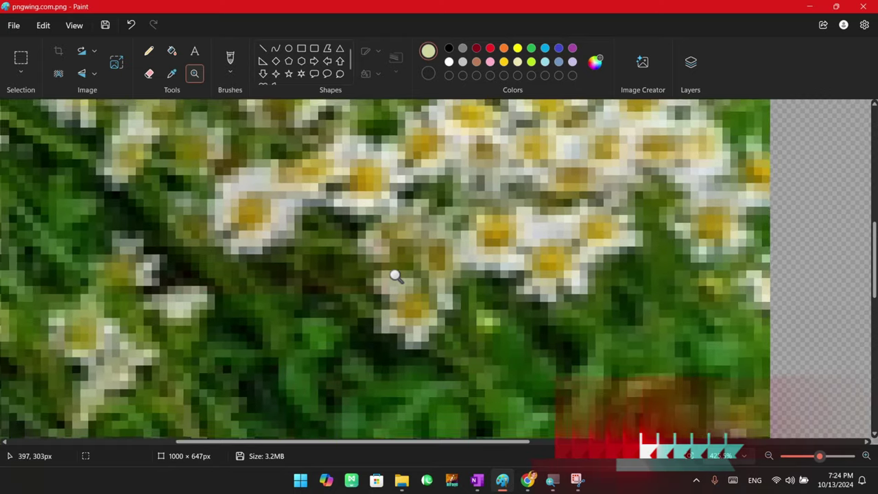
right_click(396, 275)
right_click(396, 275)
right_click(394, 275)
right_click(398, 273)
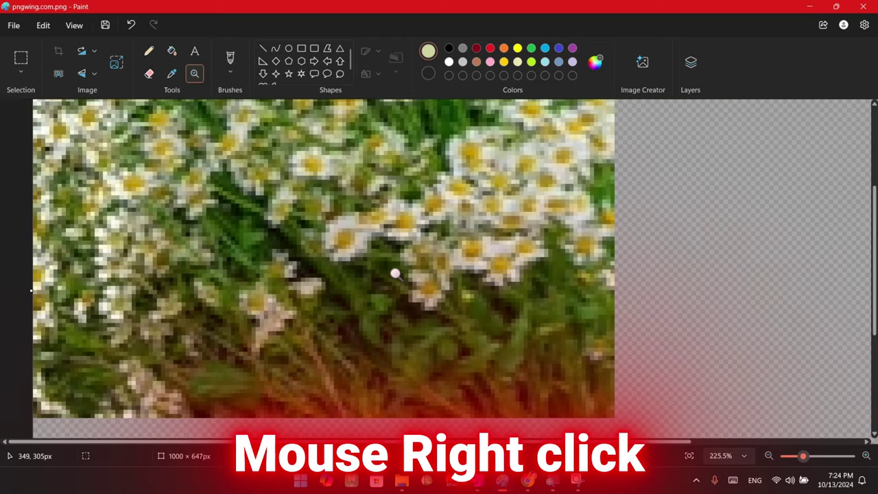
right_click(394, 272)
right_click(395, 274)
right_click(394, 273)
right_click(394, 272)
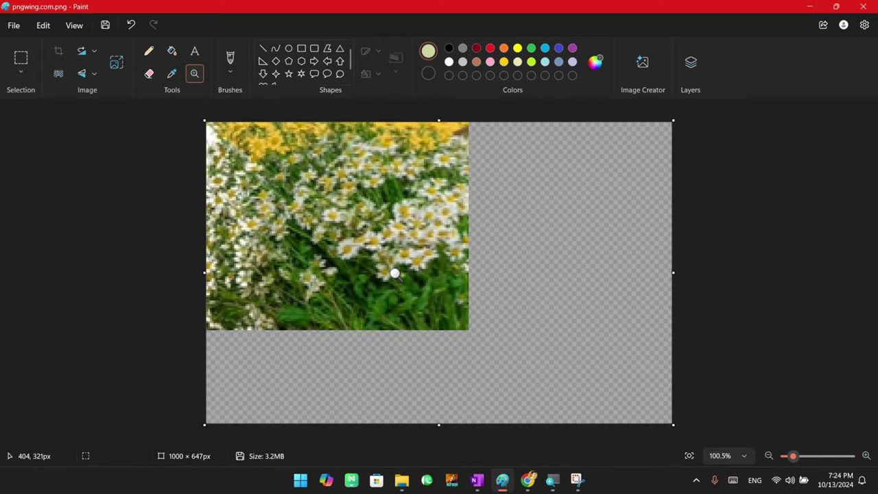
right_click(393, 272)
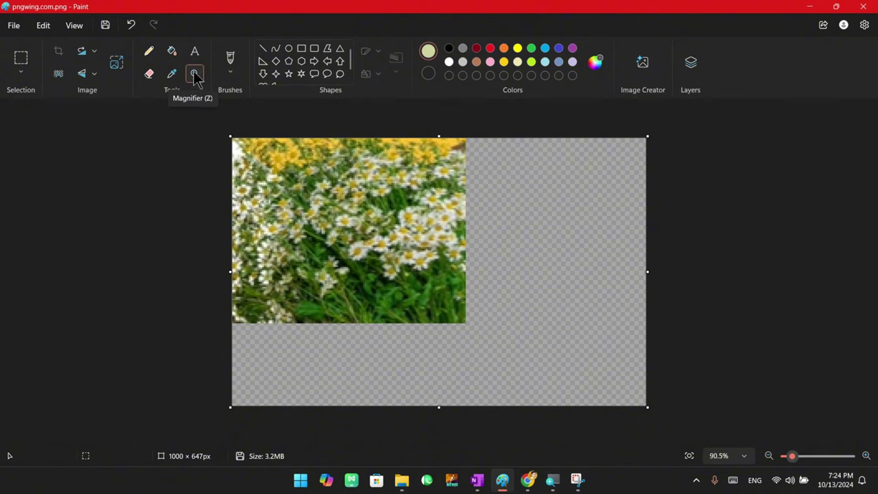
Zoom in on the yellow flowers near the picture's upper edge with the Magnifier and zoom back out to 90.5%
click(400, 175)
click(397, 153)
click(398, 152)
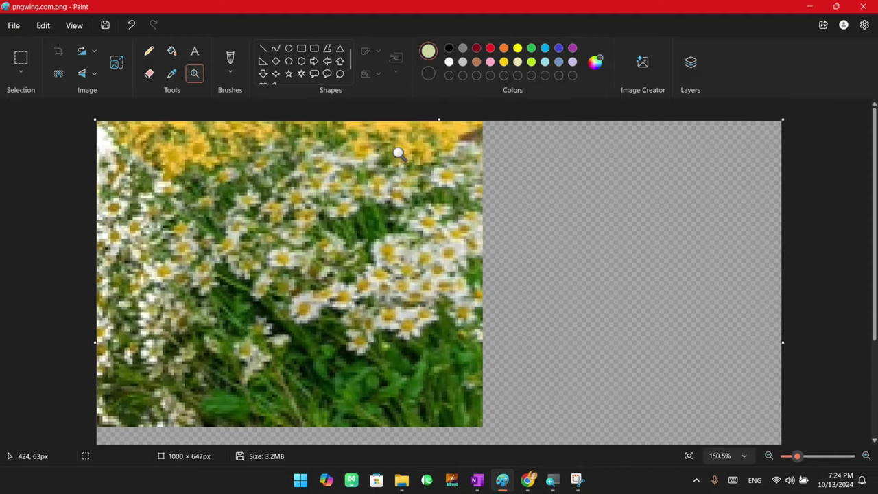
click(399, 153)
right_click(399, 154)
right_click(398, 152)
right_click(397, 152)
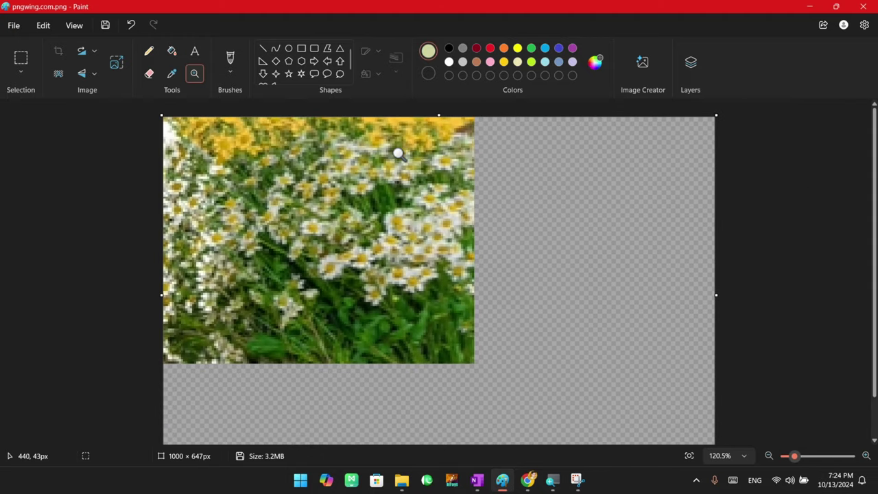
right_click(398, 153)
right_click(397, 153)
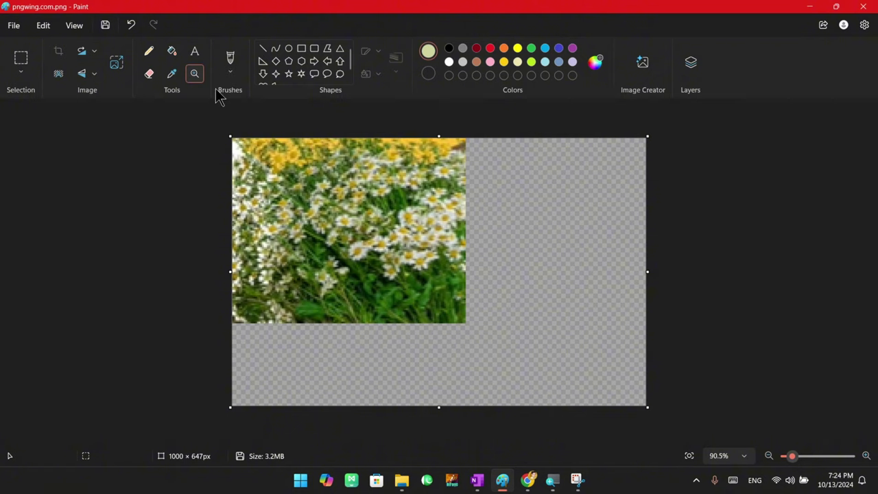
Select the entire canvas and delete the pasted flower picture
click(231, 73)
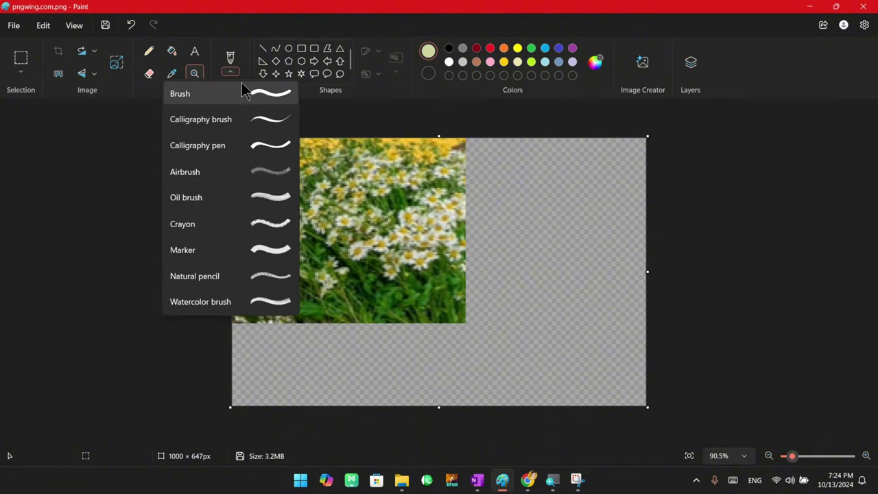
click(398, 229)
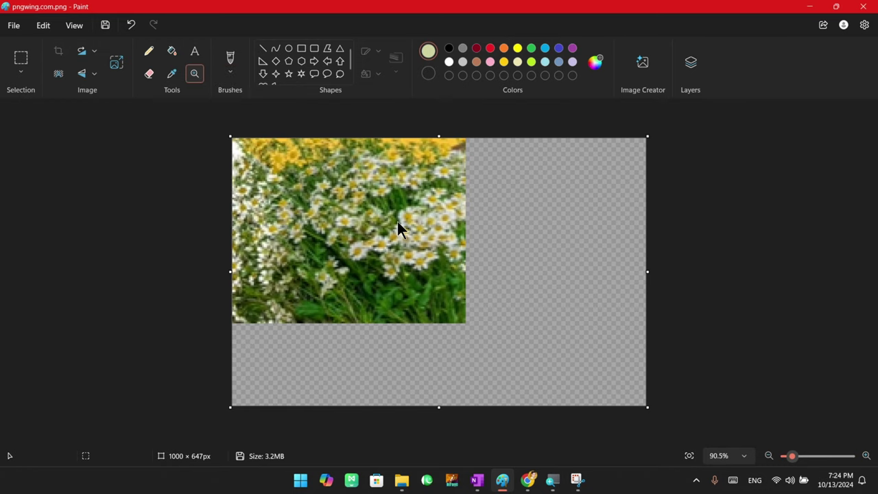
key(ctrl+a)
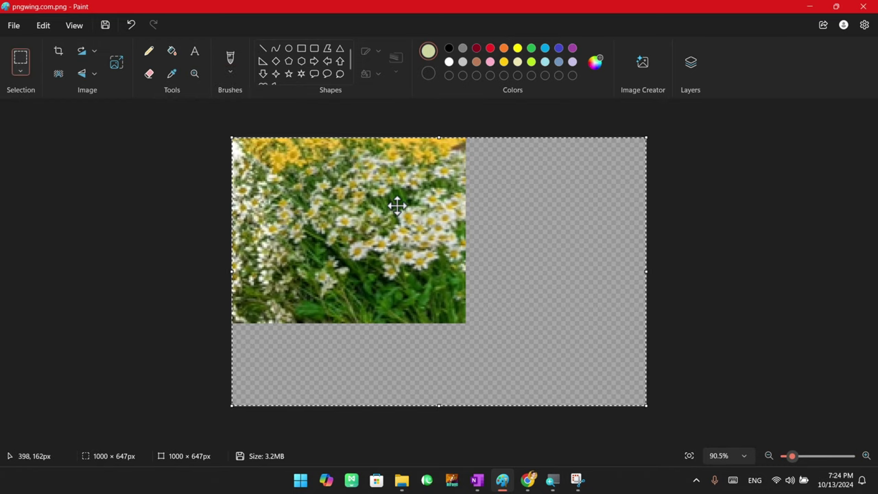
key(Delete)
Paint a wide zigzag stroke across the middle of the canvas with the standard Brush in the current pale yellow-green
click(231, 77)
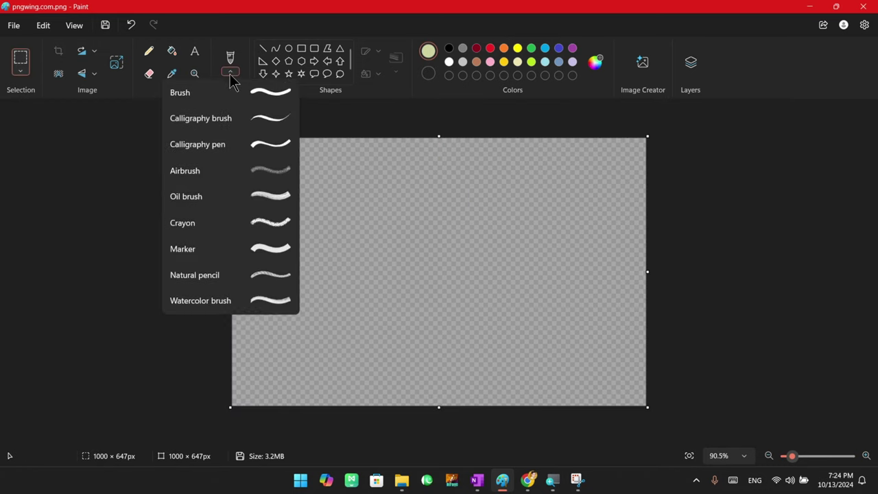
click(243, 92)
mouse_move(291, 293)
mouse_down()
mouse_move(325, 225)
mouse_move(357, 300)
mouse_move(426, 205)
mouse_move(439, 261)
mouse_move(508, 206)
mouse_up()
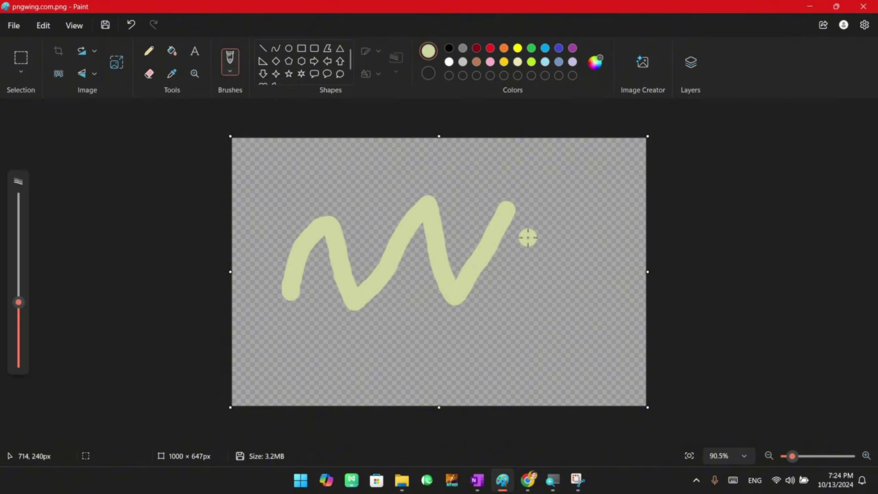
Choose the Calligraphy brush and paint a small thin black zigzag below the yellow-green stroke
click(230, 71)
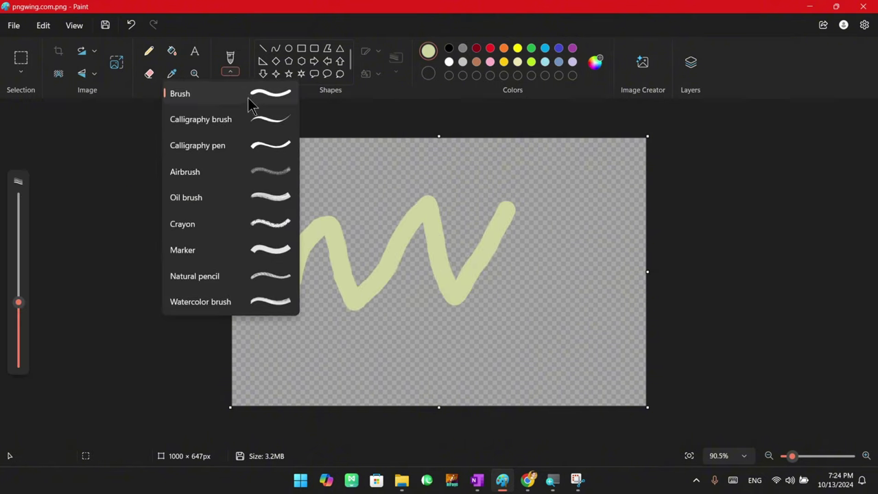
click(221, 130)
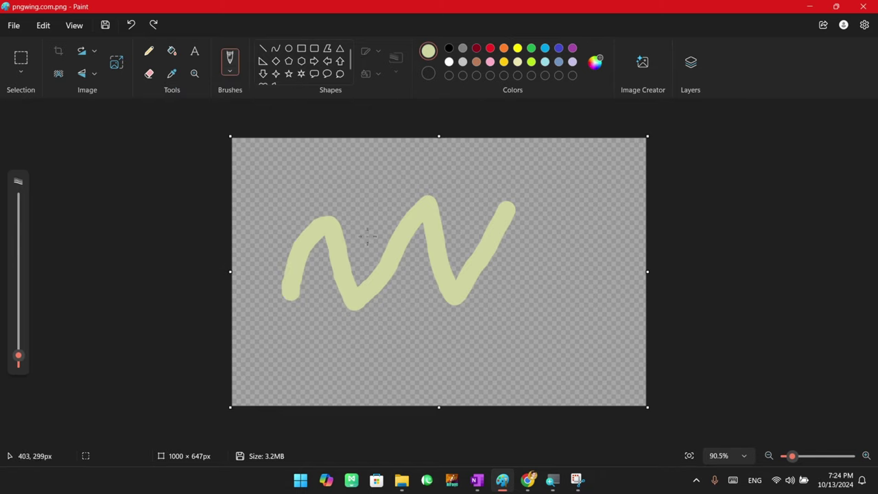
click(231, 72)
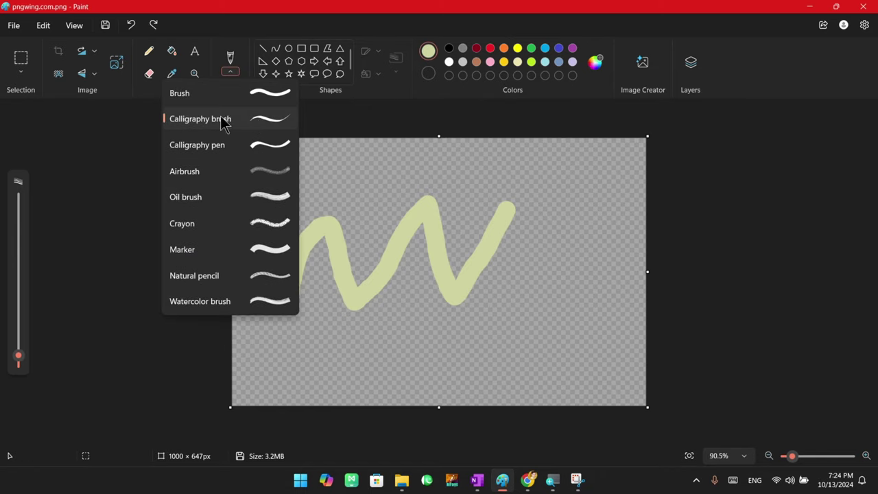
click(449, 49)
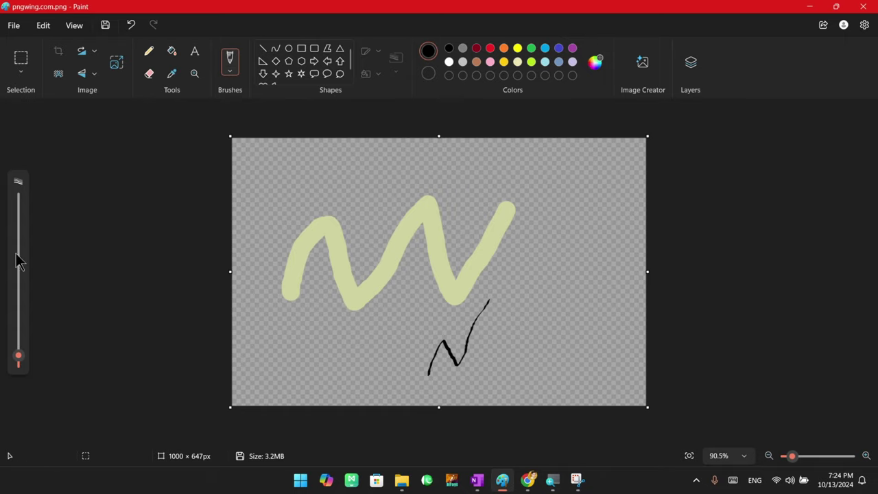
Increase the Calligraphy brush size to about the middle of its range and paint several thick black lettering-like strokes across the canvas
drag(19, 358, 18, 284)
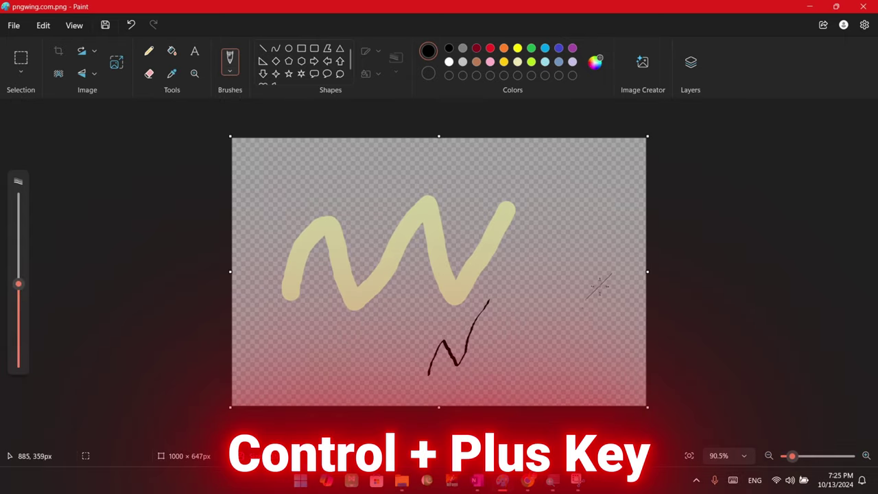
mouse_move(297, 367)
mouse_down()
mouse_move(321, 292)
mouse_move(353, 362)
mouse_move(458, 175)
mouse_up()
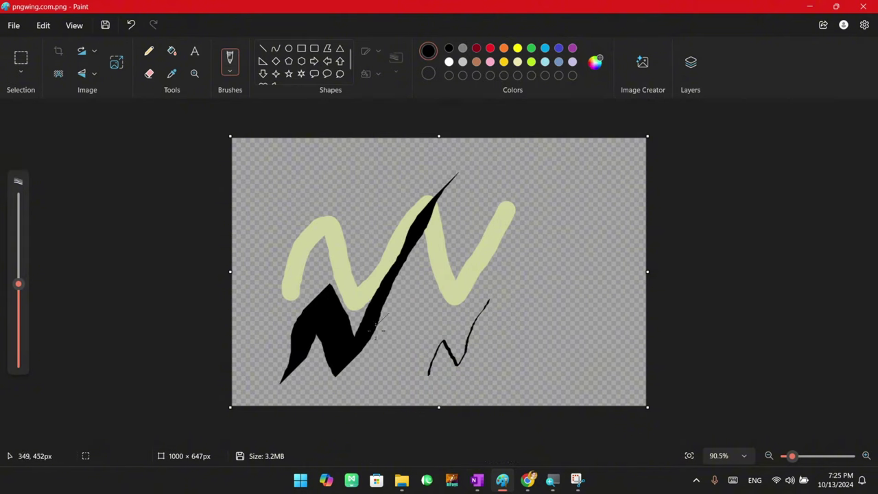
drag(620, 227, 590, 328)
mouse_move(576, 245)
mouse_down()
mouse_move(374, 338)
mouse_move(502, 275)
mouse_up()
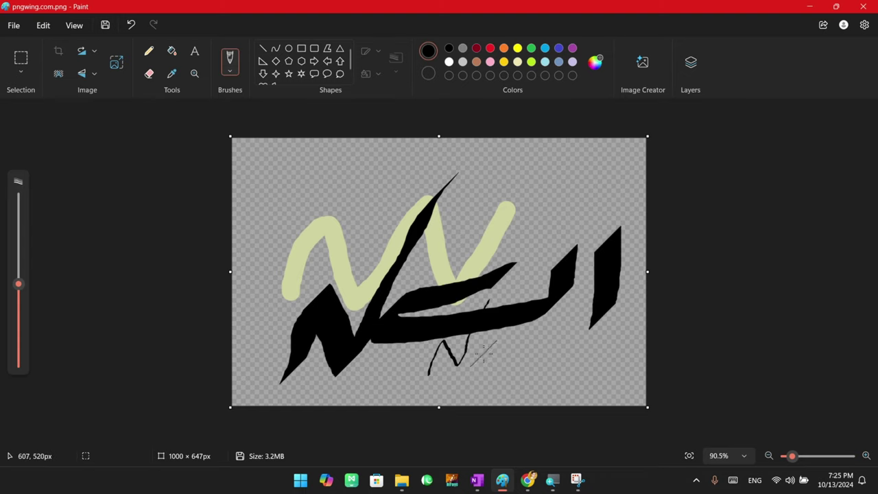
drag(482, 354, 551, 375)
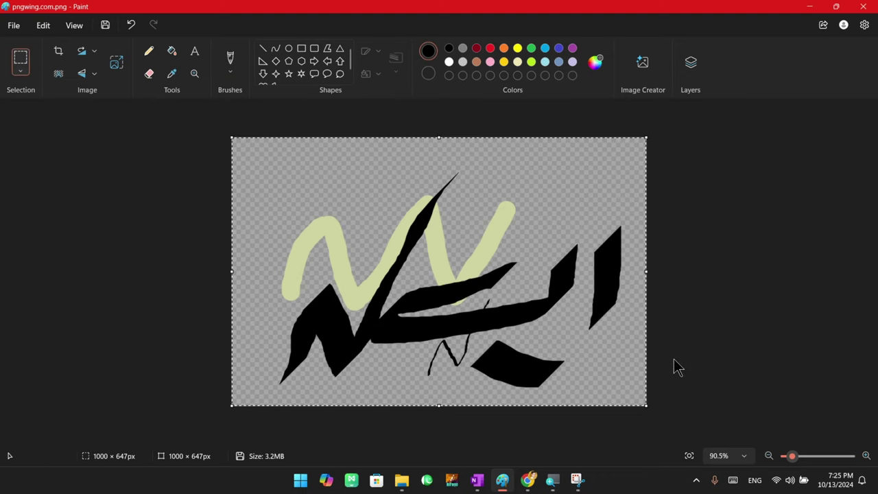
Clear the whole canvas and paint a thick black zigzag on its left half with the Calligraphy pen
key(ctrl+a)
key(Delete)
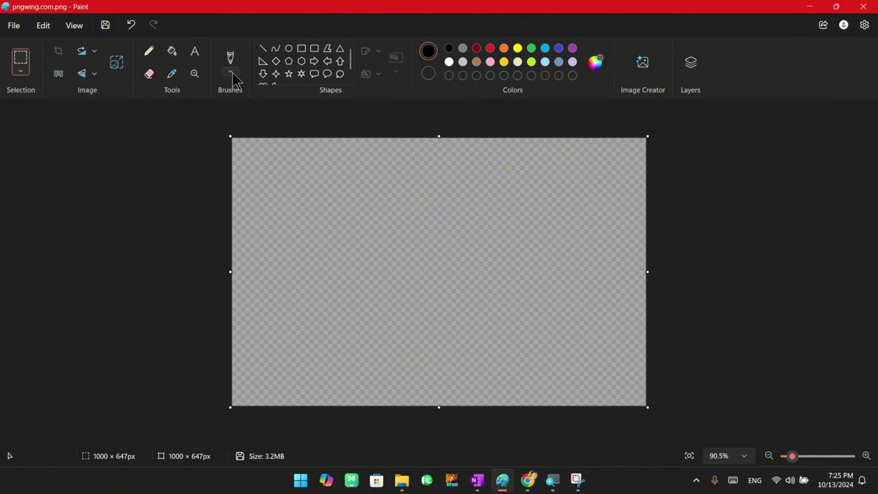
click(230, 72)
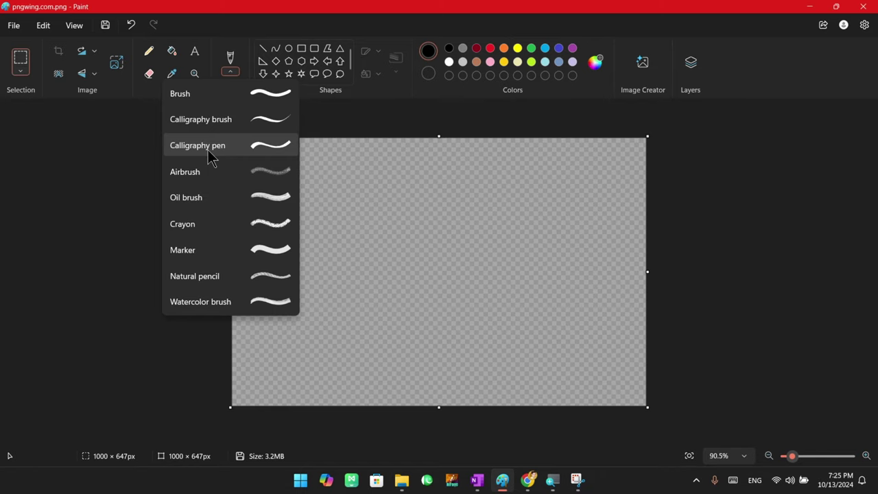
click(208, 150)
mouse_move(280, 302)
mouse_down()
mouse_move(312, 235)
mouse_move(355, 312)
mouse_move(410, 199)
mouse_up()
Paint a similar black zigzag on the right half of the canvas with the Calligraphy brush for comparison
click(231, 71)
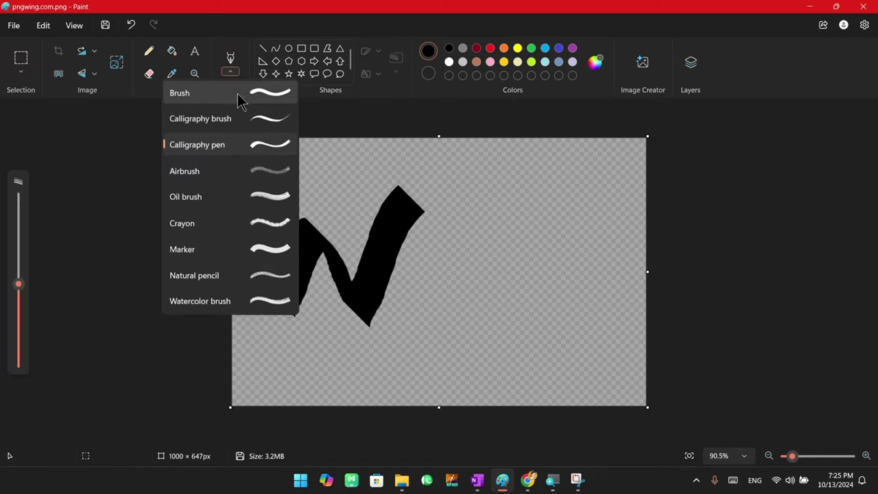
click(272, 122)
mouse_move(436, 346)
mouse_down()
mouse_move(472, 254)
mouse_move(523, 336)
mouse_move(600, 206)
mouse_up()
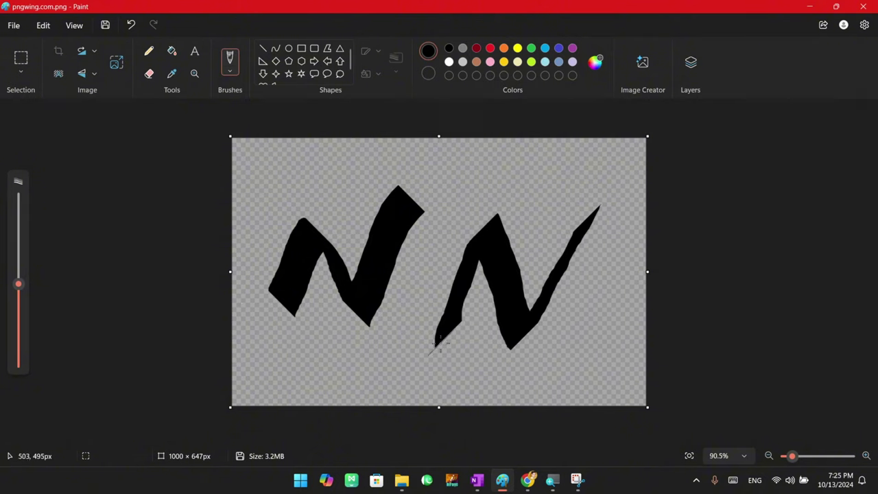
Spray black with the Airbrush at its small size, then raise the size to 496px and spray over the left zigzag
click(230, 70)
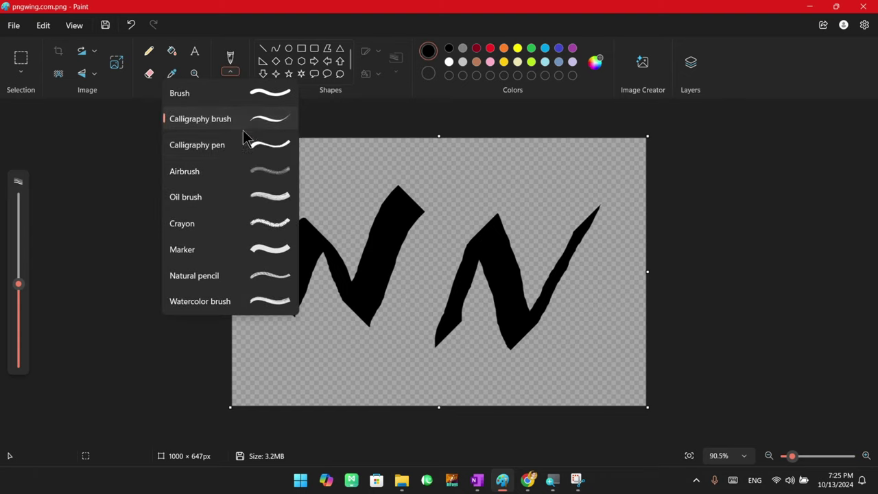
click(266, 175)
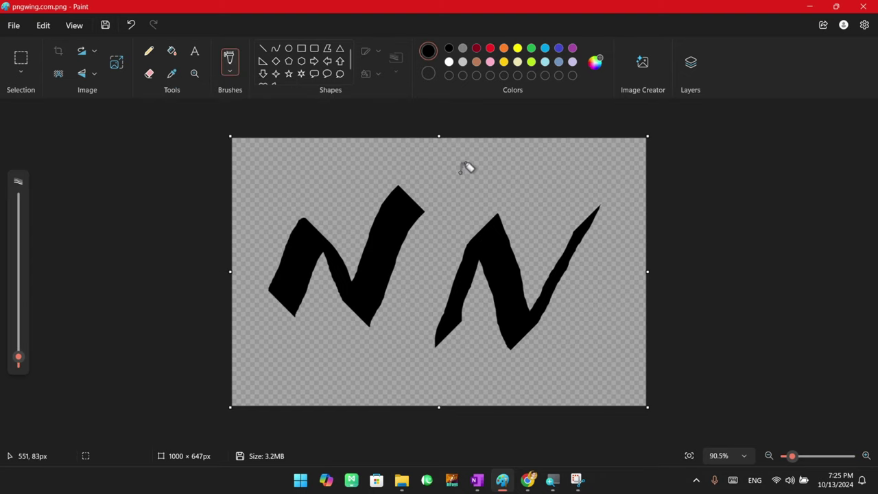
mouse_move(464, 167)
mouse_down()
mouse_move(391, 202)
mouse_move(492, 171)
mouse_up()
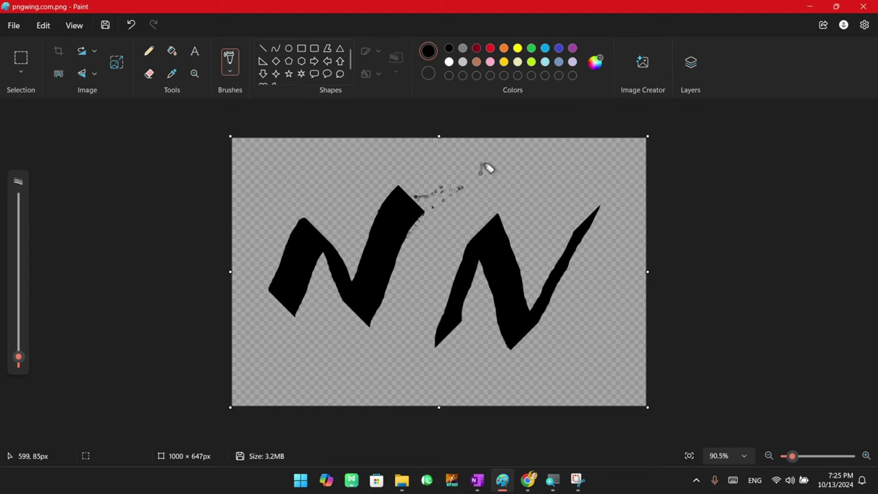
drag(18, 358, 16, 183)
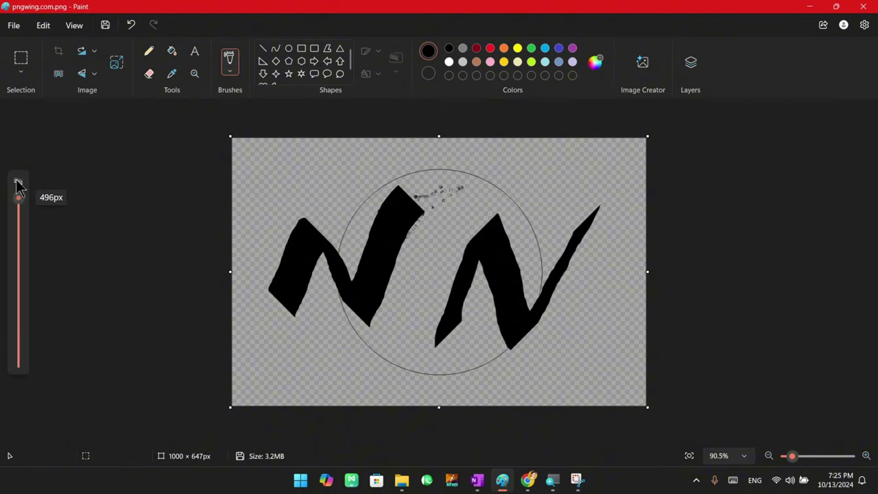
mouse_move(386, 213)
mouse_down()
mouse_move(480, 207)
mouse_move(421, 264)
mouse_move(428, 302)
mouse_move(449, 290)
mouse_move(382, 266)
mouse_move(318, 223)
mouse_move(322, 244)
mouse_move(365, 243)
mouse_move(334, 190)
mouse_up()
Delete everything on the canvas and fill it with white
key(ctrl+a)
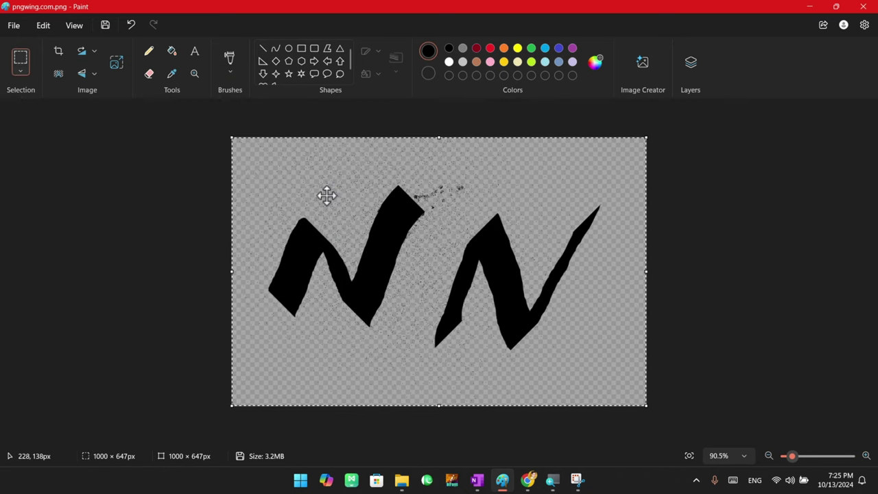
key(Delete)
click(171, 52)
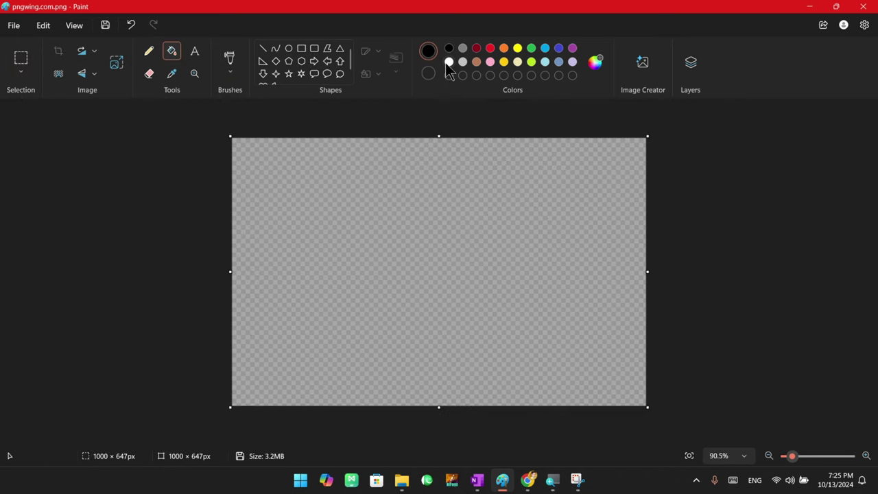
click(448, 62)
click(394, 221)
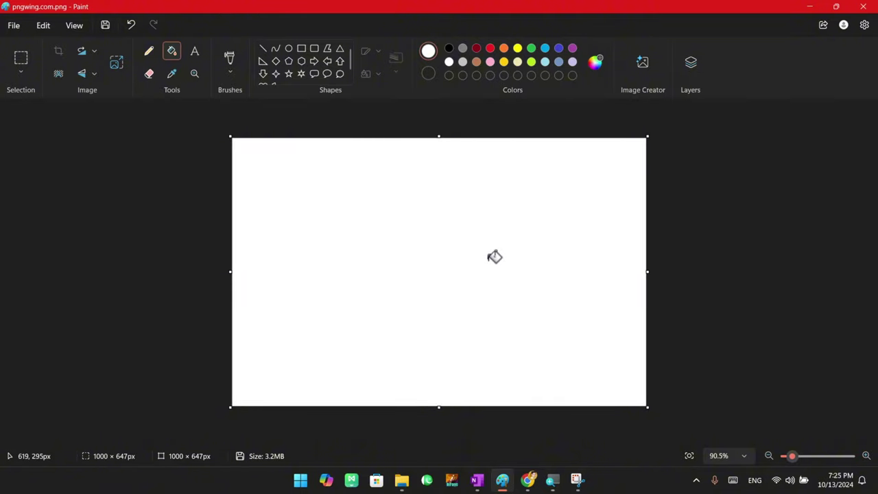
Spray black speckles across the white canvas with the large Airbrush
scroll(494, 256, up, 2)
click(230, 61)
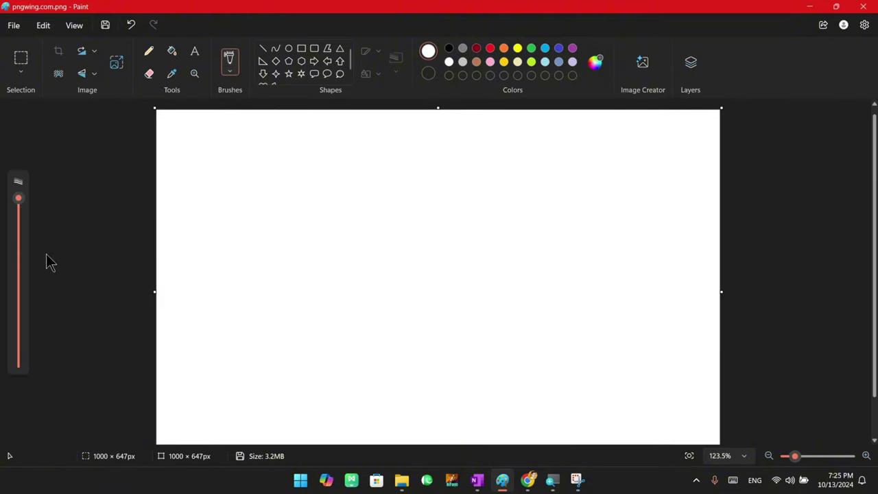
click(448, 48)
mouse_move(339, 253)
mouse_down()
mouse_move(448, 277)
mouse_move(502, 275)
mouse_move(581, 235)
mouse_move(613, 306)
mouse_move(639, 247)
mouse_move(418, 238)
mouse_move(274, 208)
mouse_move(244, 164)
mouse_move(507, 240)
mouse_move(314, 366)
mouse_move(635, 385)
mouse_move(676, 283)
mouse_move(557, 215)
mouse_move(304, 279)
mouse_move(237, 222)
mouse_move(471, 210)
mouse_move(394, 256)
mouse_move(317, 148)
mouse_up()
Paint a black zigzag stroke over the speckles in the middle of the canvas with the Oil brush
click(229, 65)
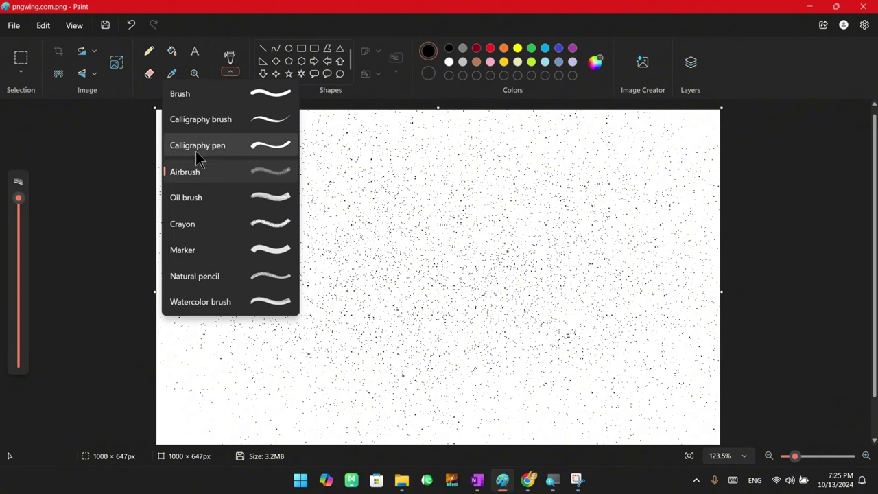
click(203, 197)
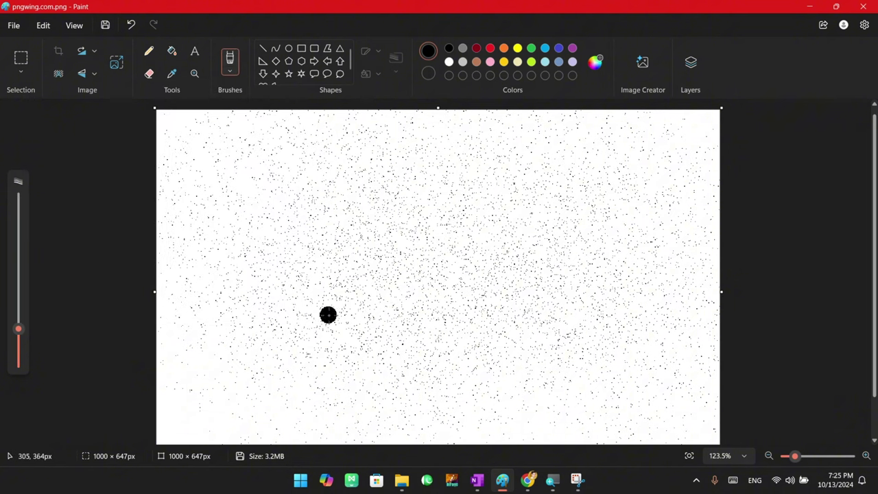
mouse_move(327, 312)
mouse_down()
mouse_move(402, 333)
mouse_move(474, 233)
mouse_move(532, 208)
mouse_up()
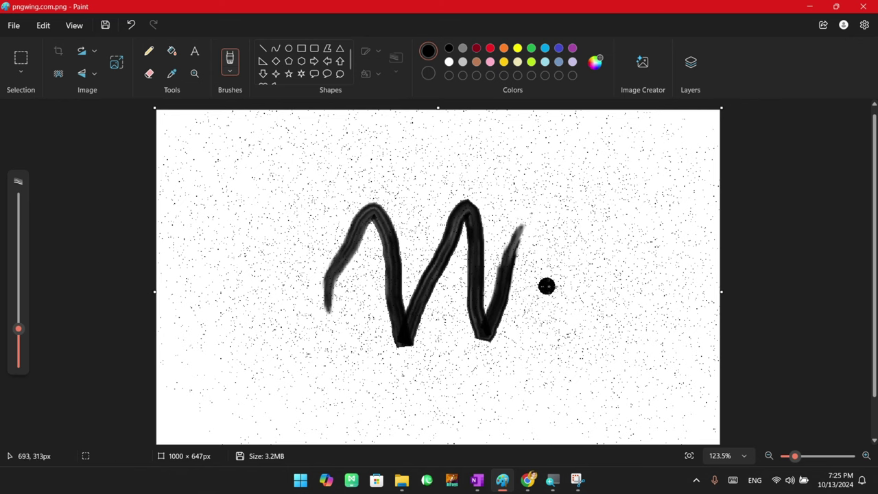
Paint a second Oil brush zigzag on the right half of the canvas and a black Crayon zigzag on the left
mouse_move(529, 347)
mouse_down()
mouse_move(650, 350)
mouse_move(678, 190)
mouse_up()
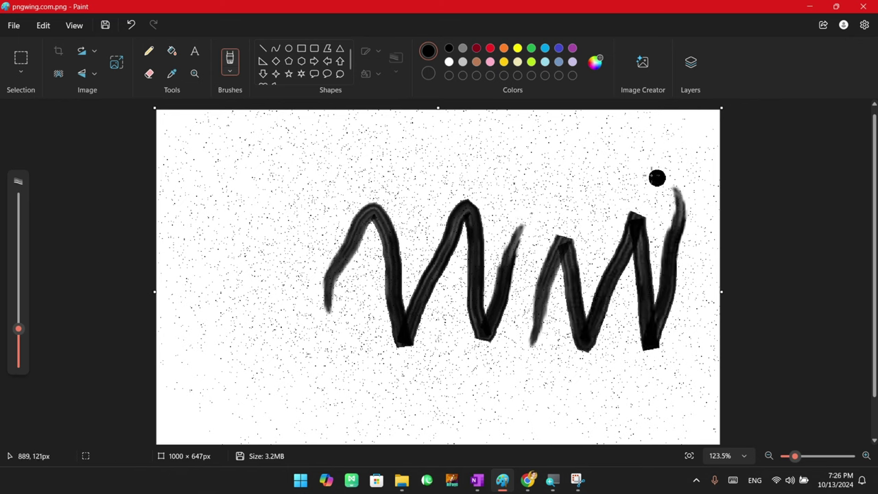
click(231, 77)
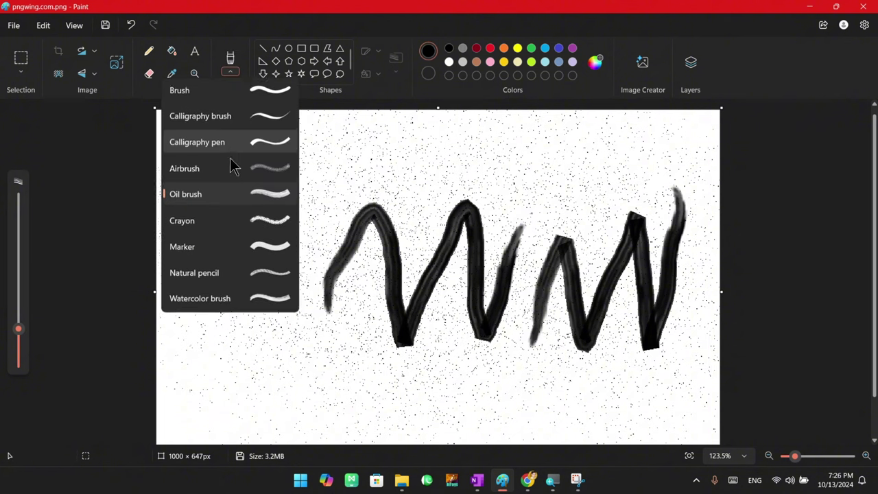
click(212, 229)
mouse_move(199, 189)
mouse_down()
mouse_move(282, 338)
mouse_move(359, 160)
mouse_up()
Paint a black wavy stroke with the Marker across the upper right of the canvas
click(232, 79)
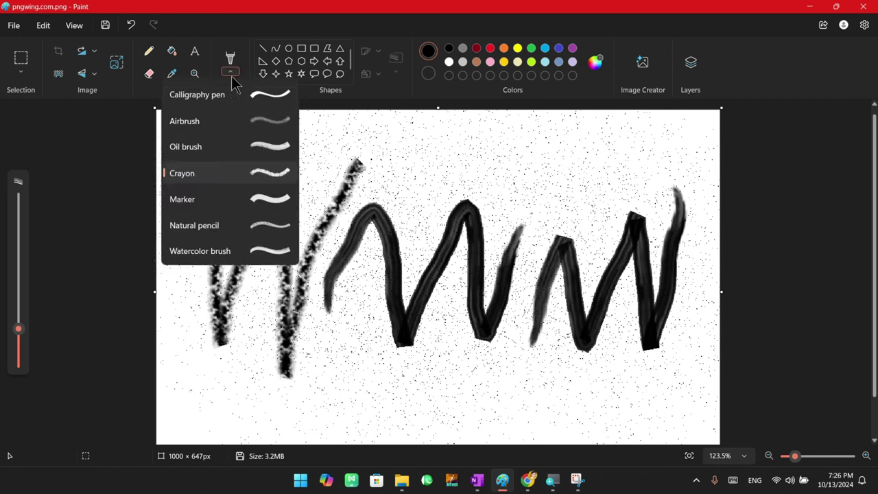
click(227, 253)
mouse_move(420, 163)
mouse_down()
mouse_move(476, 150)
mouse_move(660, 172)
mouse_move(691, 156)
mouse_up()
Draw a thin wave with the Natural pencil near the canvas bottom, then raise its size to 248px and scribble over the drawing
click(230, 77)
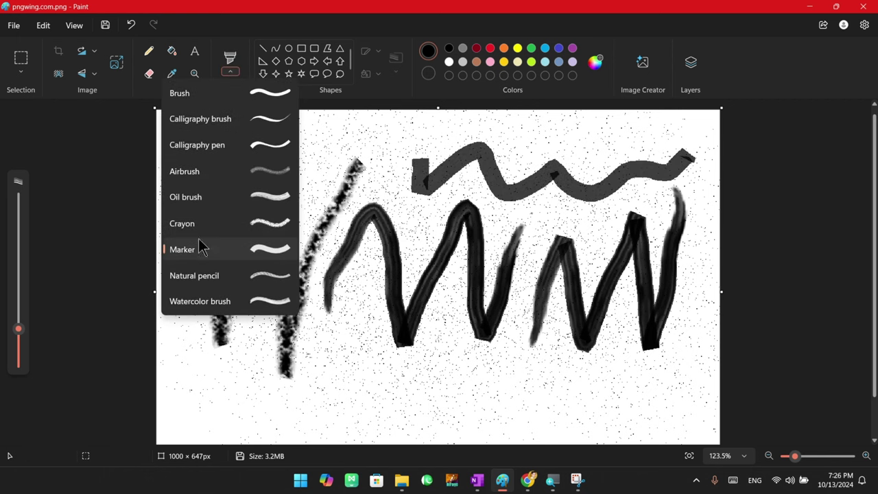
click(223, 275)
drag(295, 412, 542, 391)
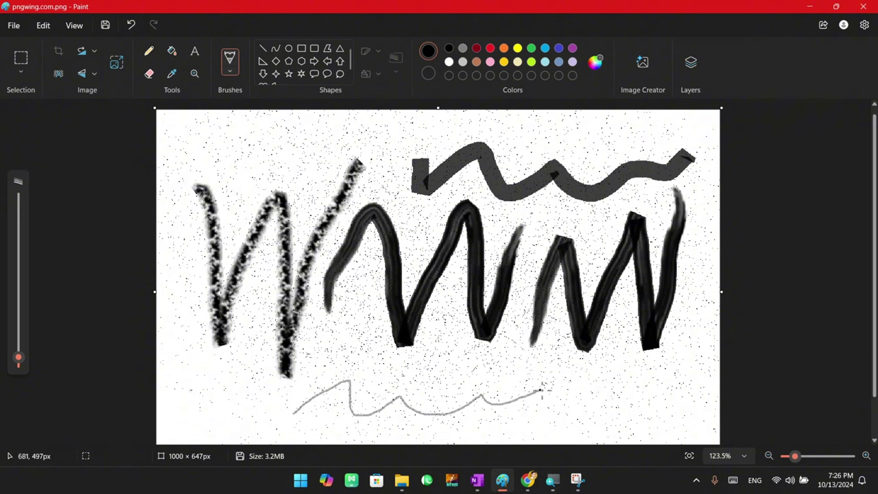
drag(19, 358, 19, 197)
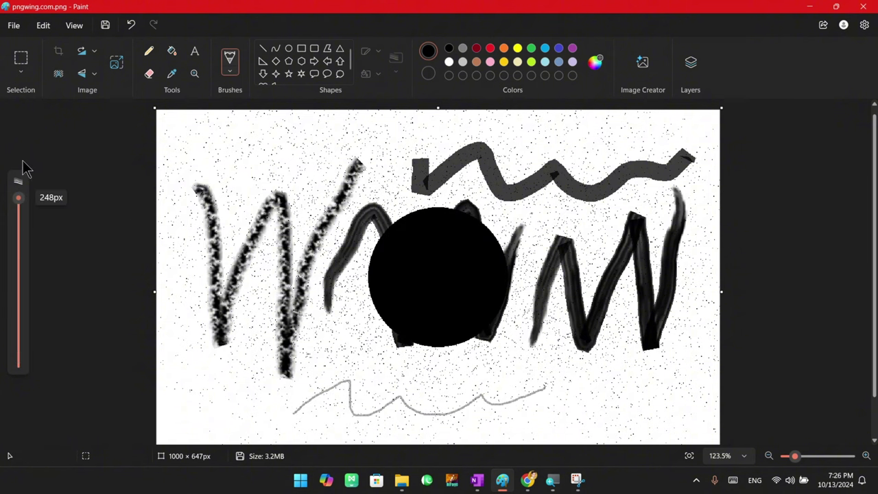
mouse_move(226, 188)
mouse_down()
mouse_move(441, 350)
mouse_move(235, 235)
mouse_move(401, 200)
mouse_move(578, 372)
mouse_move(251, 116)
mouse_up()
Paint a winding black stroke with the Watercolor brush in the upper-left corner of the canvas
click(230, 69)
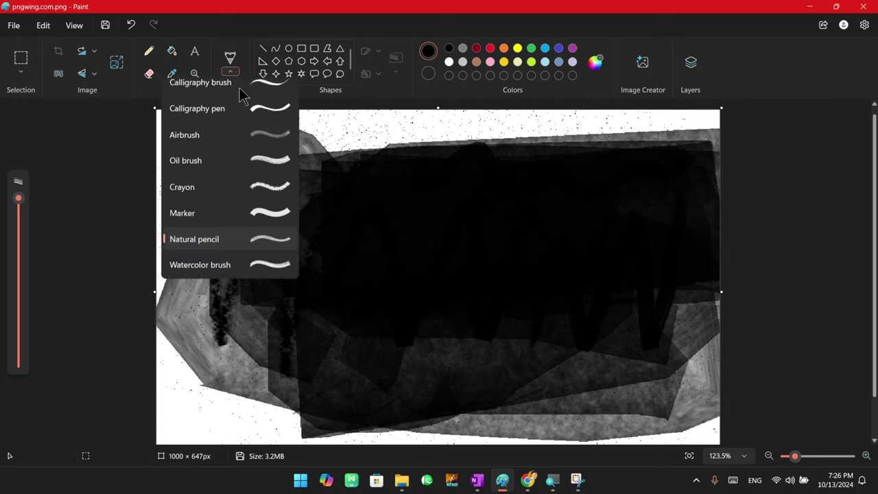
scroll(226, 171, up, 2)
click(205, 249)
mouse_move(160, 170)
mouse_down()
mouse_move(203, 132)
mouse_move(202, 197)
mouse_move(224, 211)
mouse_move(213, 136)
mouse_move(412, 123)
mouse_up()
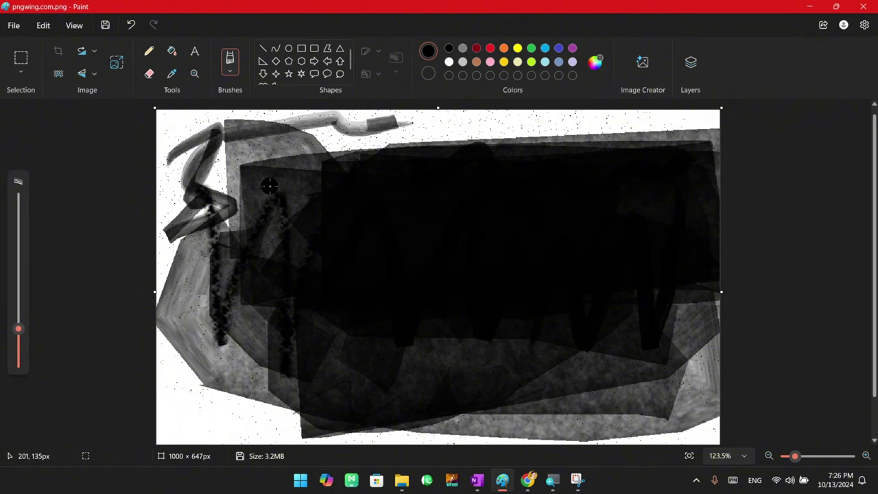
Select the whole canvas and delete everything on it
key(ctrl+a)
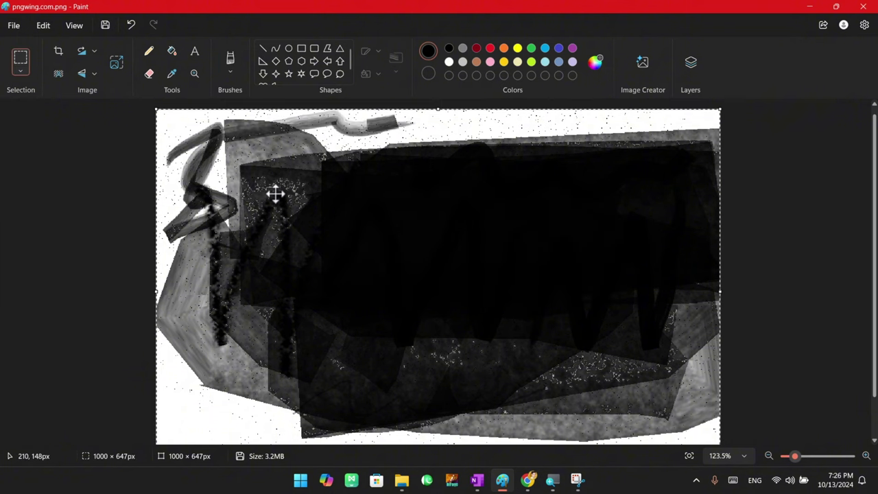
key(Delete)
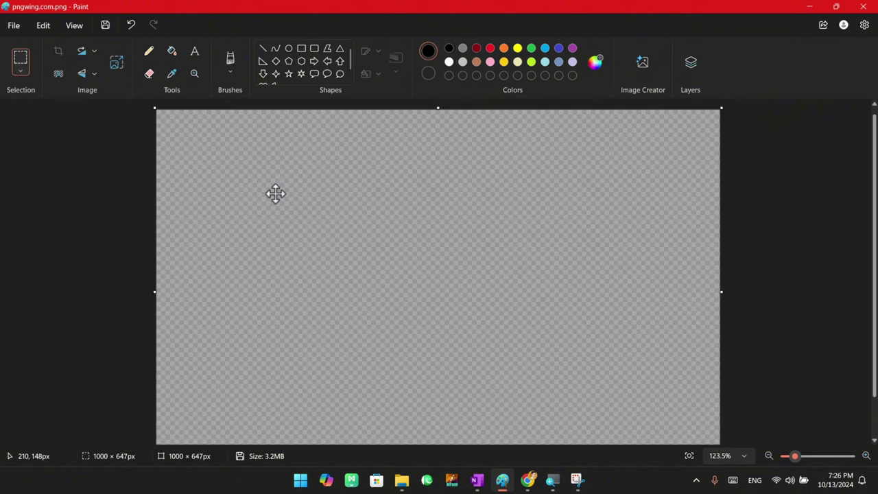
click(234, 72)
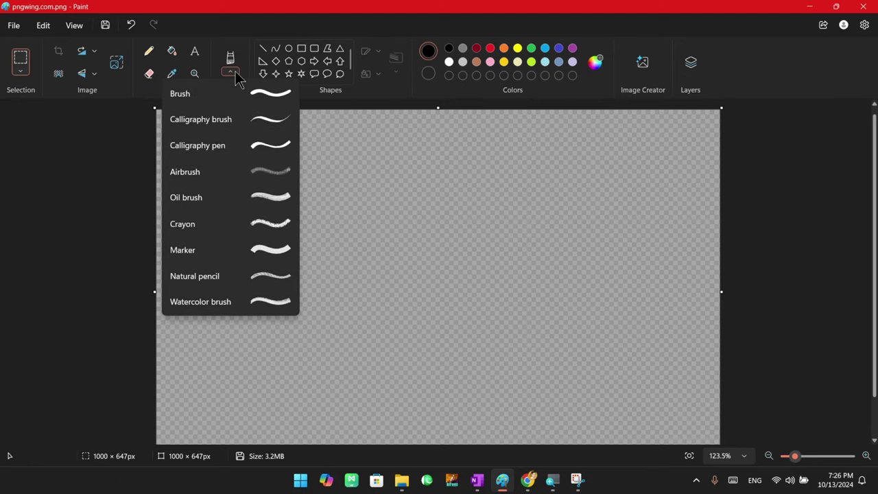
click(233, 73)
click(147, 53)
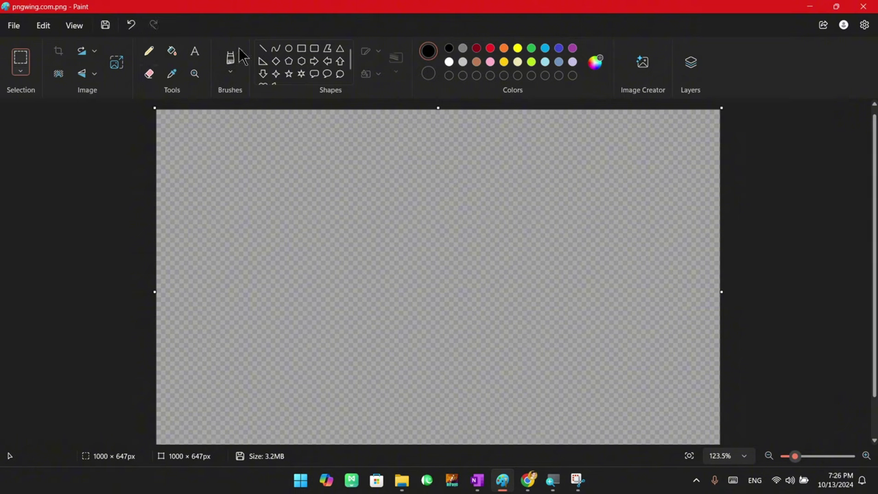
Choose the Eraser and enlarge it in repeated increments, reducing it slightly at the end
click(149, 73)
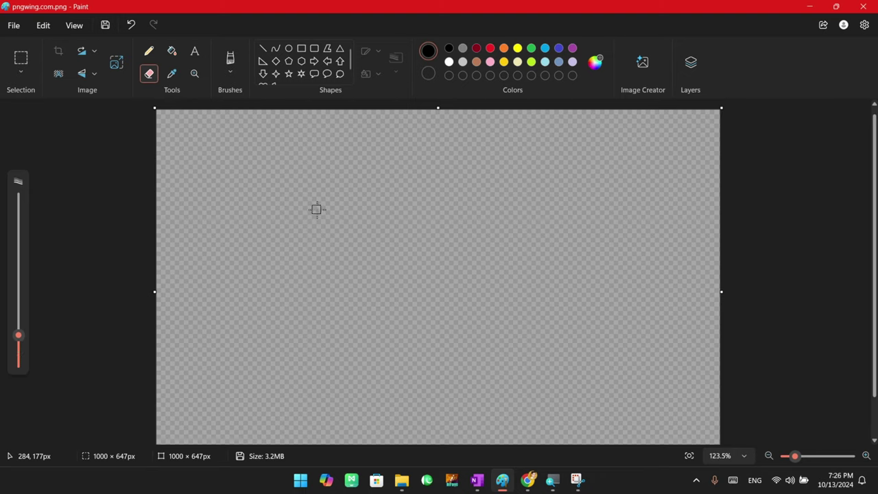
key(ctrl+plus)
key(ctrl+plus)
key(ctrl+plus)
key(ctrl+plus)
key(ctrl+plus)
key(ctrl+plus)
key(ctrl+plus)
key(ctrl+plus)
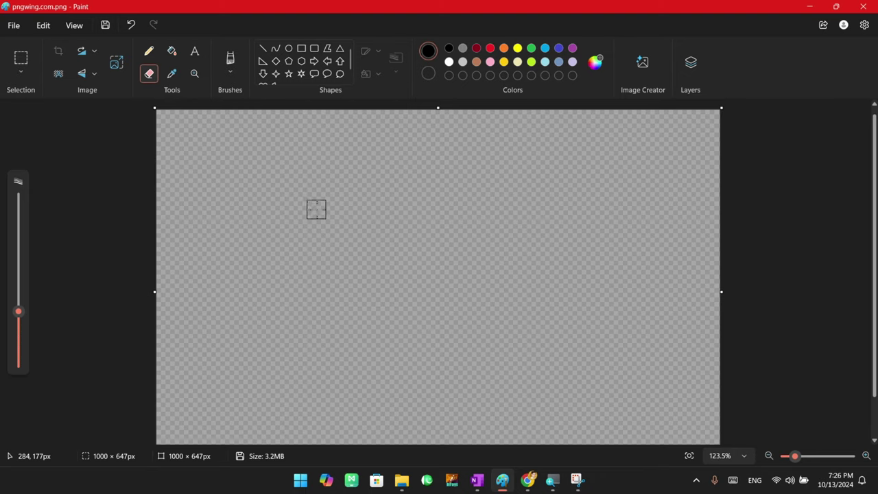
key(ctrl+plus)
key(ctrl+plus)
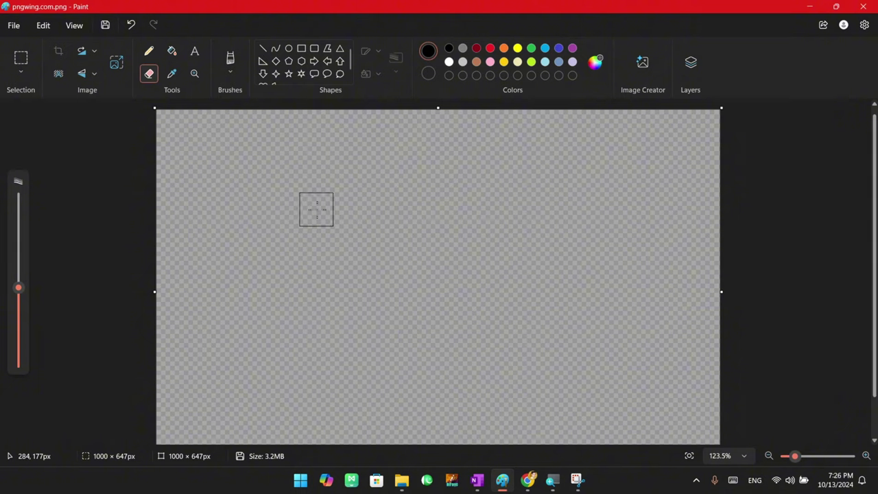
key(ctrl+minus)
key(ctrl+minus)
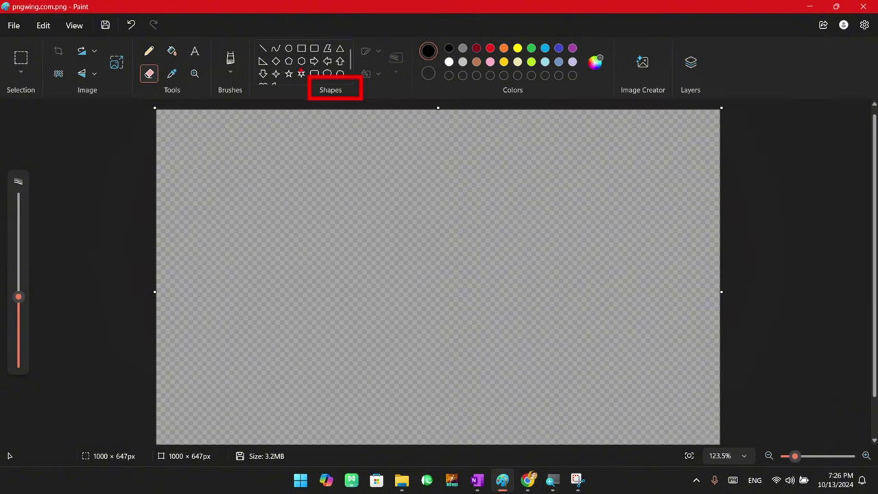
Draw a black rectangle about 460 × 370 px in the middle of the canvas with an Oil brush outline
click(301, 49)
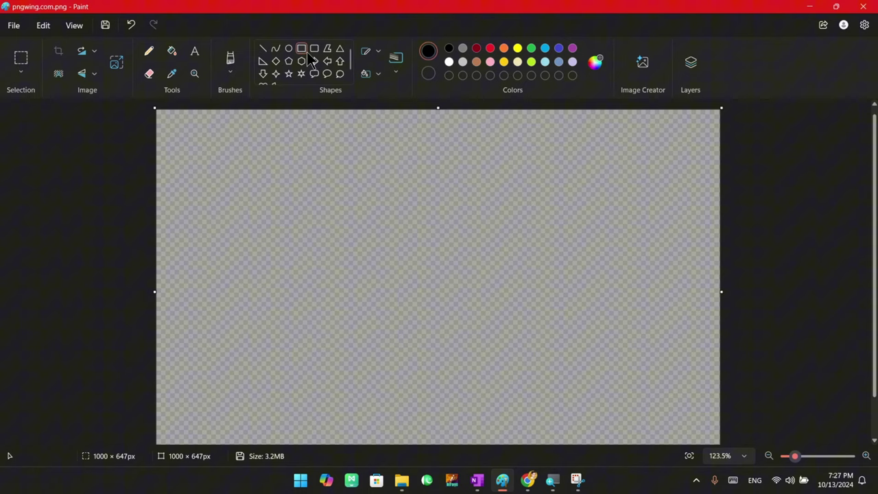
click(376, 53)
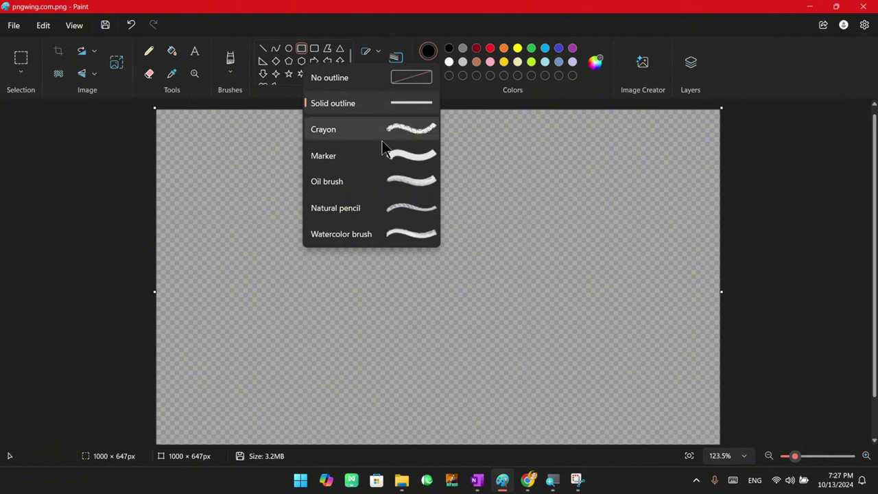
click(334, 179)
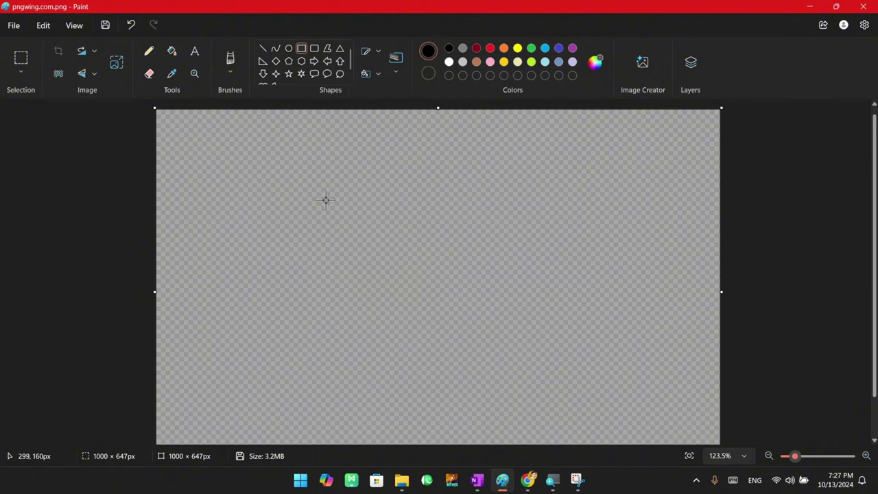
drag(294, 173, 553, 381)
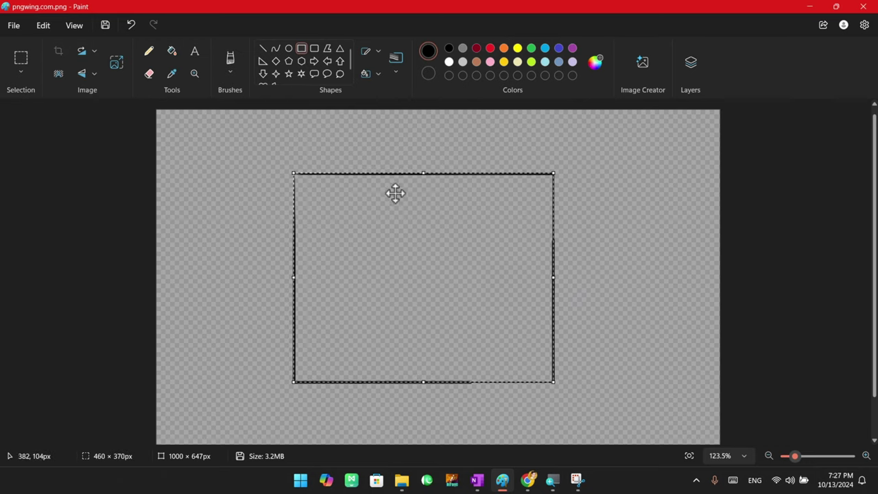
Make the rectangle's outline much thicker and change its outline style to Crayon
click(396, 73)
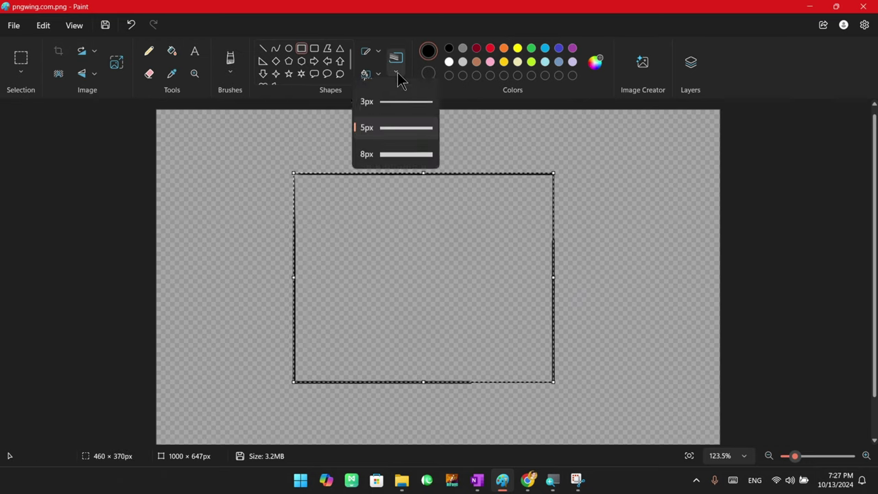
click(391, 163)
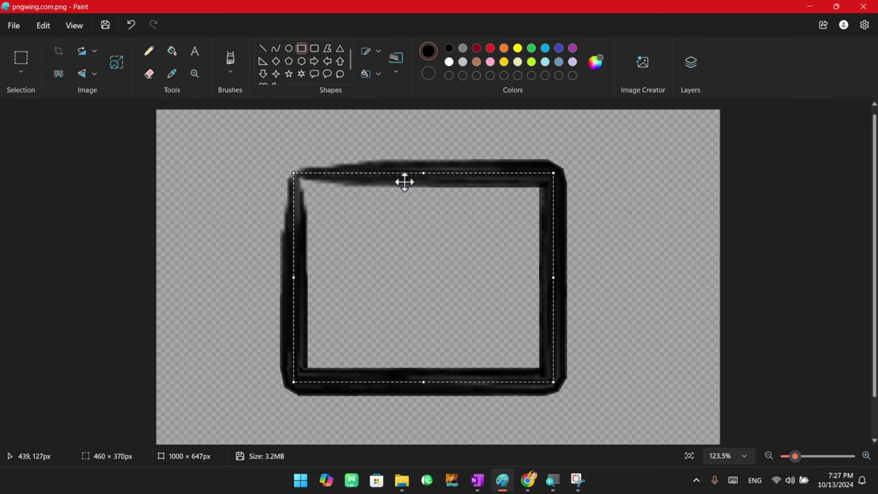
click(381, 52)
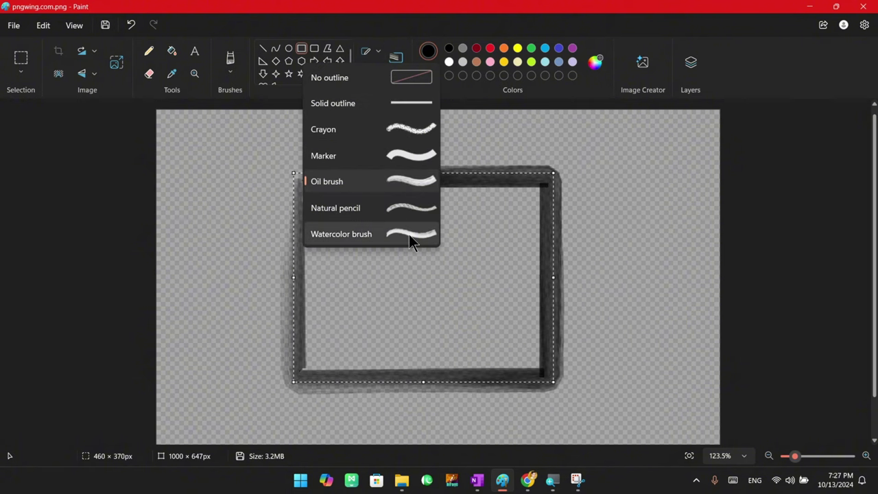
click(417, 134)
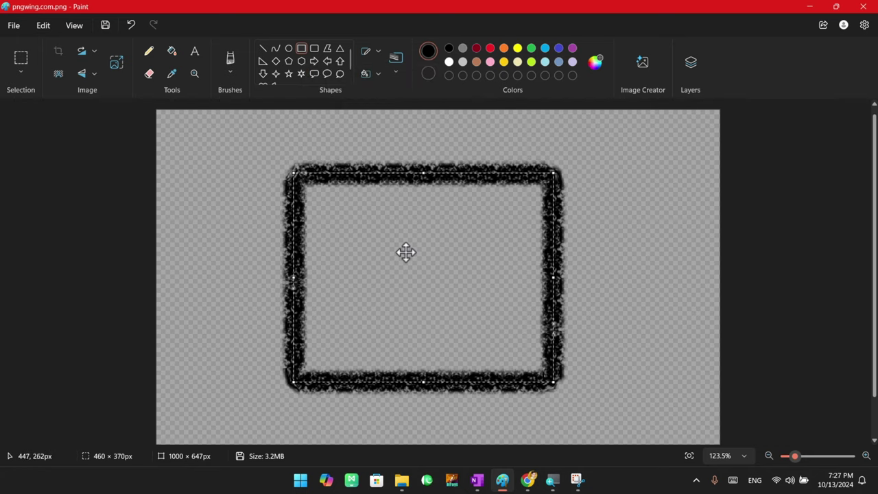
Give the rectangle a solid fill and set the secondary color to indigo blue
click(378, 76)
click(389, 126)
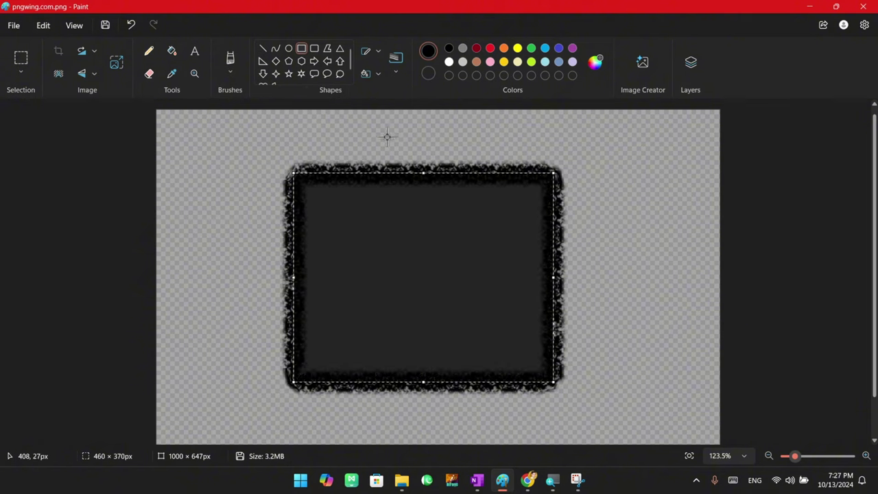
click(429, 73)
click(463, 47)
click(531, 47)
click(558, 47)
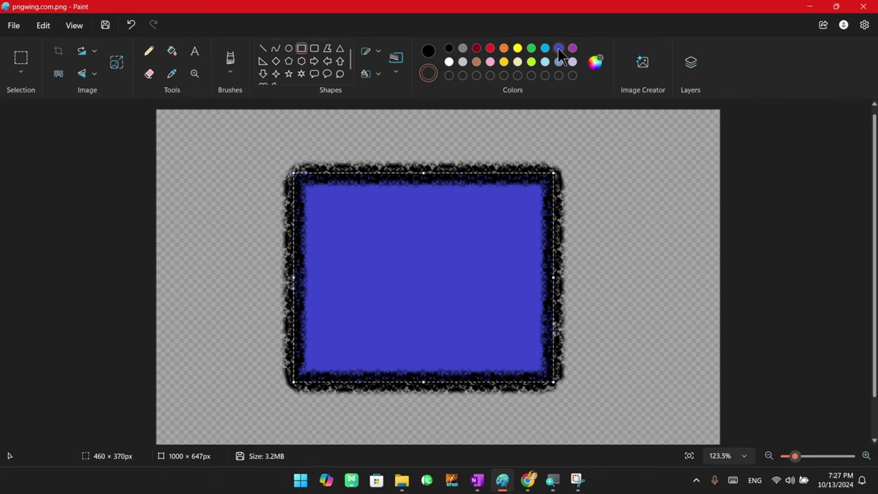
click(557, 48)
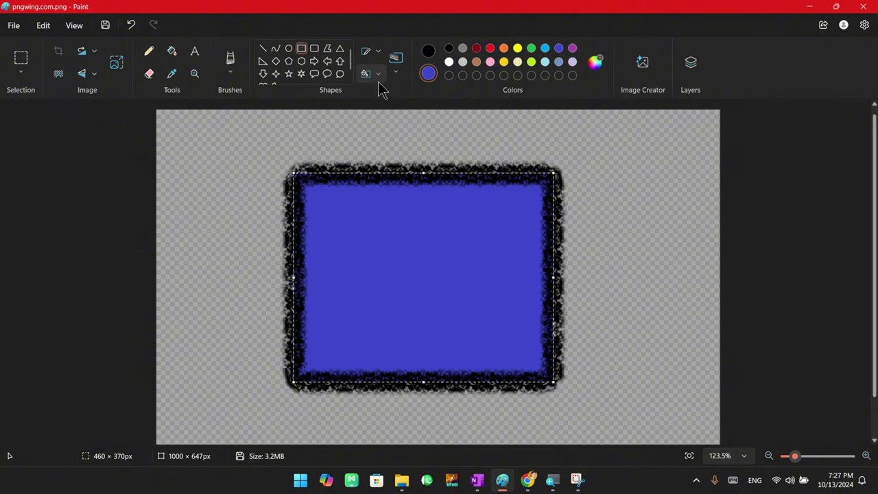
Set the rectangle to no fill and no outline, and try Solid fill on it without an outline
click(377, 76)
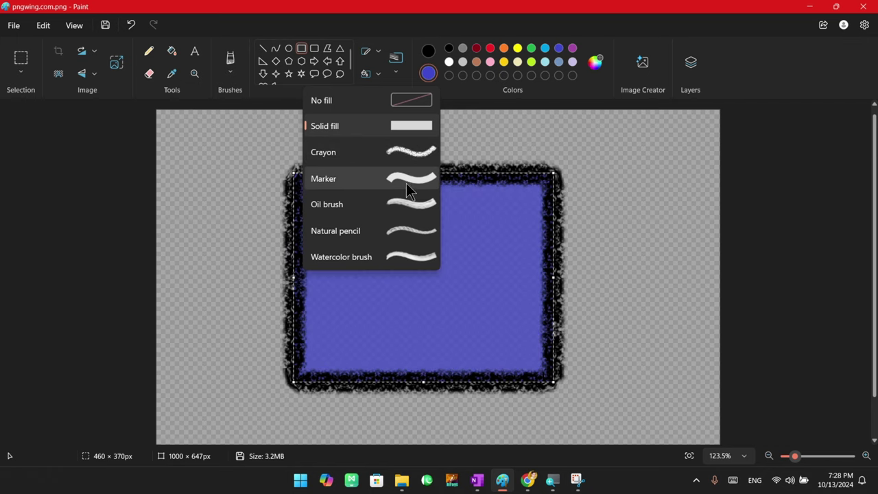
click(367, 101)
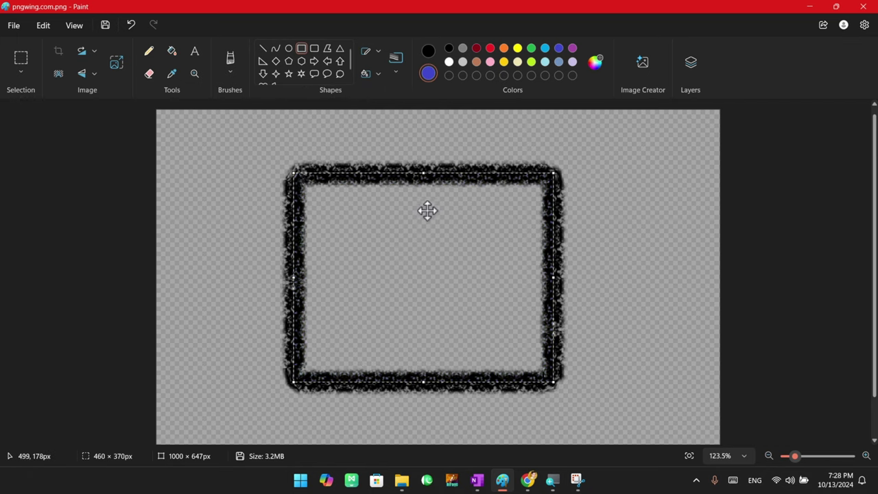
click(370, 57)
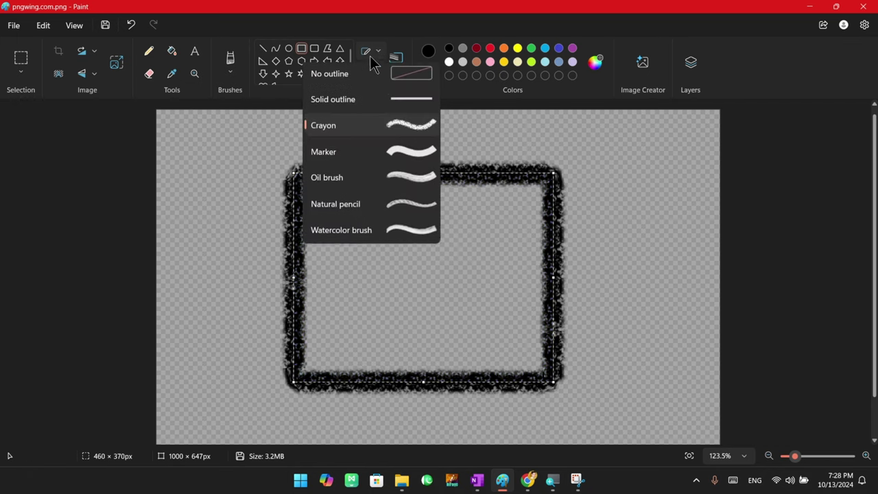
click(403, 76)
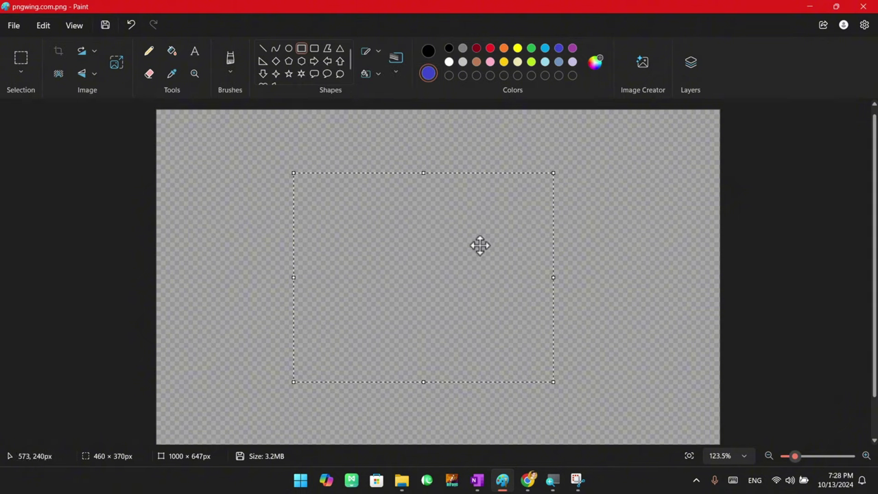
click(365, 74)
click(384, 125)
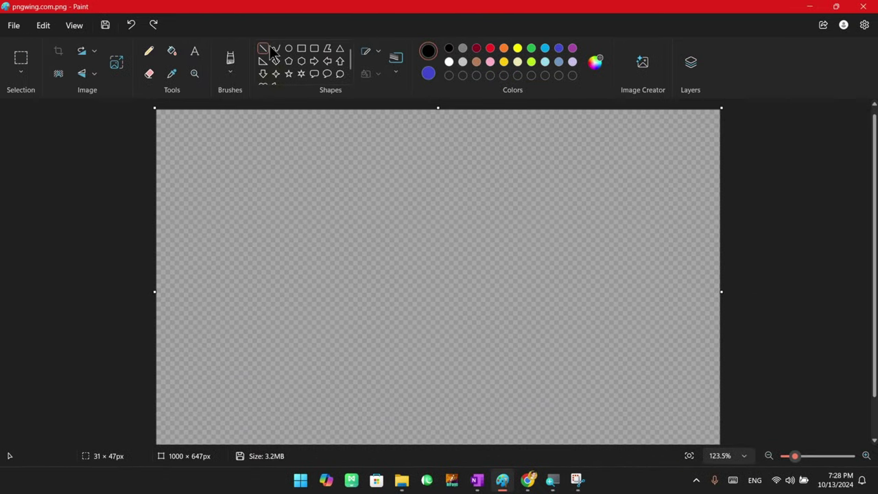
Draw a horizontal black line about 526 px long, pull its right end slightly outward and down, and delete it
drag(263, 207, 559, 207)
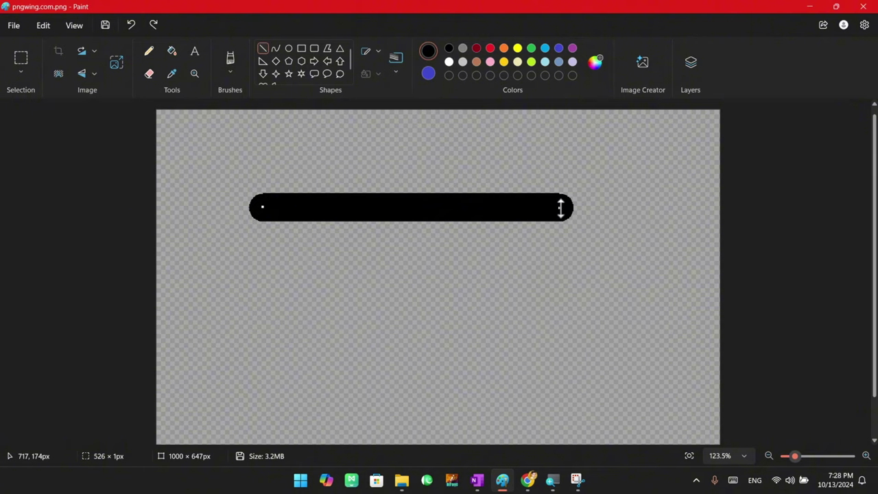
drag(560, 208, 576, 230)
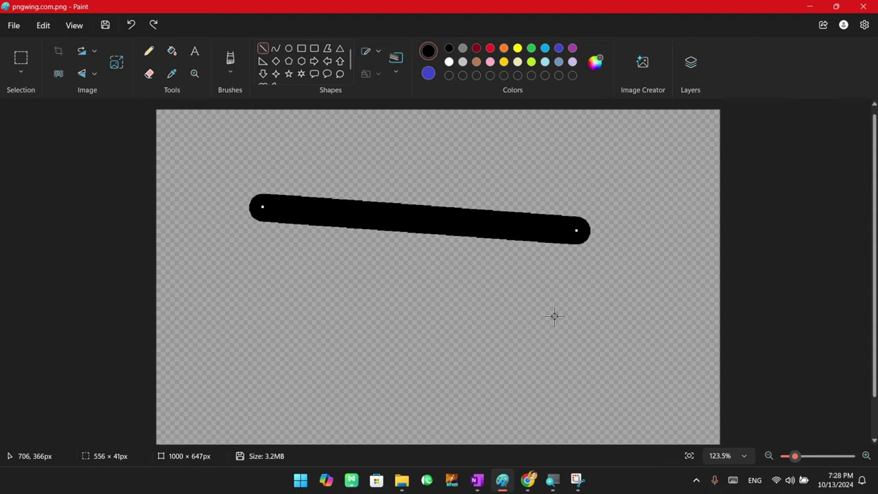
key(Delete)
Draw a straight horizontal black line about 747 px long across the upper half of the canvas
mouse_move(215, 225)
mouse_down()
mouse_move(566, 231)
mouse_move(604, 240)
mouse_move(617, 227)
mouse_move(641, 254)
mouse_move(409, 284)
mouse_move(684, 277)
mouse_move(507, 272)
mouse_move(636, 272)
mouse_up()
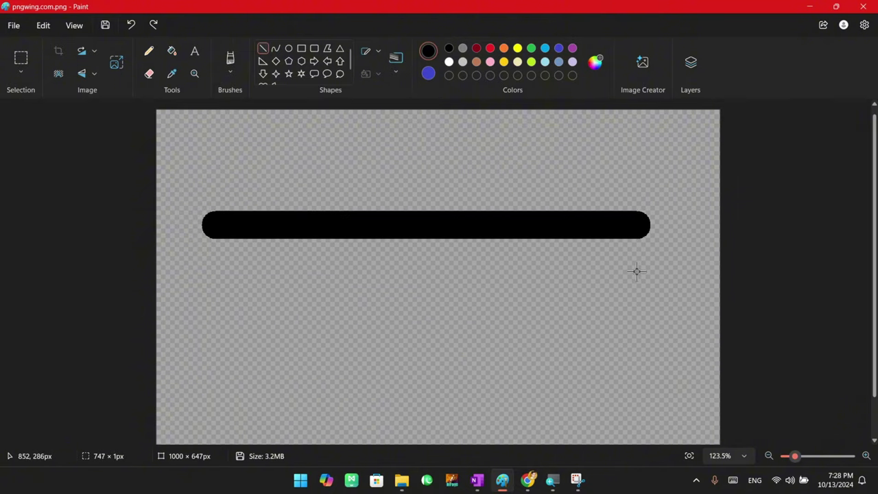
Draw a vertical black line about 446 px long across the horizontal line, and undo both lines
mouse_move(418, 160)
mouse_down()
mouse_move(416, 275)
mouse_move(392, 414)
mouse_up()
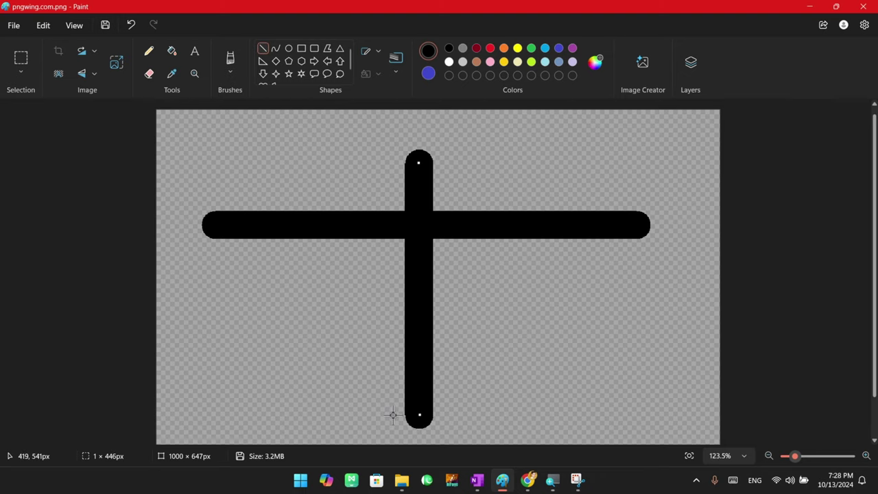
click(495, 312)
key(ctrl+z)
key(ctrl+z)
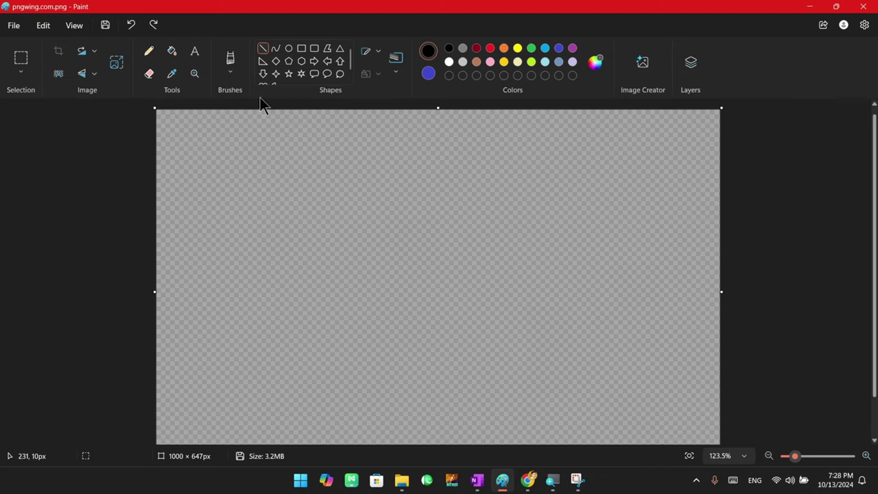
Draw a curve about 604 px wide, bend it downward and toward the lower right, shift it slightly up, and delete it
click(274, 48)
drag(259, 222, 600, 225)
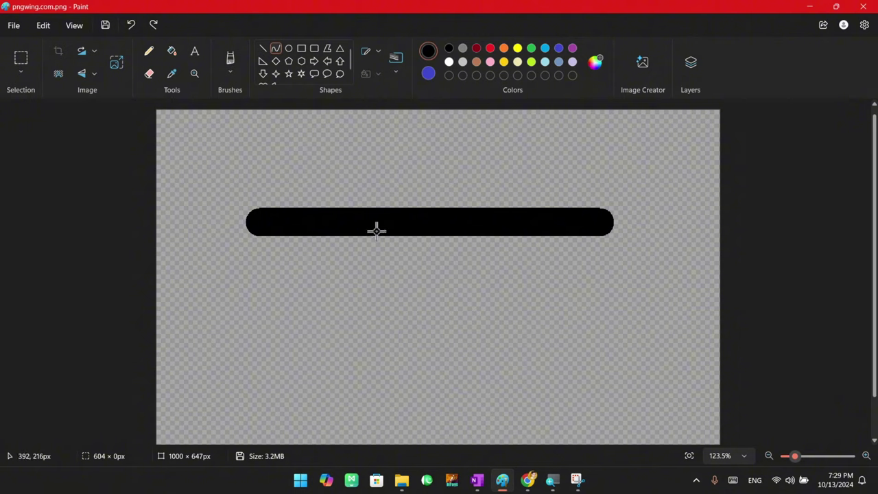
drag(418, 224, 414, 397)
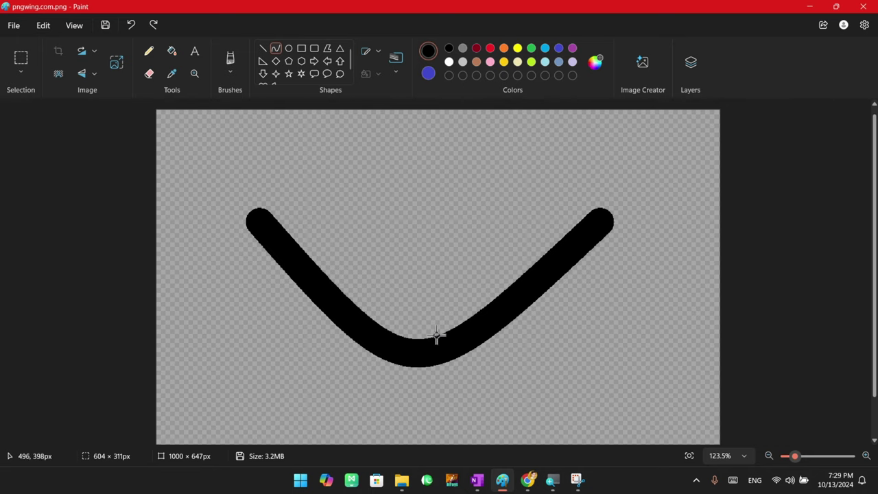
drag(505, 306, 568, 413)
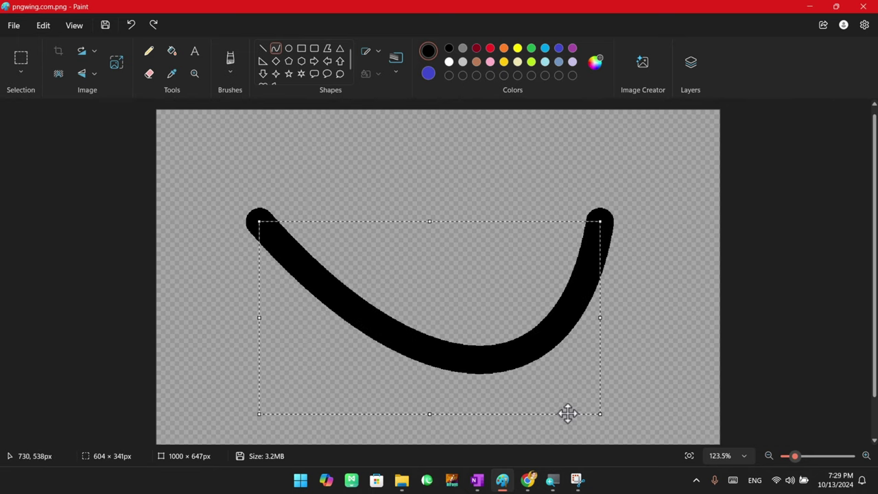
drag(521, 354, 509, 316)
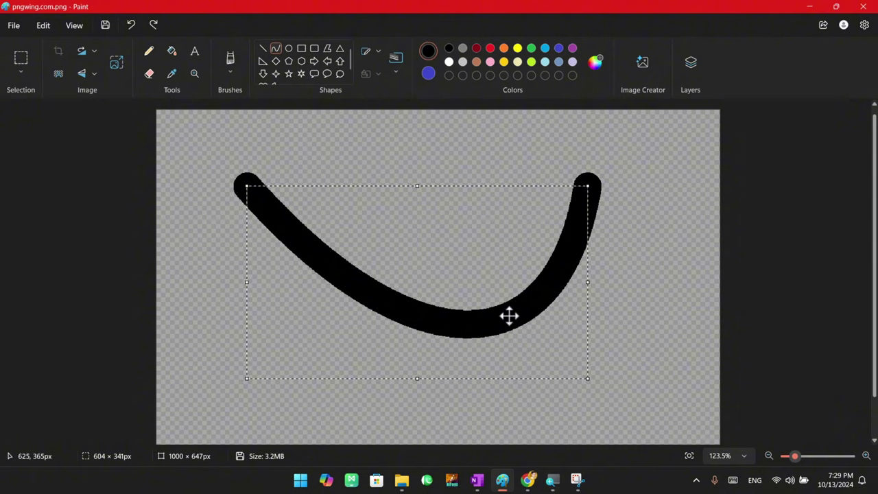
key(Delete)
Draw a V-like curve about 349 px wide with its bend pulled far down, move it slightly up, and delete it
drag(327, 226, 523, 226)
drag(431, 236, 385, 443)
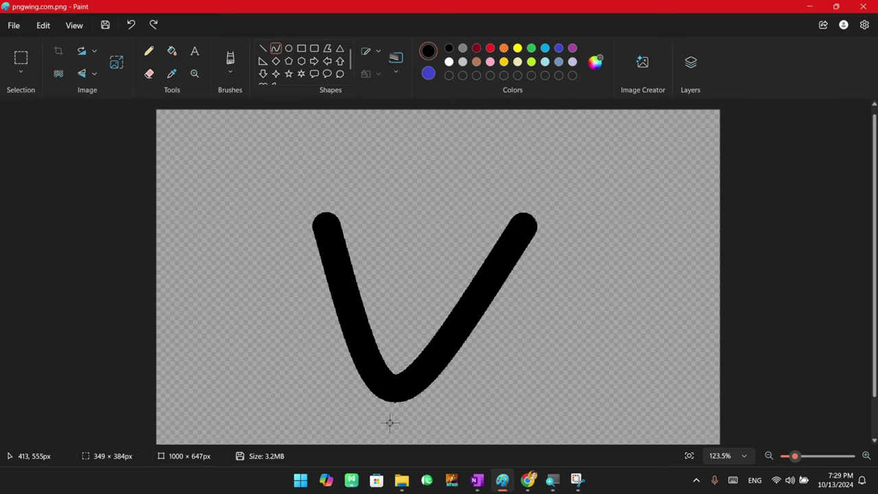
click(390, 422)
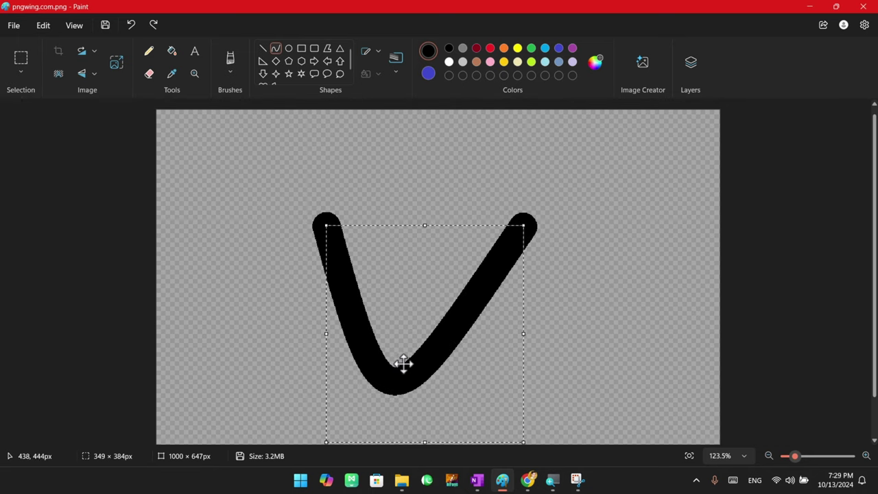
drag(401, 363, 407, 335)
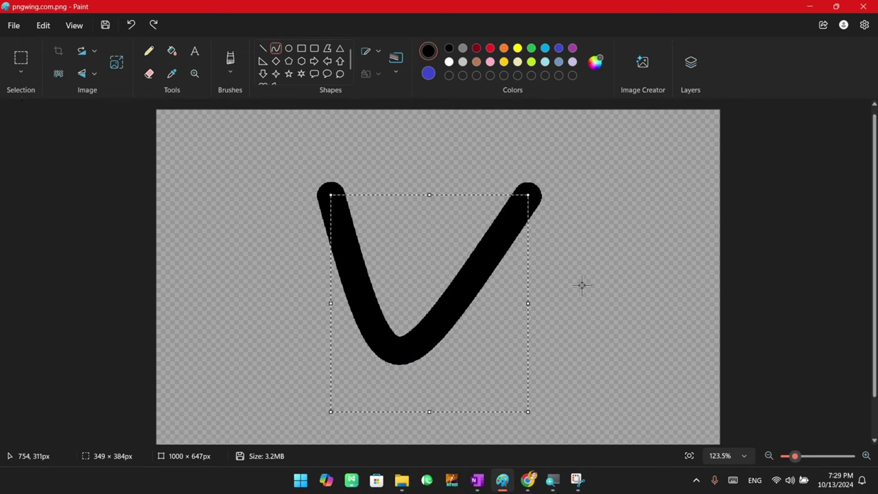
key(Delete)
Draw a curve bent first downward and again far to the right, about 642 × 431 px overall, and delete it
mouse_move(324, 178)
mouse_down()
mouse_move(396, 177)
mouse_move(327, 418)
mouse_up()
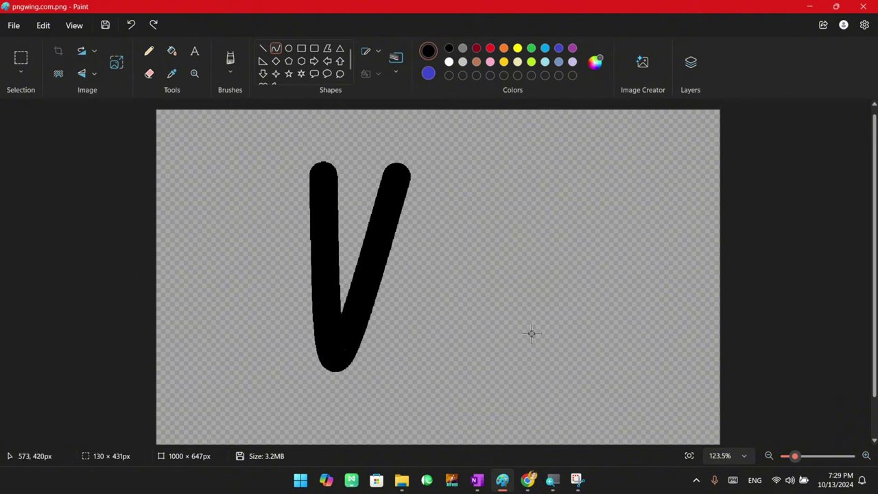
click(684, 248)
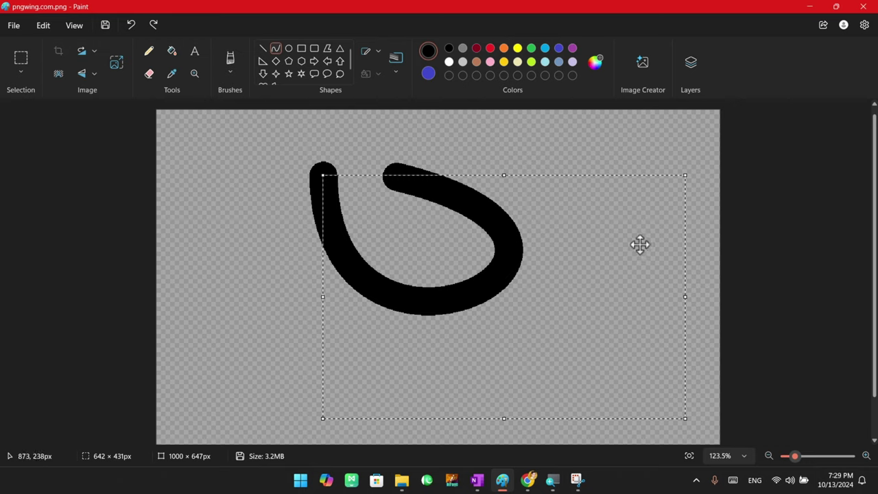
key(Delete)
Draw a loop-like curve from a line about 204 px wide, bend it to about 811 × 467 px, move it, and delete it
drag(333, 182, 451, 174)
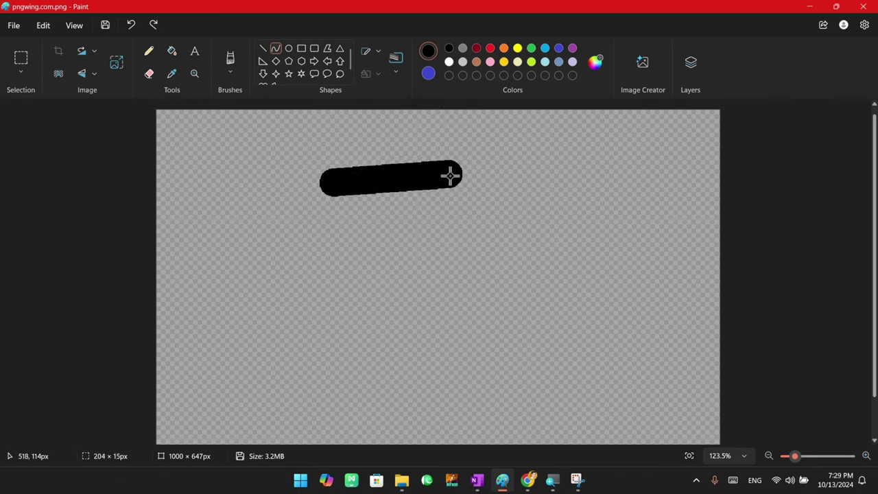
mouse_move(390, 177)
mouse_down()
mouse_move(372, 439)
mouse_move(636, 338)
mouse_move(770, 298)
mouse_move(670, 258)
mouse_up()
drag(536, 226, 464, 254)
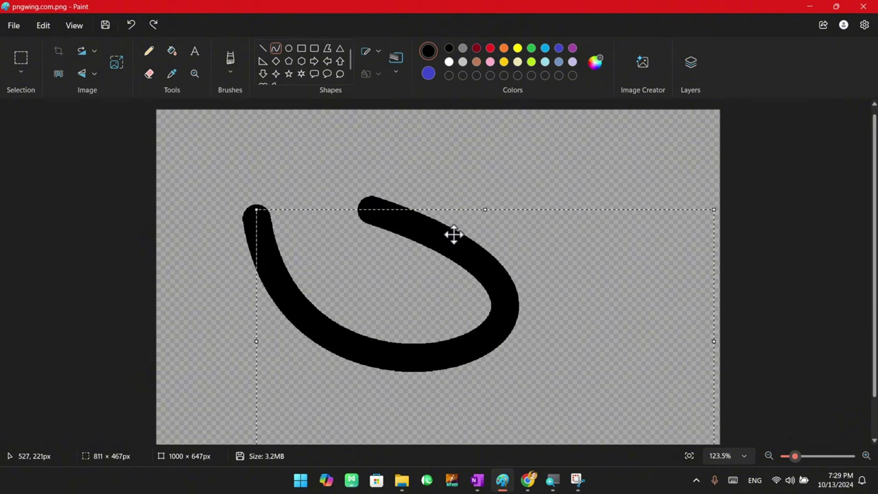
key(Delete)
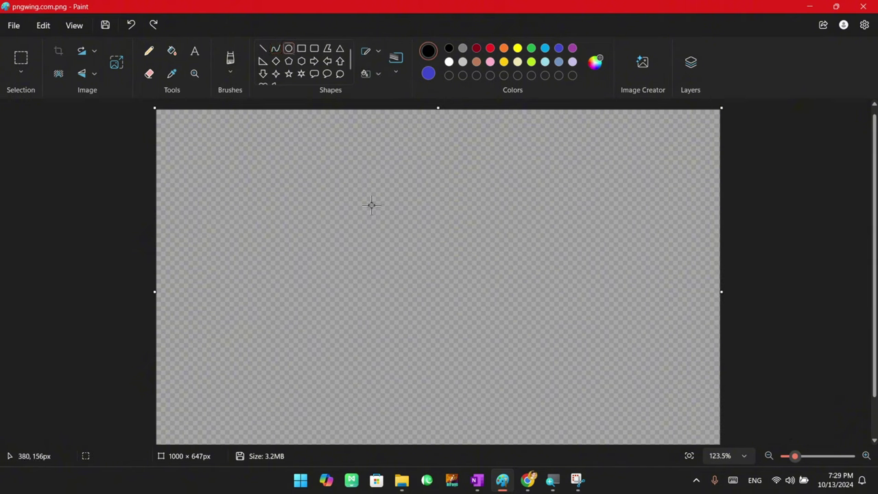
Draw three black-outlined, indigo-filled ovals: a circle of about 393 × 393 px, a tall ellipse of about 125 × 427 px, and a wide one below
drag(297, 194, 535, 421)
drag(437, 310, 434, 265)
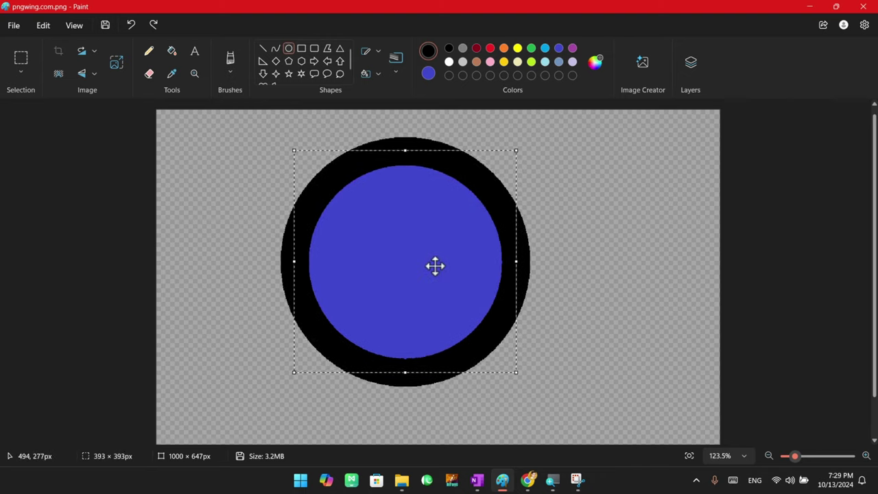
click(575, 179)
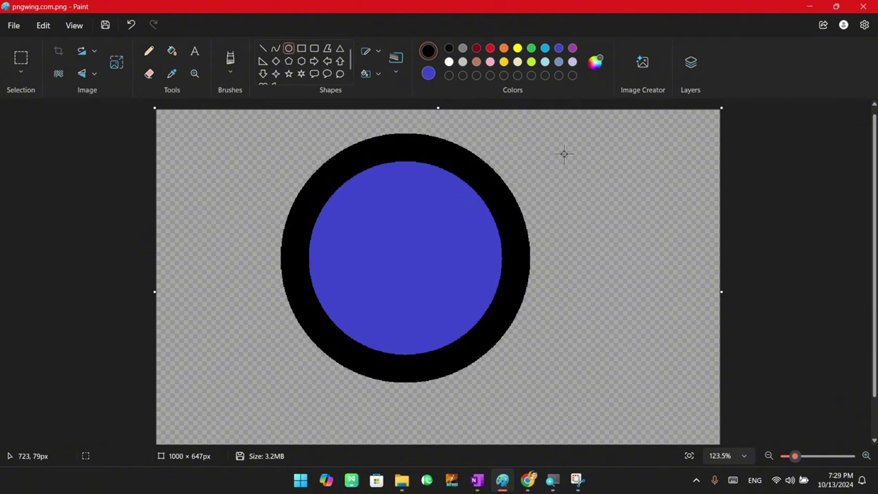
drag(564, 154, 634, 393)
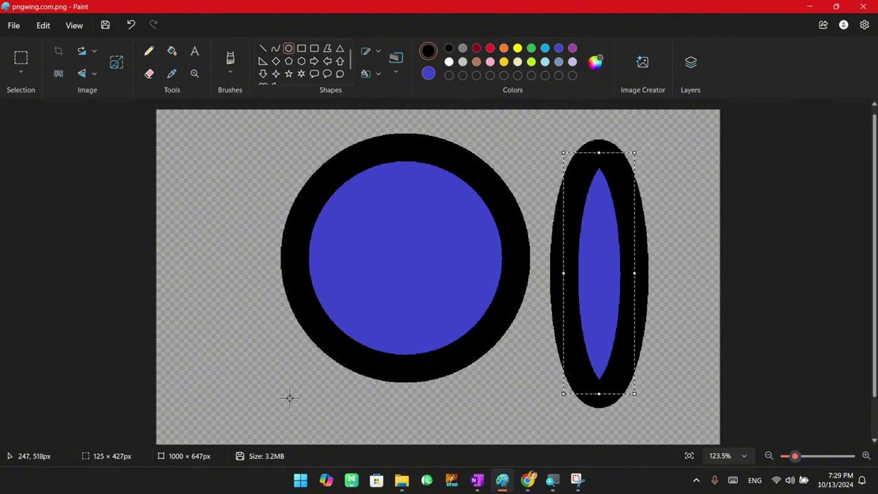
drag(218, 346, 552, 439)
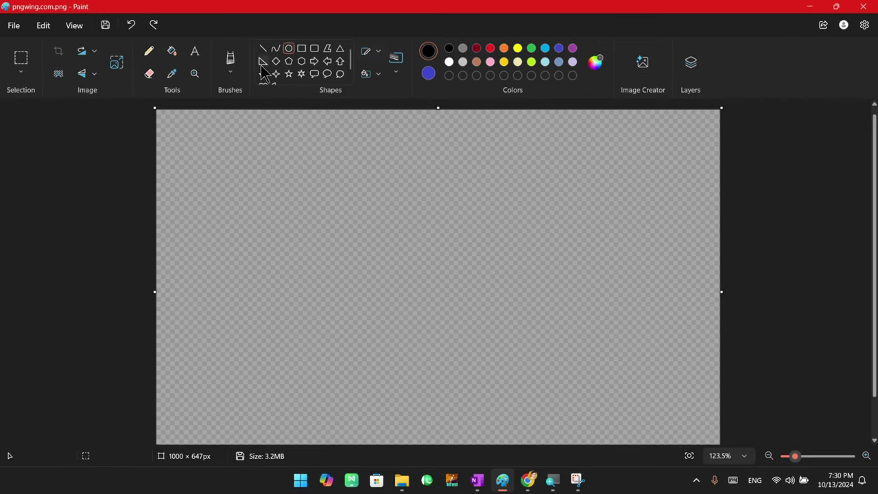
Draw an indigo lightning bolt with a black outline, about 512 × 421 px, and move it slightly toward the lower left
scroll(278, 81, down, 1)
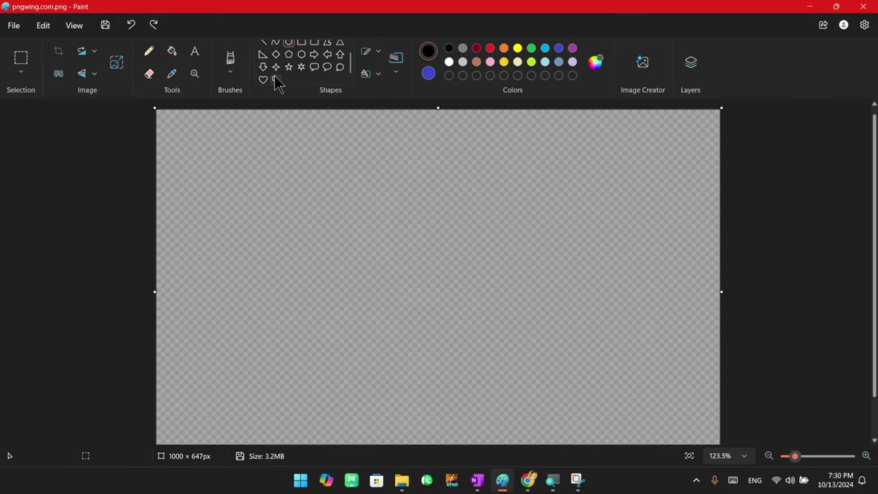
drag(301, 168, 564, 376)
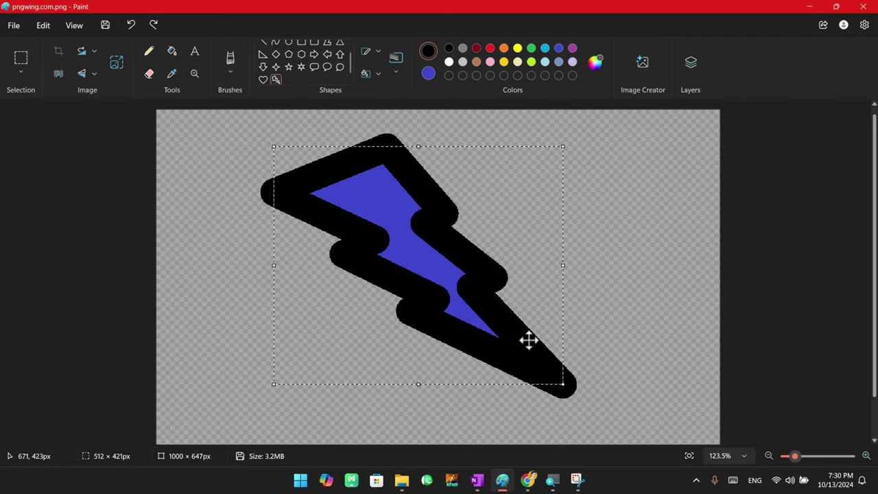
drag(528, 343, 496, 319)
Draw a cloud callout of about 261 × 310 px beside the lightning bolt, enlarge it, delete it, and undo the bolt
click(338, 67)
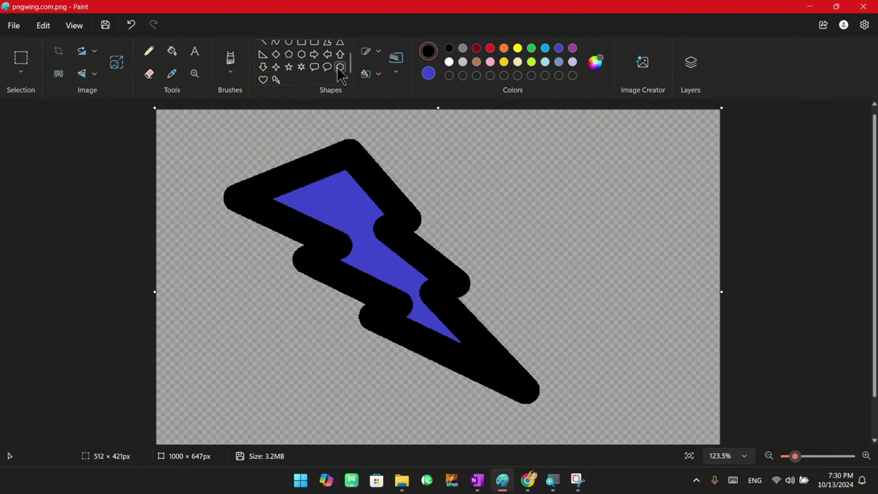
drag(488, 155, 635, 330)
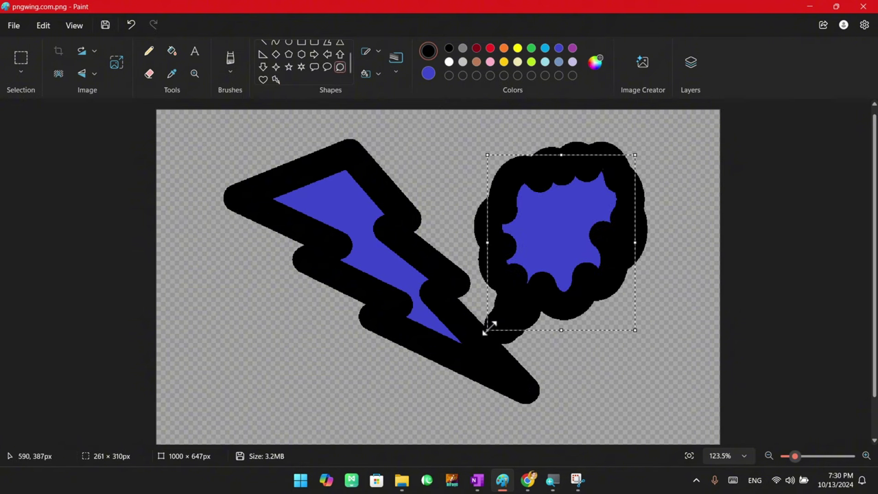
drag(488, 328, 329, 392)
key(Delete)
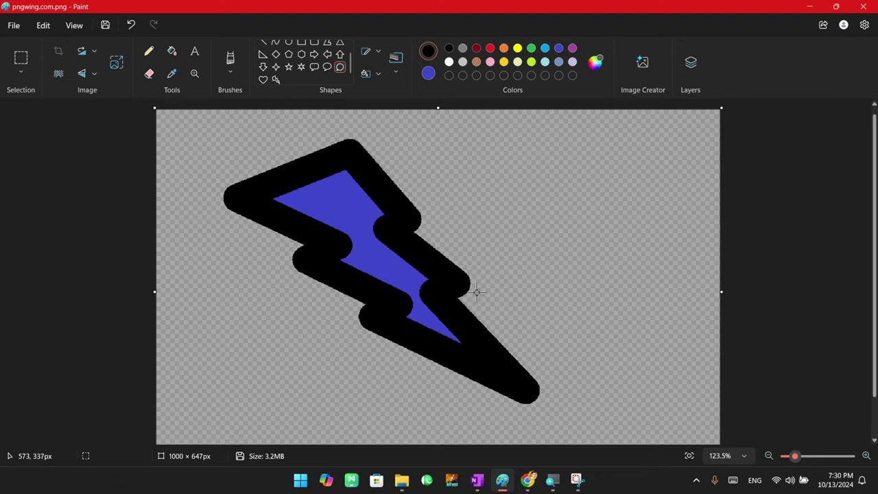
key(ctrl+z)
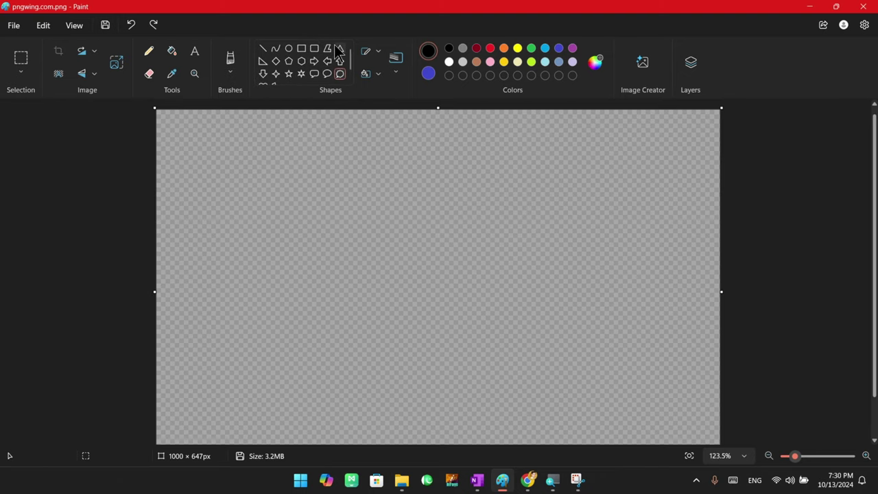
Draw a closed, jagged indigo polygon with a black outline, about 723 × 403 px, and shift it slightly up and right
click(328, 51)
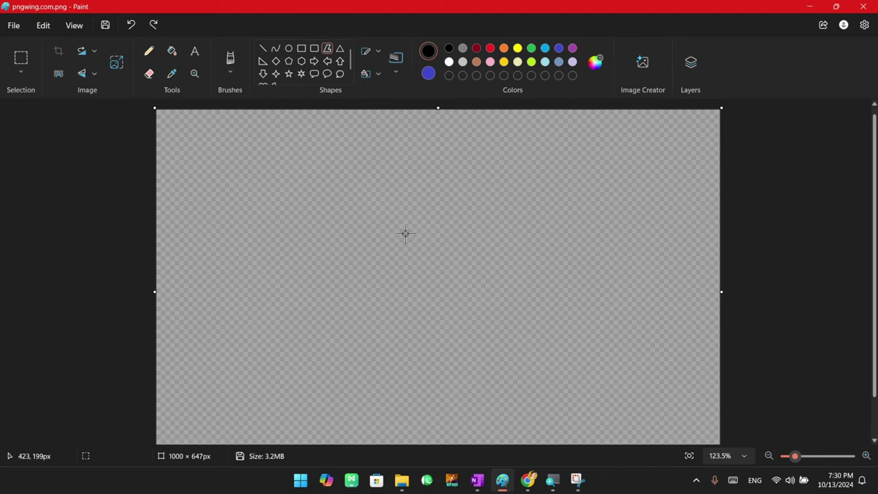
drag(232, 184, 640, 178)
click(432, 266)
click(637, 285)
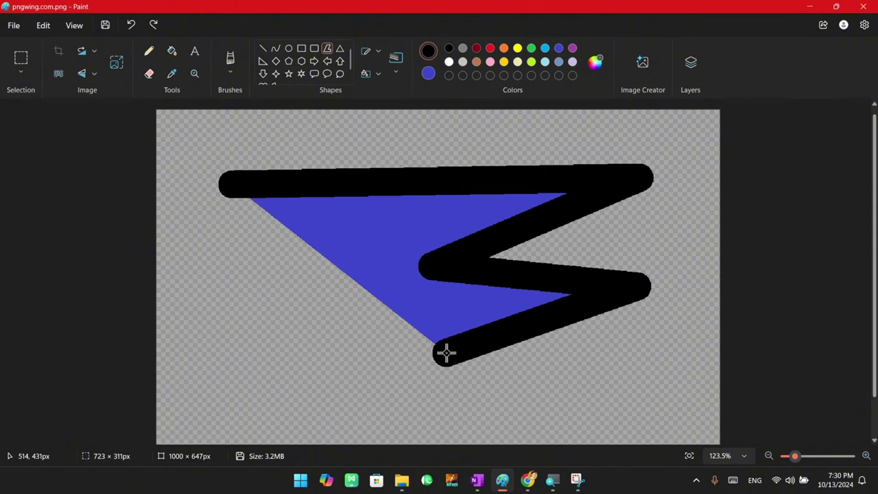
click(446, 353)
click(621, 398)
click(374, 399)
click(408, 306)
click(358, 253)
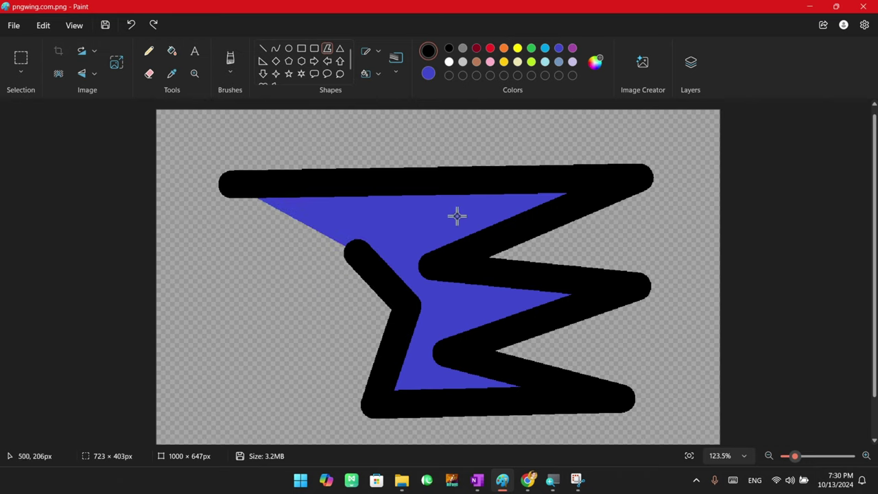
click(227, 186)
mouse_move(513, 317)
mouse_down()
mouse_move(482, 323)
mouse_move(527, 296)
mouse_up()
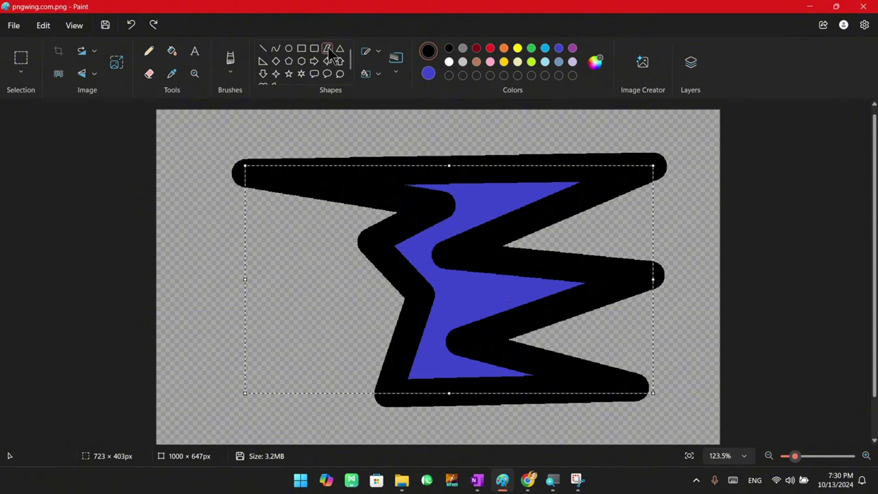
Try the polygon with no outline, and give it a Natural pencil outline
click(375, 48)
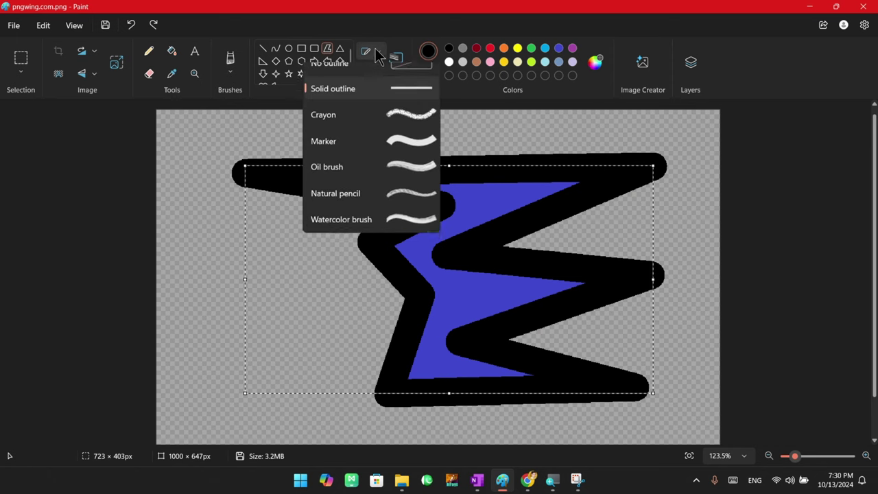
click(407, 82)
click(378, 51)
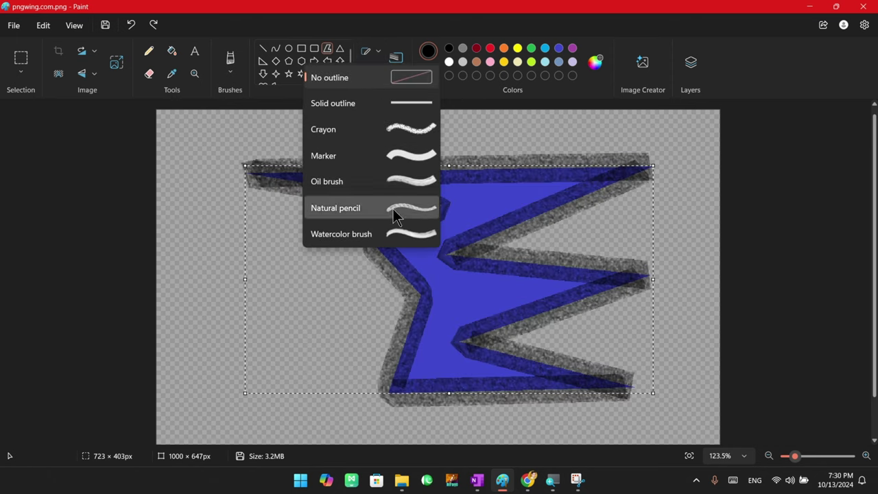
click(395, 208)
Look through the polygon's fill styles and line thicknesses without changing them, and deselect the shape
click(372, 75)
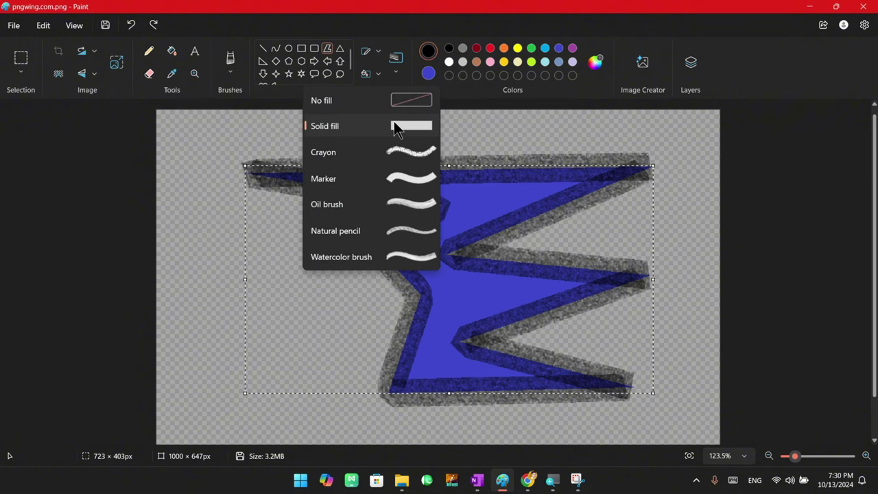
click(403, 28)
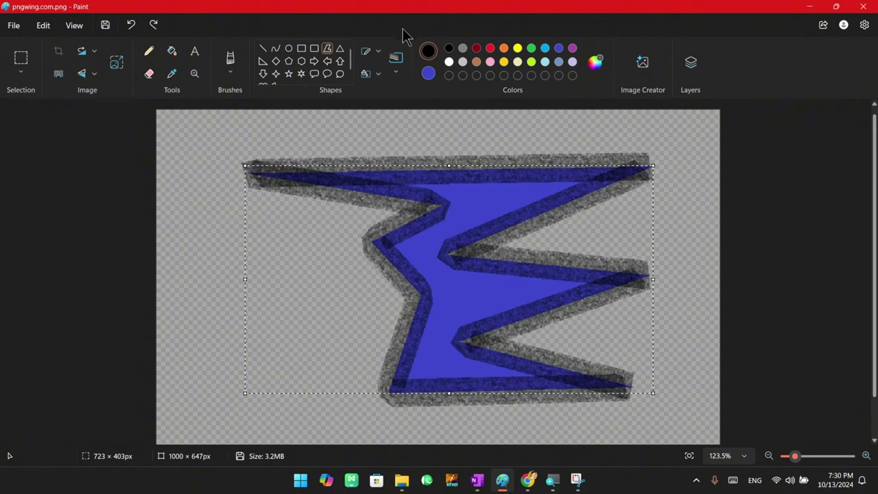
click(398, 73)
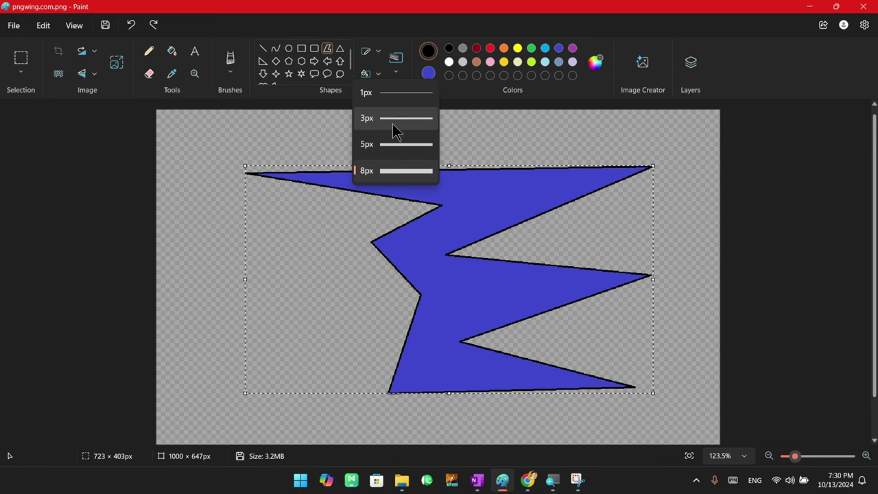
click(422, 23)
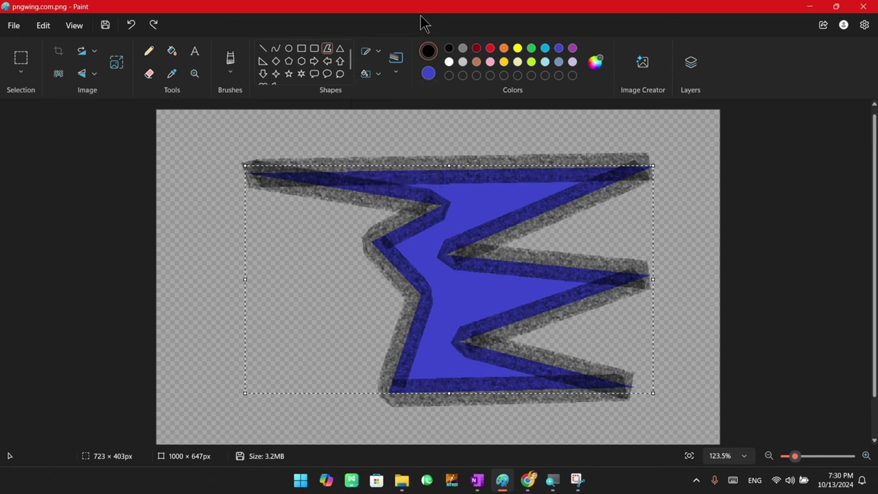
click(247, 122)
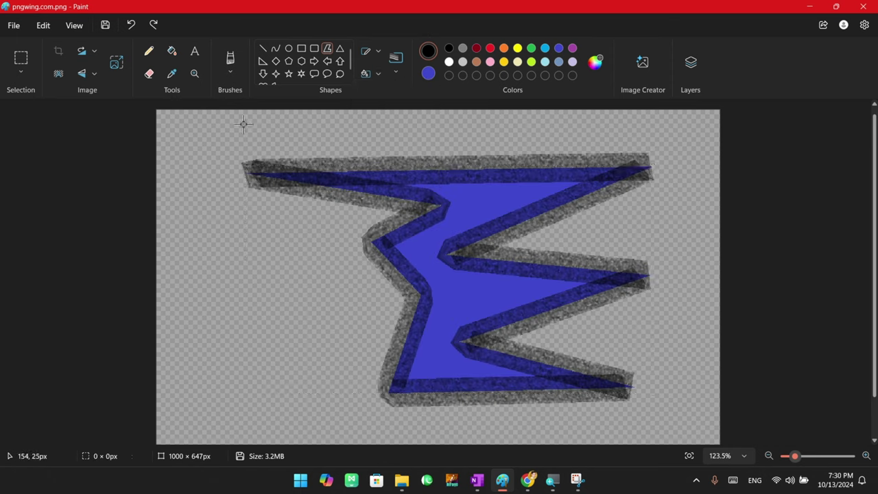
Clear the indigo polygon from the canvas, and look through the available shapes
key(ctrl+a)
key(Delete)
key(ctrl+z)
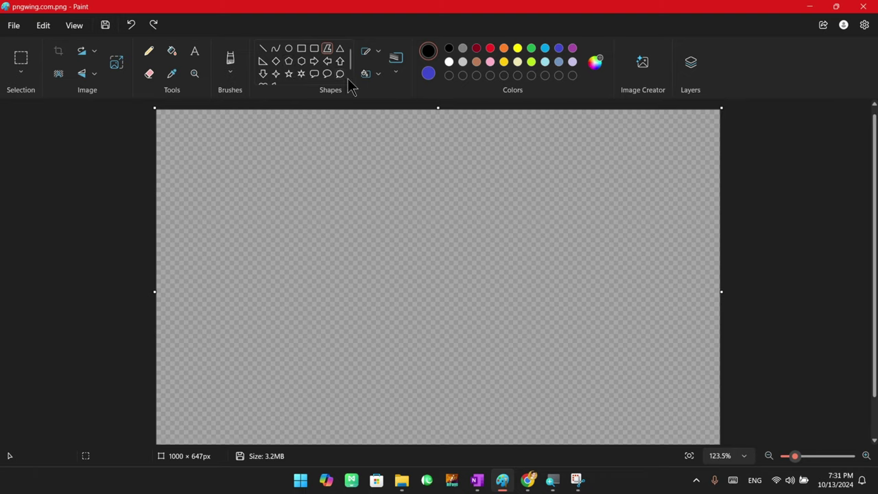
scroll(302, 81, down, 1)
scroll(323, 81, up, 1)
scroll(287, 79, down, 1)
scroll(287, 79, up, 1)
Open Image Creator, read through its four-page introduction, and close it
click(642, 63)
click(643, 67)
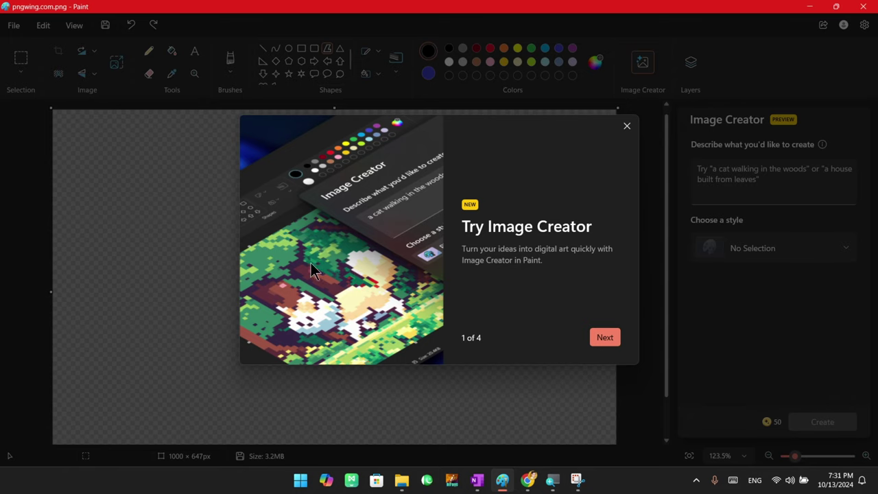
click(607, 340)
click(607, 340)
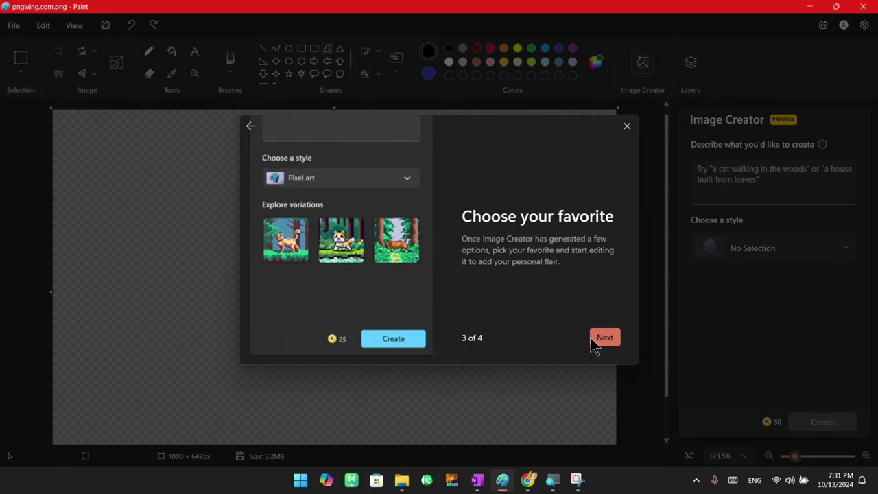
click(607, 342)
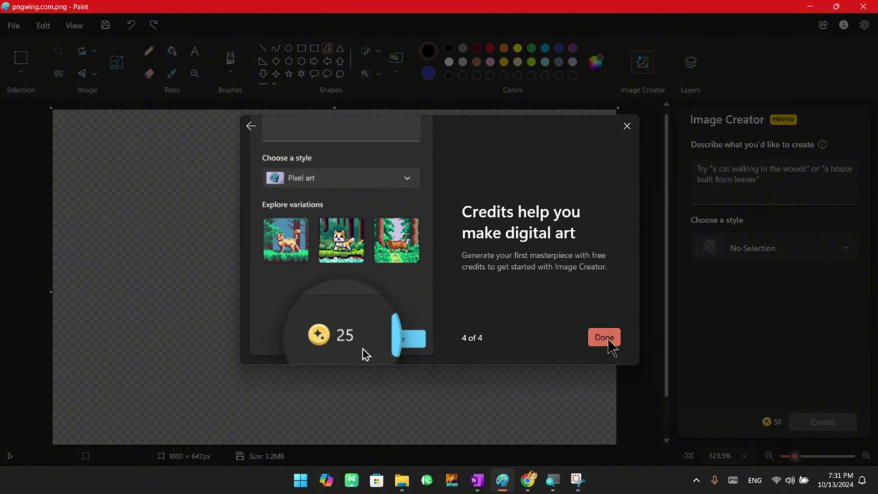
click(607, 339)
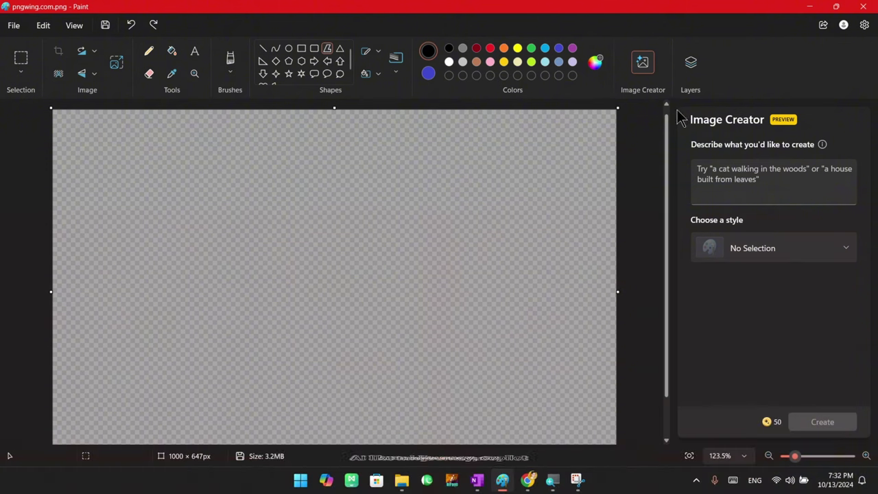
click(642, 65)
click(642, 65)
click(642, 66)
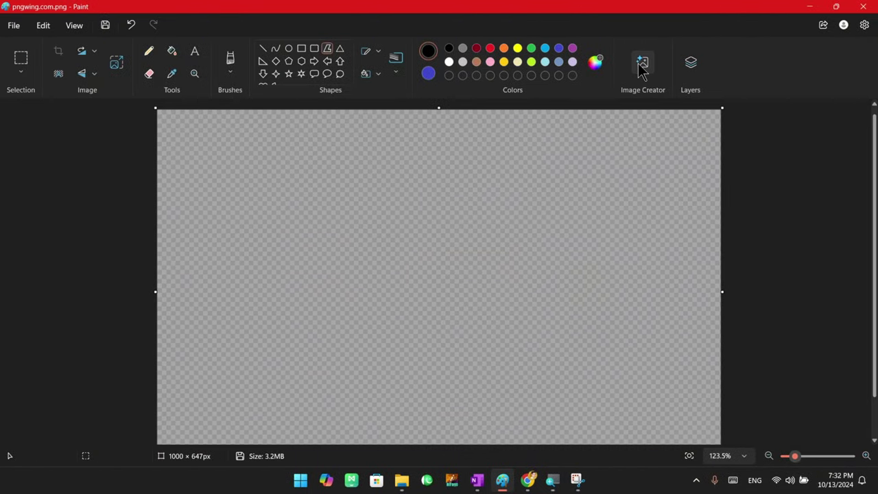
Show the image's layers briefly and hide them again
click(690, 63)
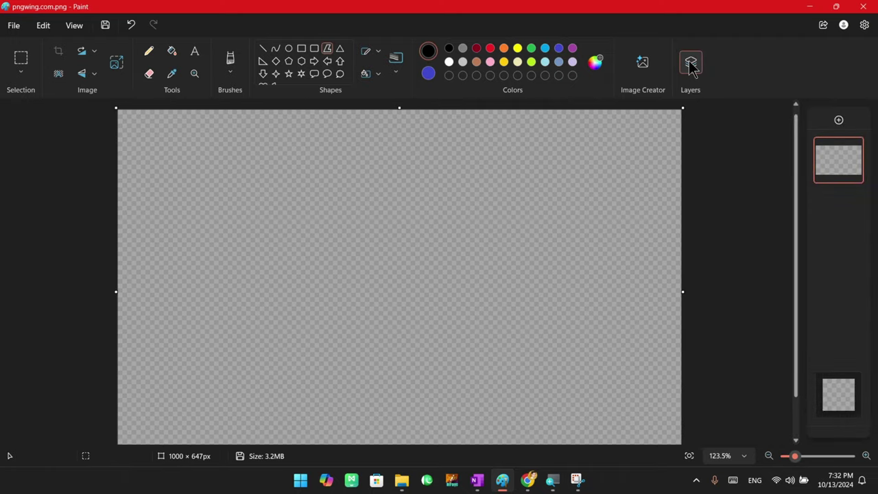
click(691, 63)
click(691, 63)
click(697, 92)
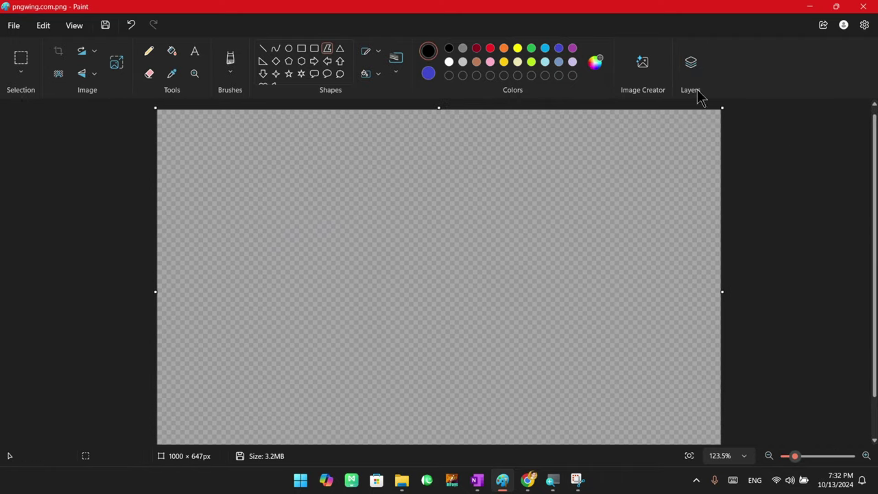
Copy the flower picture from Snipping Tool, paste it onto the Paint canvas, and maximize the Paint window
double_click(364, 6)
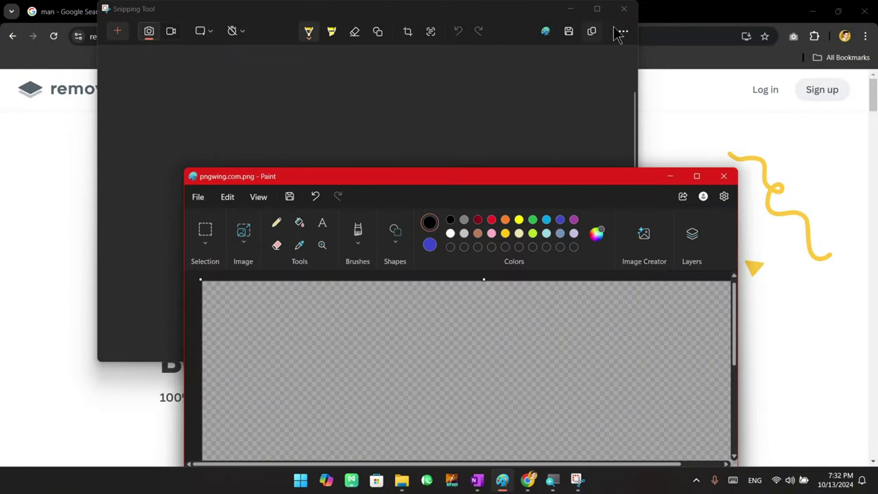
right_click(401, 128)
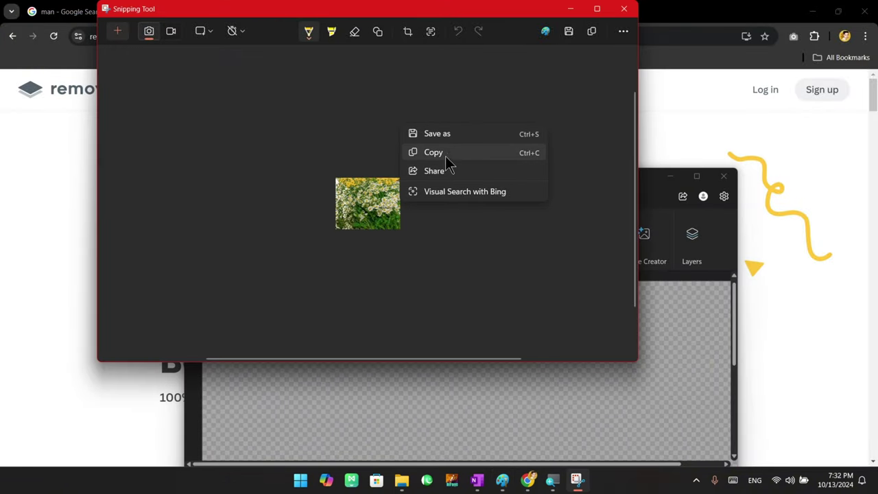
click(439, 153)
click(644, 397)
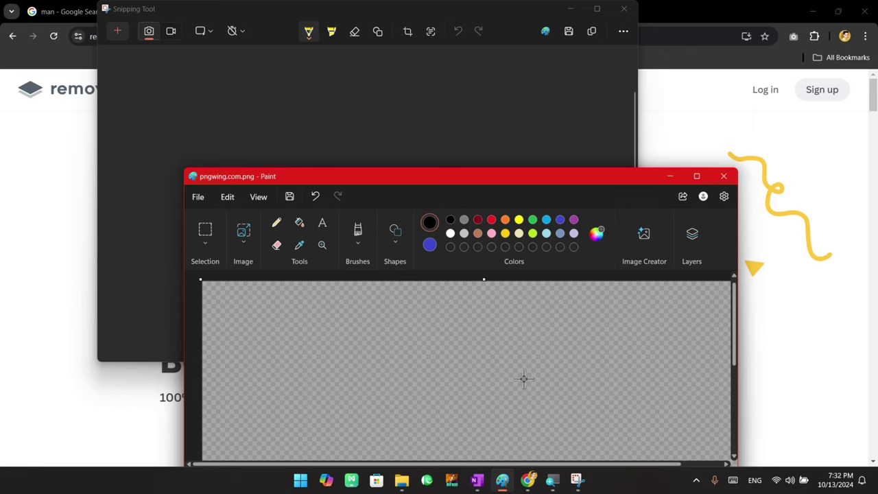
key(ctrl+v)
click(696, 175)
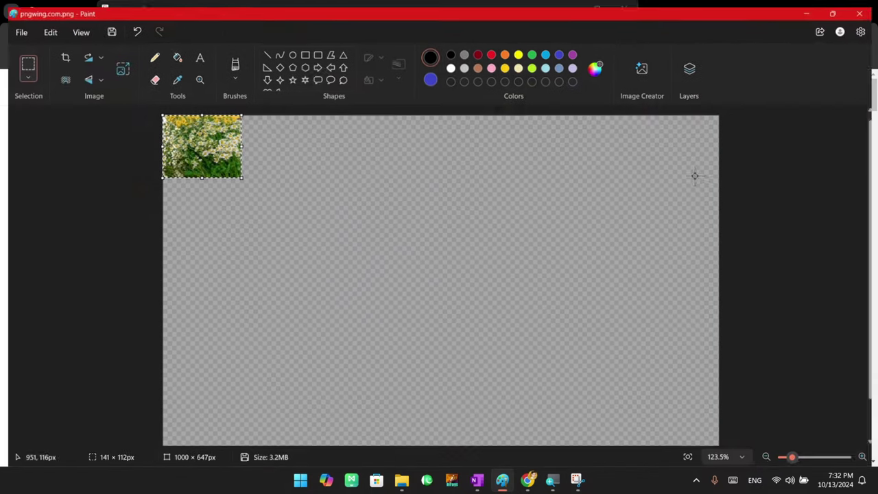
Show the layers and toggle the flower layer's visibility repeatedly, leaving it hidden
click(690, 65)
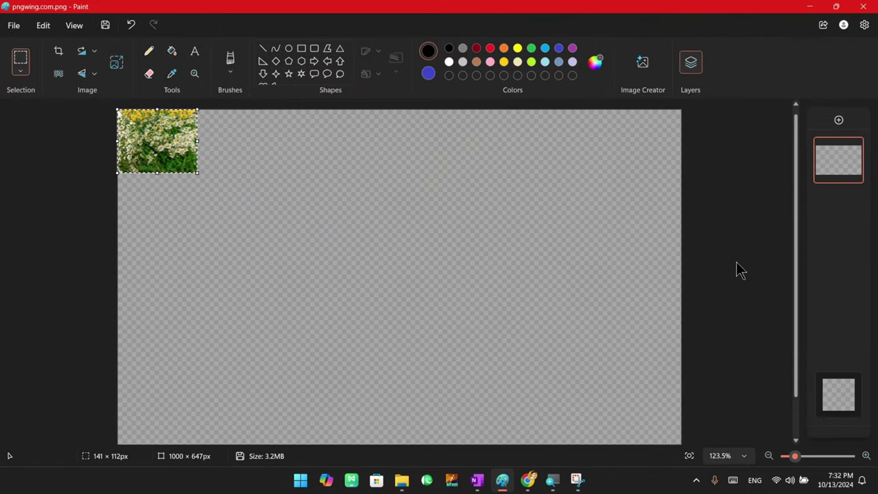
click(853, 146)
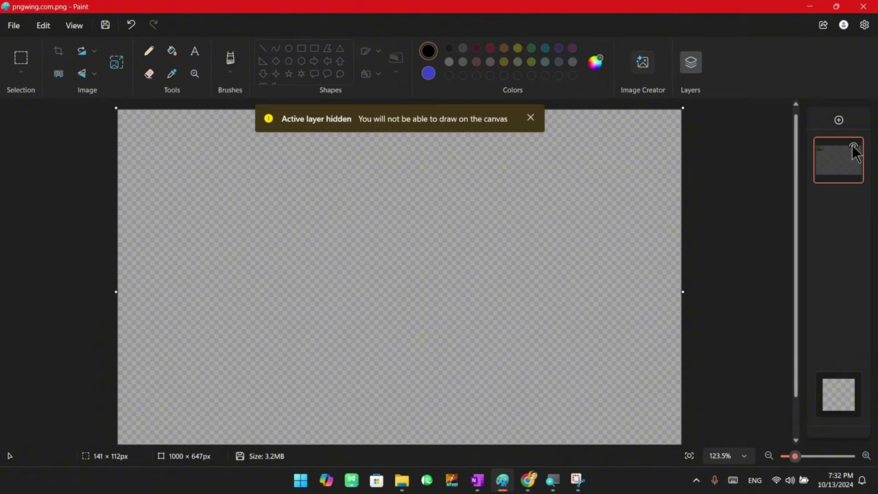
click(853, 147)
click(852, 146)
click(853, 147)
click(853, 146)
Set the background layer's colour to red and show the flower layer again
click(842, 403)
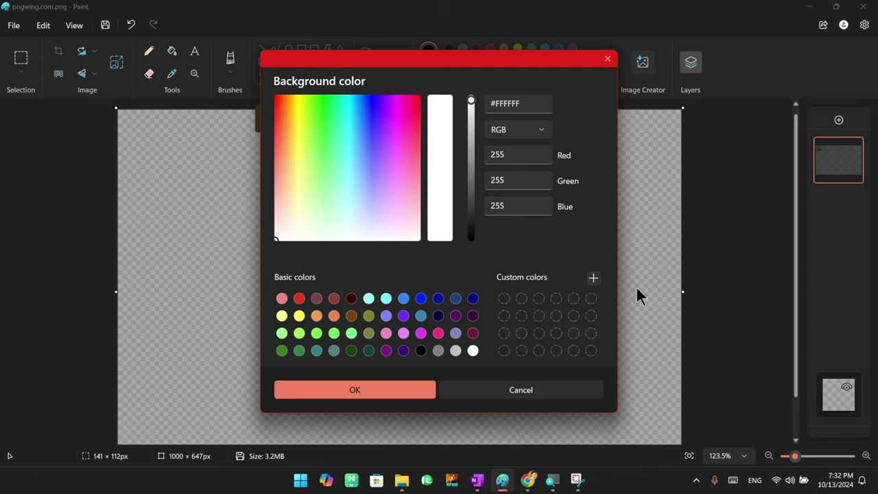
click(389, 108)
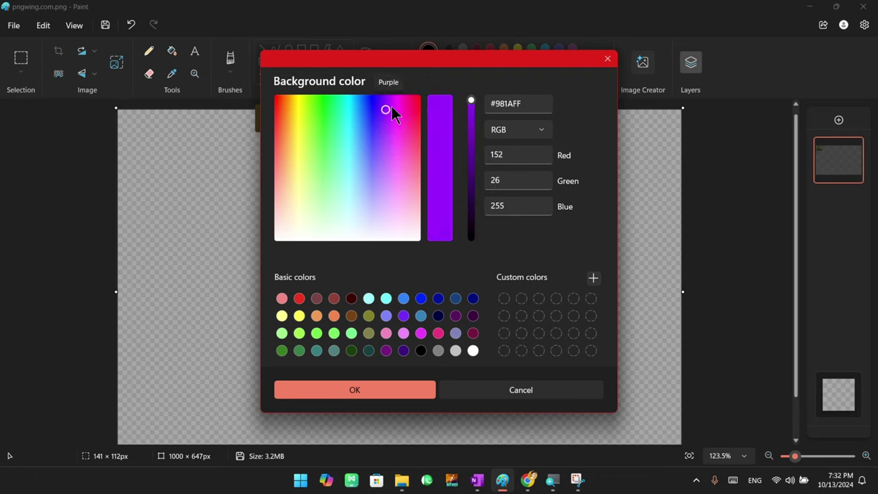
drag(389, 109, 433, 96)
click(365, 392)
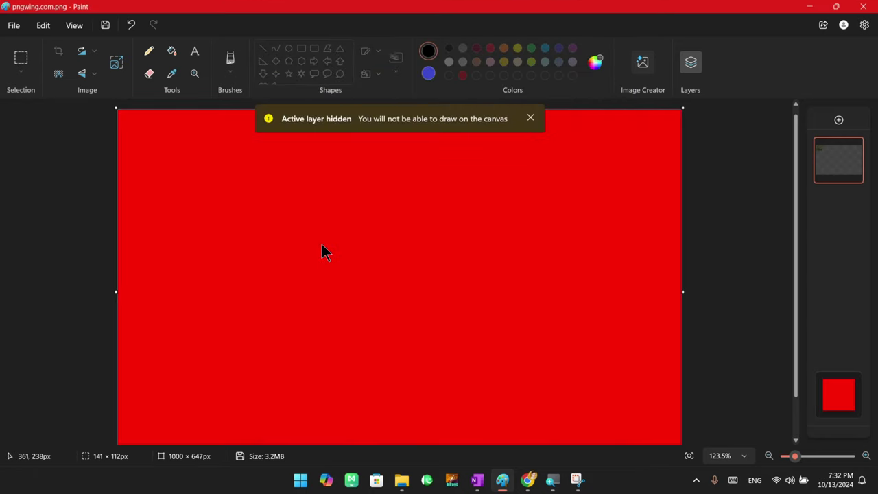
click(852, 149)
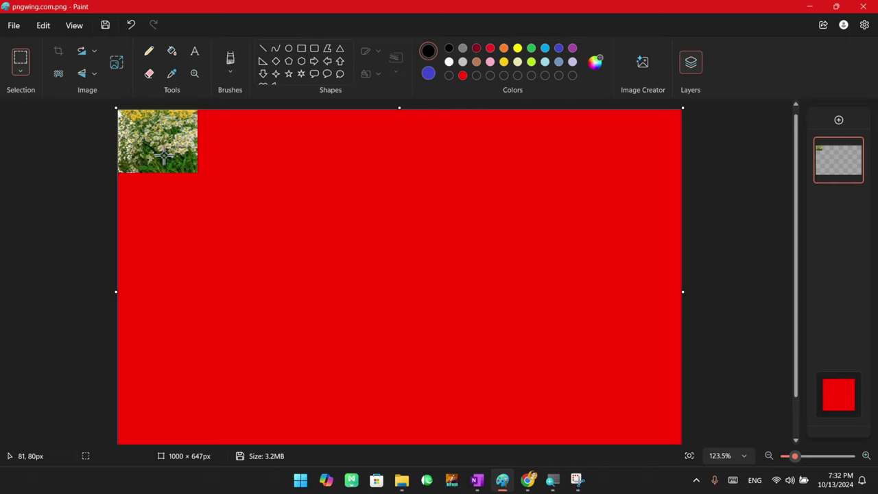
drag(720, 48, 795, 111)
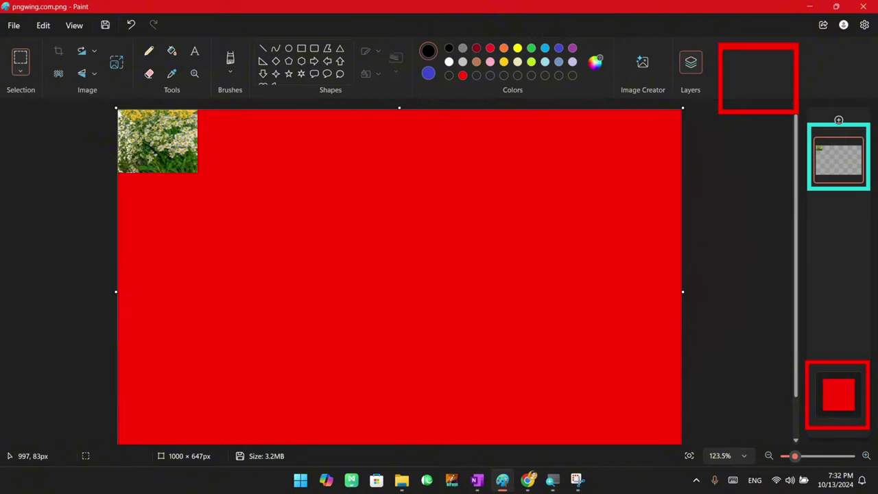
click(831, 181)
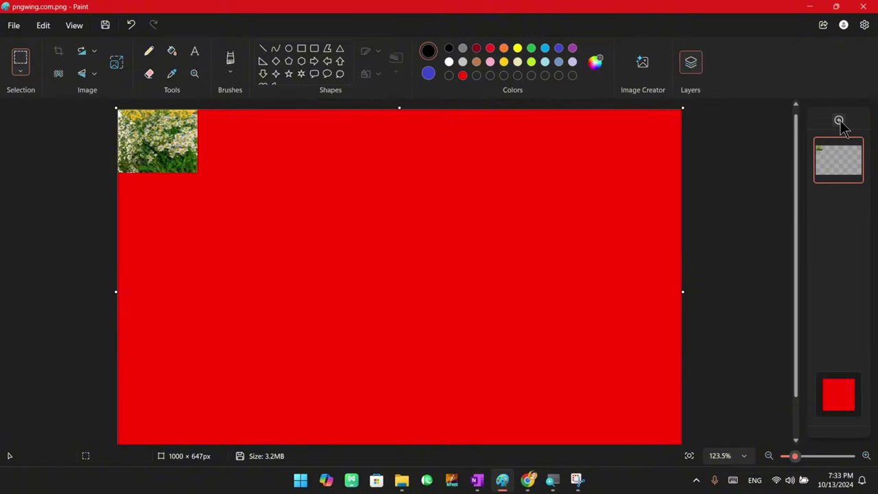
Try adding a layer above the flower layer, remove it, and toggle the flower layer off and on
click(839, 121)
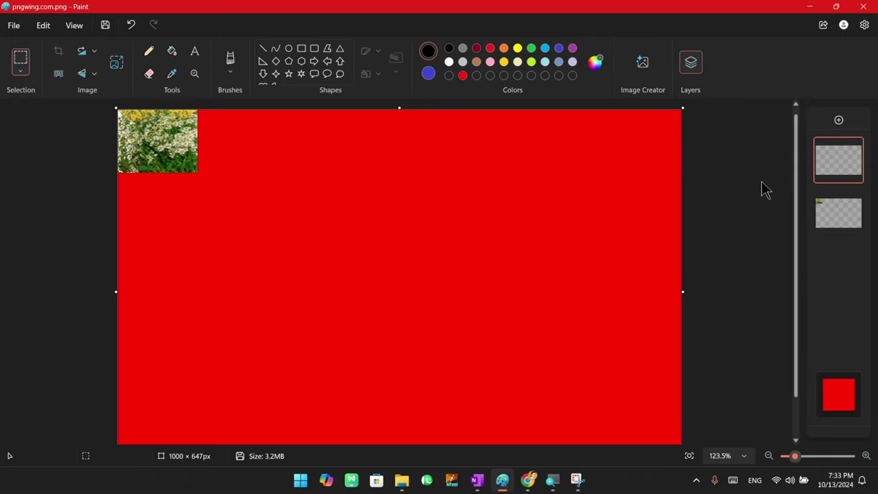
click(854, 198)
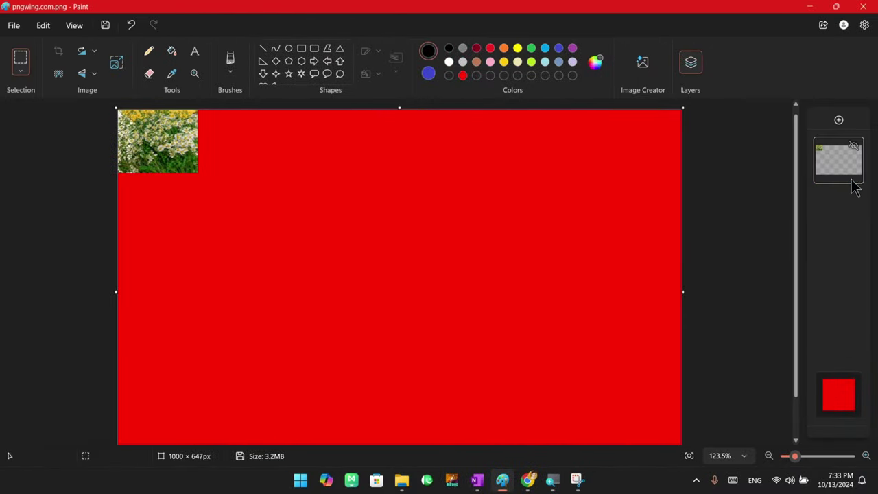
mouse_move(840, 404)
mouse_move(835, 169)
click(853, 147)
click(853, 148)
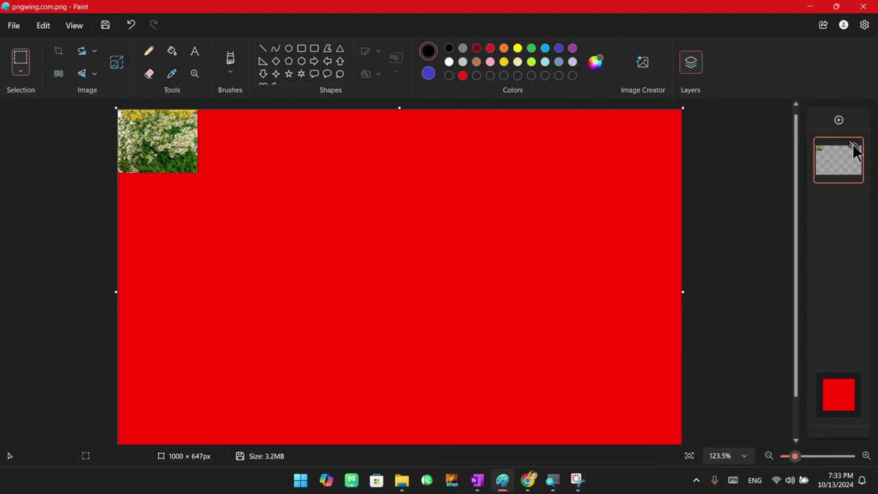
Add a new layer above the flower layer and fill it with yellow
click(839, 121)
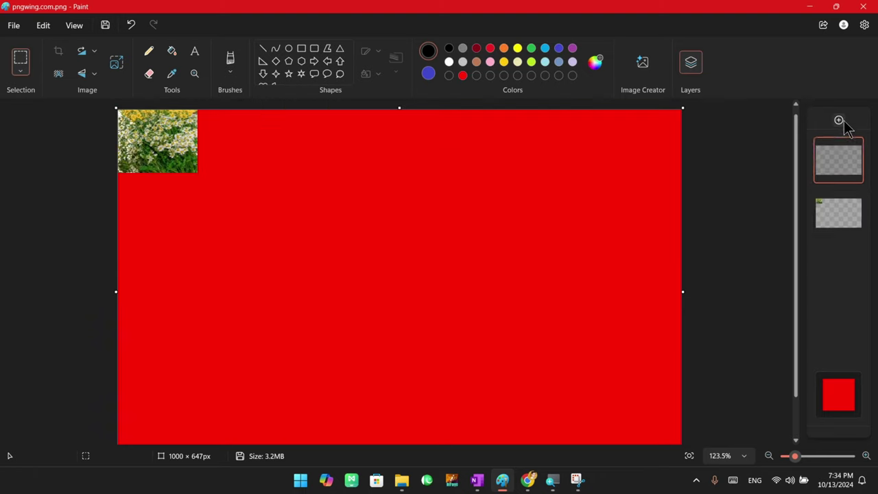
click(518, 49)
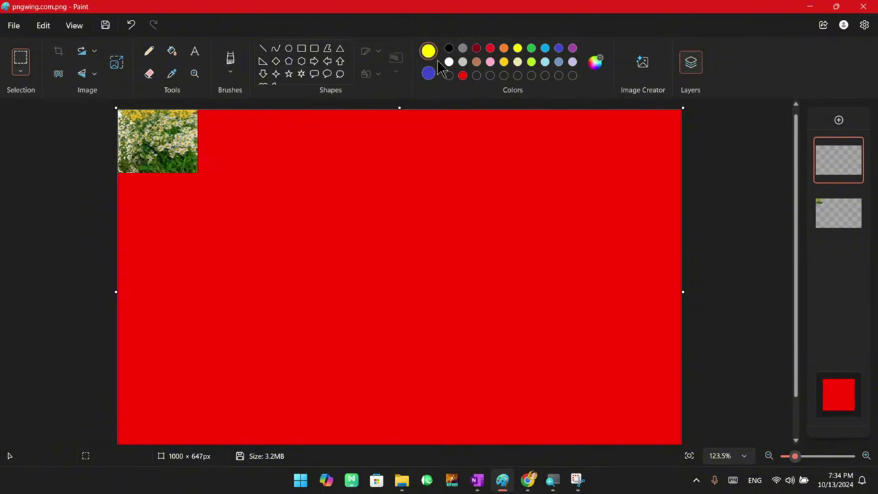
click(171, 51)
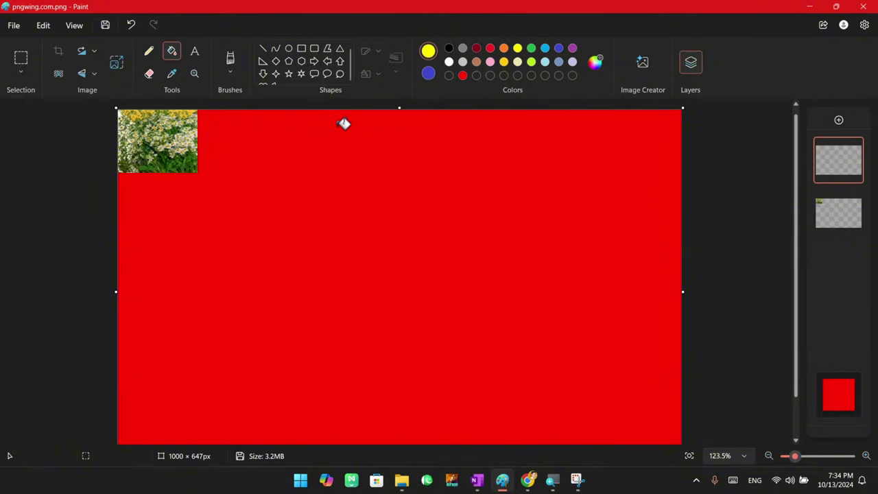
click(344, 124)
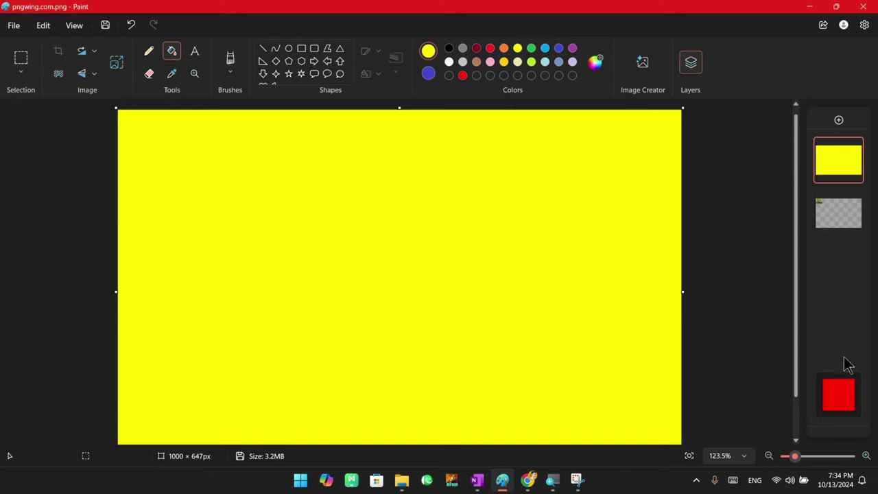
Delete the yellow layer, keeping the flower layer and the red background
mouse_move(842, 408)
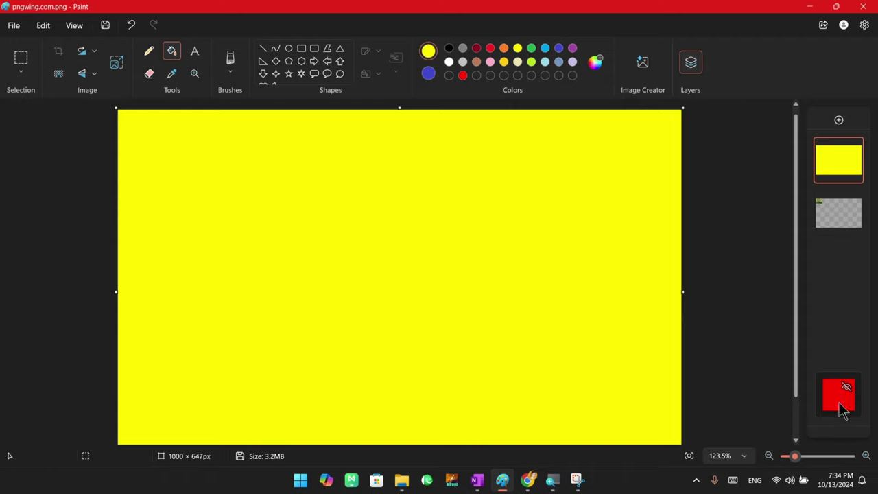
right_click(825, 163)
click(706, 262)
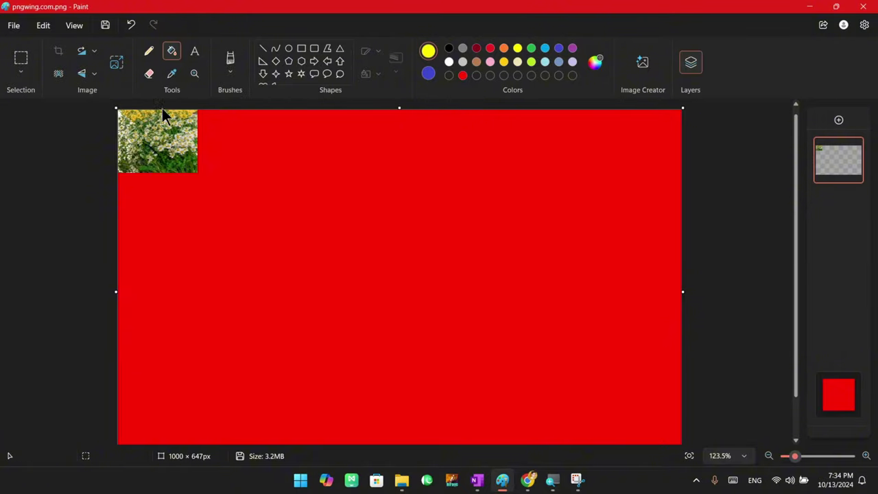
Start a new blank canvas without saving the changes to pngwing.com.png, and hide the layers
click(14, 28)
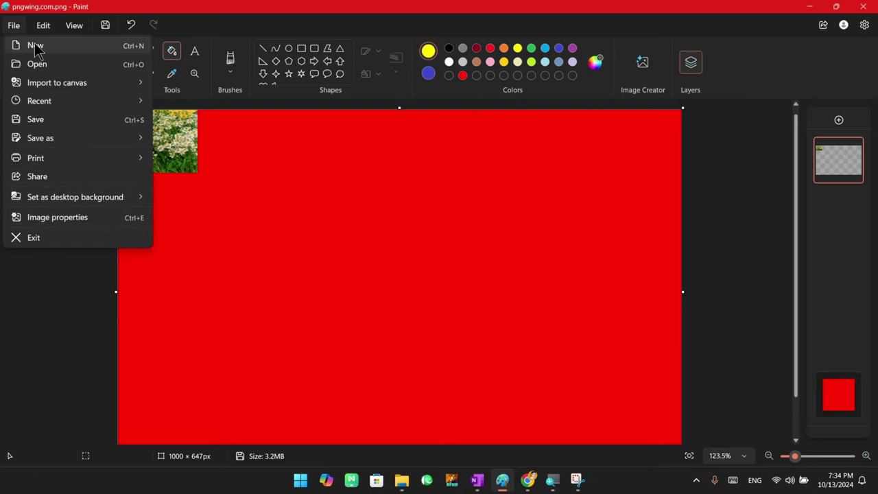
click(36, 46)
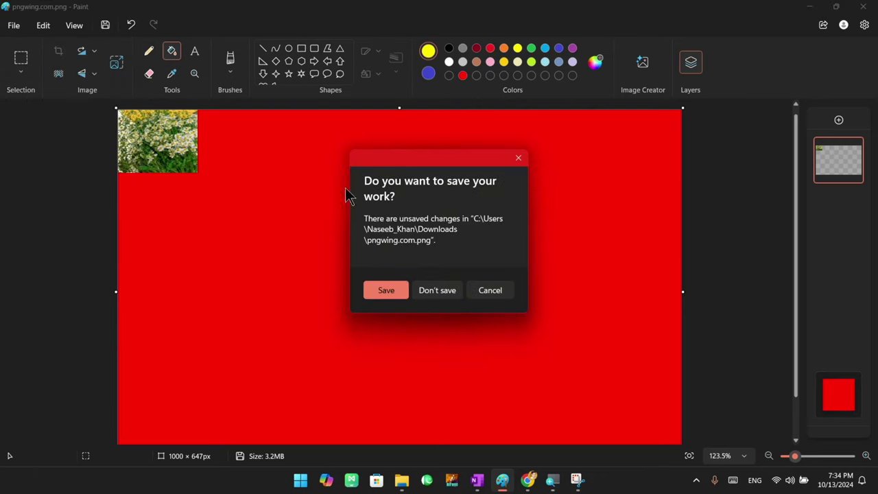
drag(439, 162, 408, 150)
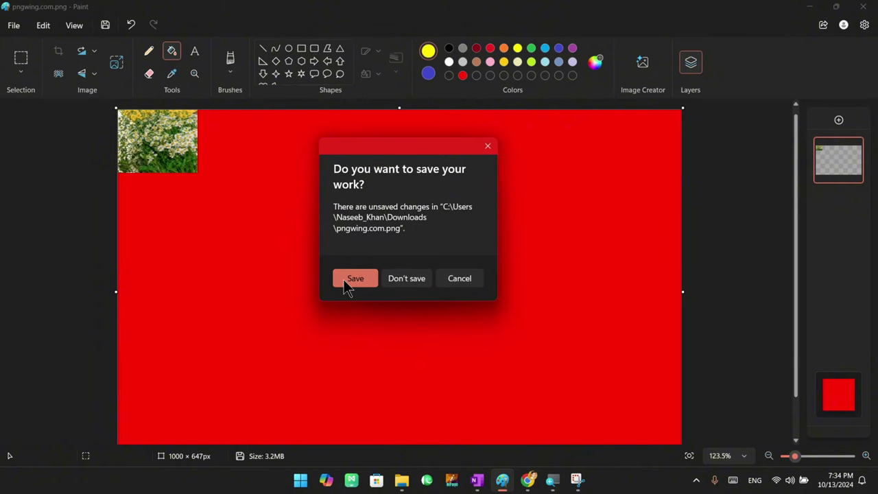
click(401, 279)
scroll(320, 206, down, 4)
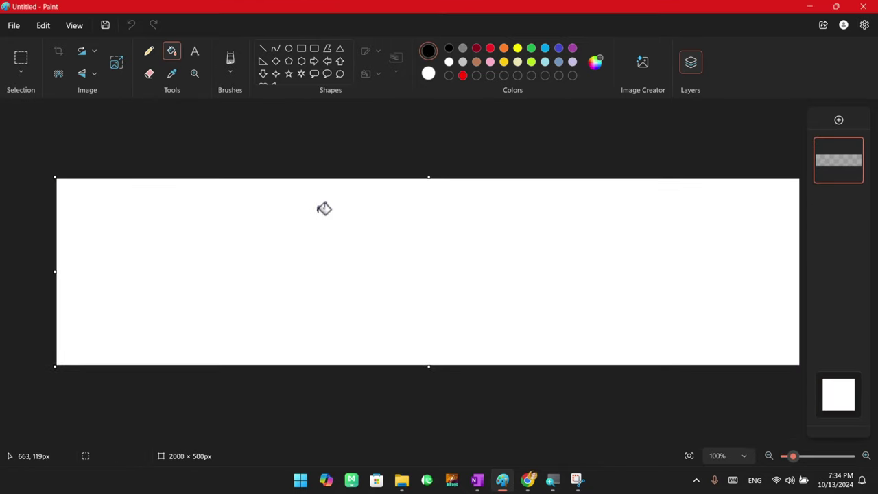
click(691, 63)
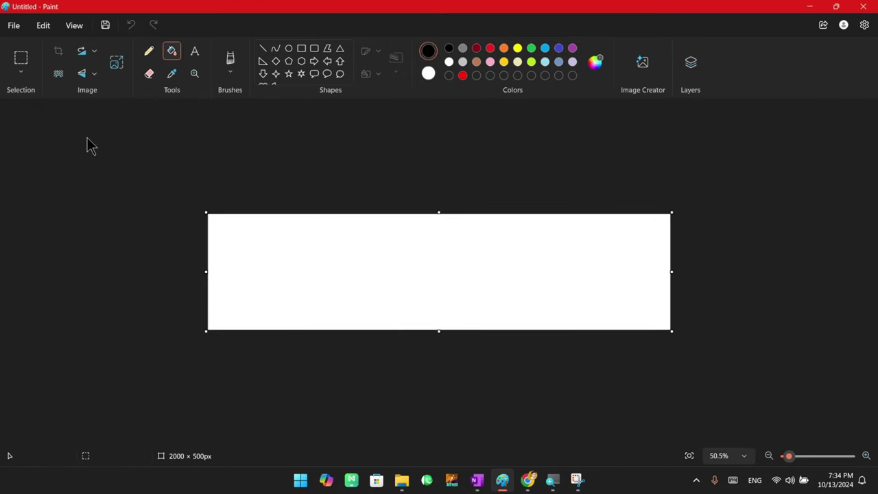
Open the portrait photo of the man with glasses from the Downloads folder
click(17, 29)
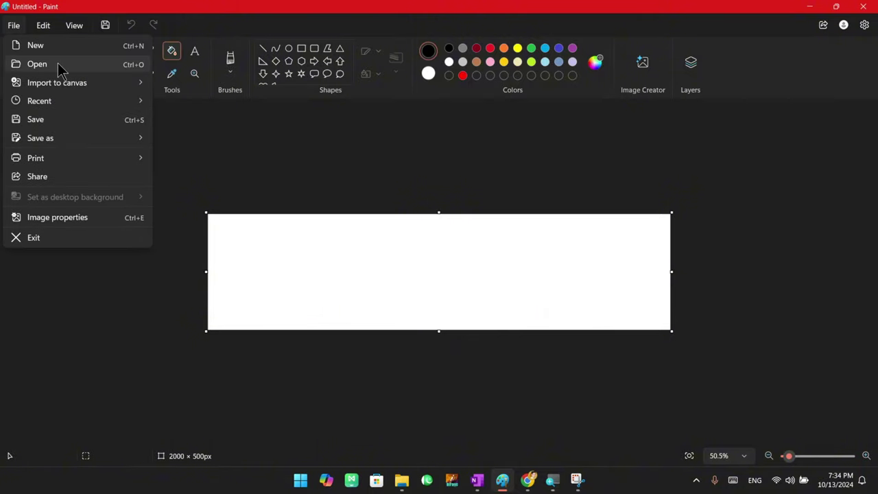
click(58, 63)
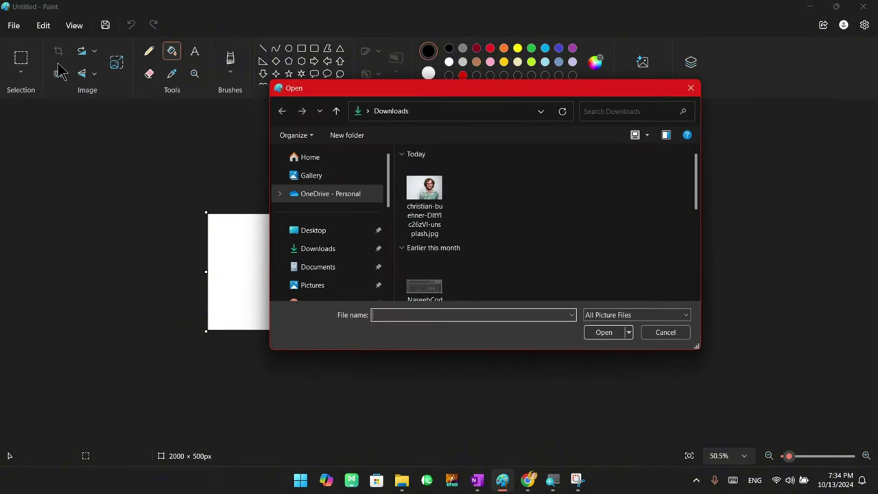
click(424, 188)
click(600, 332)
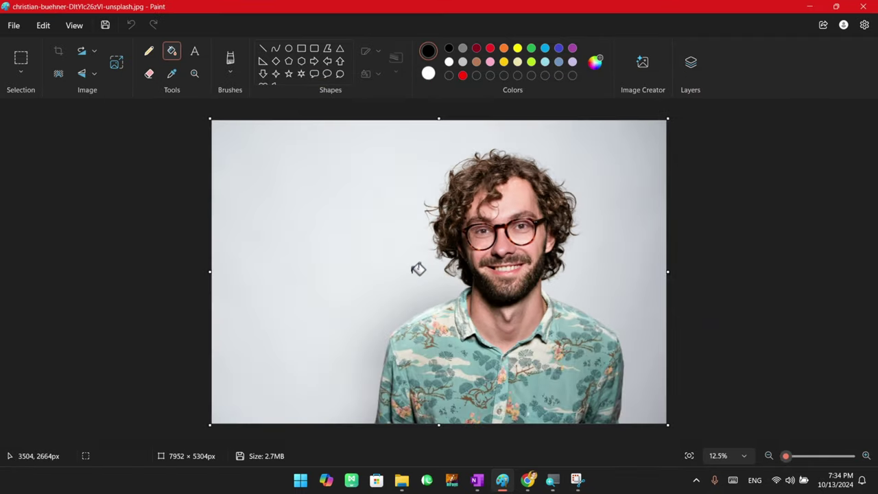
Look through the import options, and try to open 1.png from the recent files
click(19, 28)
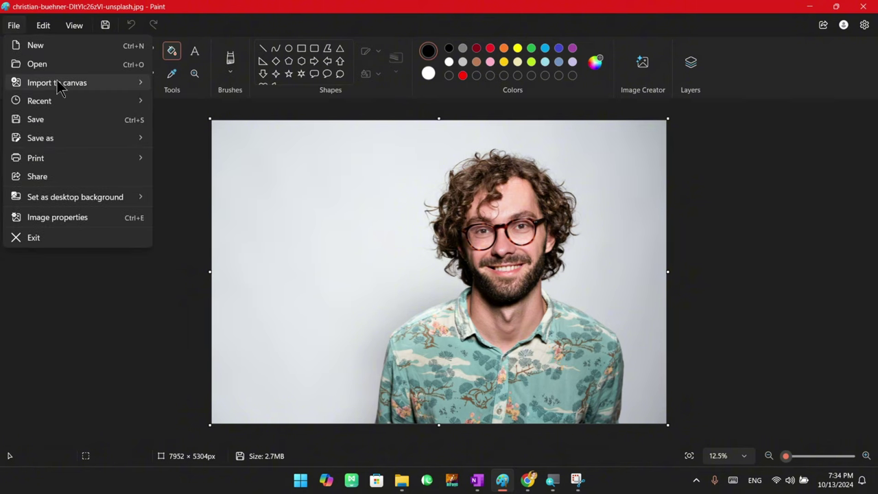
mouse_move(87, 85)
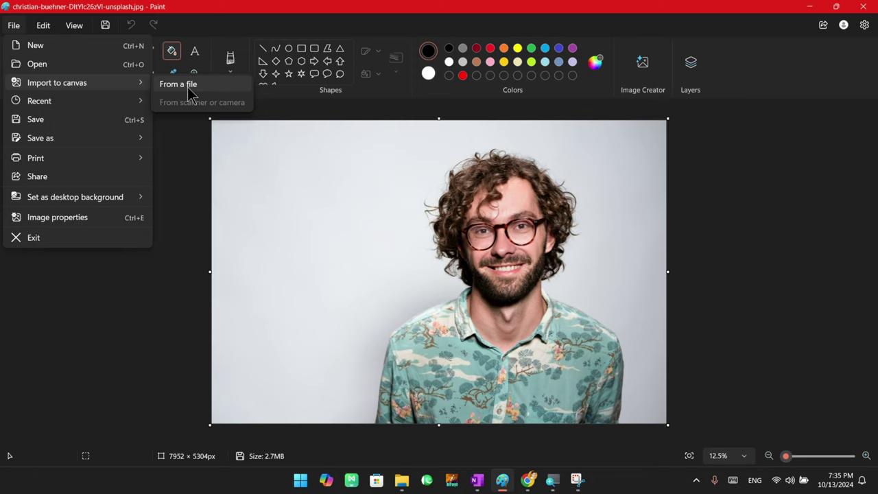
mouse_move(78, 108)
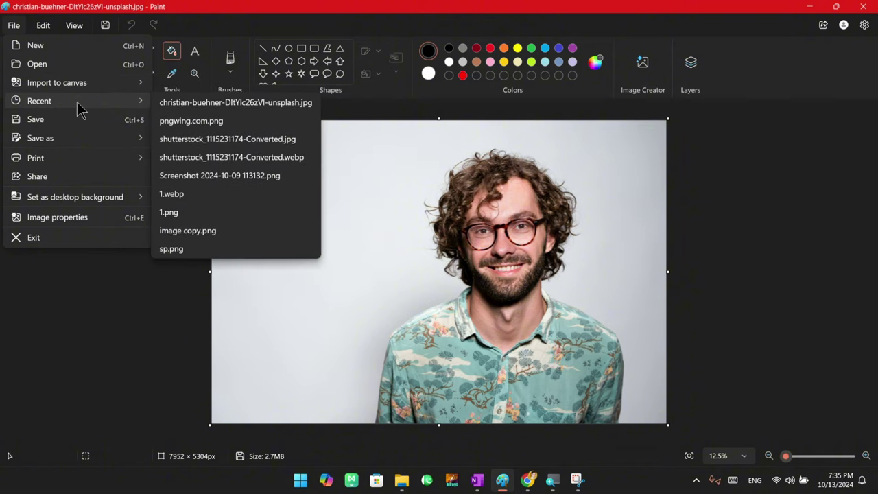
click(201, 212)
click(507, 264)
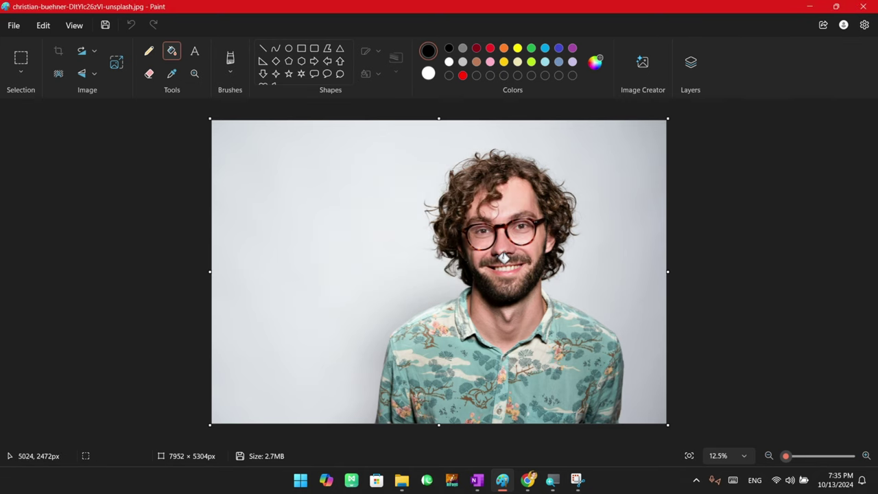
click(14, 25)
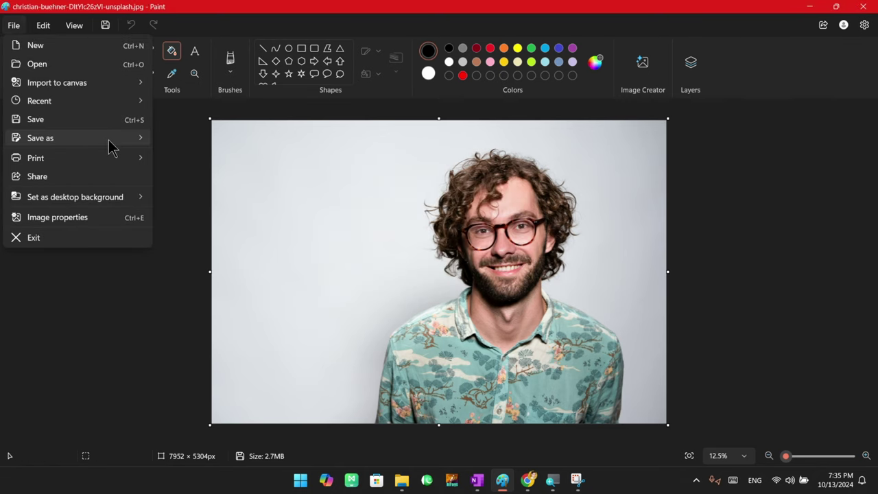
mouse_move(131, 102)
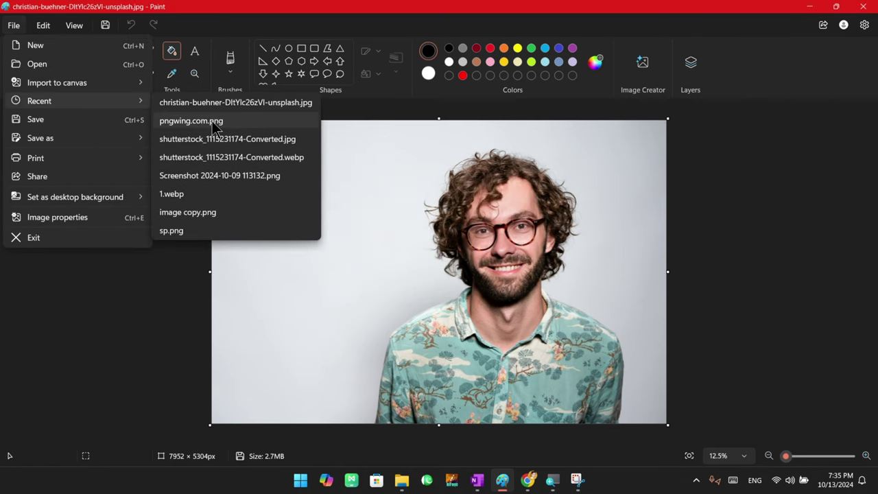
click(192, 121)
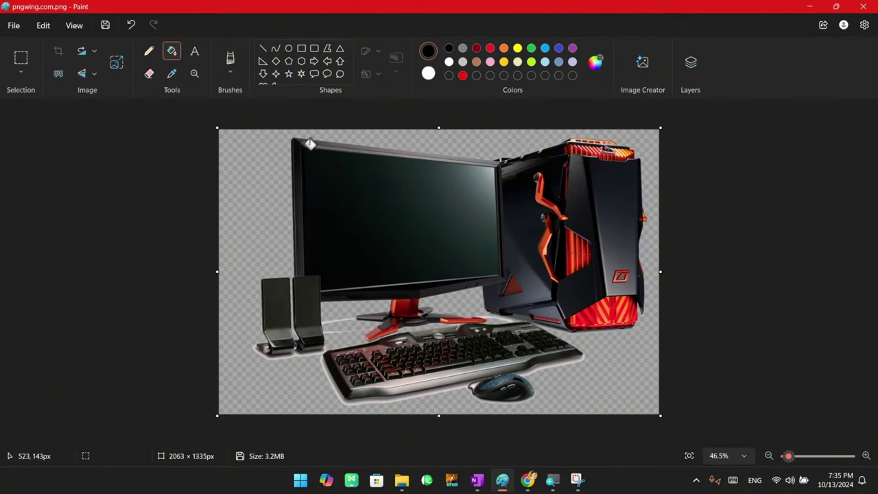
click(14, 25)
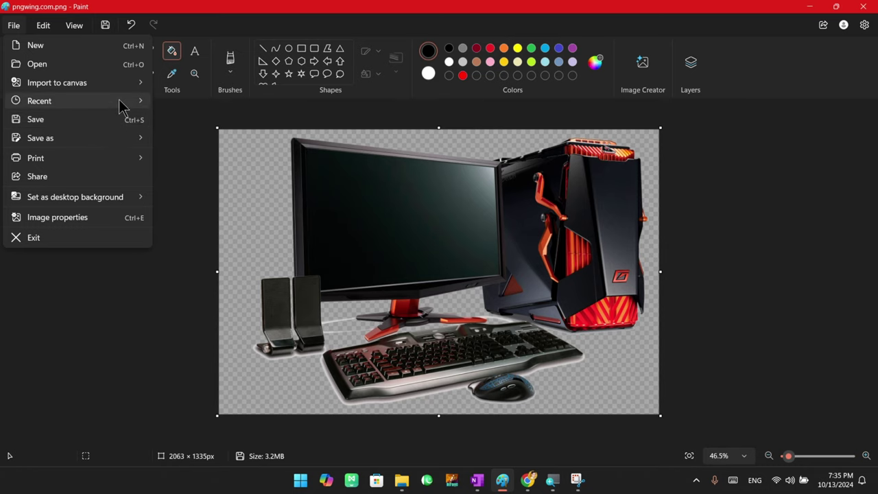
mouse_move(121, 104)
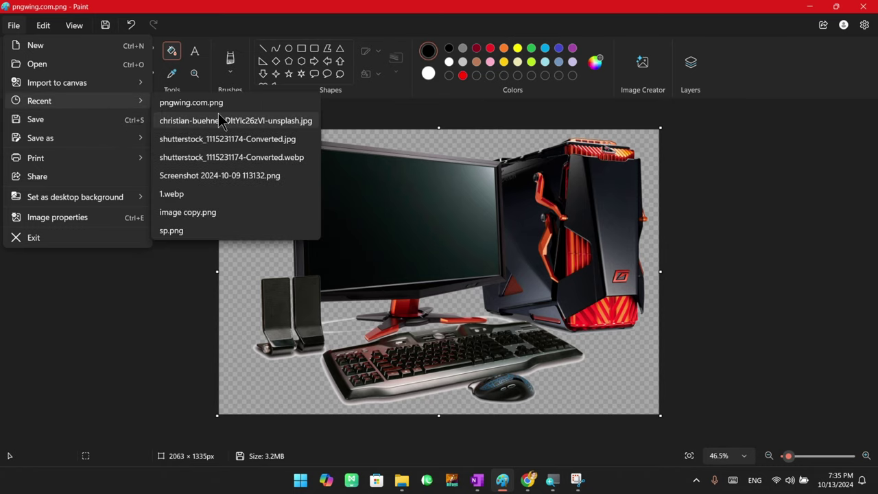
click(242, 139)
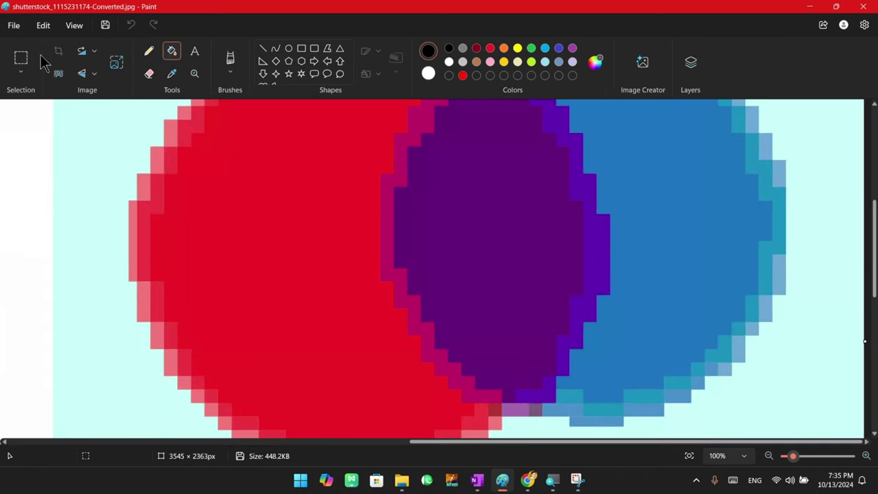
click(14, 25)
mouse_move(127, 102)
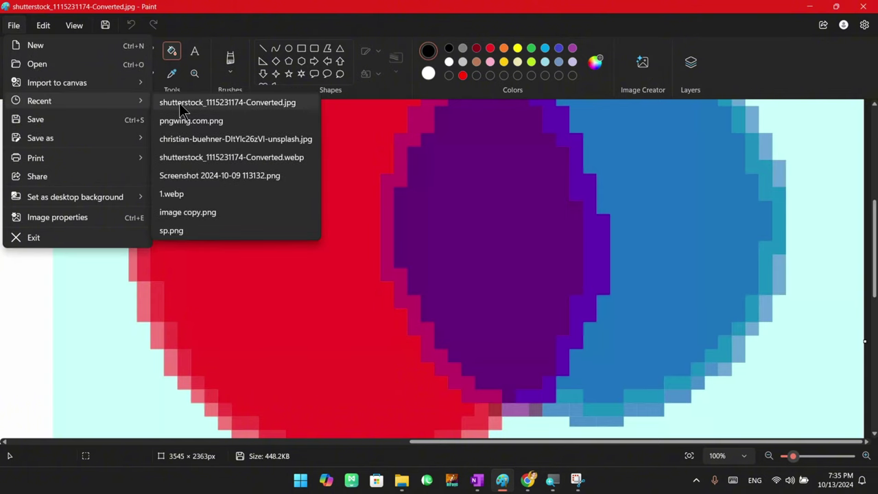
click(211, 162)
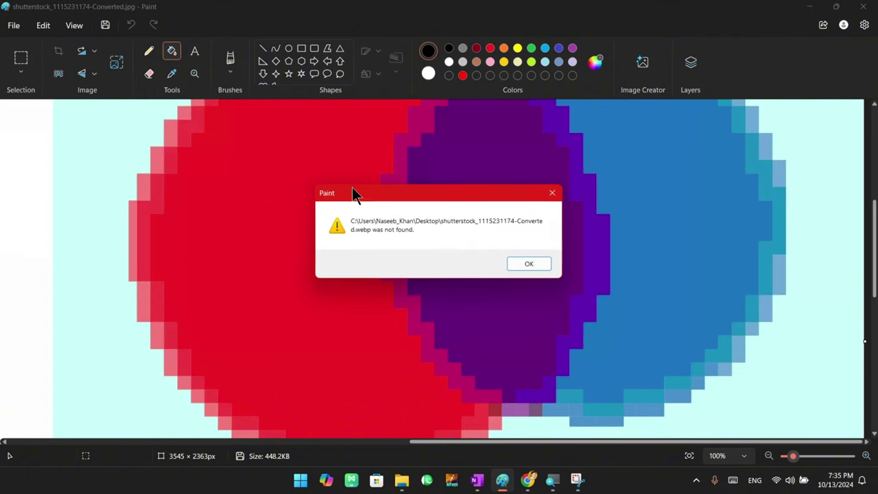
click(529, 261)
click(12, 26)
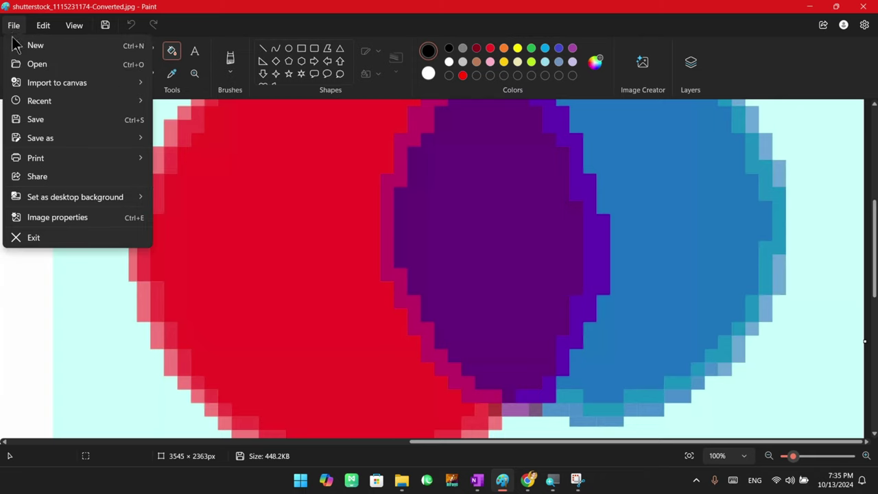
mouse_move(108, 109)
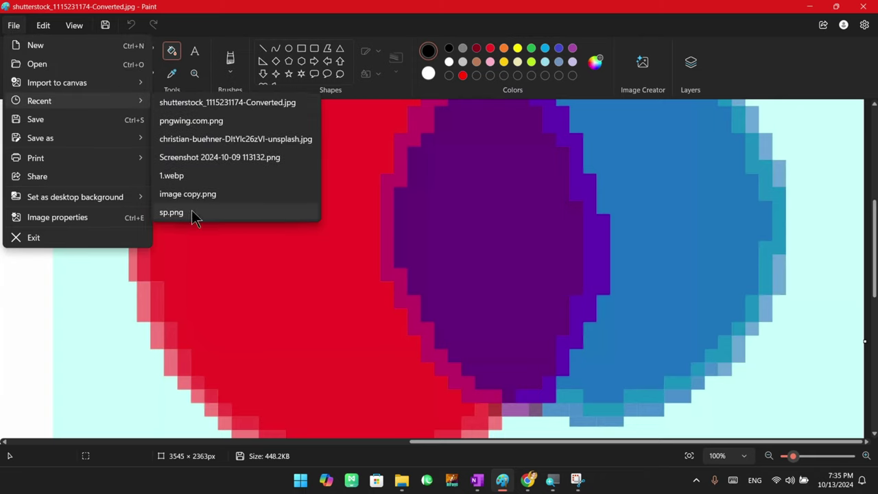
click(201, 177)
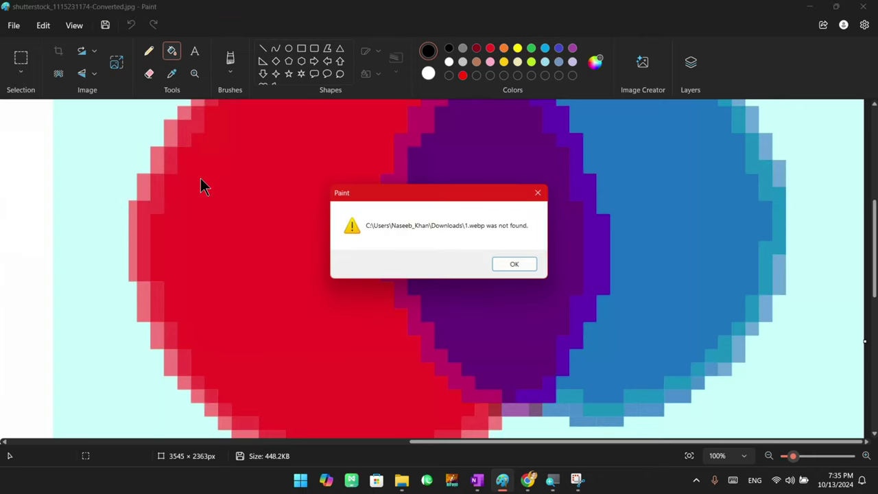
click(513, 266)
Draw a diamond about 926 × 1222 px and place it between the Vector and Raster circles
click(14, 25)
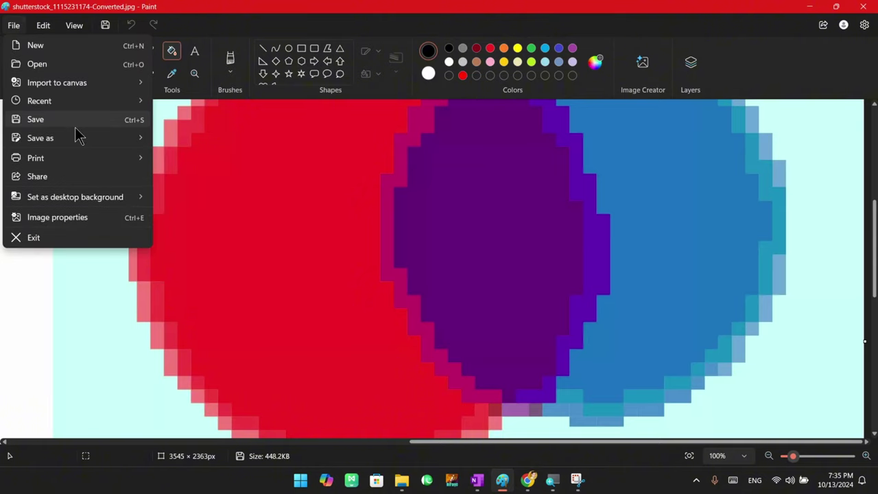
click(365, 185)
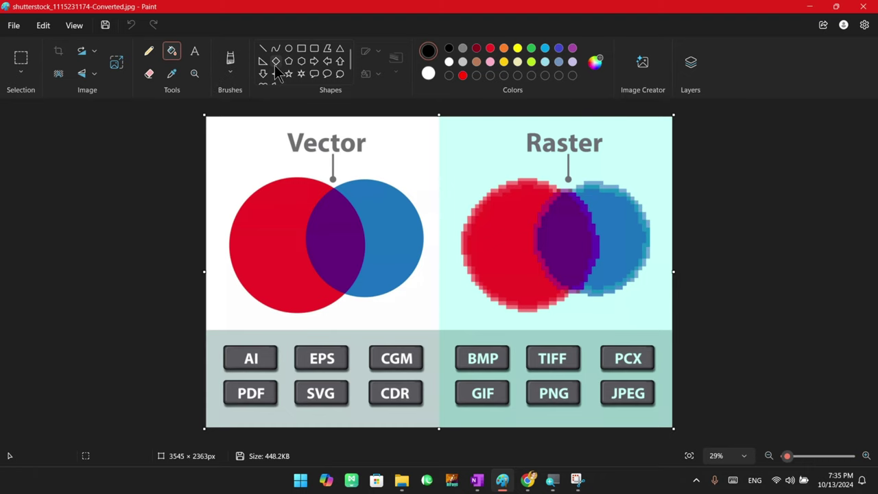
click(276, 61)
drag(389, 153, 514, 317)
drag(447, 230, 429, 244)
Restore the maximised window to a smaller size over the desktop
click(14, 26)
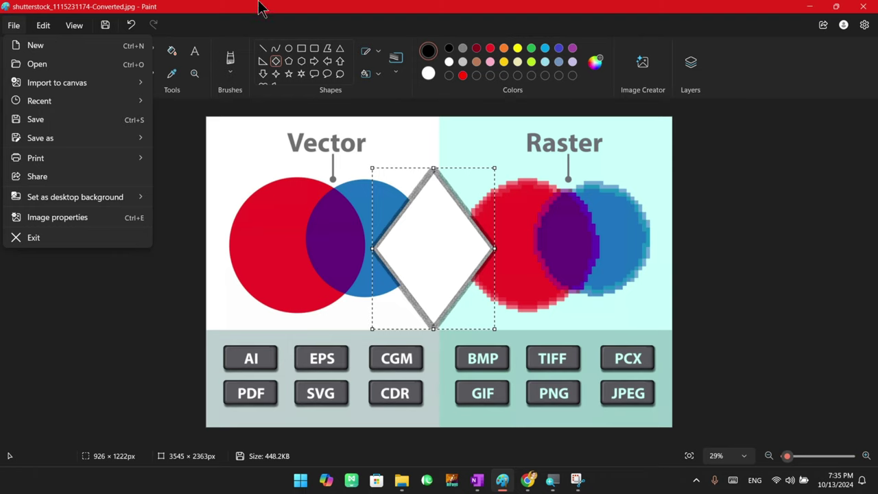
key(Escape)
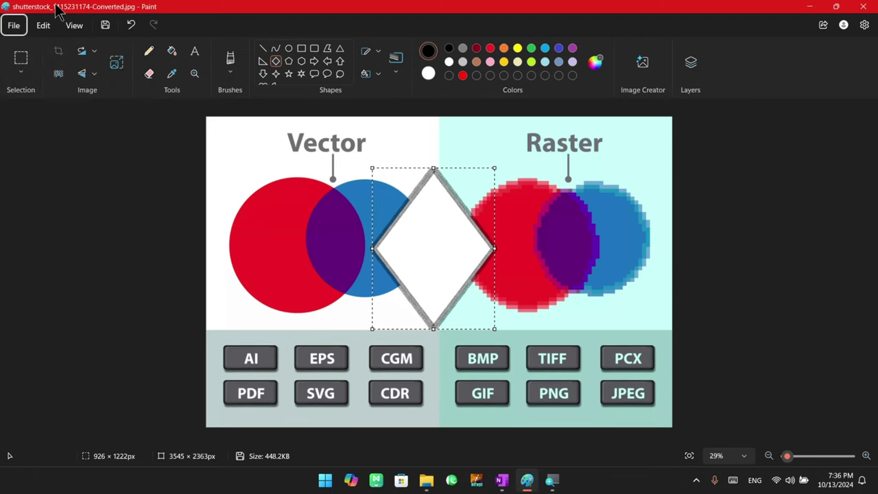
double_click(209, 13)
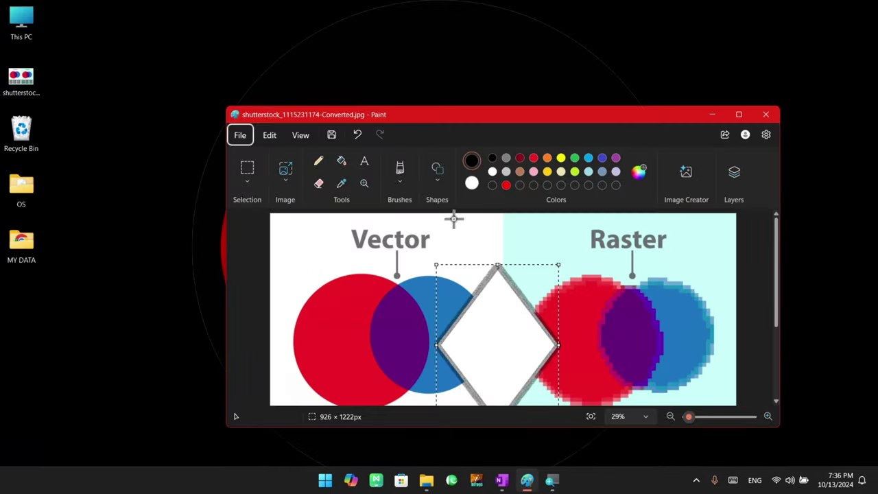
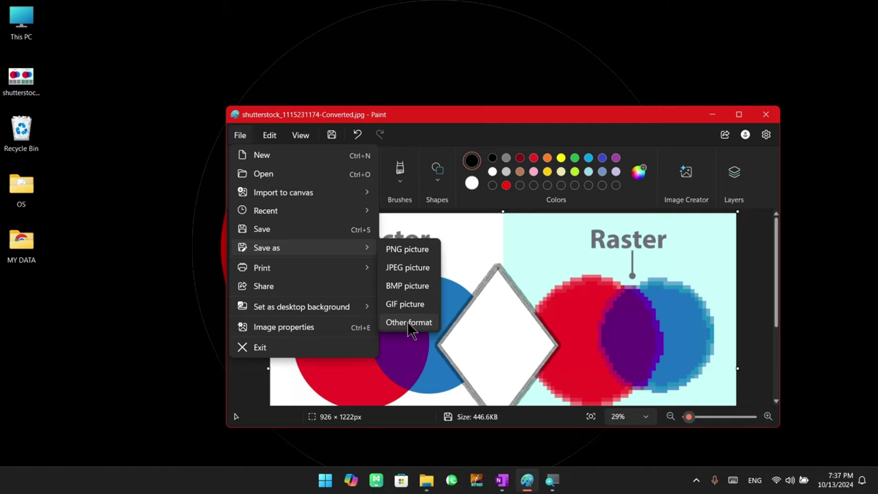
Save the edited image as a JPEG picture named 123 on the Desktop
click(415, 269)
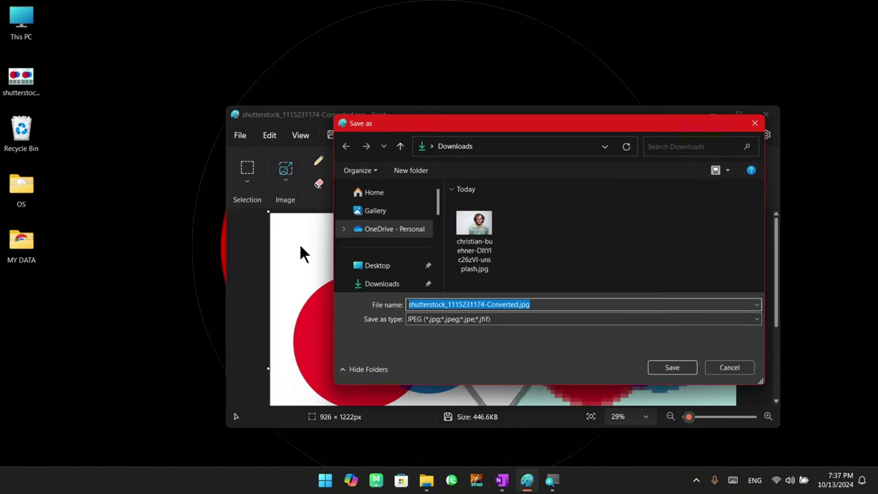
click(415, 267)
click(548, 304)
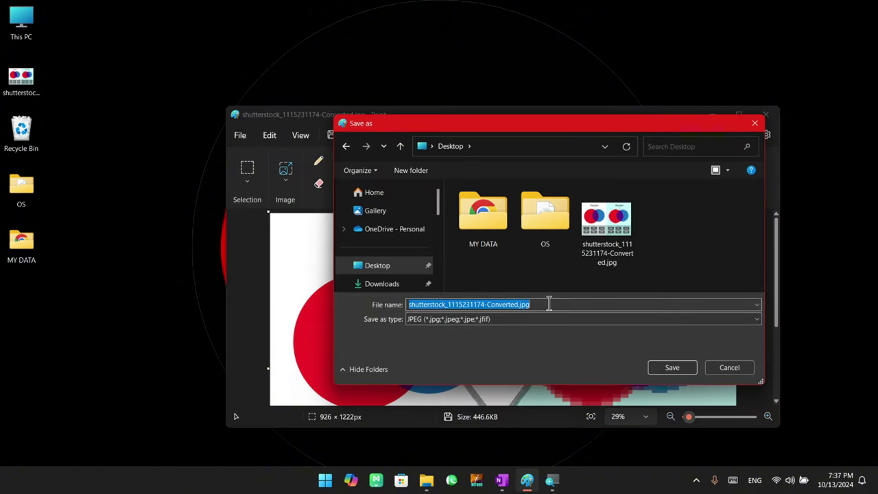
text(123)
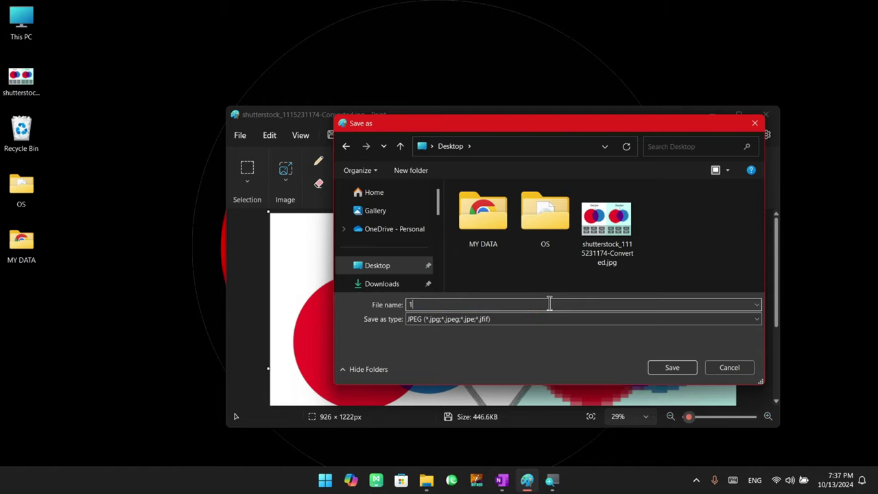
click(457, 321)
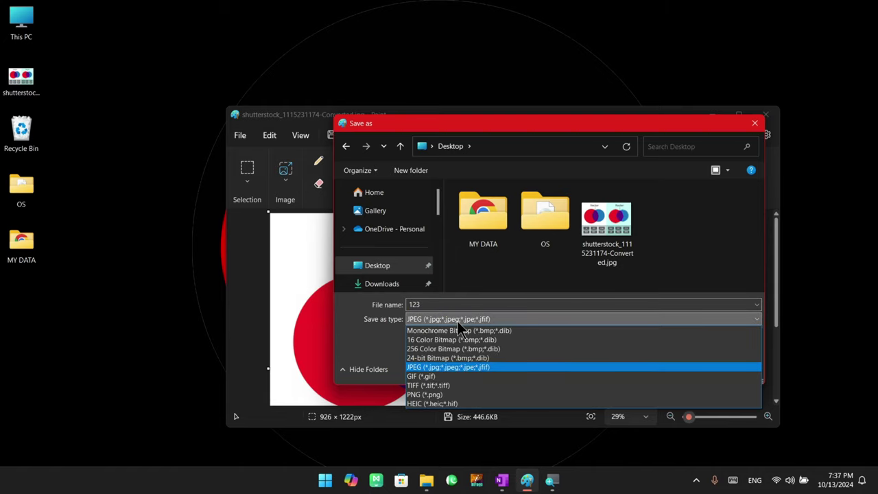
click(380, 334)
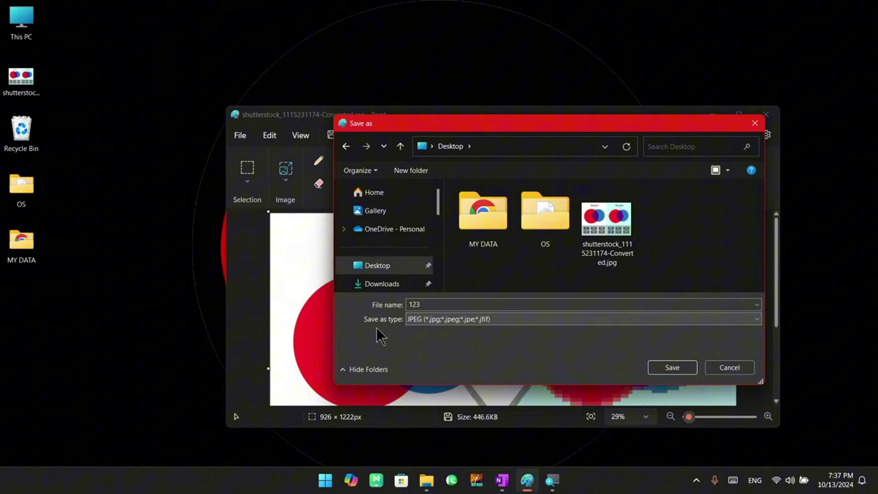
click(674, 367)
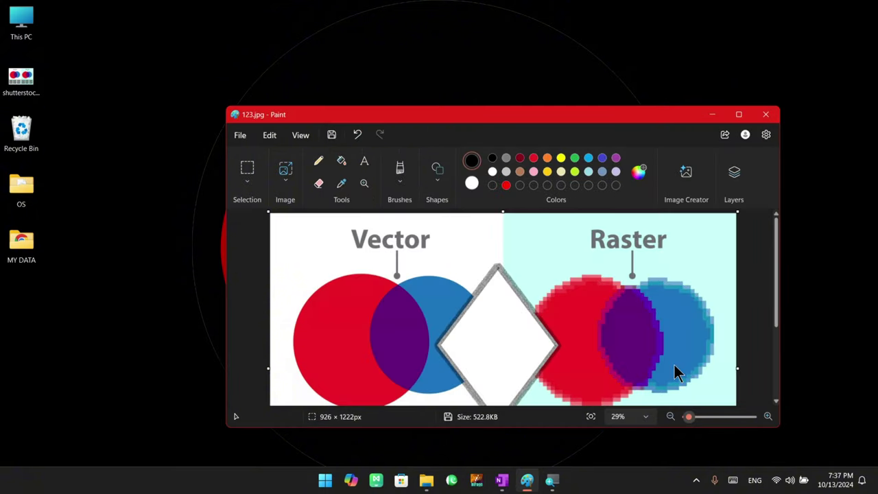
Close the image editor and refresh the desktop
click(766, 115)
right_click(172, 255)
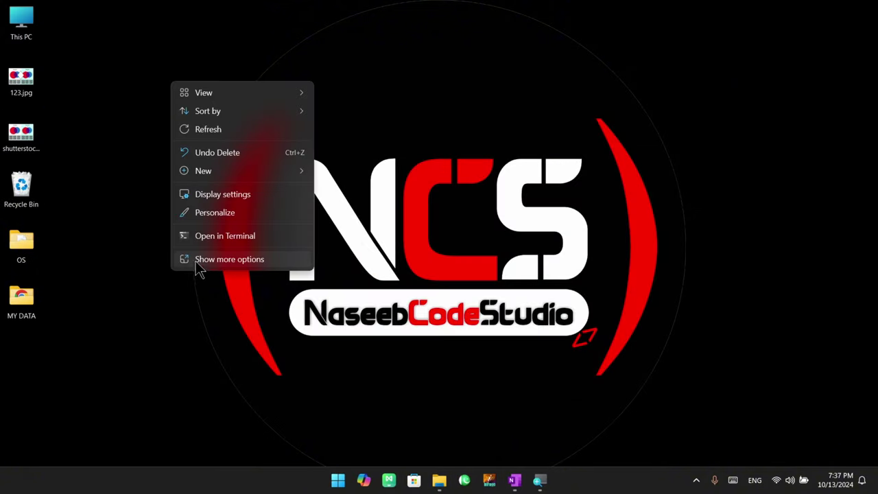
click(231, 131)
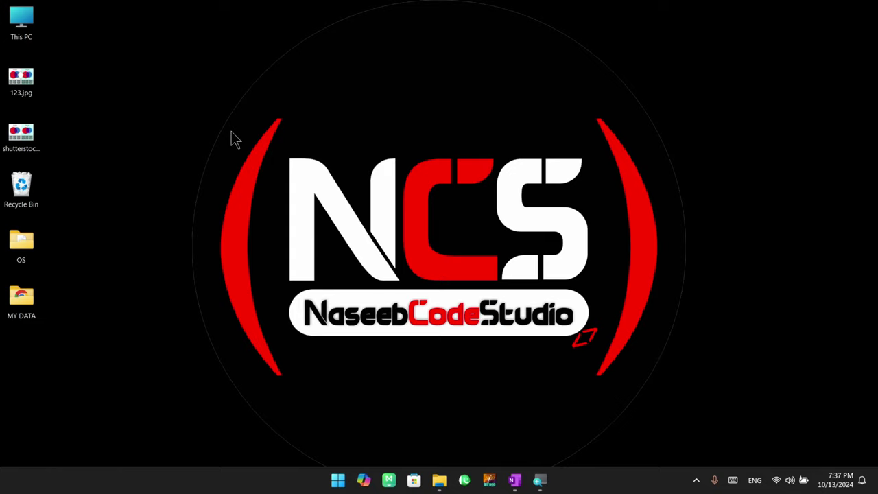
View 123.jpg and the original shutterstock image from the desktop to compare them, closing each one
double_click(20, 82)
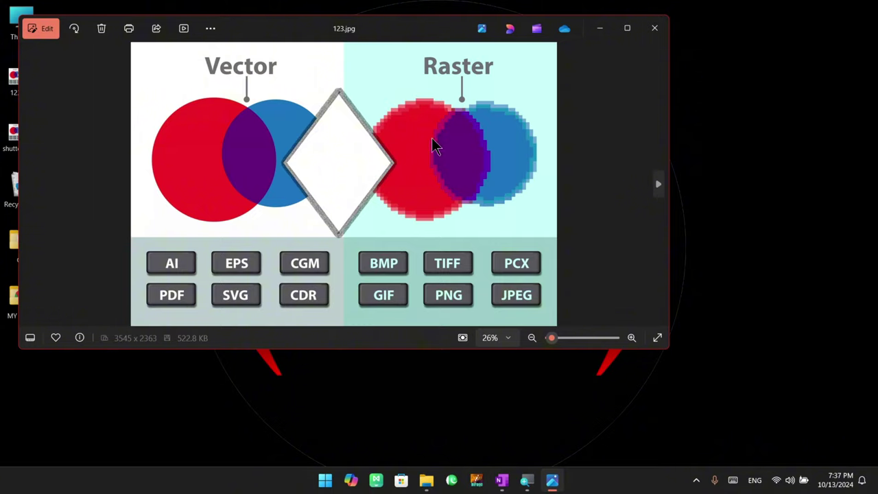
click(655, 30)
double_click(27, 133)
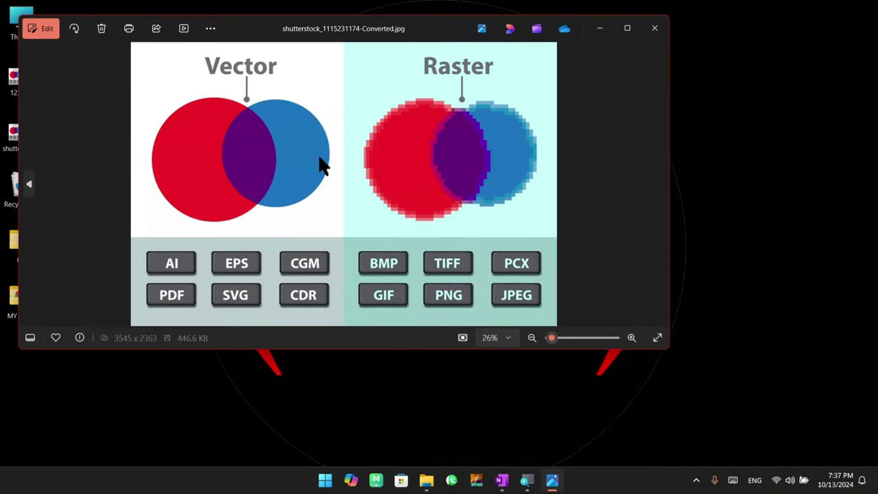
click(654, 28)
Open 123.jpg from the desktop in Paint, with the window maximised and the image zoomed out
drag(78, 97, 23, 96)
right_click(24, 85)
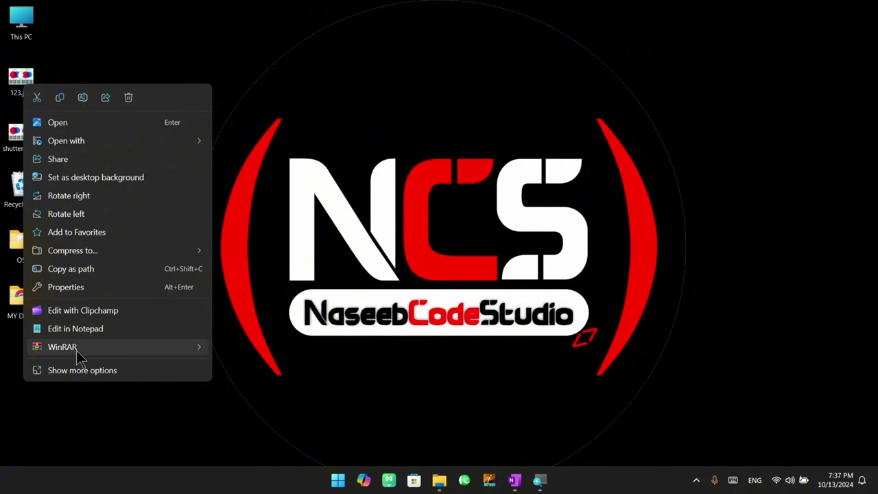
mouse_move(104, 145)
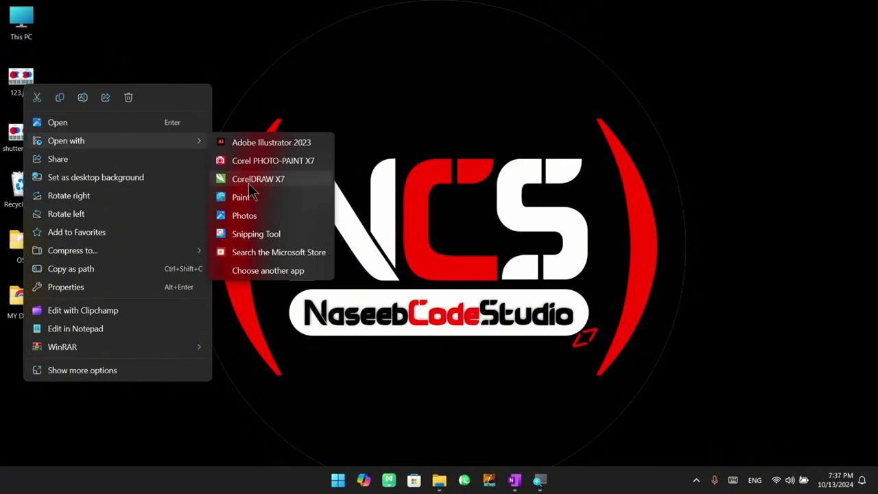
click(236, 198)
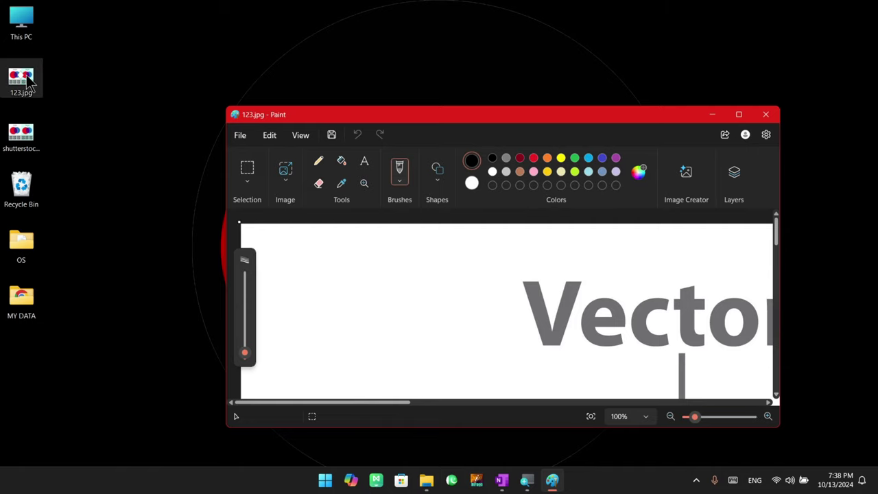
click(738, 113)
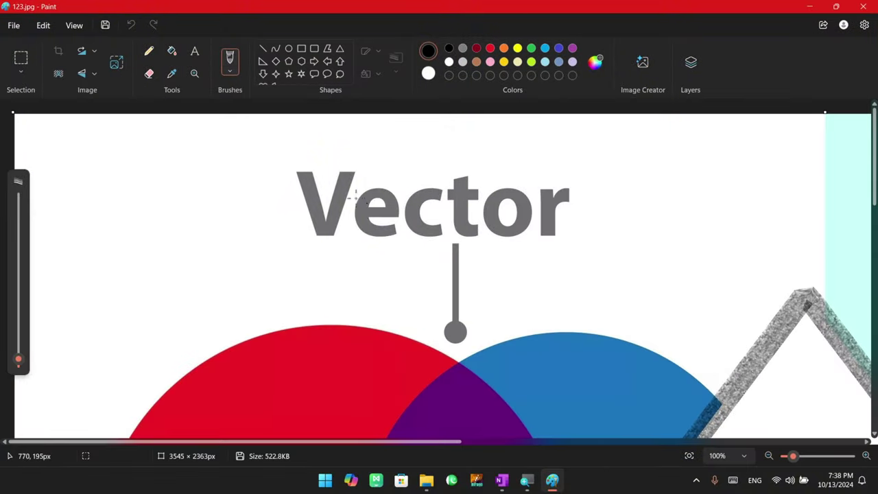
scroll(352, 274, down, 4)
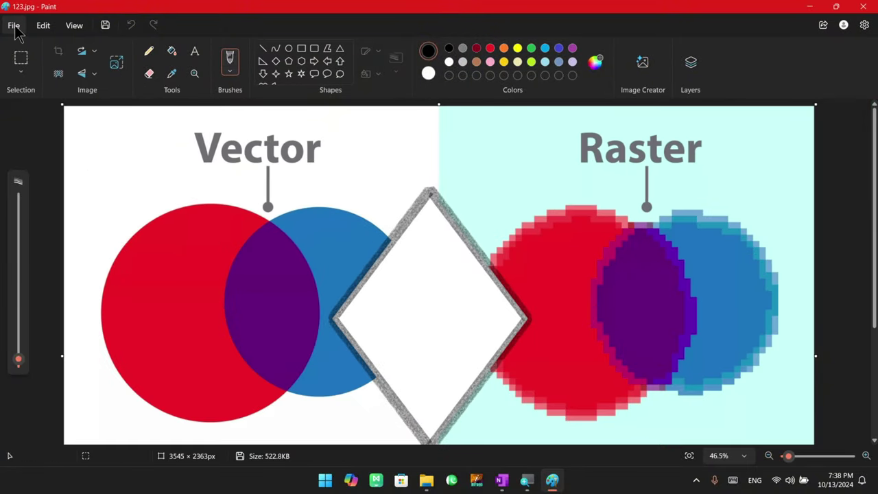
Open the print page setup for the image and choose A4 as the paper size
click(14, 28)
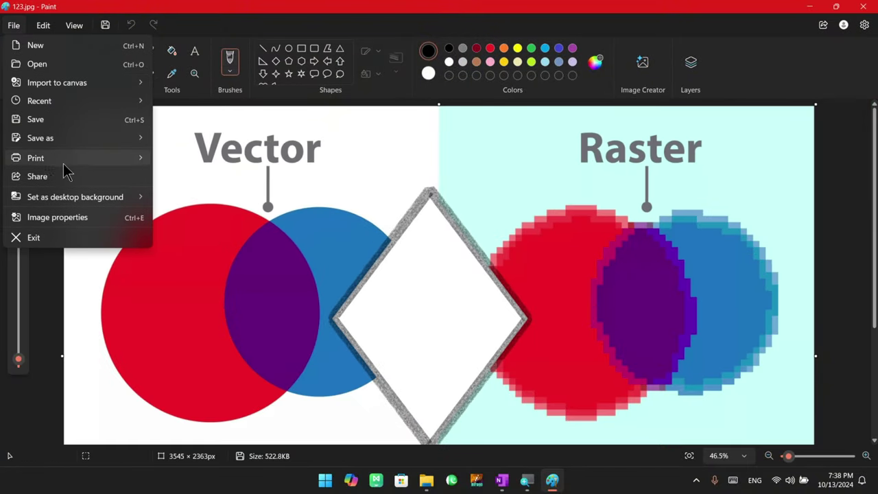
click(186, 144)
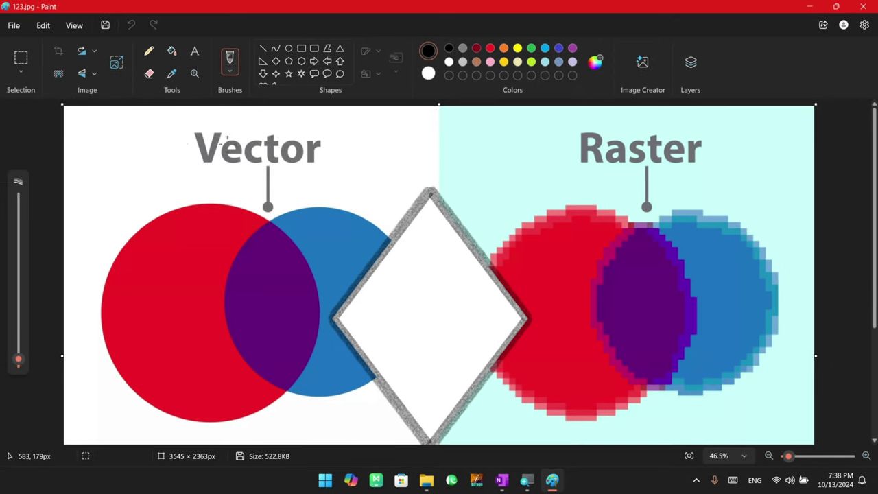
click(13, 26)
mouse_move(69, 158)
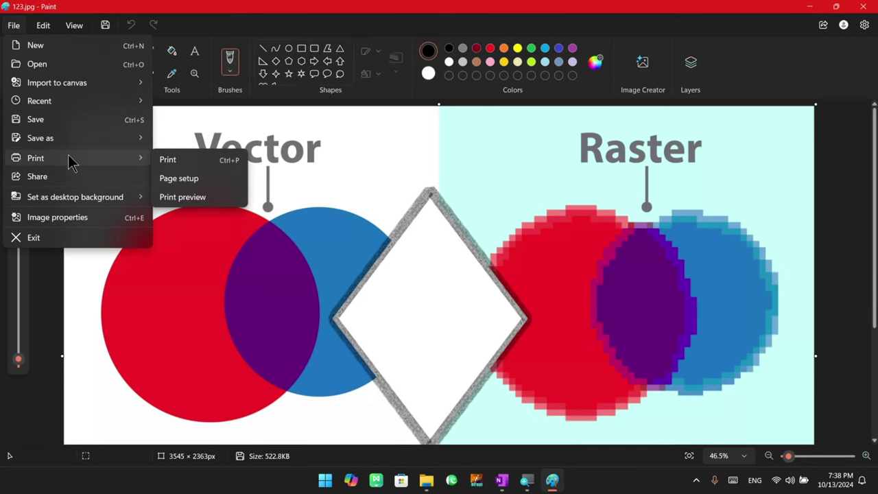
click(178, 180)
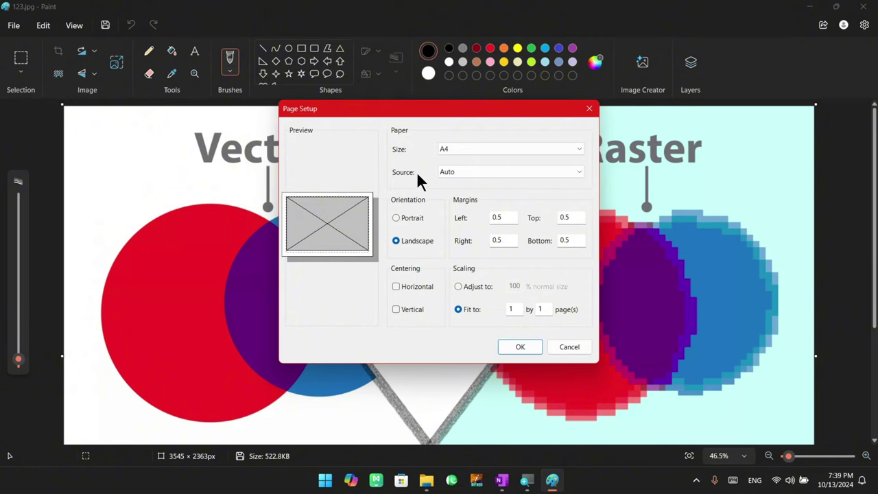
click(483, 148)
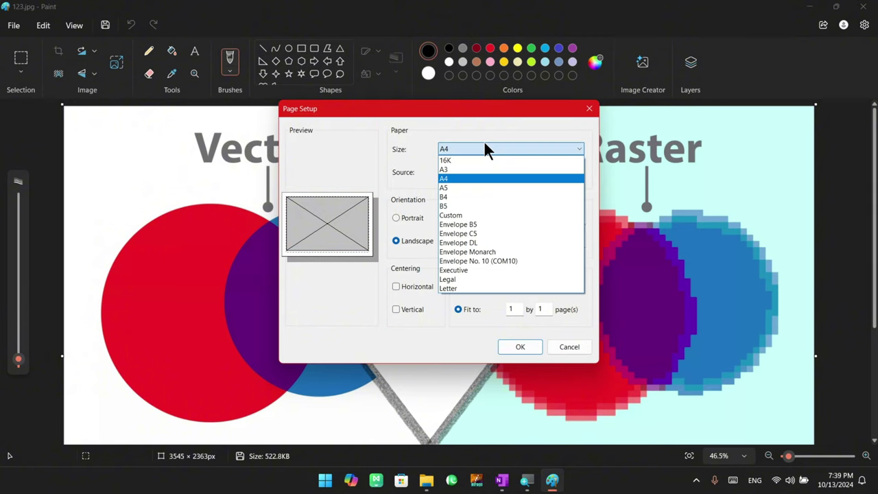
click(466, 179)
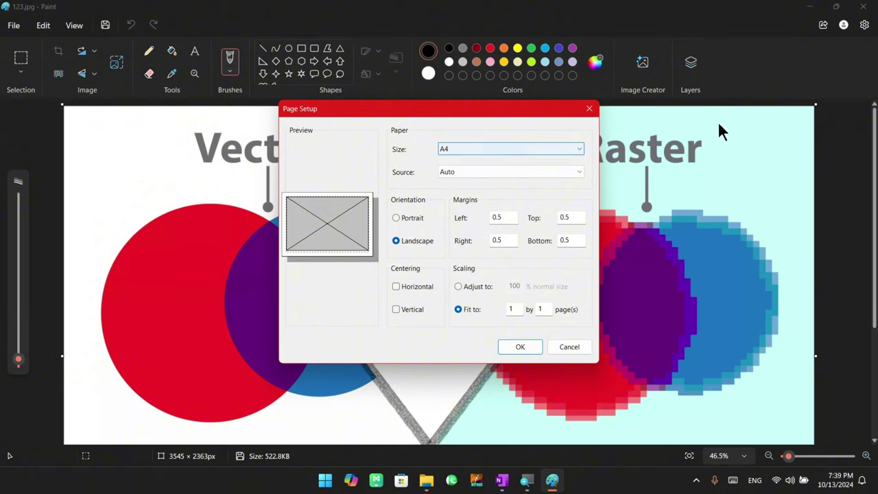
Try A3 paper and portrait orientation in the page setup, returning to A4 and landscape
click(578, 148)
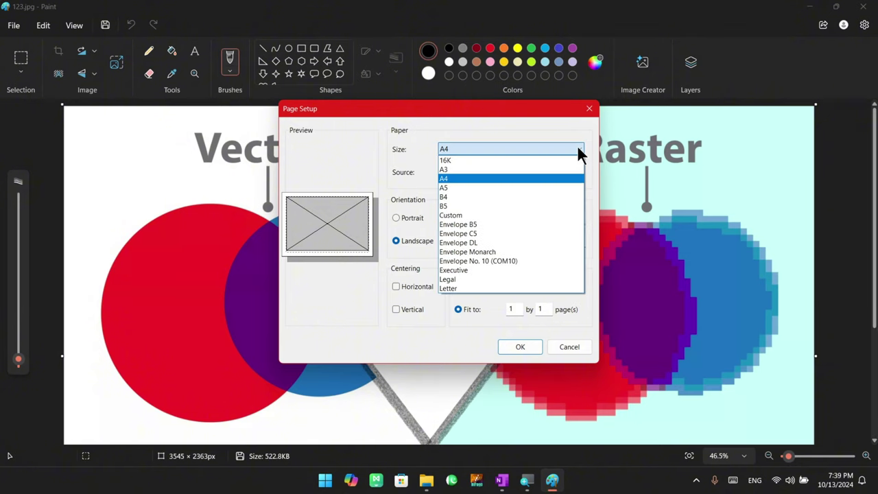
click(463, 169)
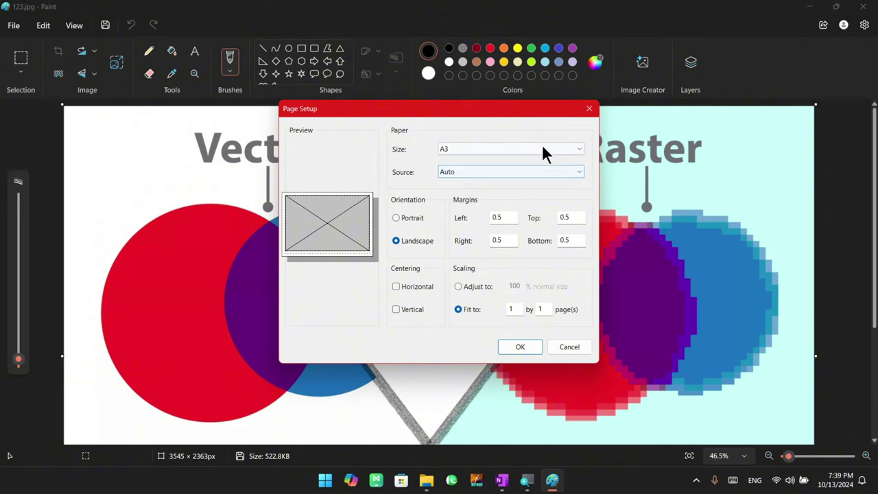
click(477, 148)
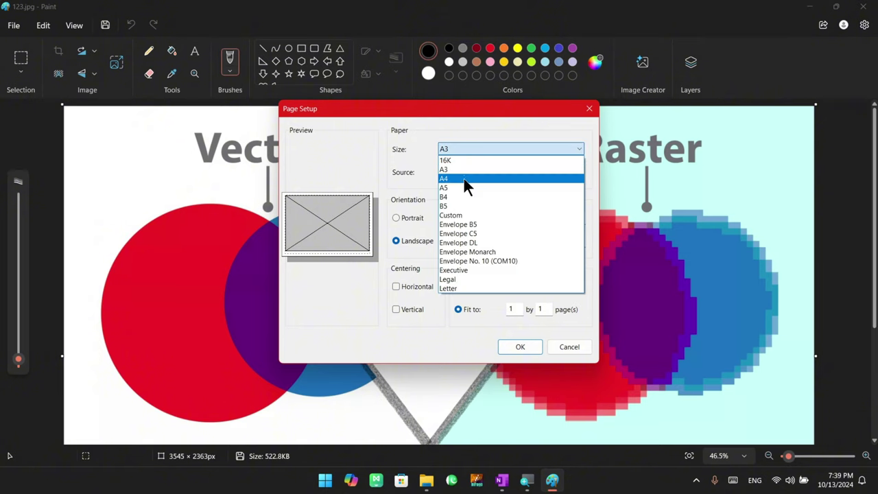
click(463, 178)
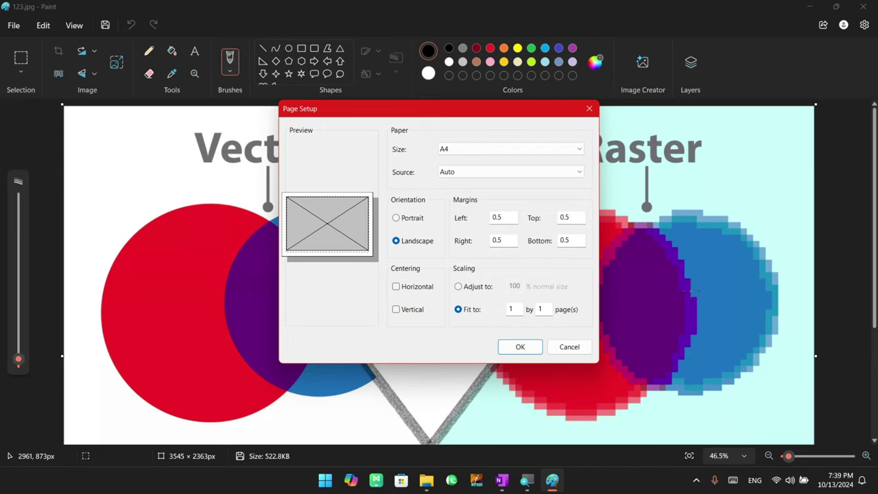
click(419, 220)
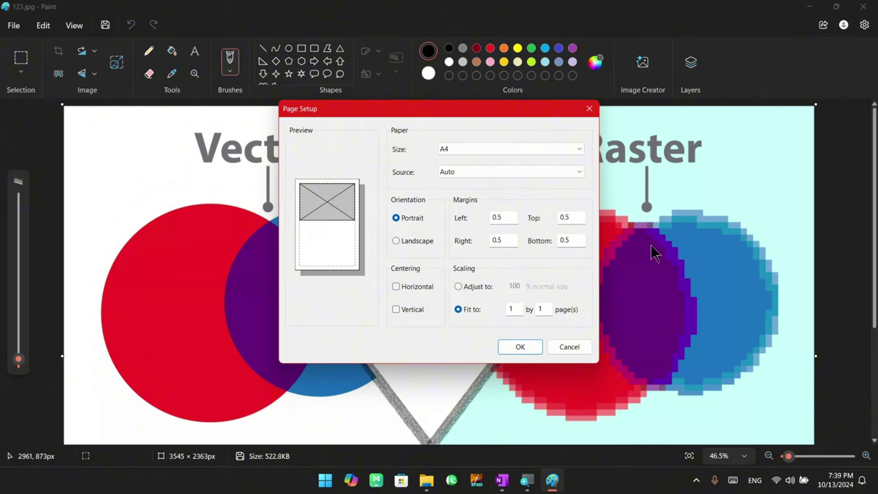
click(418, 240)
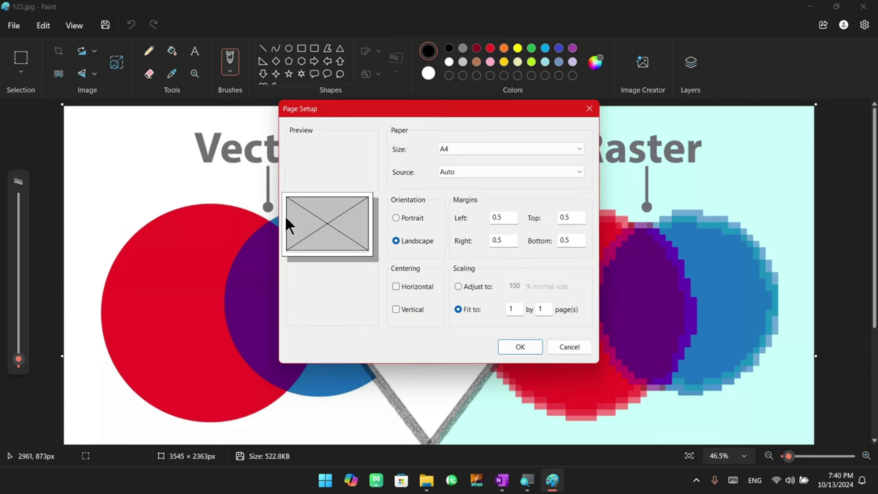
Try several left margin values in the page setup, ending with 4
drag(512, 217, 475, 217)
text(1)
key(BackSpace)
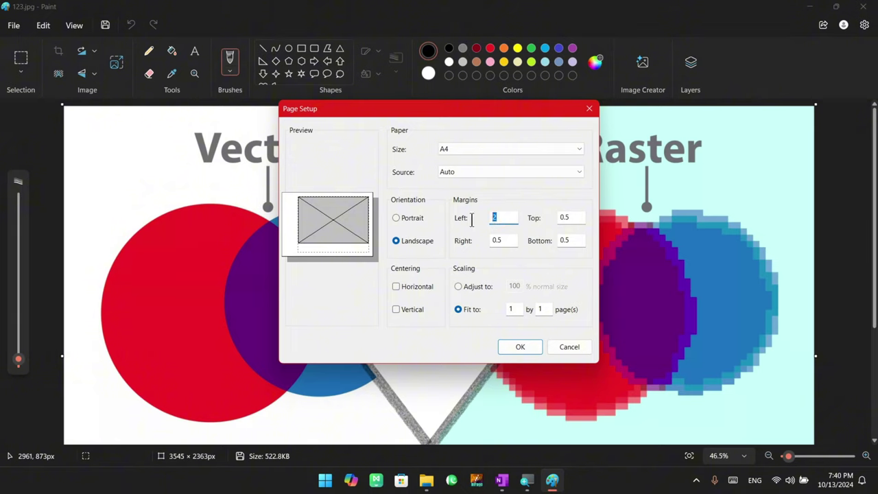
text(3)
key(BackSpace)
text(4)
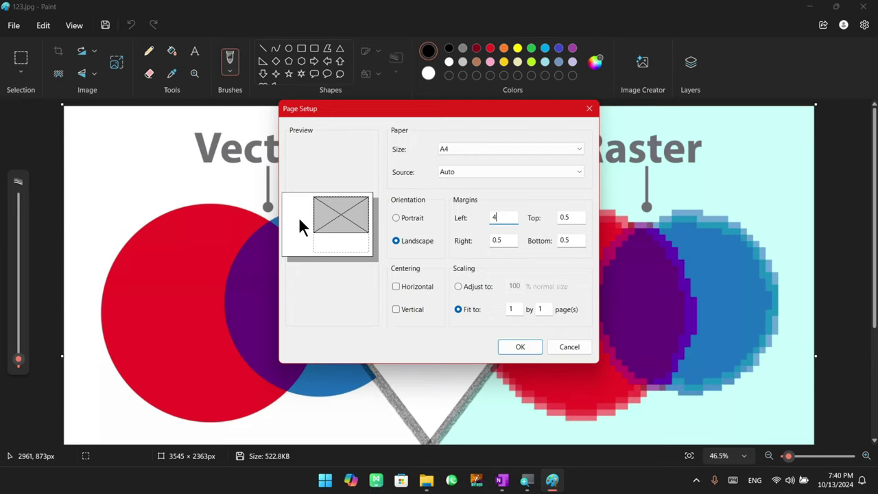
Go through the remaining margin fields, toggle the horizontal and vertical centring options, and accept the page setup
drag(578, 216, 545, 217)
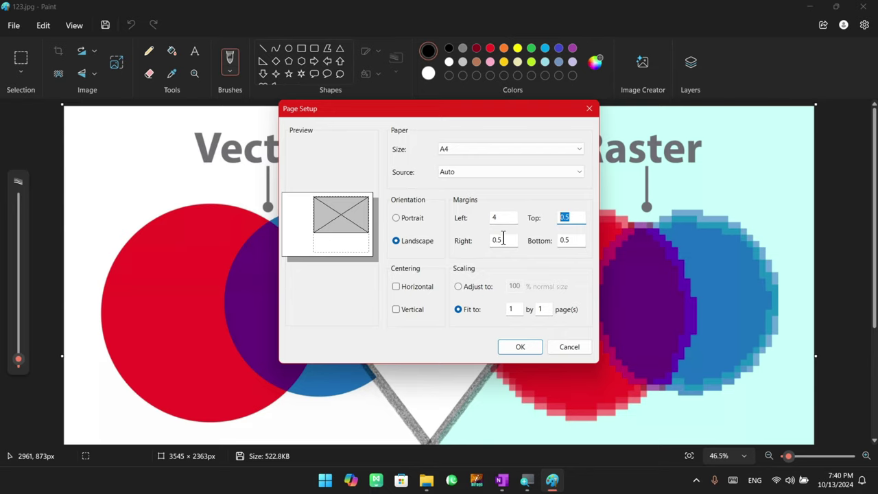
key(Tab)
key(Tab)
key(shift+Tab)
key(shift+Tab)
key(shift+Tab)
click(563, 218)
click(396, 286)
click(402, 309)
click(402, 309)
click(535, 344)
View the print preview of the image and close it
click(14, 26)
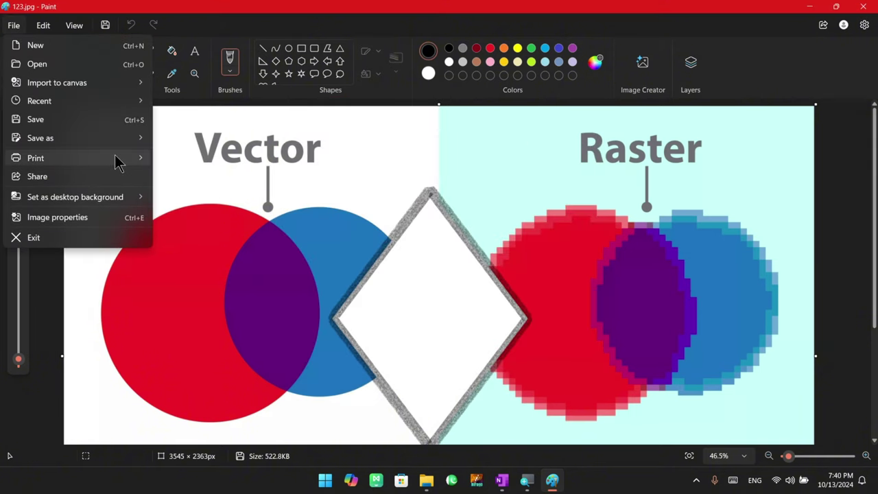
mouse_move(118, 160)
click(205, 198)
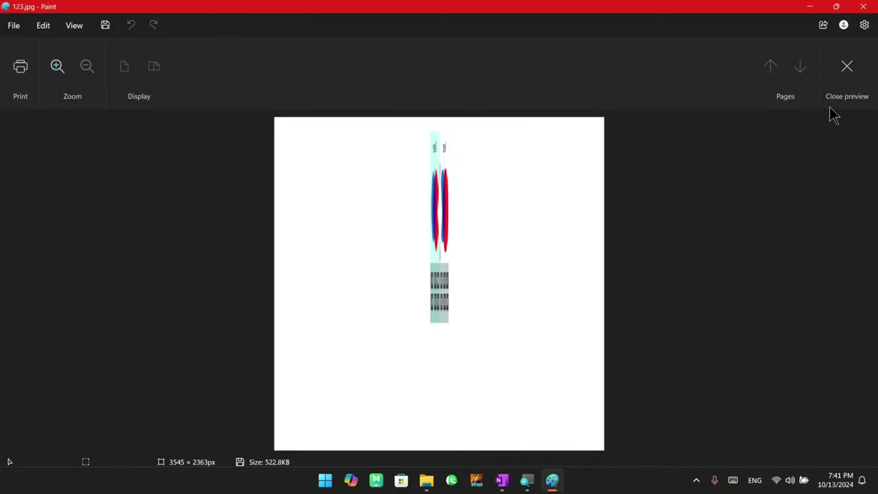
click(848, 68)
Reopen the page setup and enter 0 for the left, right, top and bottom margins
click(13, 26)
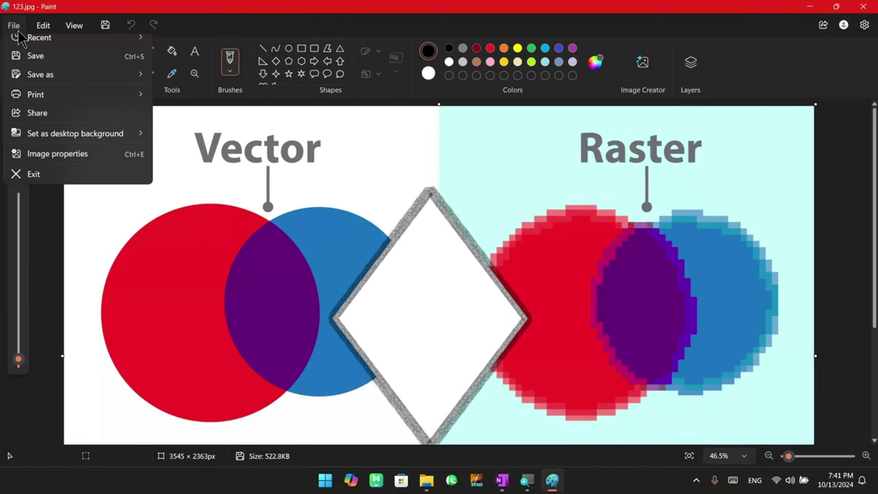
mouse_move(118, 165)
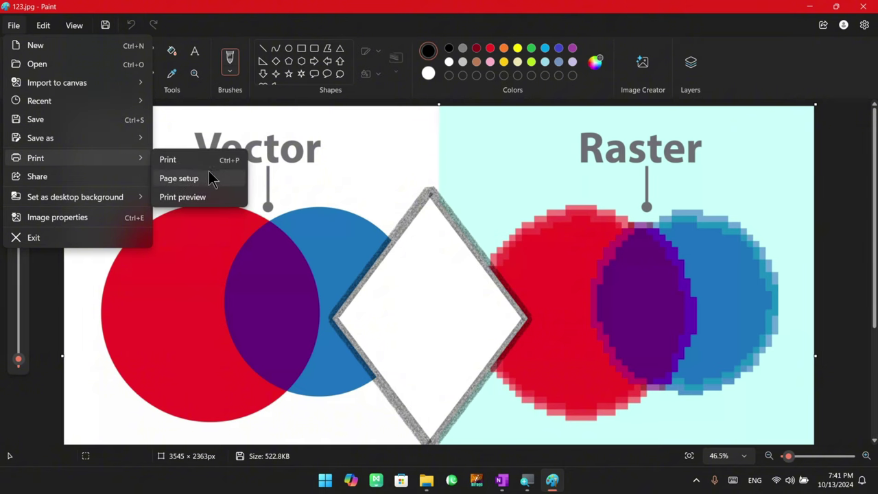
click(209, 177)
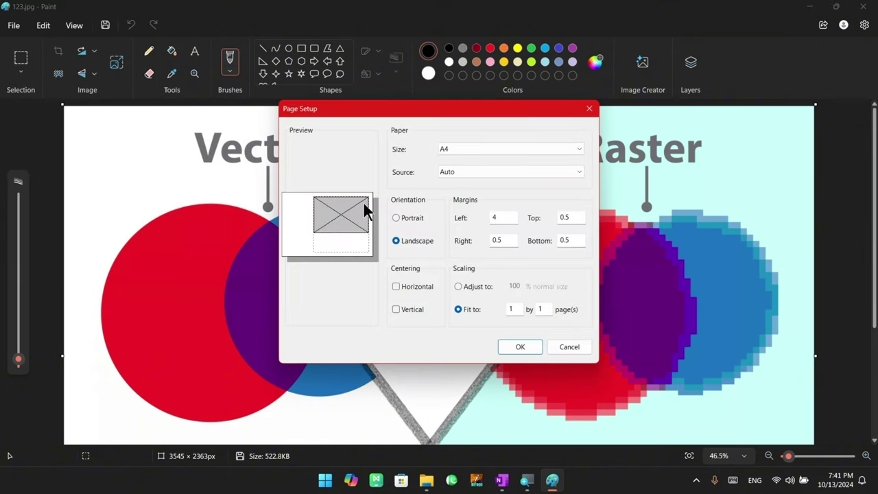
key(Tab)
text(0)
key(Tab)
text(0)
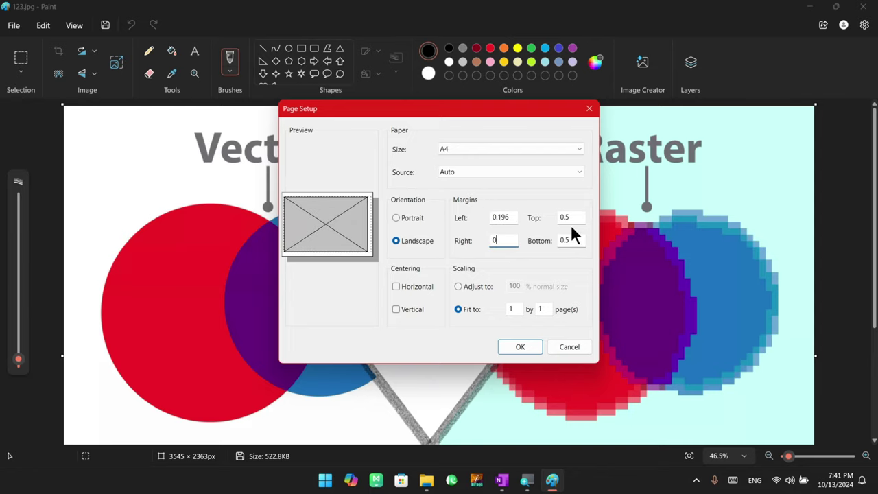
key(Tab)
text(0)
key(Tab)
text(0)
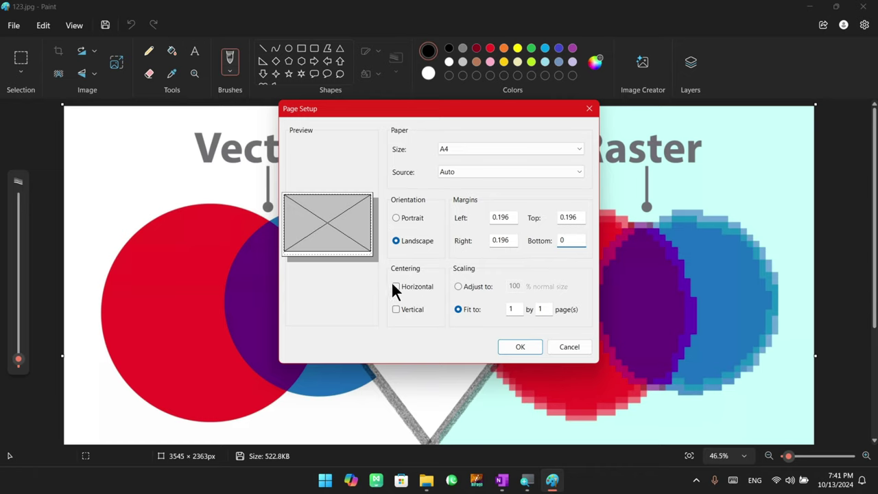
Set all four page margins to 2 and turn on horizontal and vertical centring
double_click(489, 217)
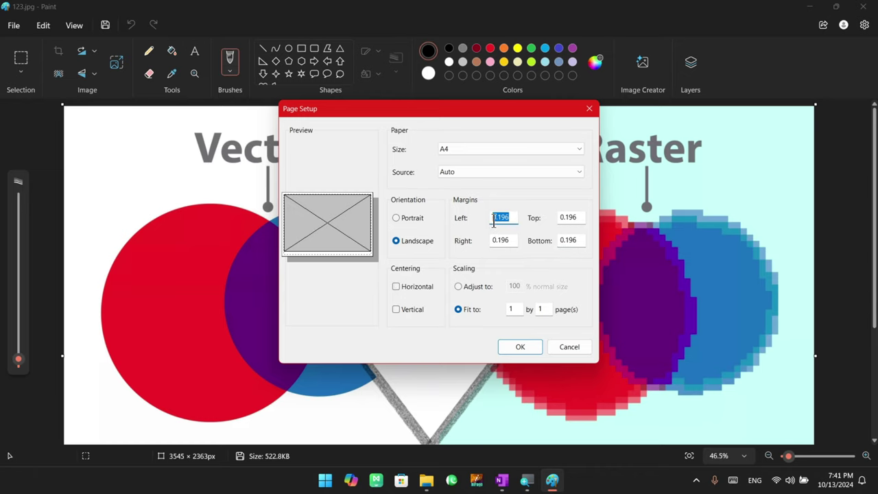
text(2)
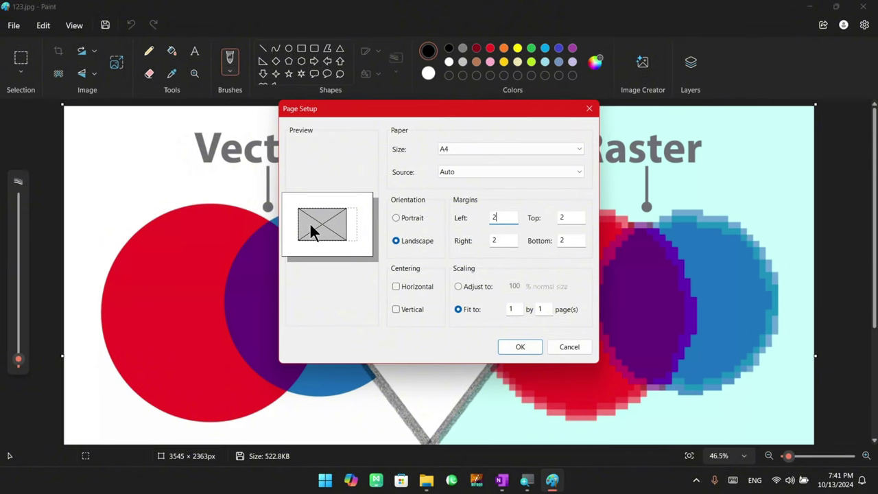
click(411, 287)
click(406, 309)
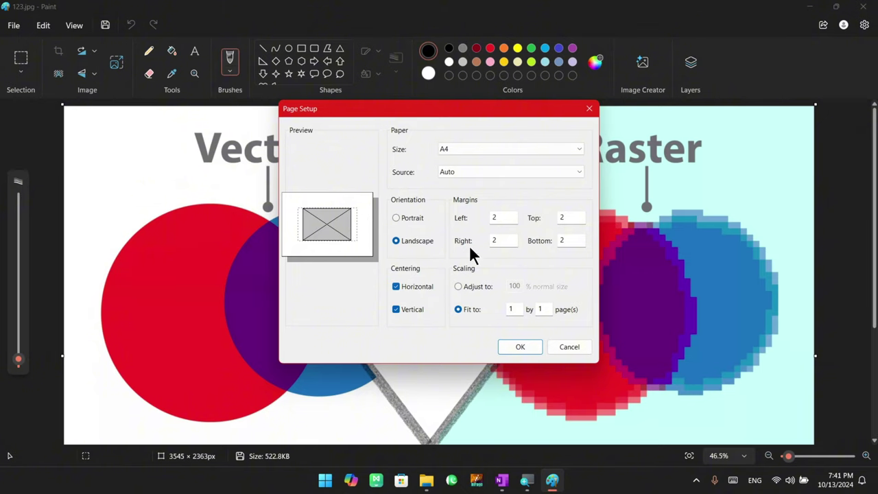
Replace the left, right, top and bottom page margins with 0
double_click(500, 218)
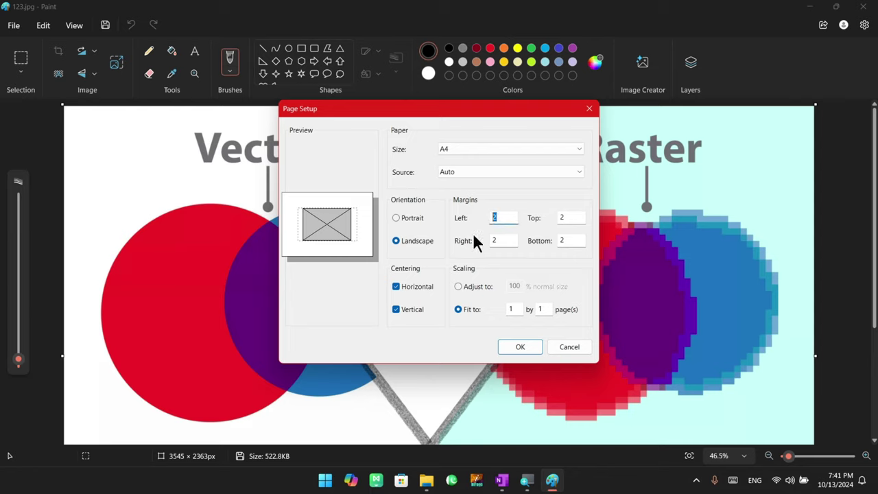
text(0)
double_click(507, 240)
text(0)
double_click(569, 217)
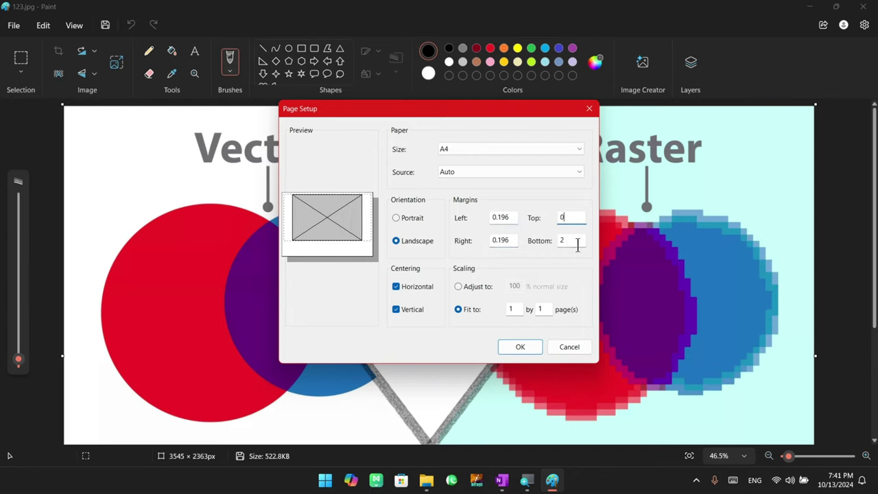
text(0)
double_click(569, 240)
text(0)
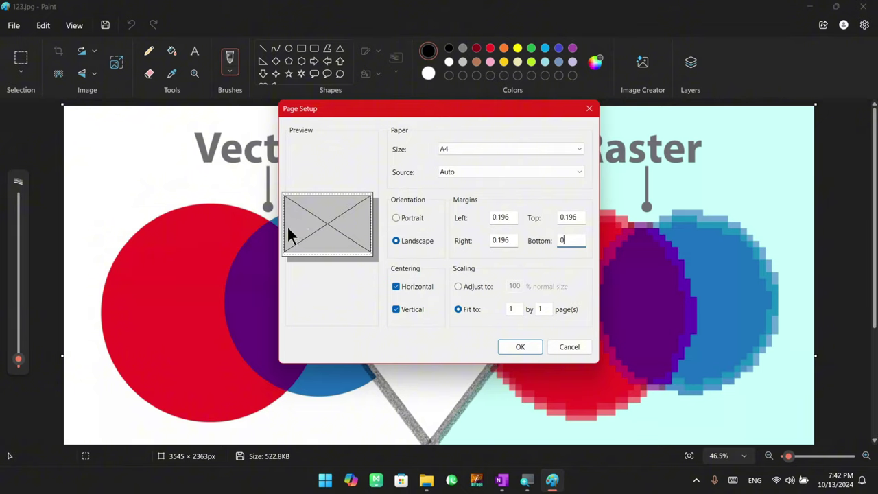
Switch the print scaling to adjust to 100% of normal size and accept the page setup
click(463, 286)
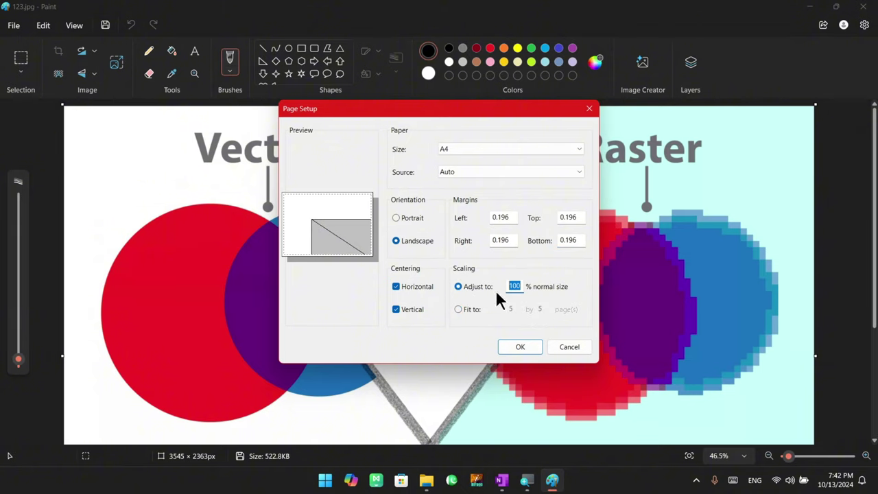
click(517, 285)
click(518, 348)
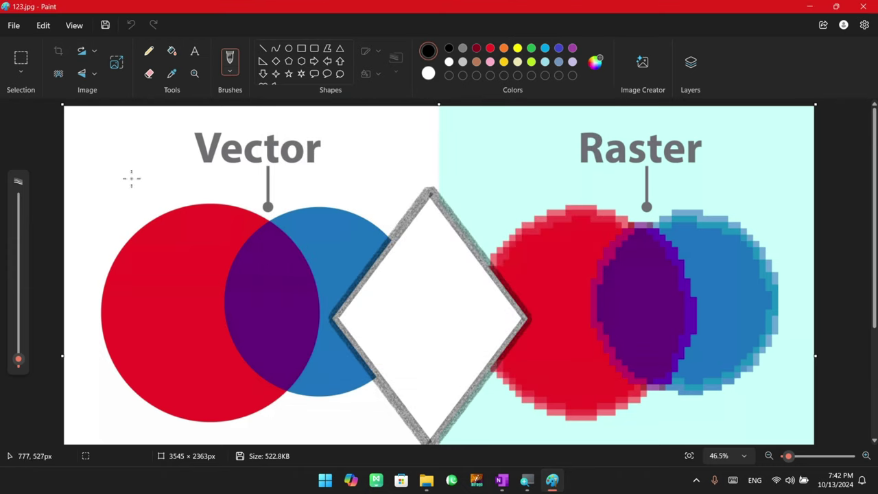
Preview the printout of the image, page forward through its successive pages, and close the preview
click(14, 25)
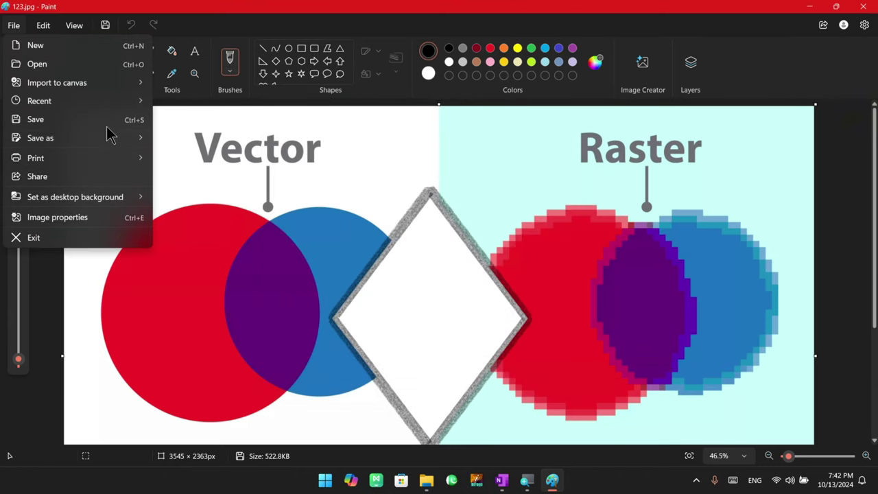
mouse_move(103, 161)
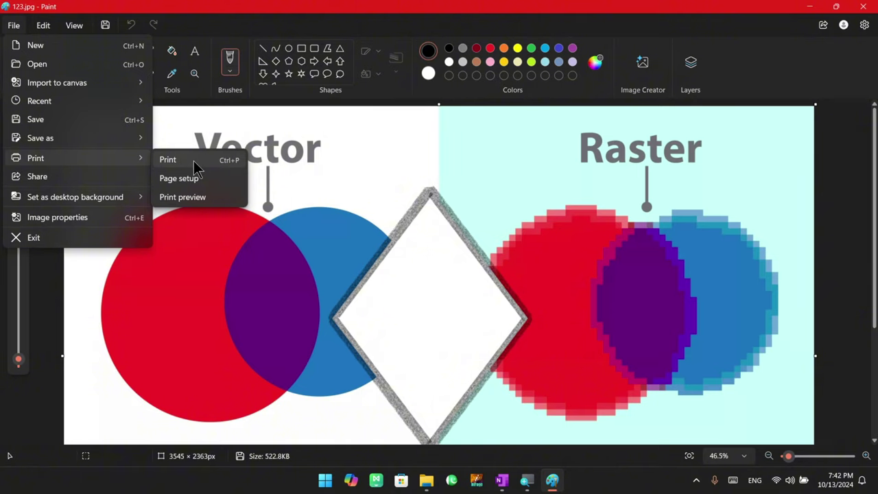
click(195, 197)
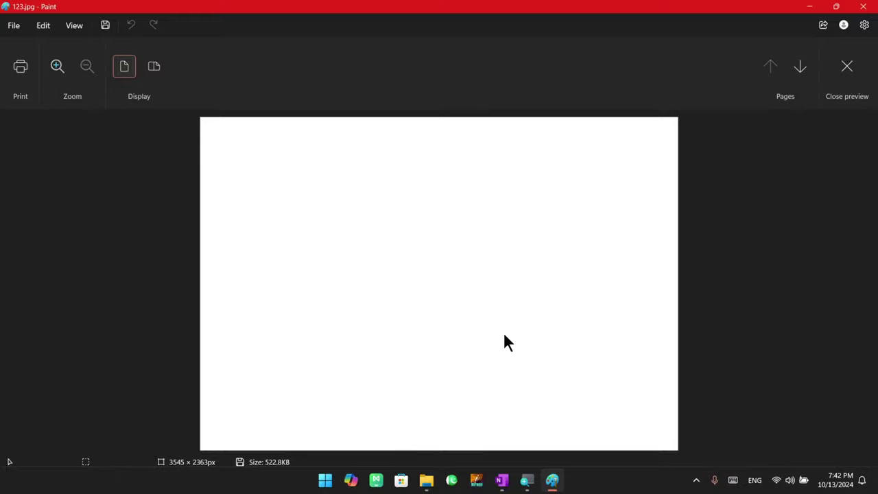
click(799, 72)
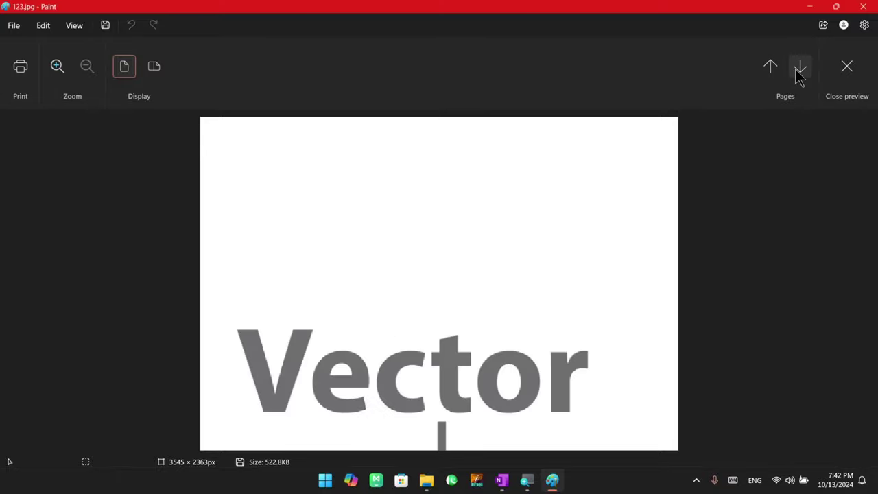
click(799, 71)
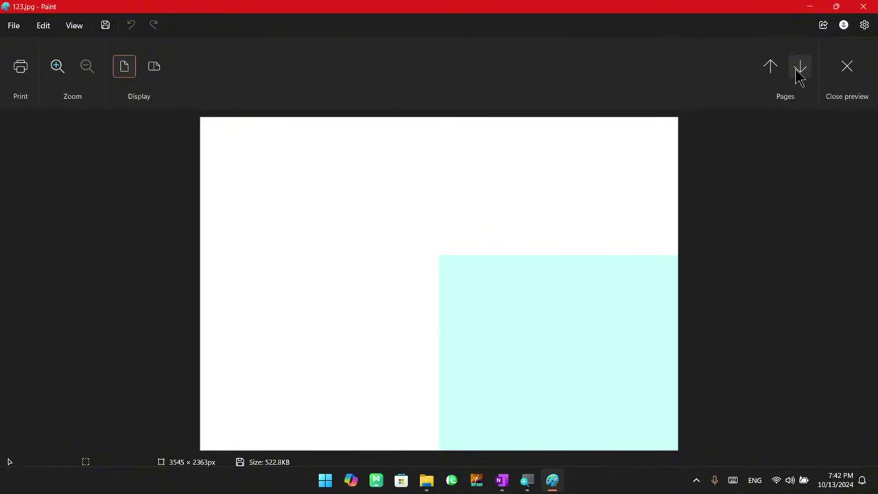
click(798, 70)
click(797, 71)
click(797, 71)
click(798, 70)
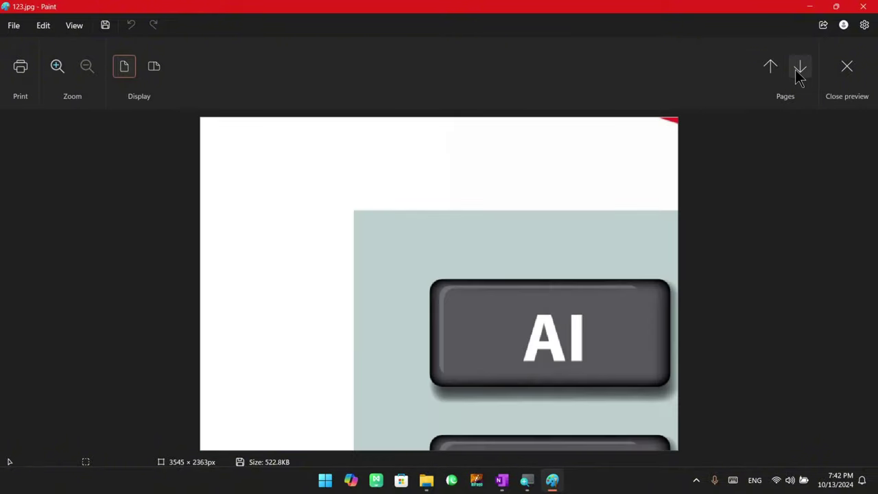
click(798, 70)
click(798, 71)
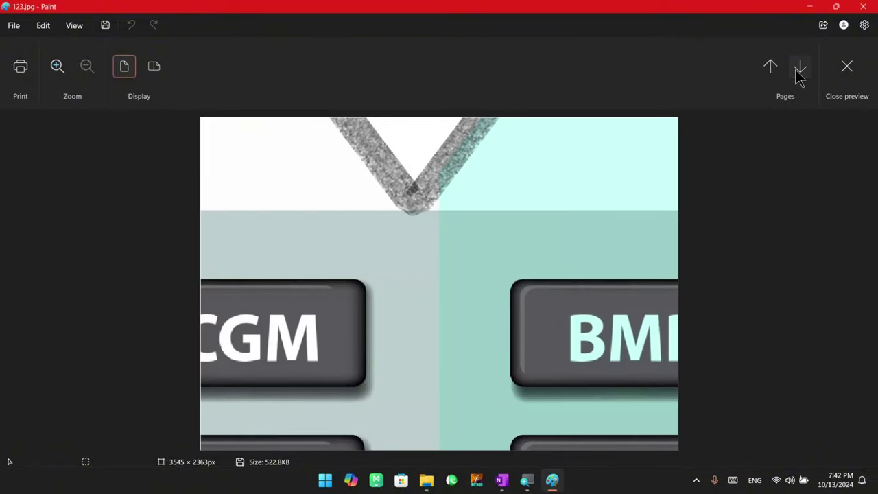
click(797, 70)
click(845, 74)
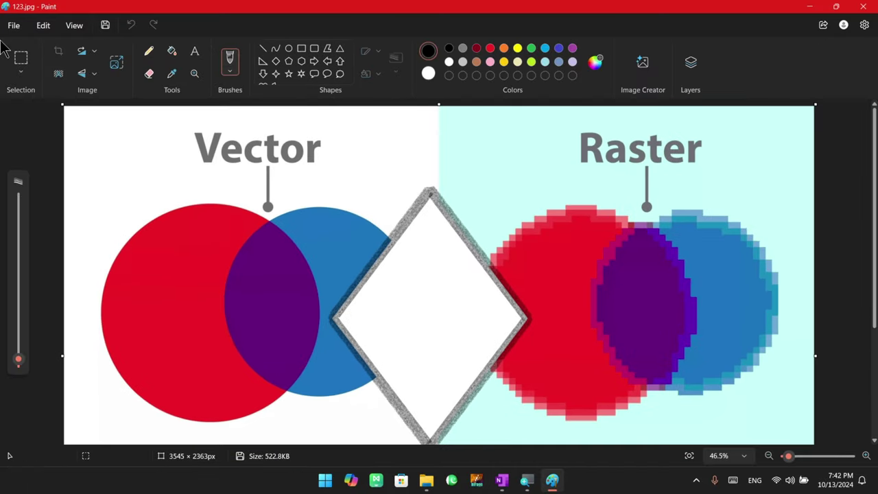
Set the print scaling to fit 1 by 1 page and accept the page setup
click(13, 25)
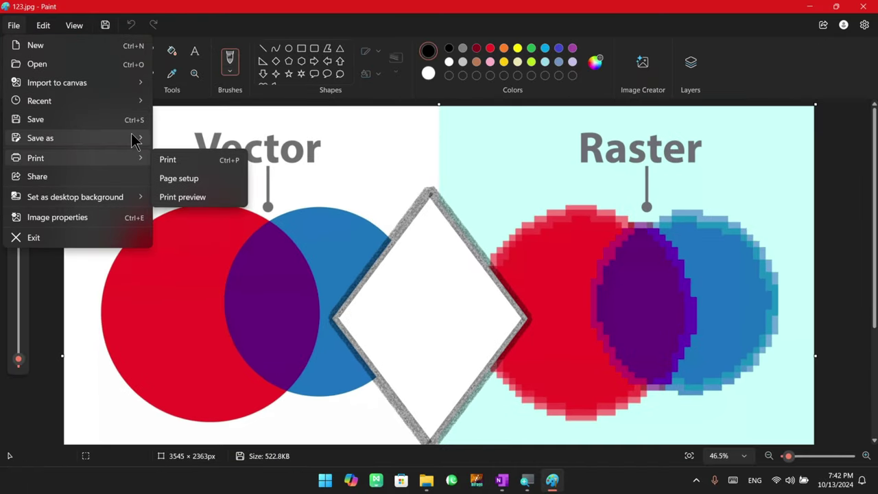
mouse_move(123, 163)
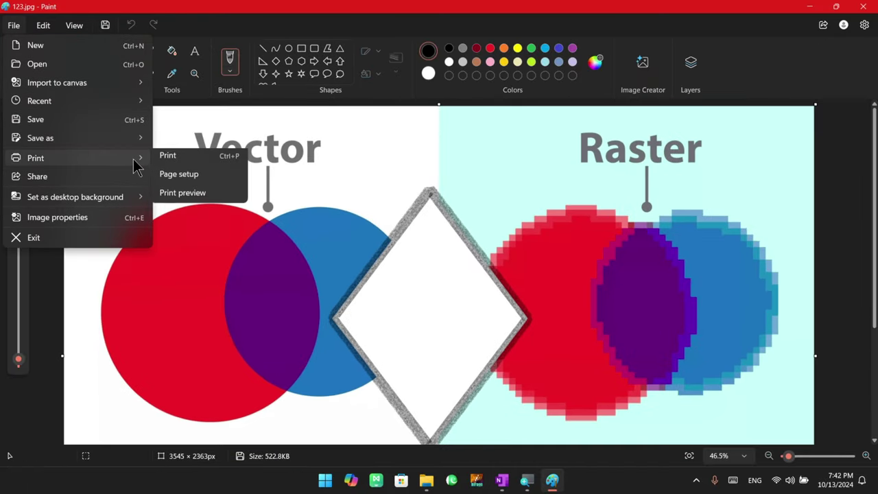
click(178, 179)
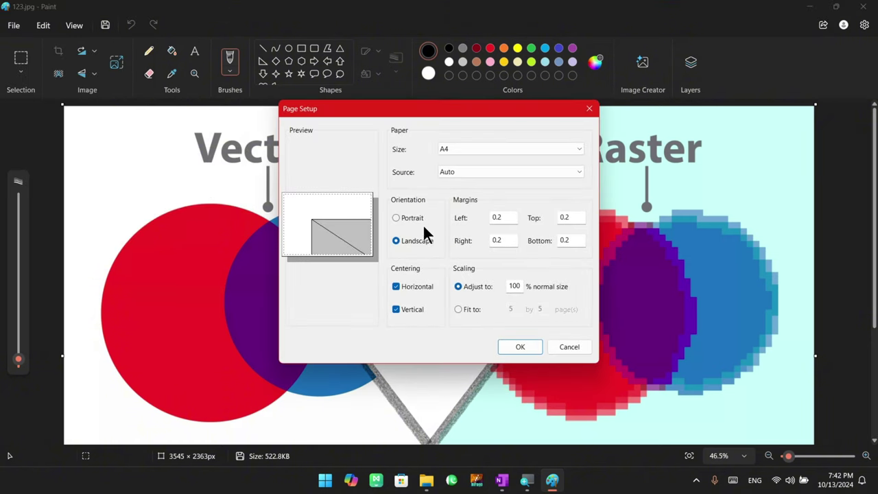
click(458, 309)
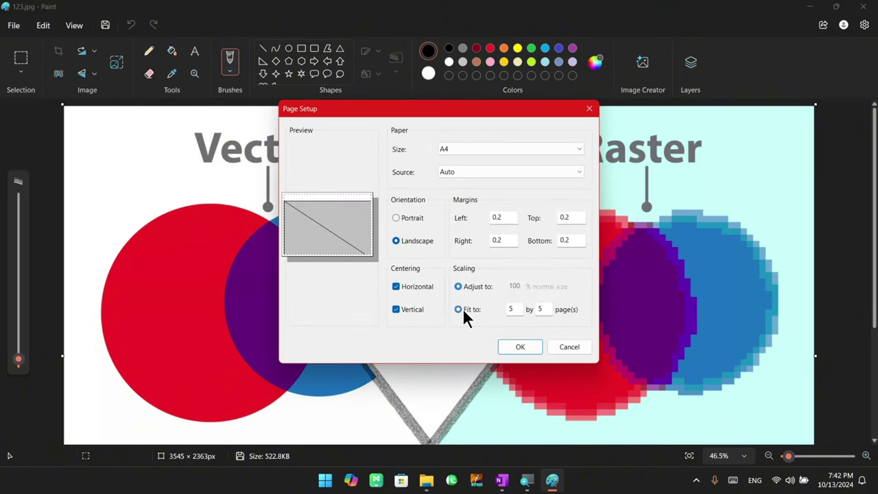
click(515, 308)
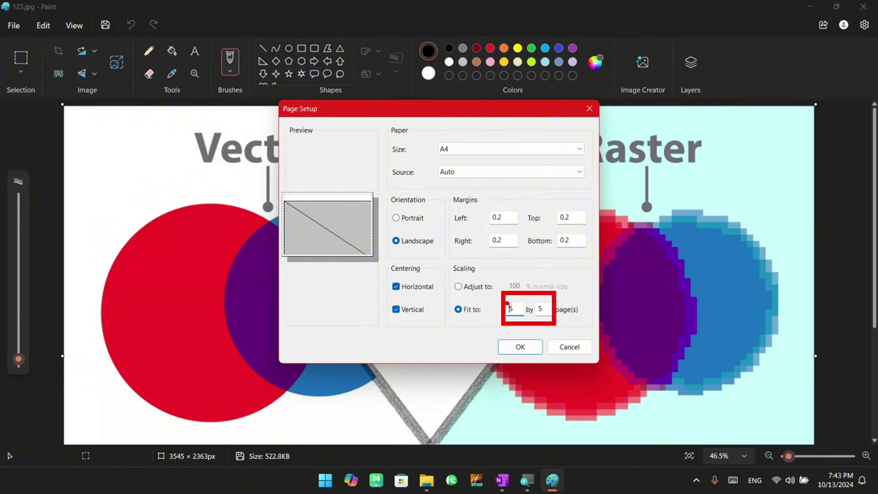
double_click(541, 309)
key(shift+Tab)
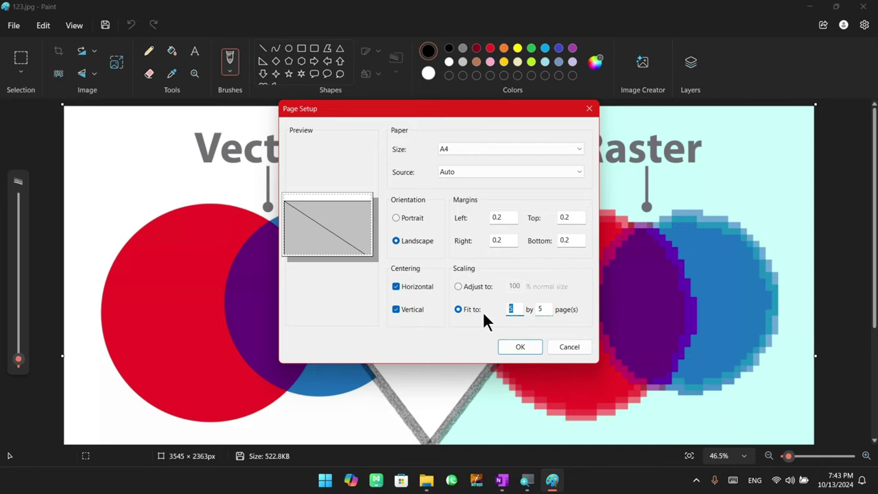
text(1)
double_click(541, 309)
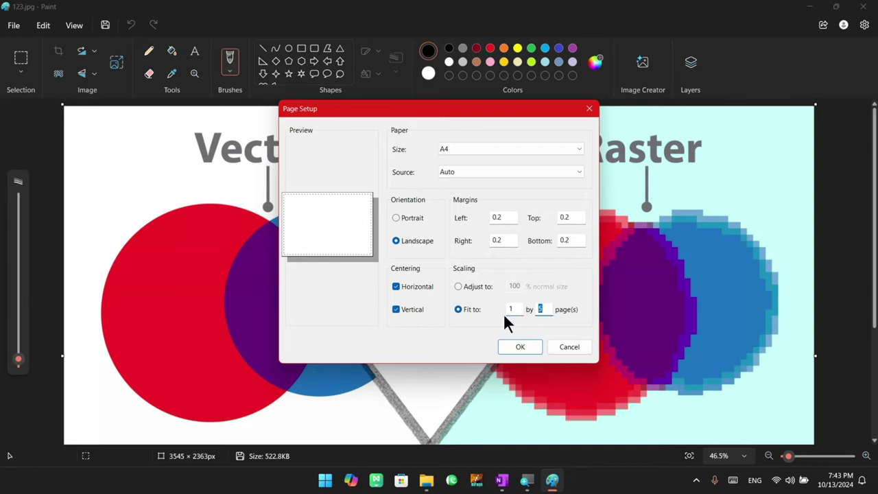
text(1)
click(516, 347)
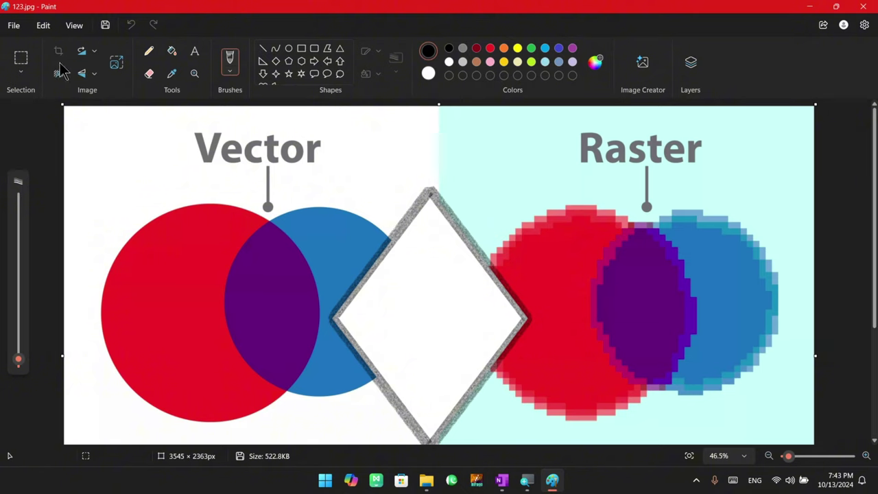
Check the print preview with the single-page scaling and close it
click(18, 31)
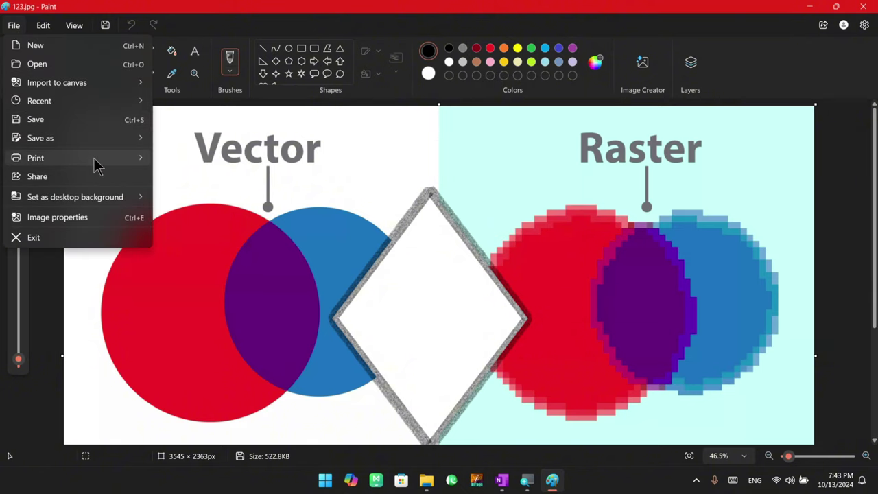
mouse_move(94, 162)
click(183, 196)
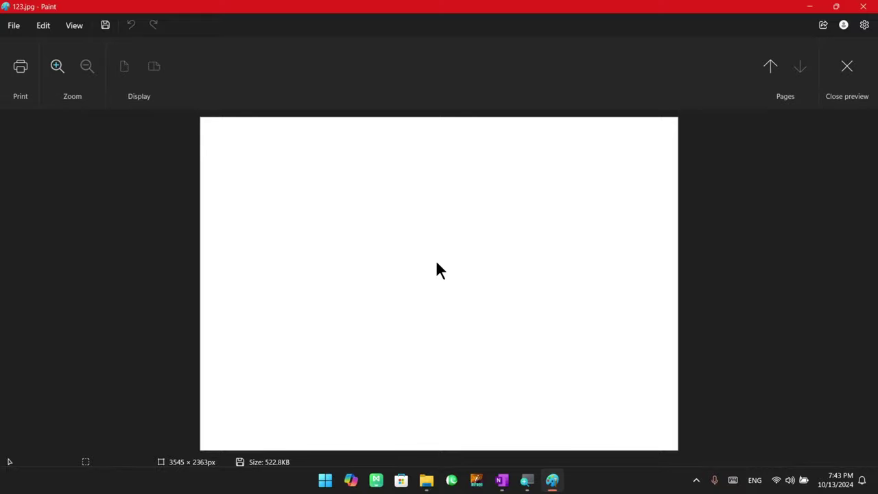
click(850, 72)
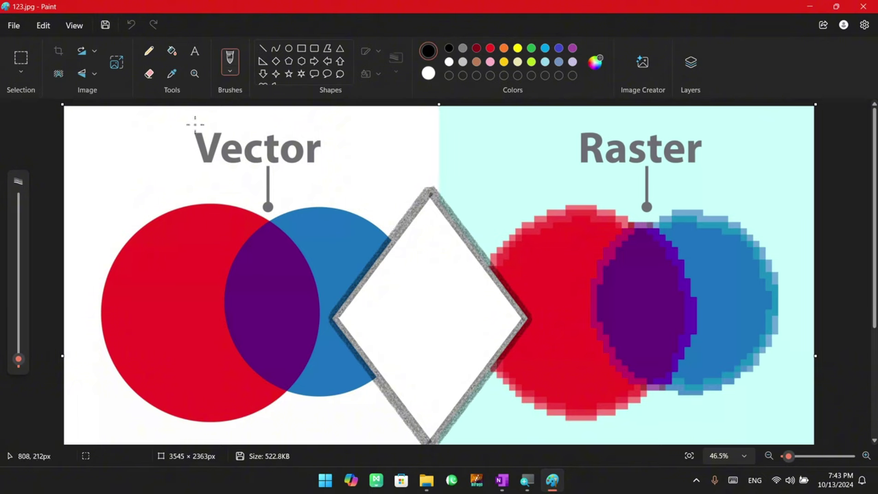
Switch the image resize to pixels and enter a horizontal size of 1024
click(117, 63)
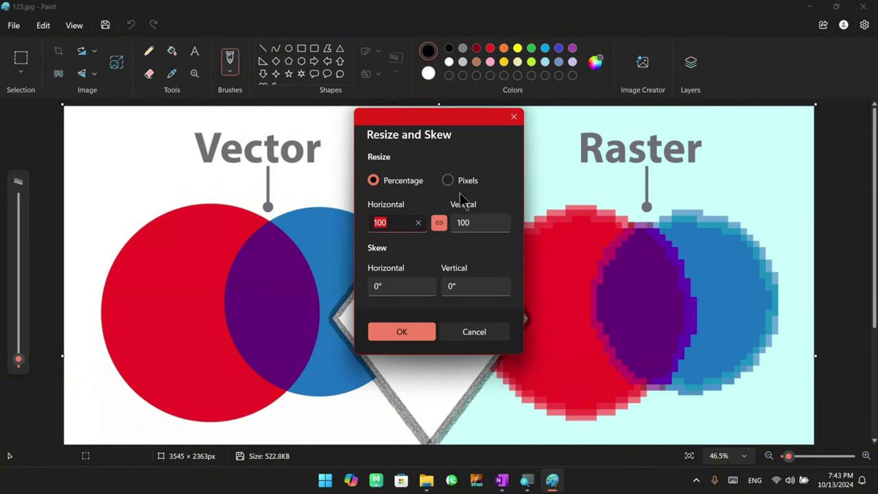
click(454, 181)
click(402, 222)
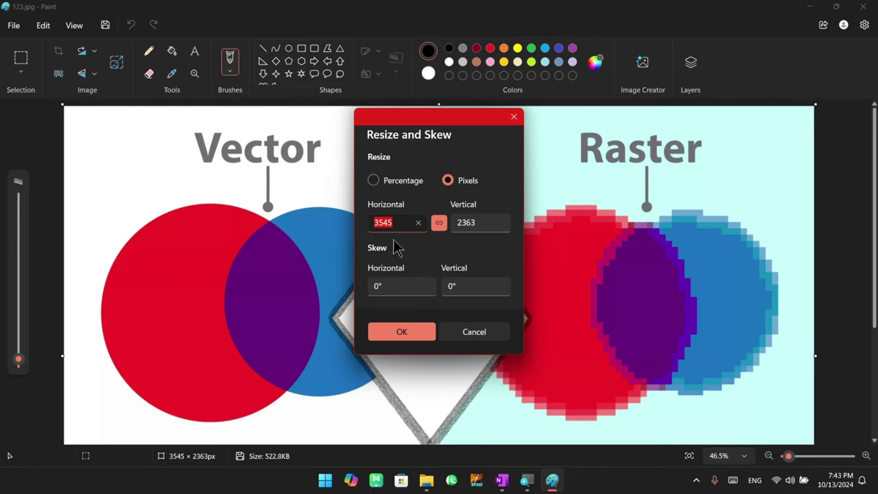
text(1024)
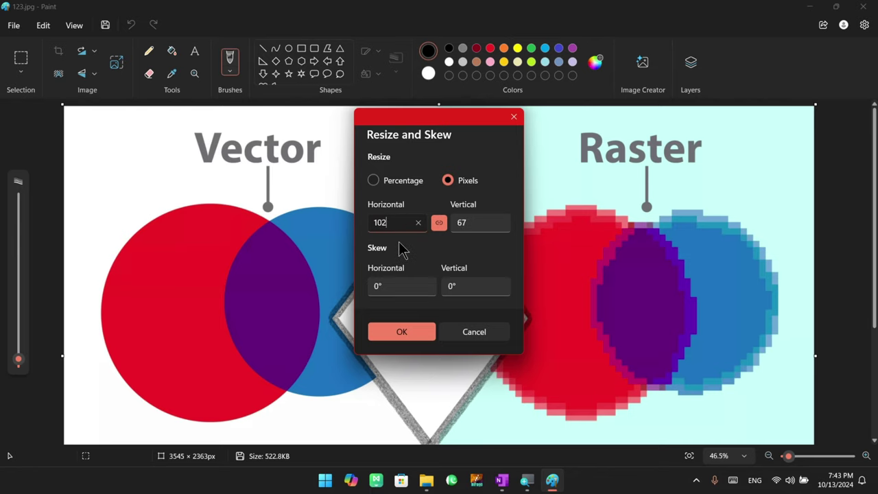
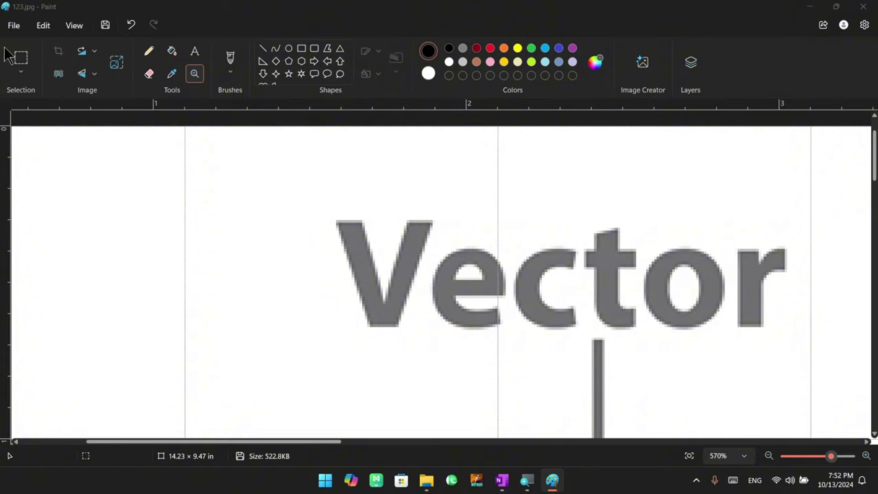
Magnify the overlap between the red and blue circles in the Vector half of the image
click(74, 26)
click(83, 134)
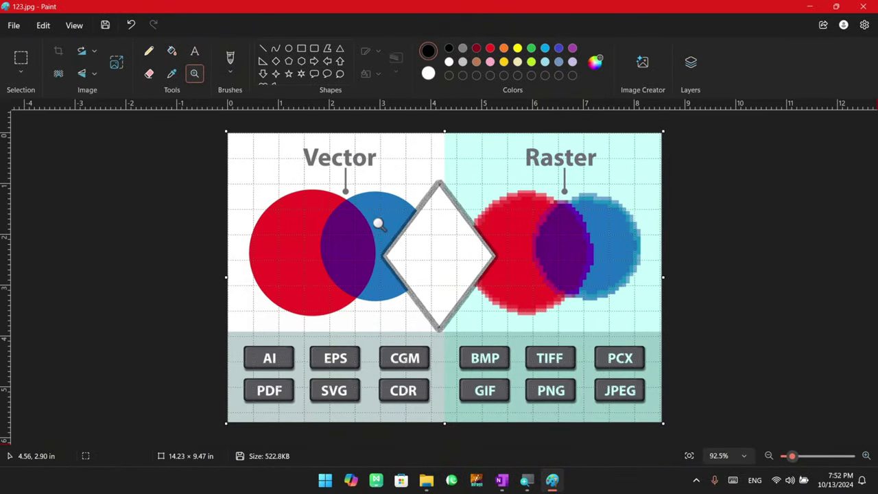
click(368, 223)
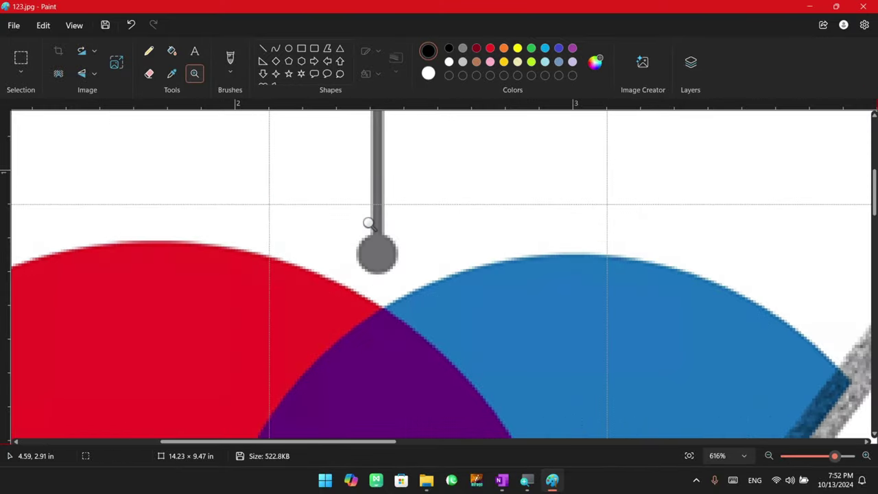
scroll(361, 363, right, 1)
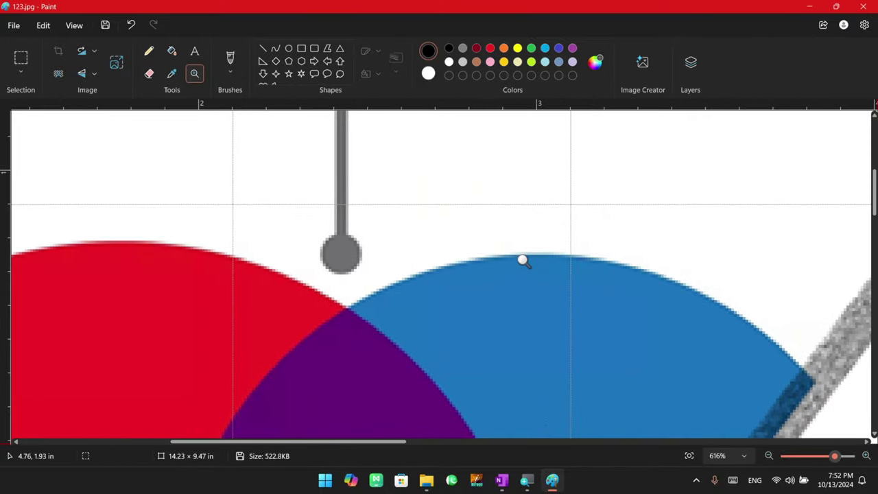
scroll(866, 192, down, 1)
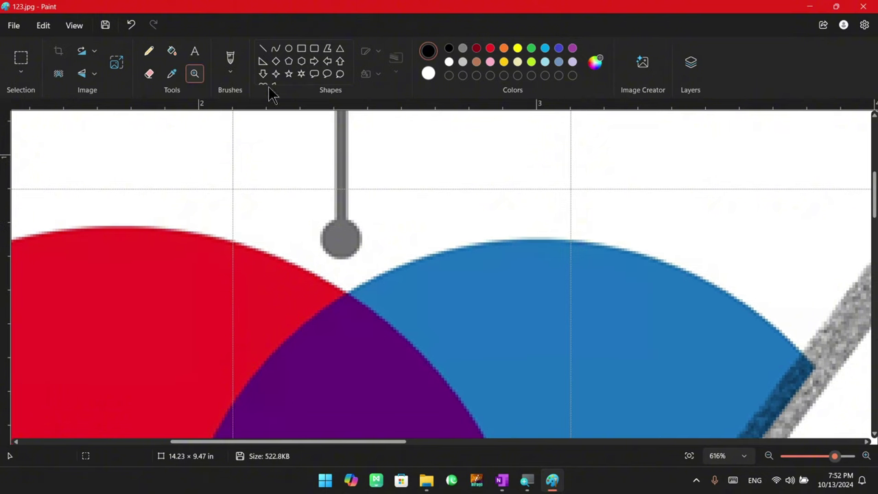
Show the thumbnail overview of the magnified image twice, closing it each time
click(74, 25)
click(108, 132)
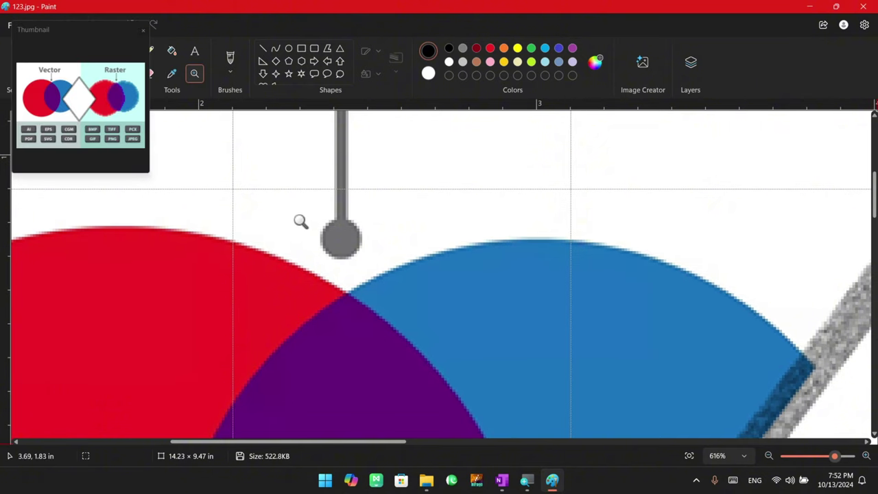
click(142, 31)
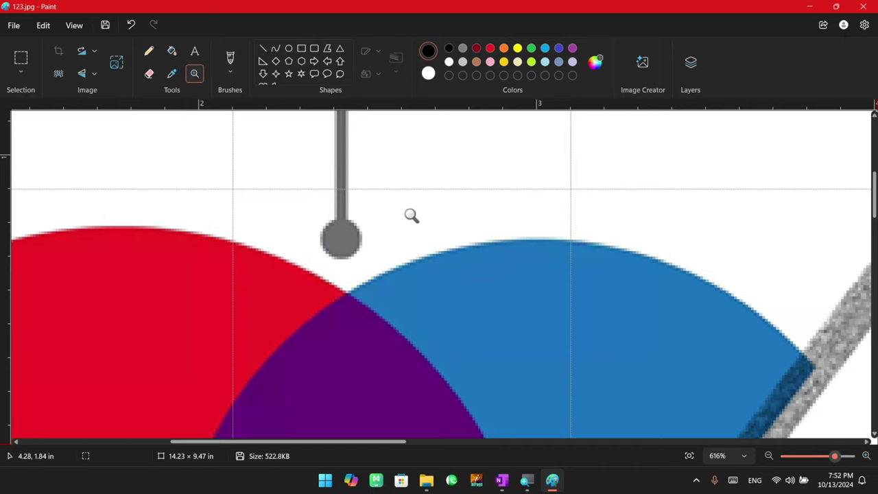
click(81, 27)
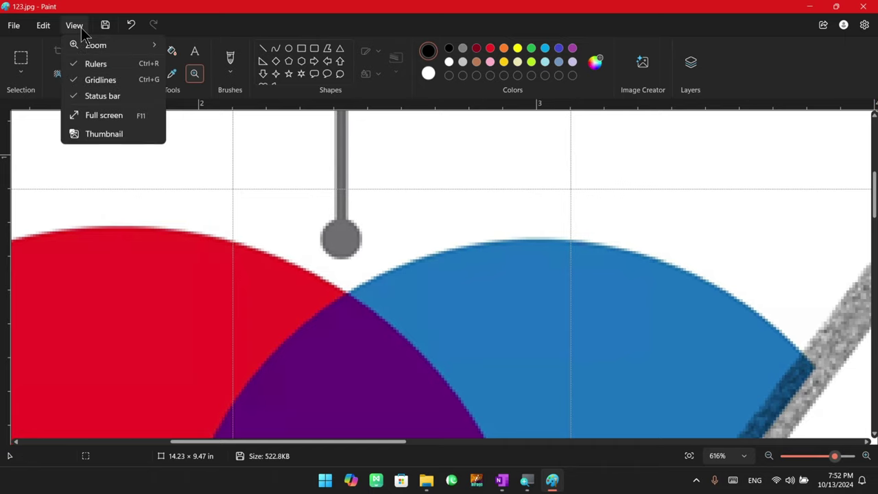
click(100, 132)
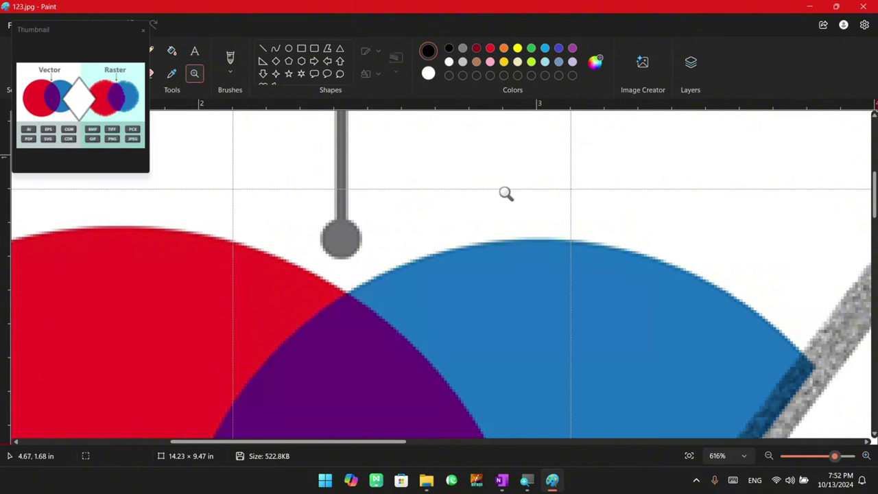
click(143, 31)
click(74, 26)
click(75, 31)
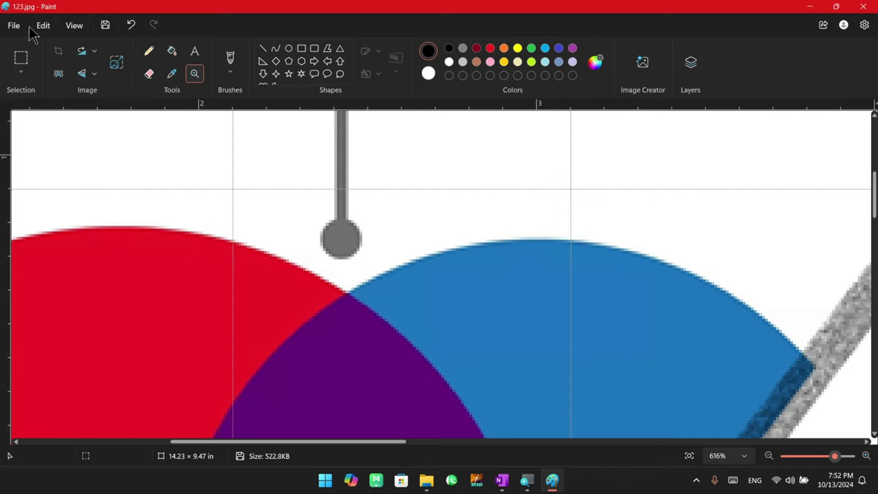
click(41, 27)
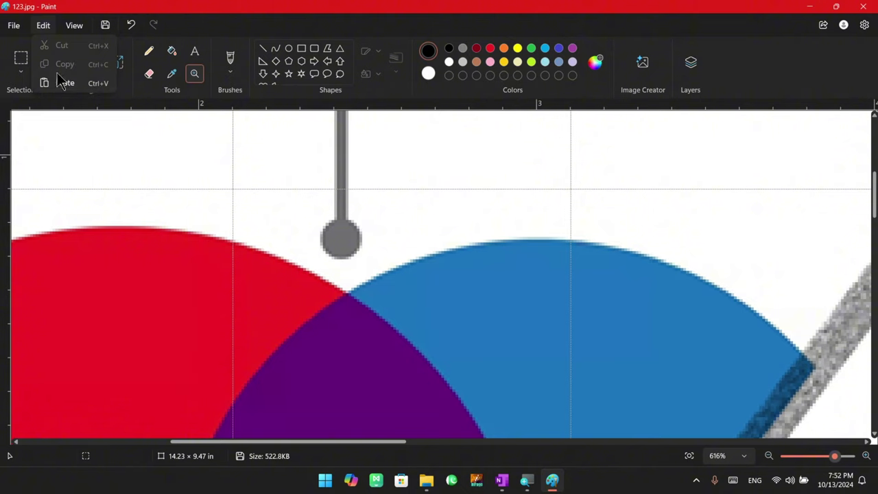
Start exiting the program, then cancel at the prompt to save the changes
click(19, 26)
click(21, 27)
click(20, 27)
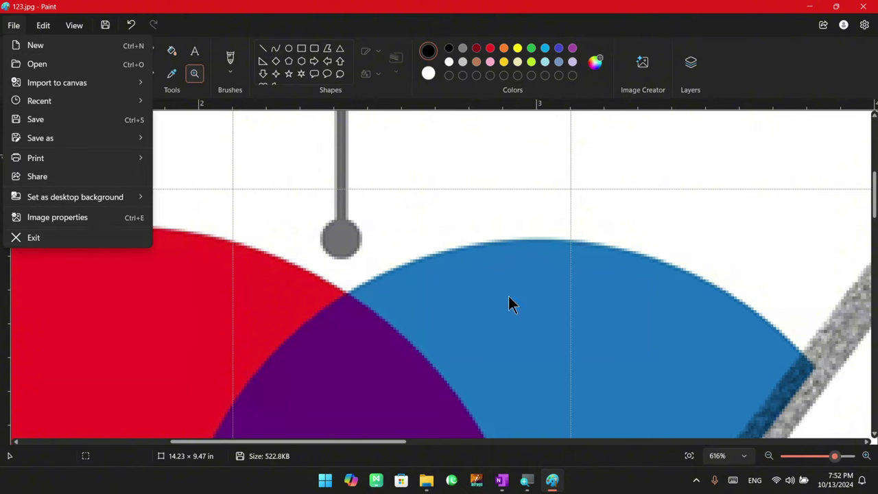
click(59, 236)
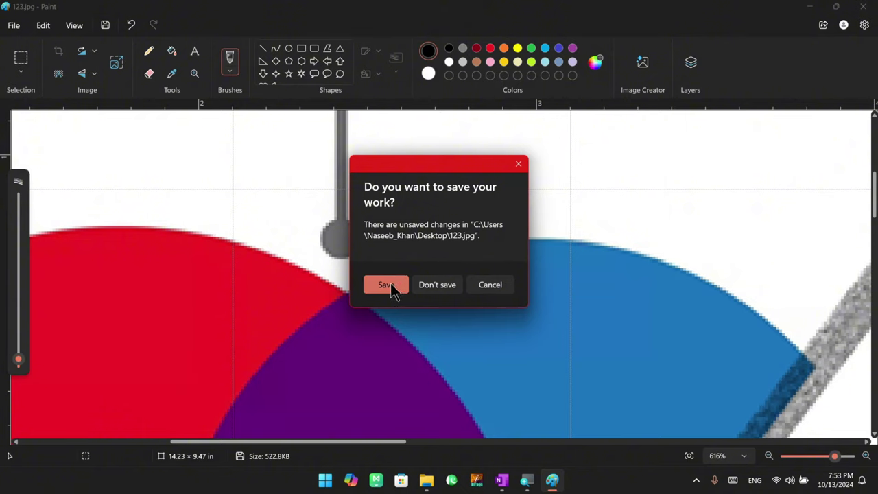
click(489, 286)
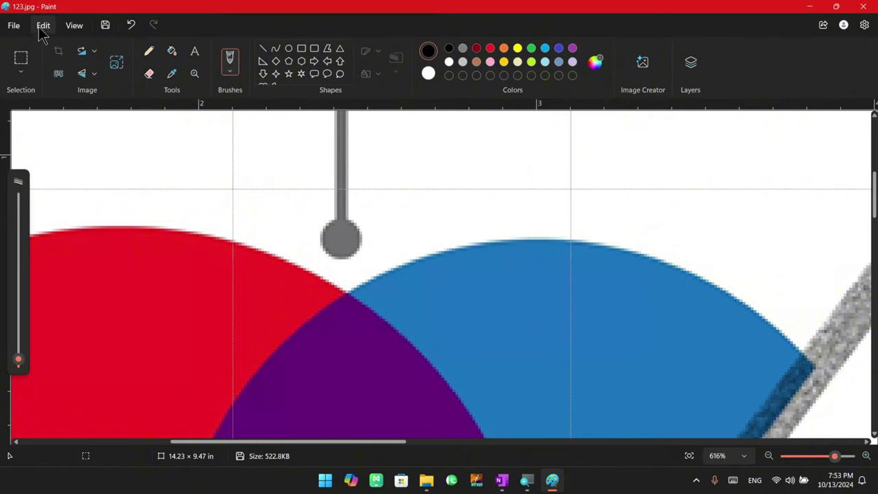
Turn off the rulers and the gridlines for the 123.jpg view
ctrl+scroll(151, 175, down, 3)
ctrl+scroll(165, 178, down, 1)
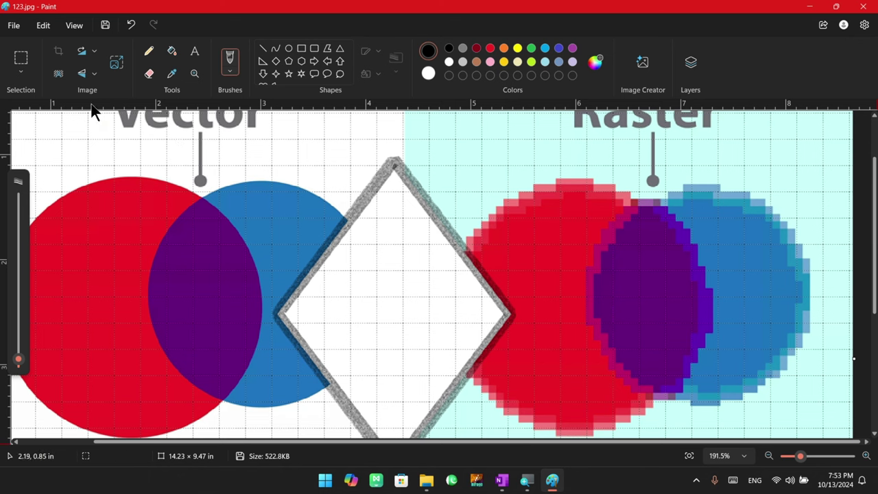
click(74, 25)
click(86, 61)
click(76, 29)
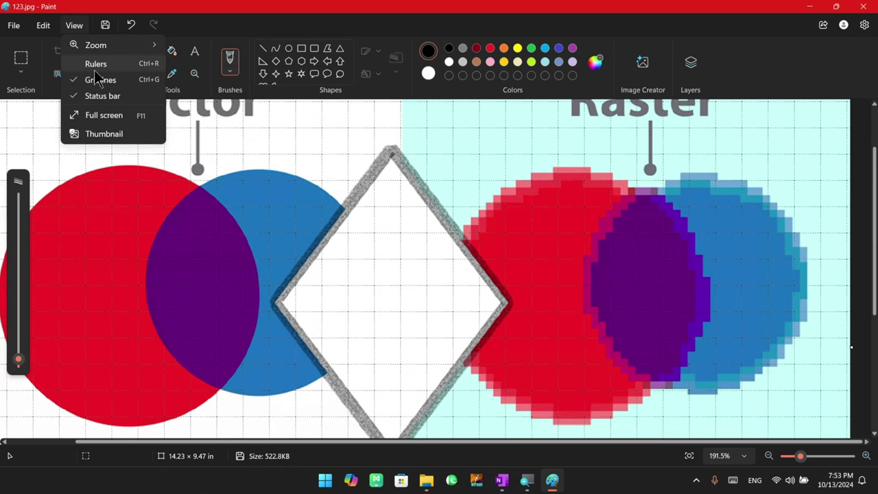
click(85, 78)
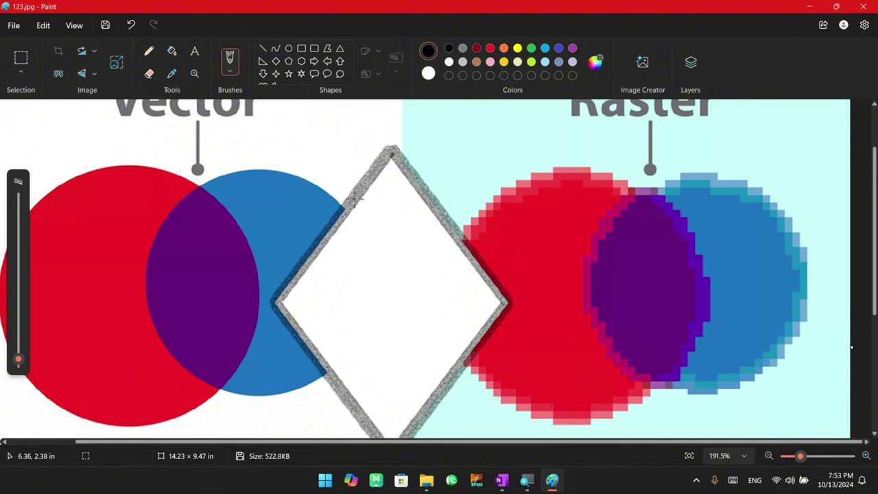
Select a rectangle of about 1.82 × 1.15 in around the EPS button in the Vector half and cut it out
ctrl+scroll(352, 200, down, 1)
scroll(401, 314, up, 1)
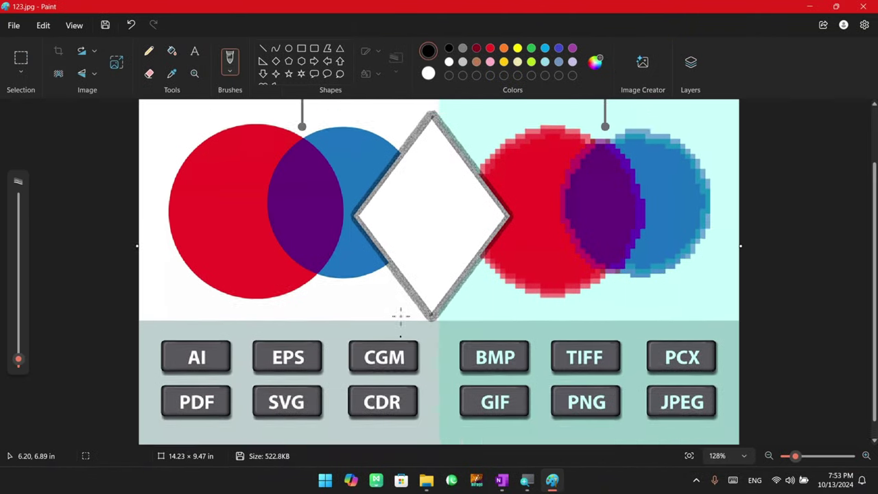
scroll(401, 314, down, 1)
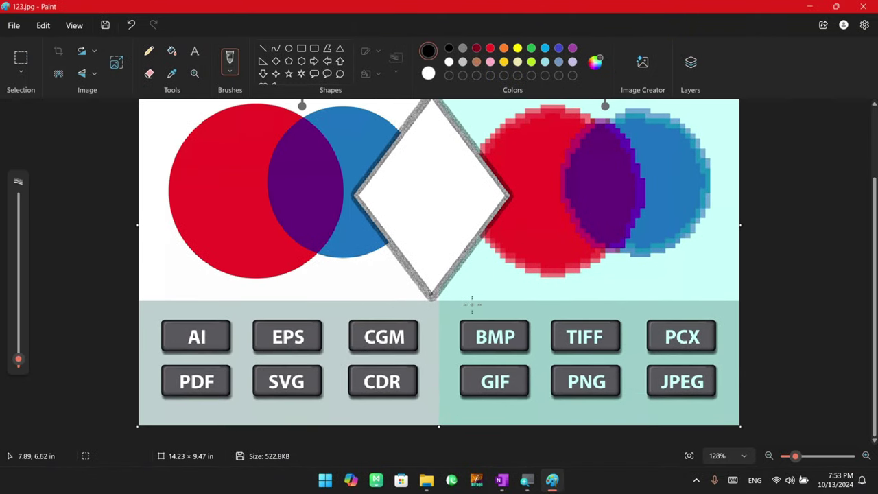
scroll(430, 308, up, 1)
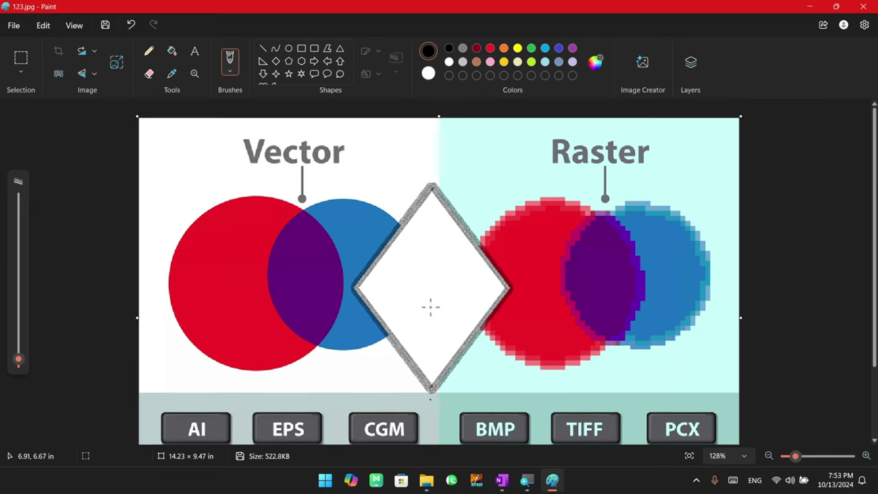
scroll(430, 308, down, 1)
click(43, 26)
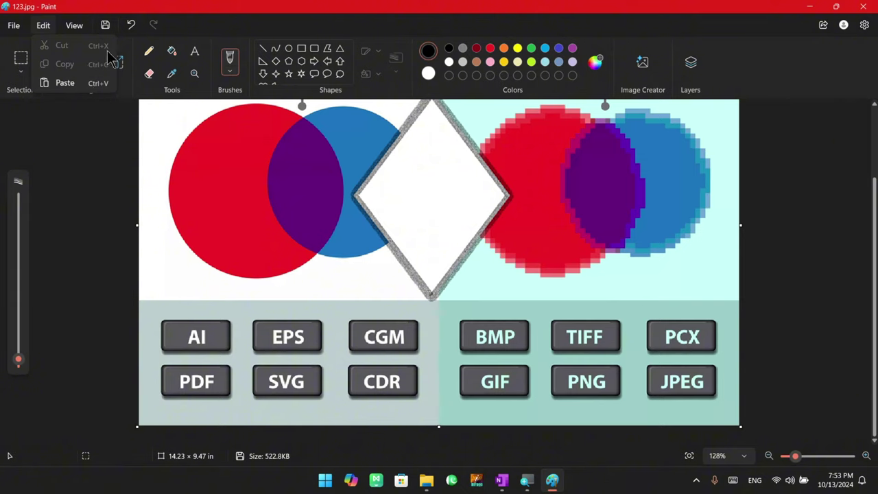
click(182, 27)
click(22, 60)
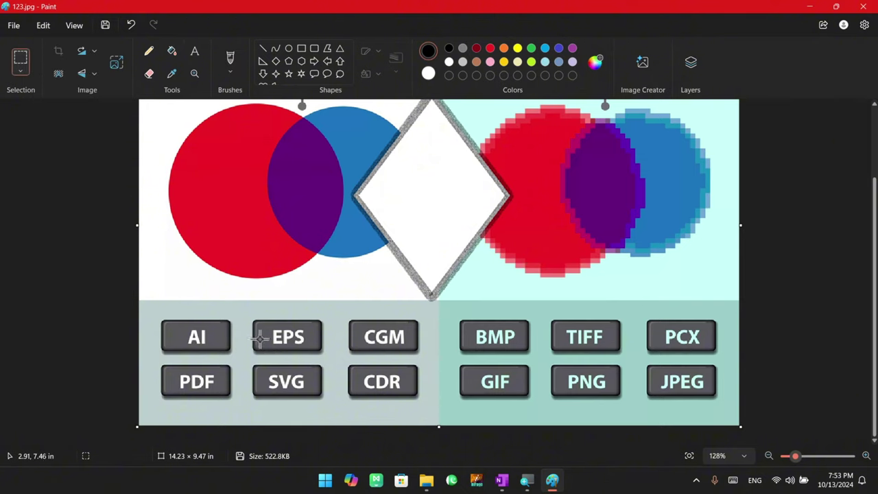
drag(248, 314, 325, 361)
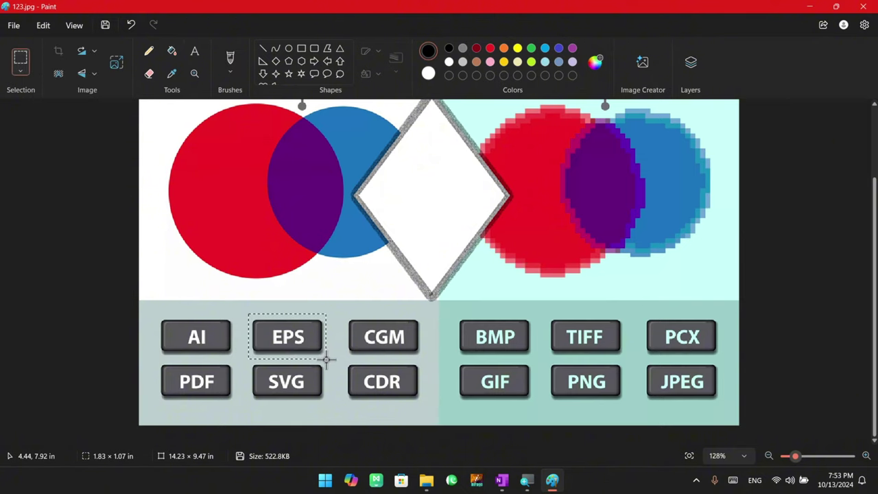
click(44, 26)
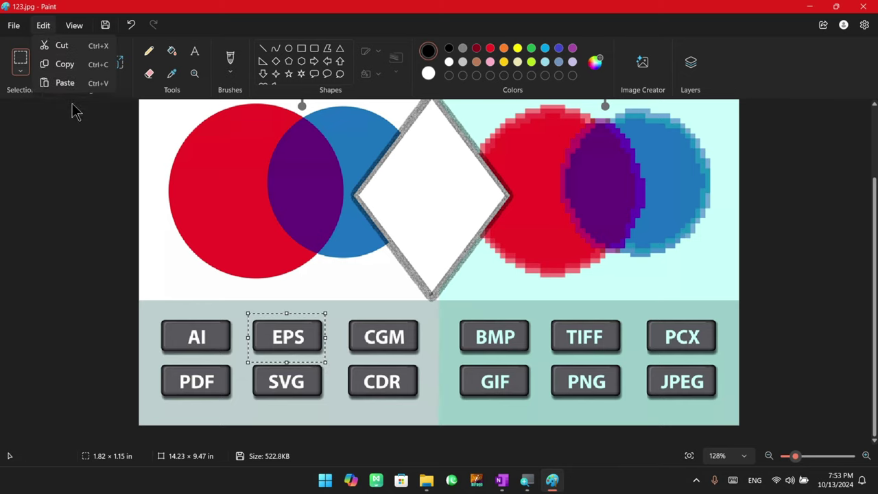
click(56, 43)
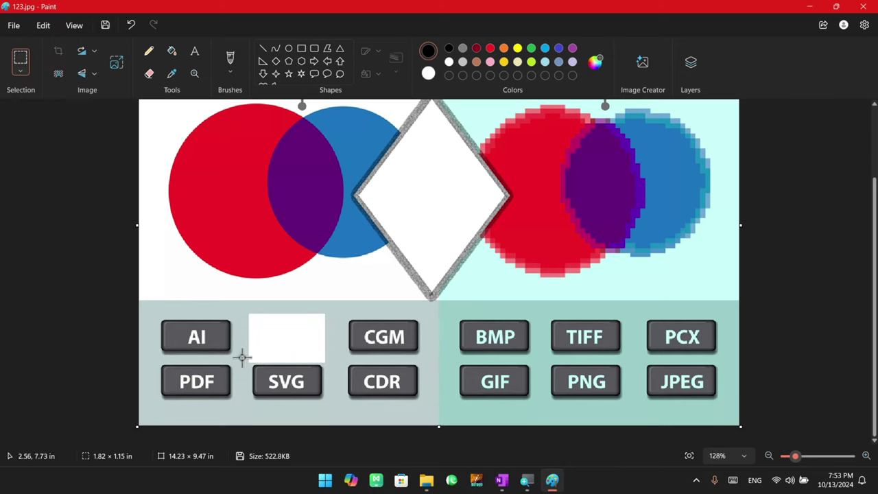
Paste the cut EPS button and move it back over its gap, then undo the paste and the cut
click(43, 25)
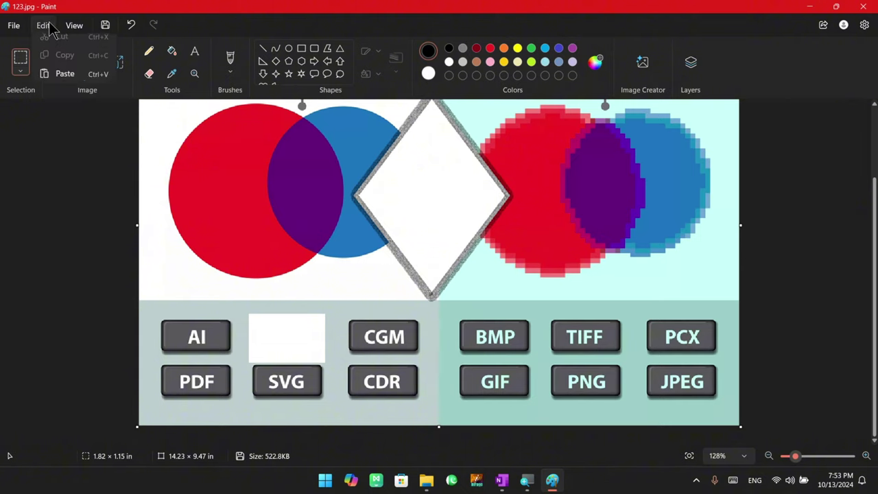
click(66, 82)
drag(178, 124, 290, 340)
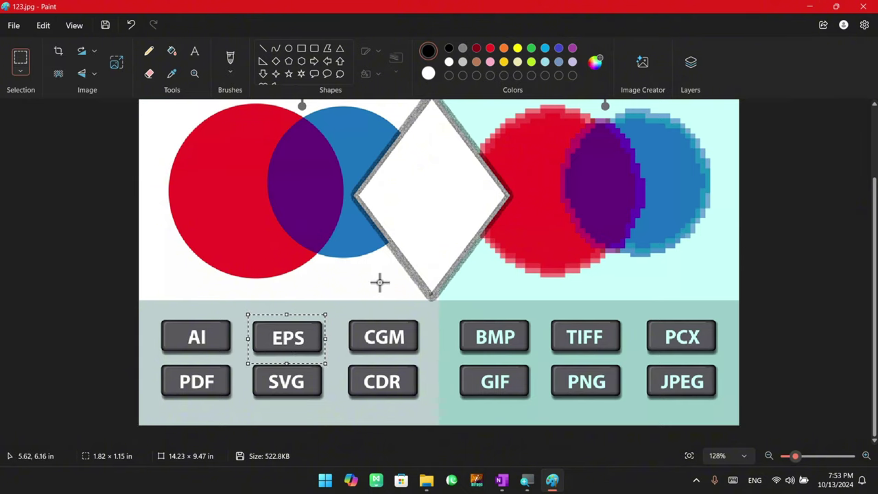
click(418, 375)
key(ctrl+z)
key(ctrl+z)
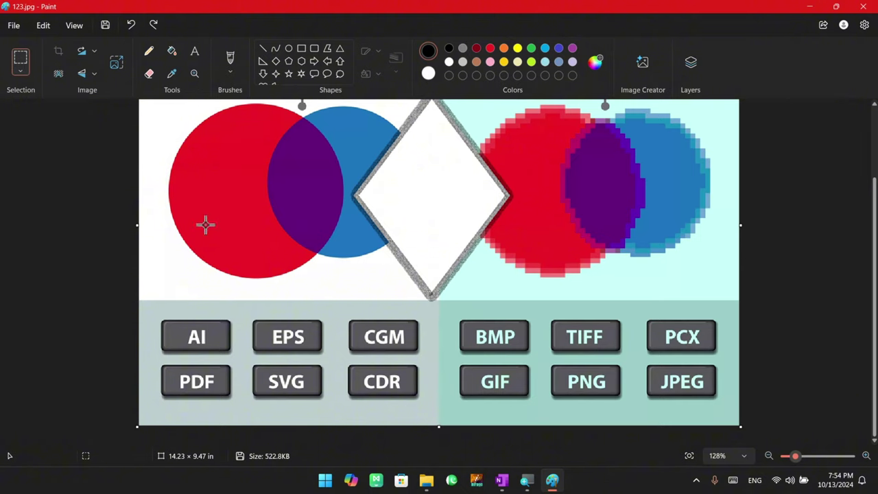
Copy an area of about 1.88 × 1.14 in around the EPS button and paste the copy just above the original
drag(246, 312, 325, 360)
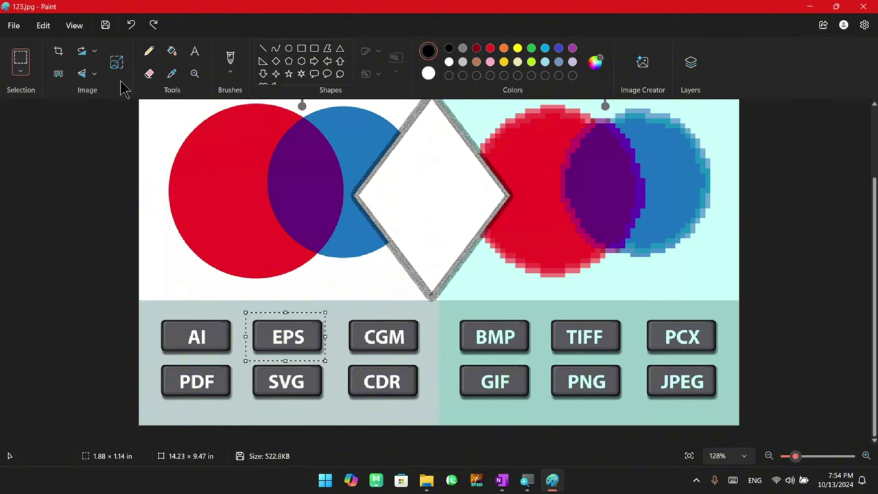
click(42, 25)
click(67, 63)
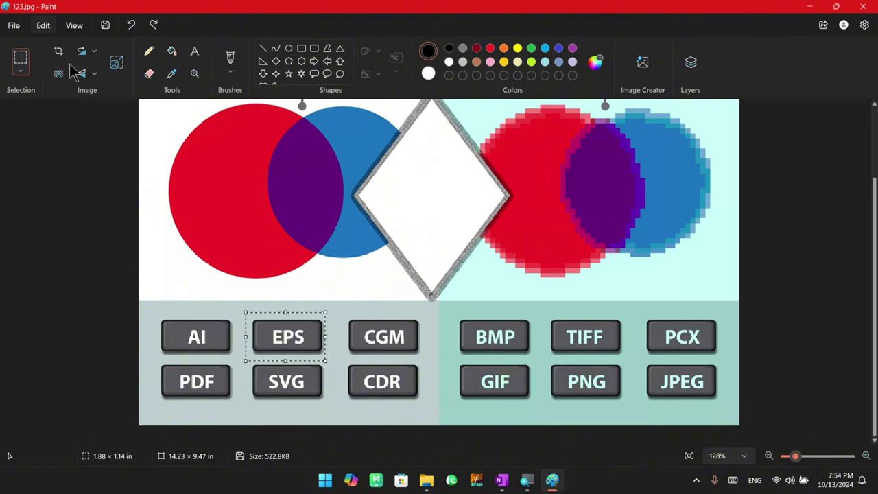
click(43, 26)
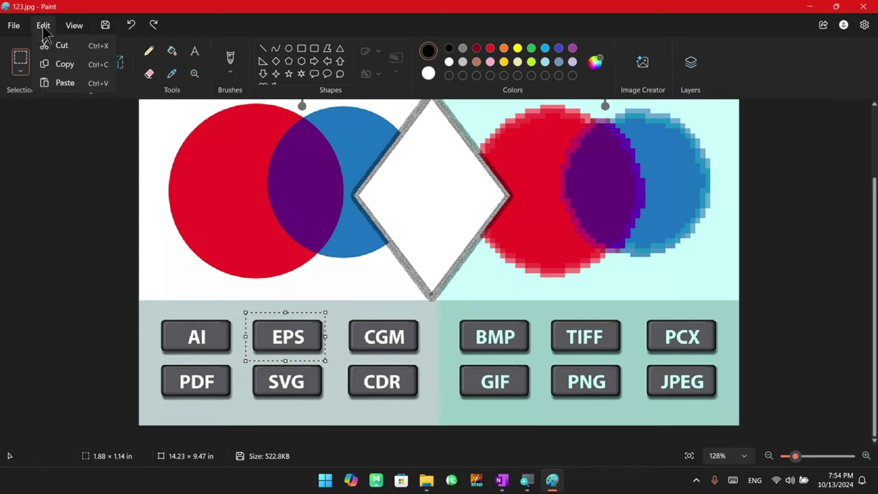
click(64, 82)
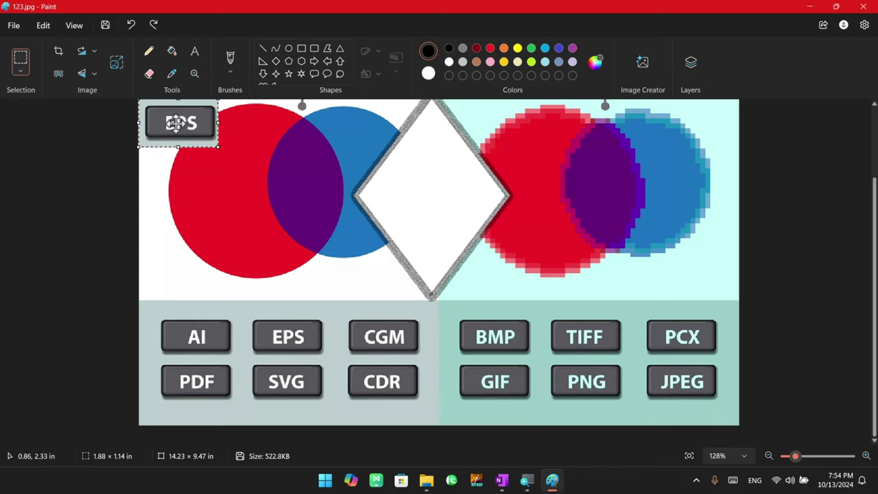
drag(176, 124, 287, 292)
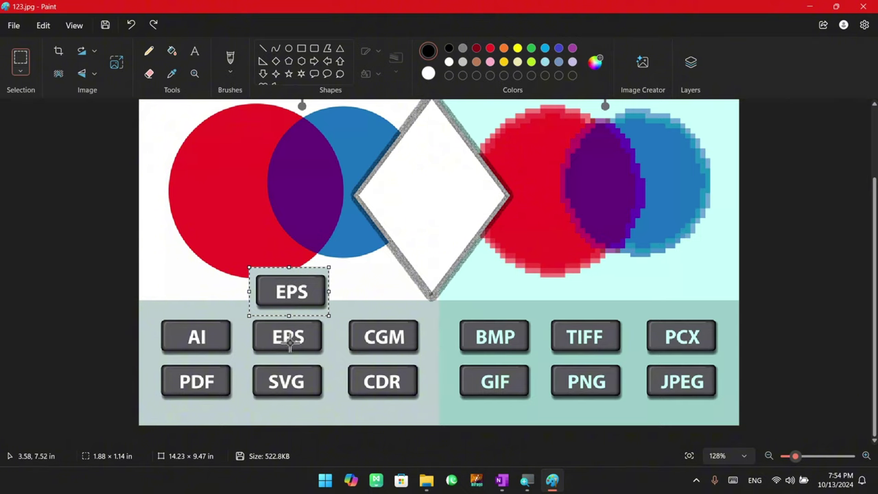
click(354, 280)
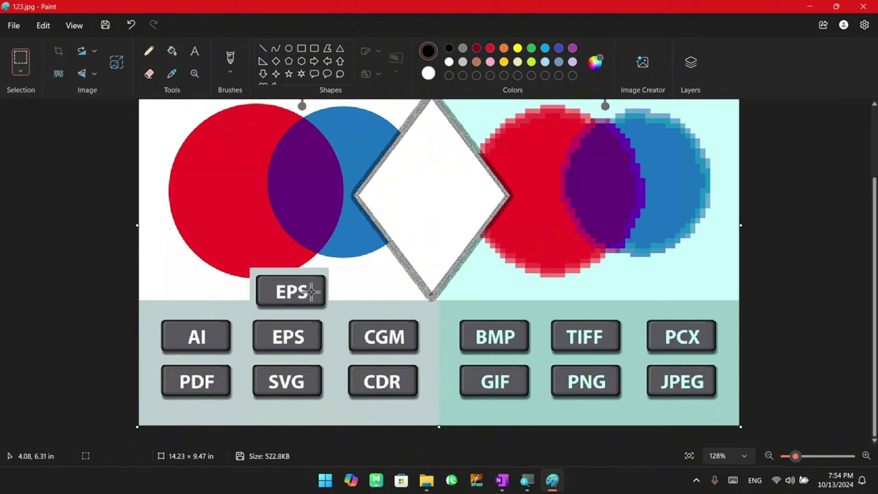
Open today's portrait photo from the Downloads folder in Paint in place of 123.jpg, showing the whole photo in the maximized window
double_click(503, 6)
drag(384, 224, 391, 107)
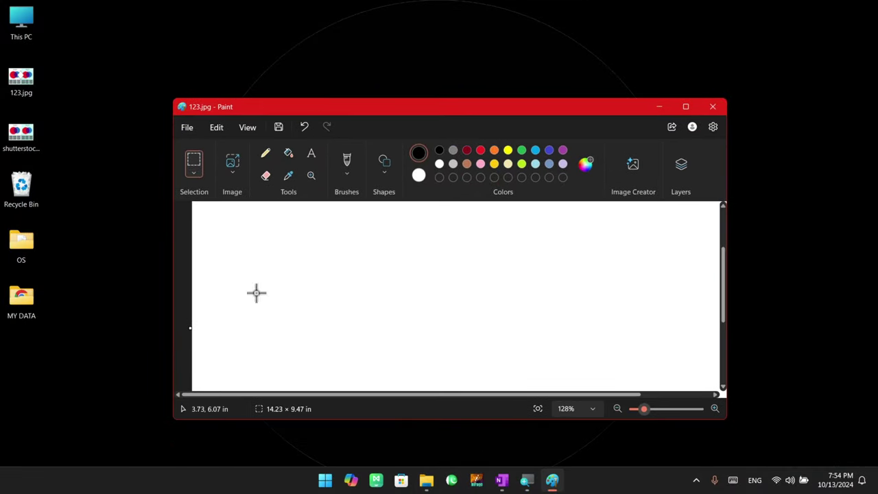
double_click(20, 20)
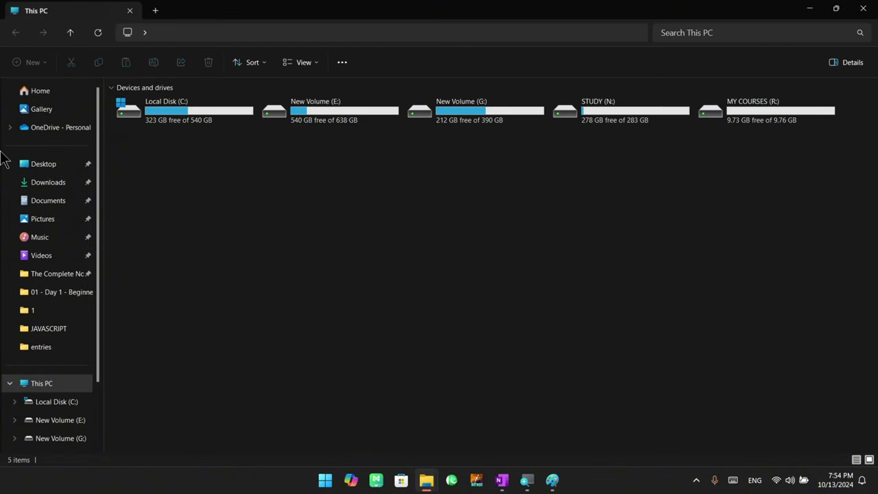
click(20, 185)
click(153, 145)
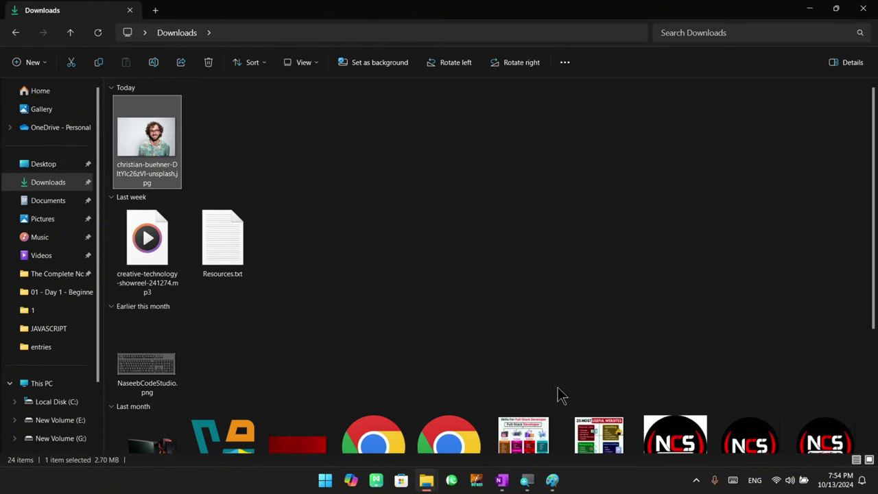
mouse_move(148, 141)
mouse_down()
mouse_move(591, 342)
mouse_move(568, 480)
mouse_move(552, 488)
mouse_move(411, 302)
mouse_move(402, 275)
mouse_up()
click(457, 313)
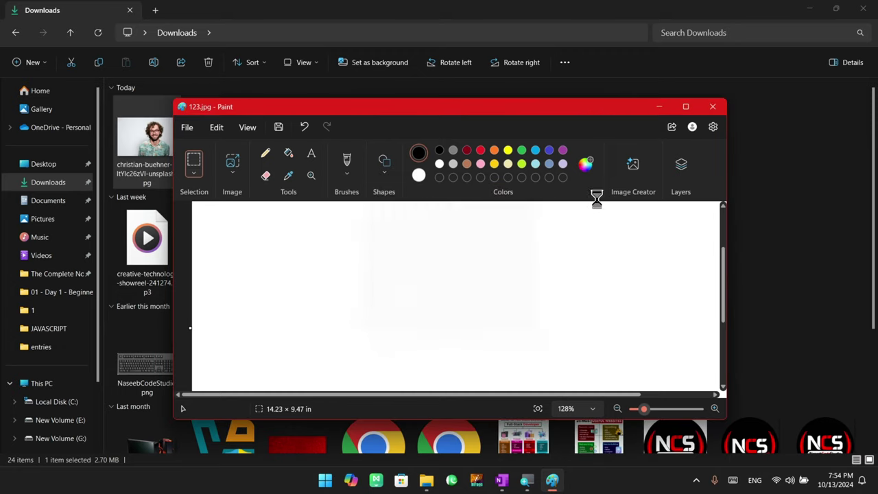
click(685, 107)
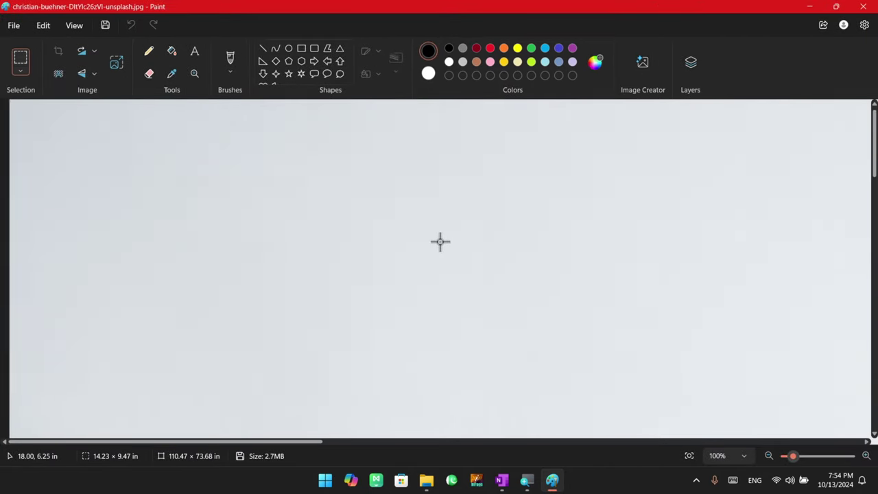
scroll(441, 242, down, 5)
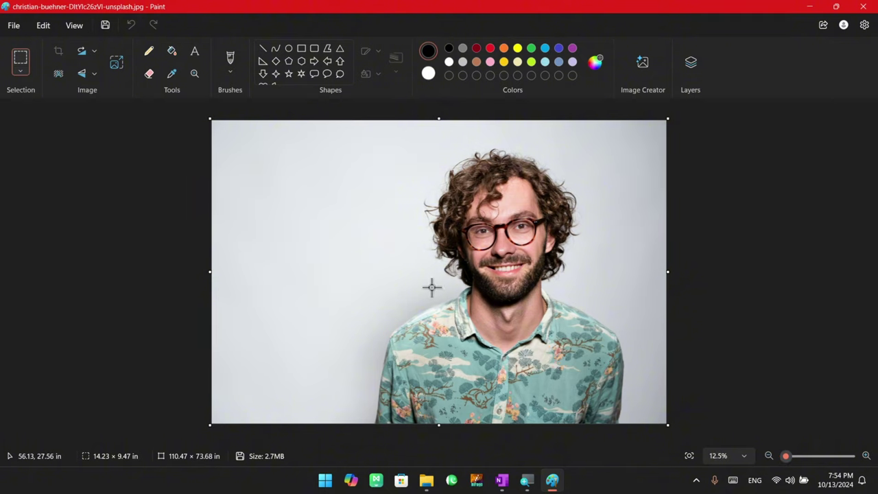
Crop the canvas from its left edge to about 40.11 in wide, then extend that edge outward to about 82.49 in
drag(210, 272, 502, 290)
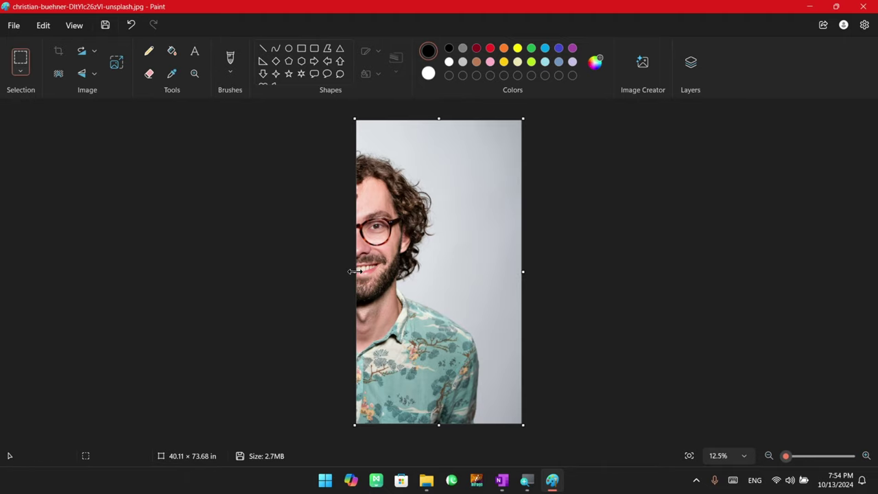
drag(355, 272, 182, 277)
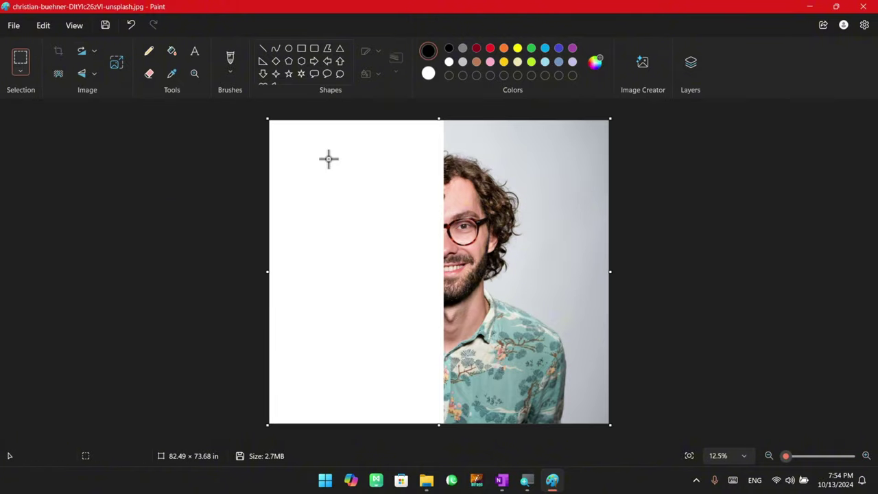
Select the full-height area of about 48.68 × 73.68 in covering the remaining part of the photo
drag(406, 120, 607, 429)
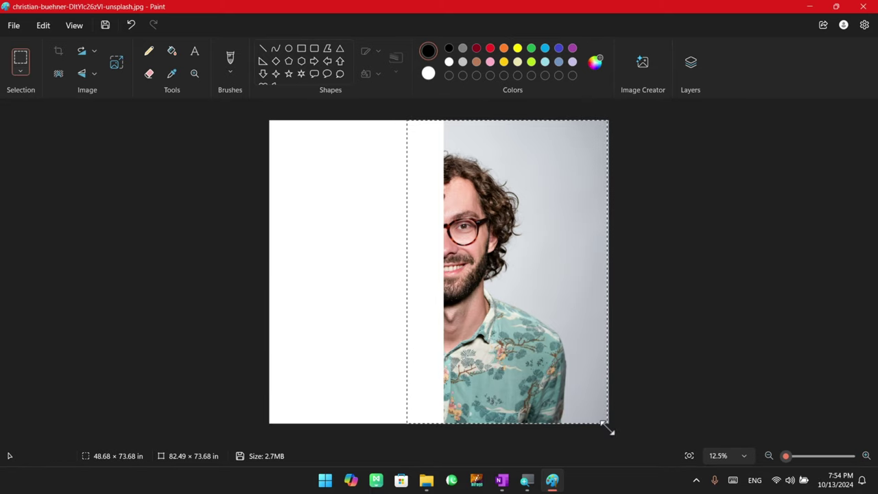
drag(679, 313, 683, 318)
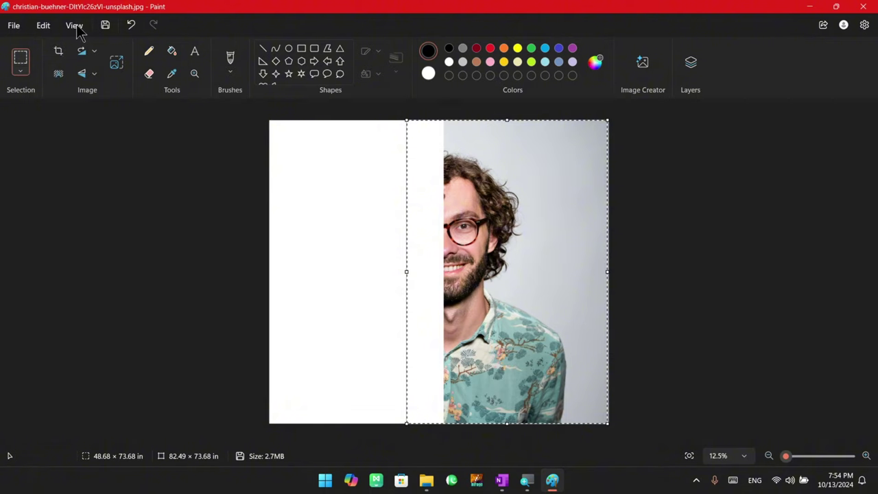
click(43, 28)
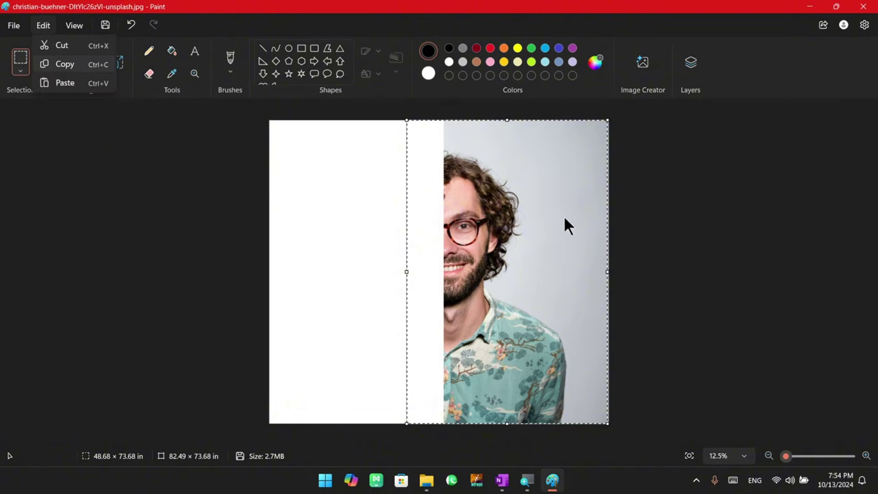
click(465, 205)
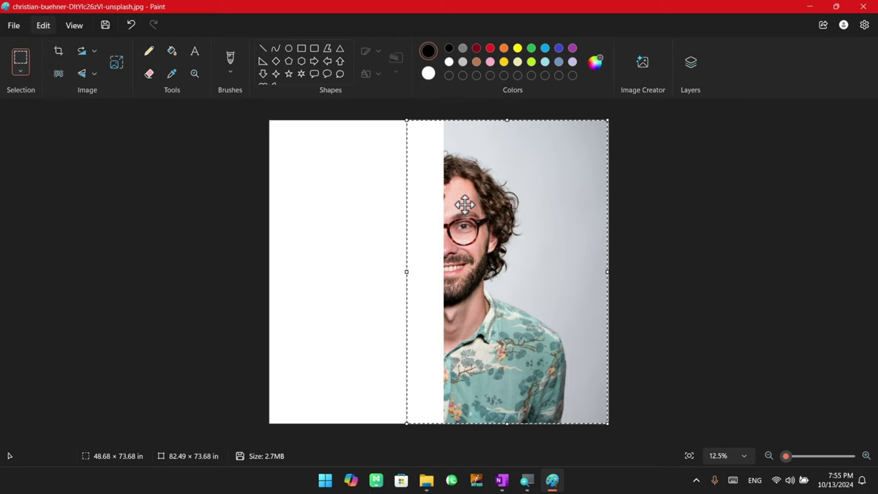
Paste a copy of the selected half portrait and shift it left until its photo part starts at the canvas's left edge
click(43, 26)
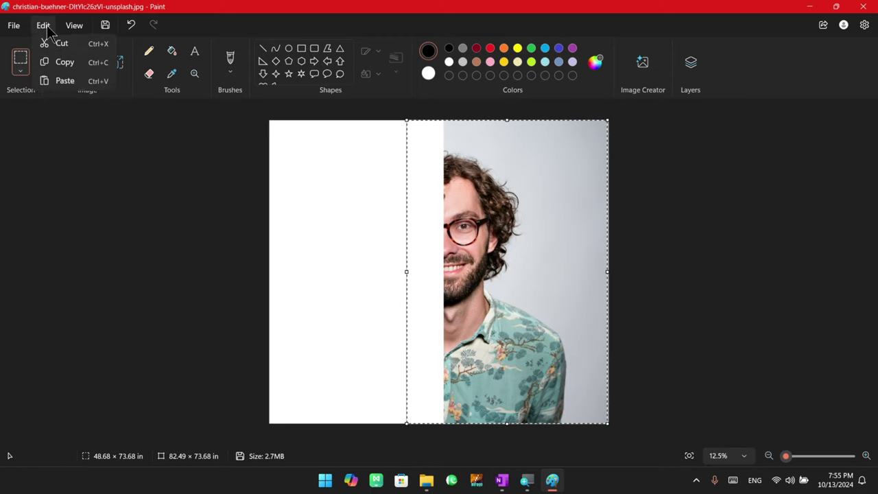
click(58, 83)
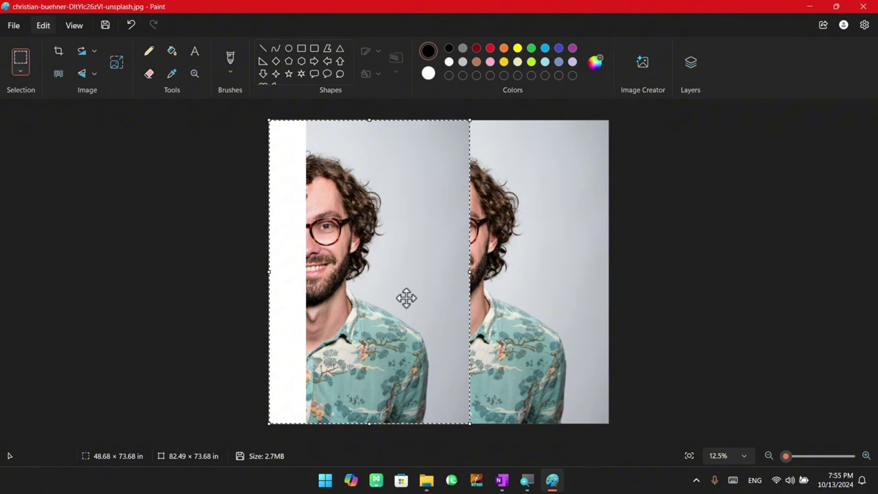
drag(410, 292, 374, 292)
Flip the pasted half portrait horizontally
click(88, 53)
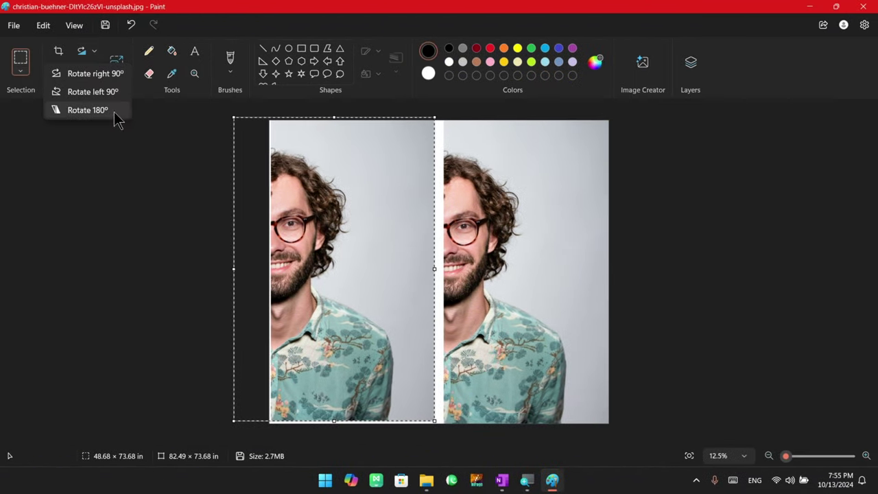
click(96, 62)
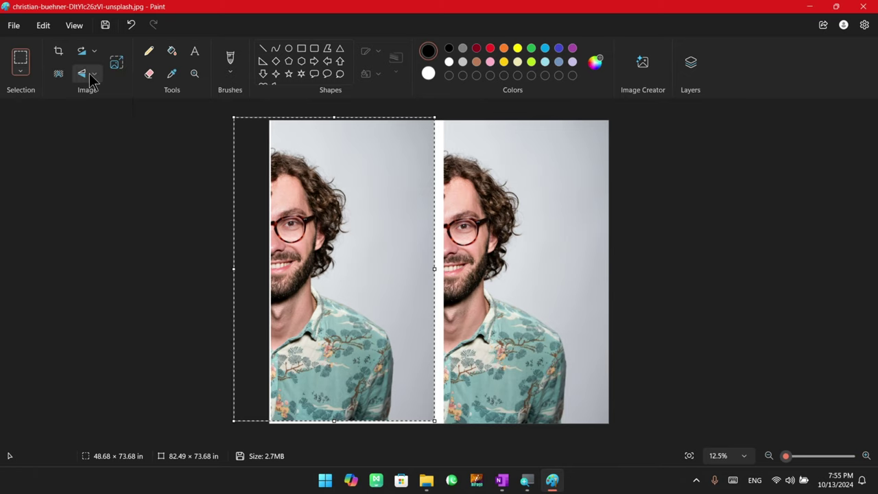
click(90, 74)
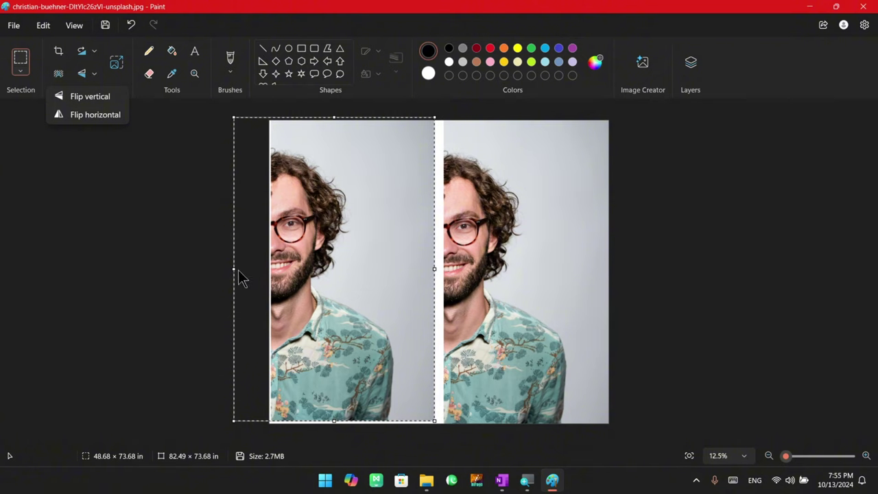
click(91, 116)
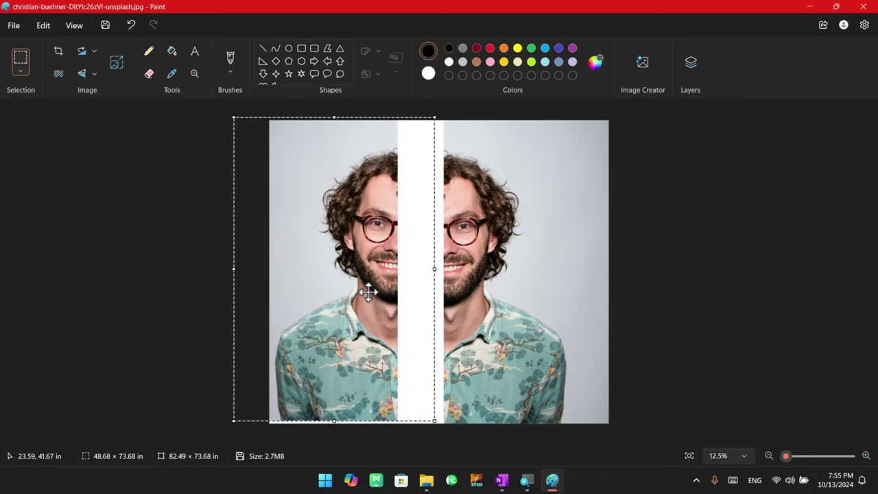
Move the mirrored half against the original half so both join into one complete face, and deselect it
drag(378, 293, 405, 294)
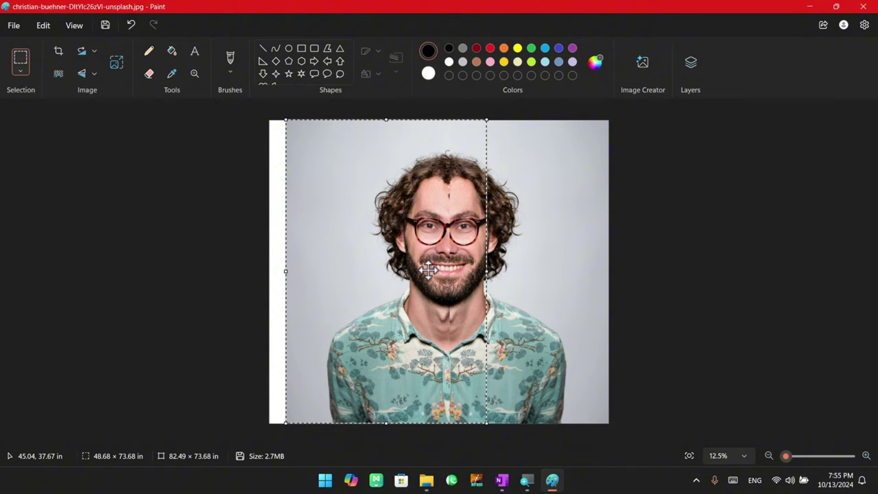
mouse_move(428, 269)
mouse_down()
mouse_move(419, 269)
mouse_move(432, 269)
mouse_up()
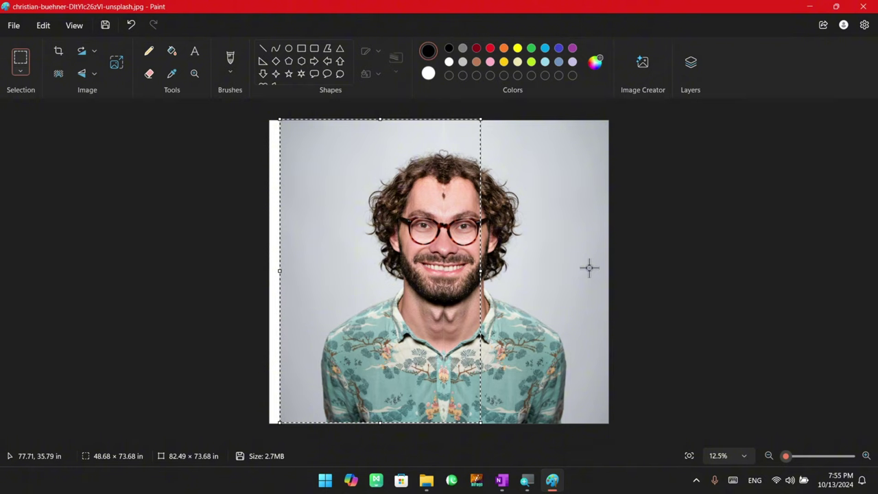
click(716, 283)
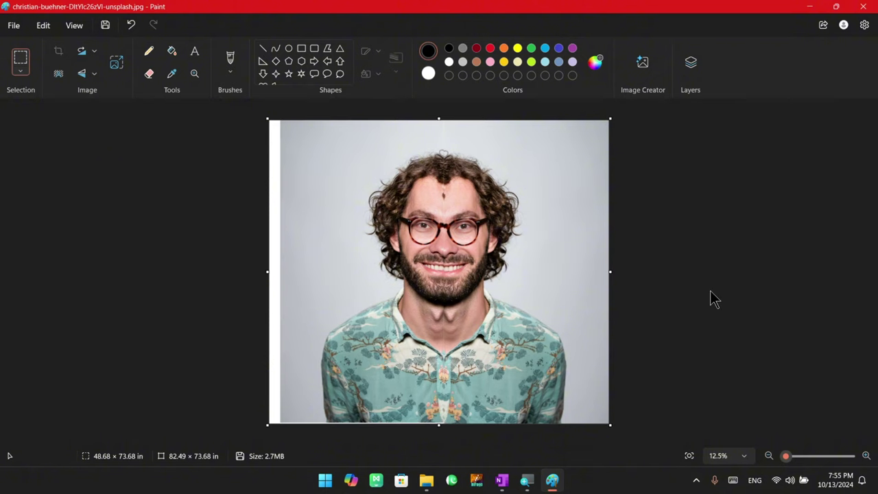
click(40, 30)
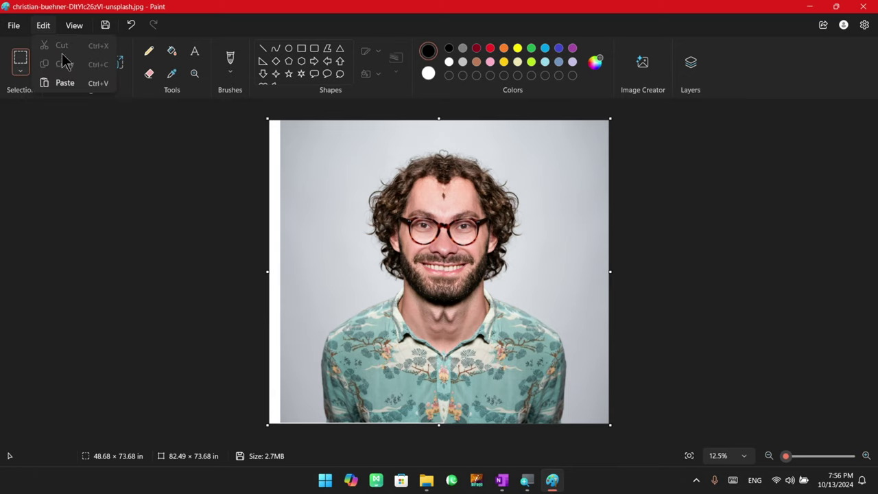
click(75, 131)
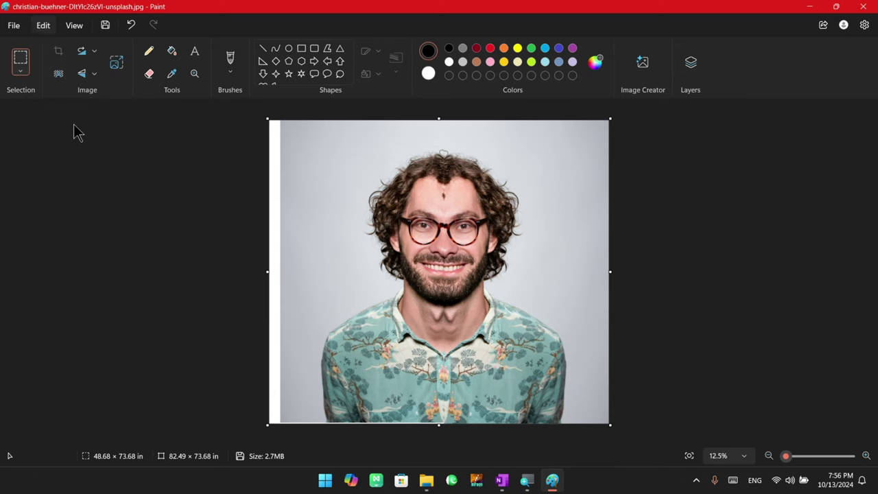
click(85, 73)
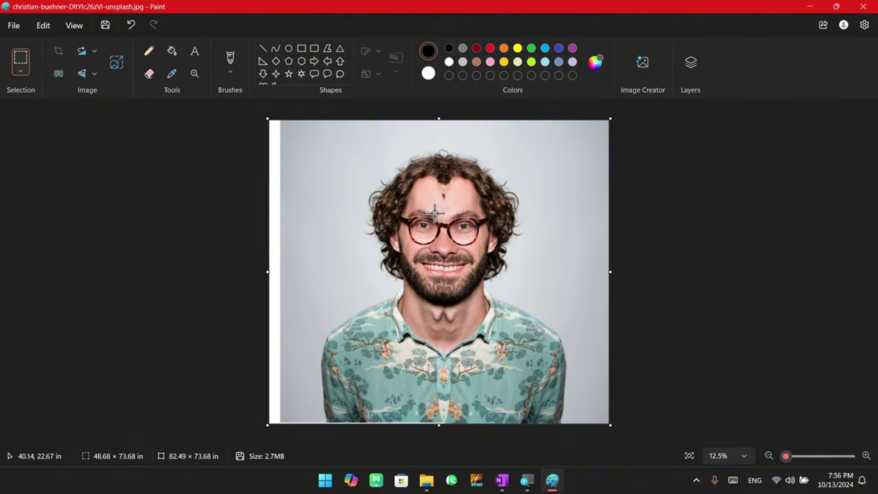